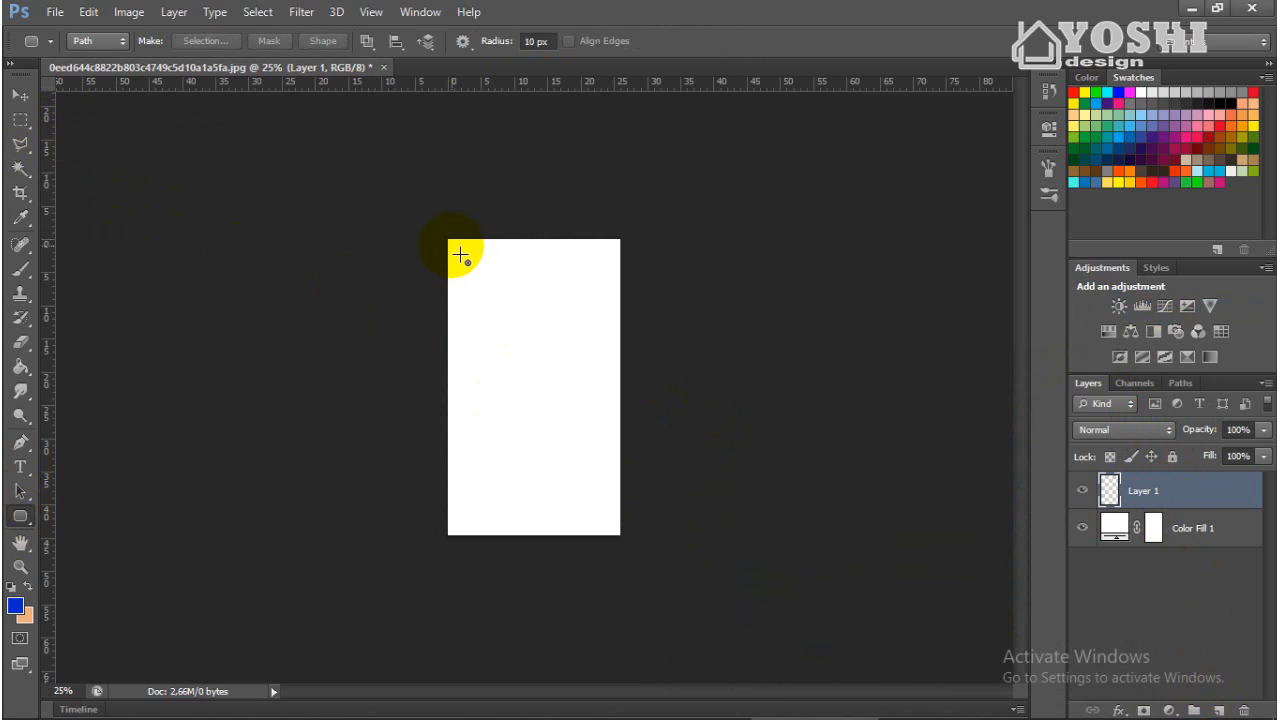
Draw a rounded-rectangle path of about 24.5 × 43.2 cm with 10 px radius just inside the page edges and convert it to a selection.
{"action": "scroll", "coordinate": [460, 255], "scroll_direction": "up", "scroll_amount": 2}
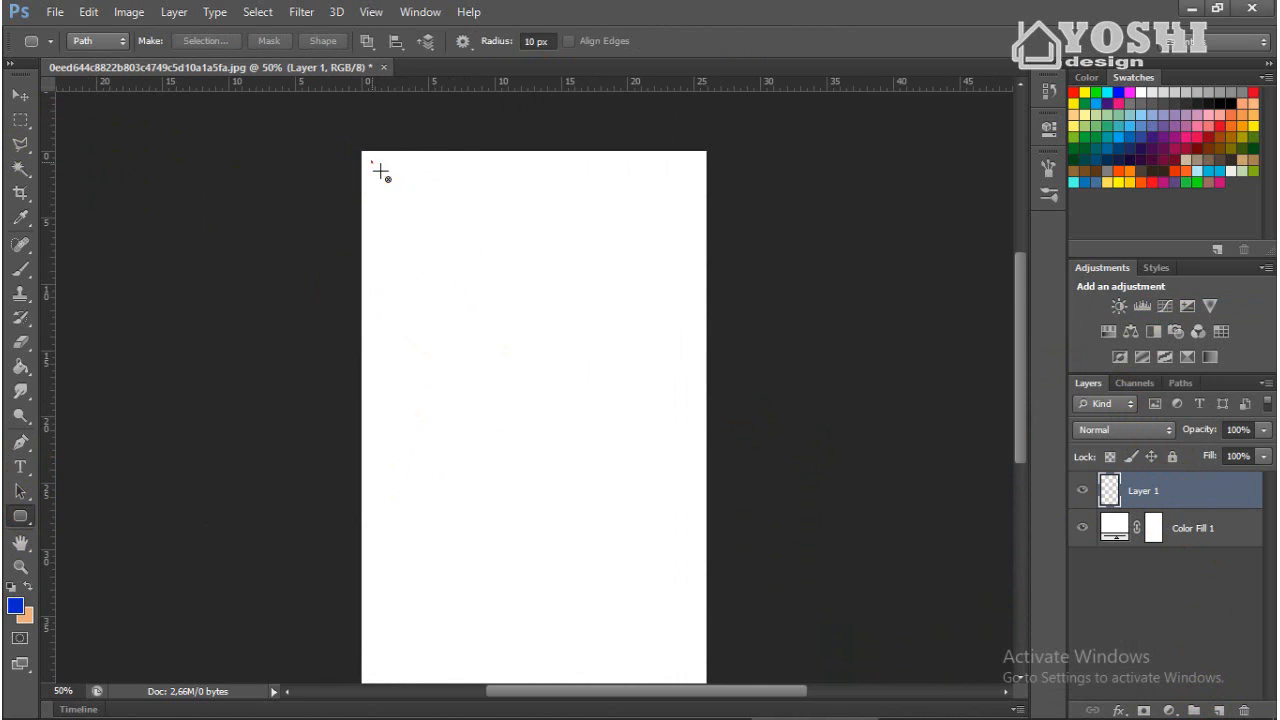
{"action": "left_click_drag", "start_coordinate": [380, 172], "coordinate": [707, 598]}
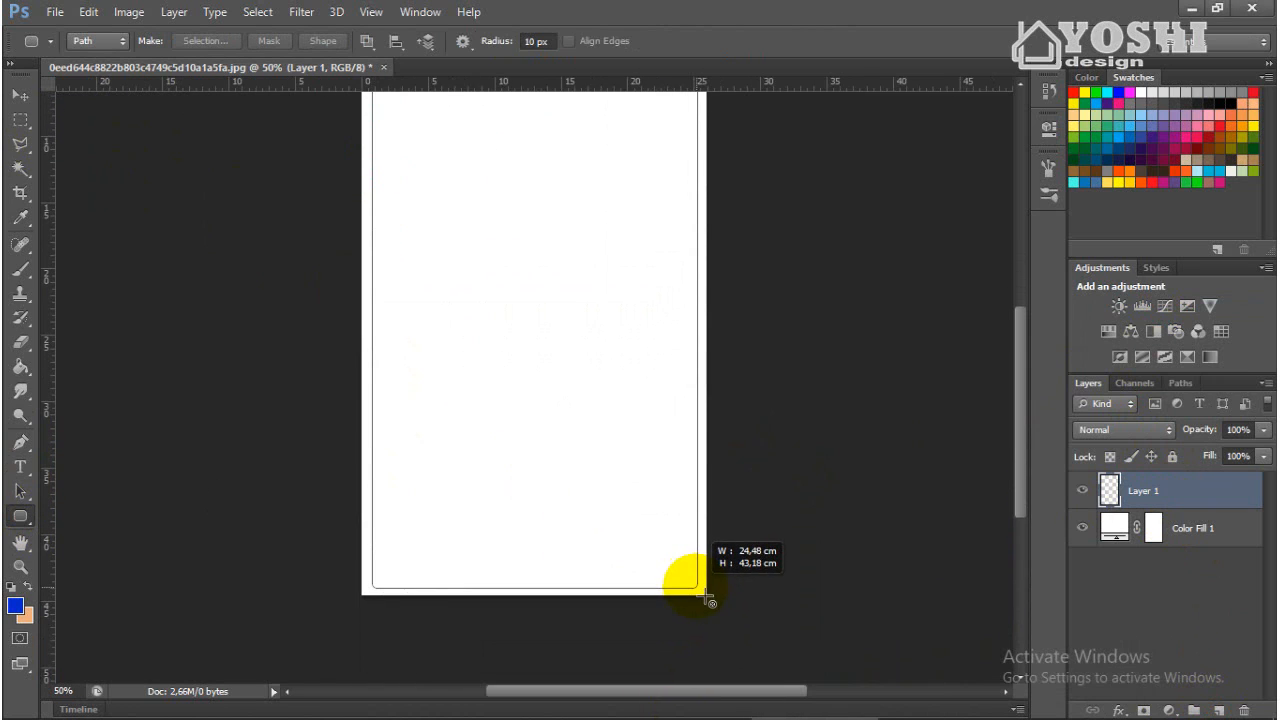
{"action": "right_click", "coordinate": [655, 540]}
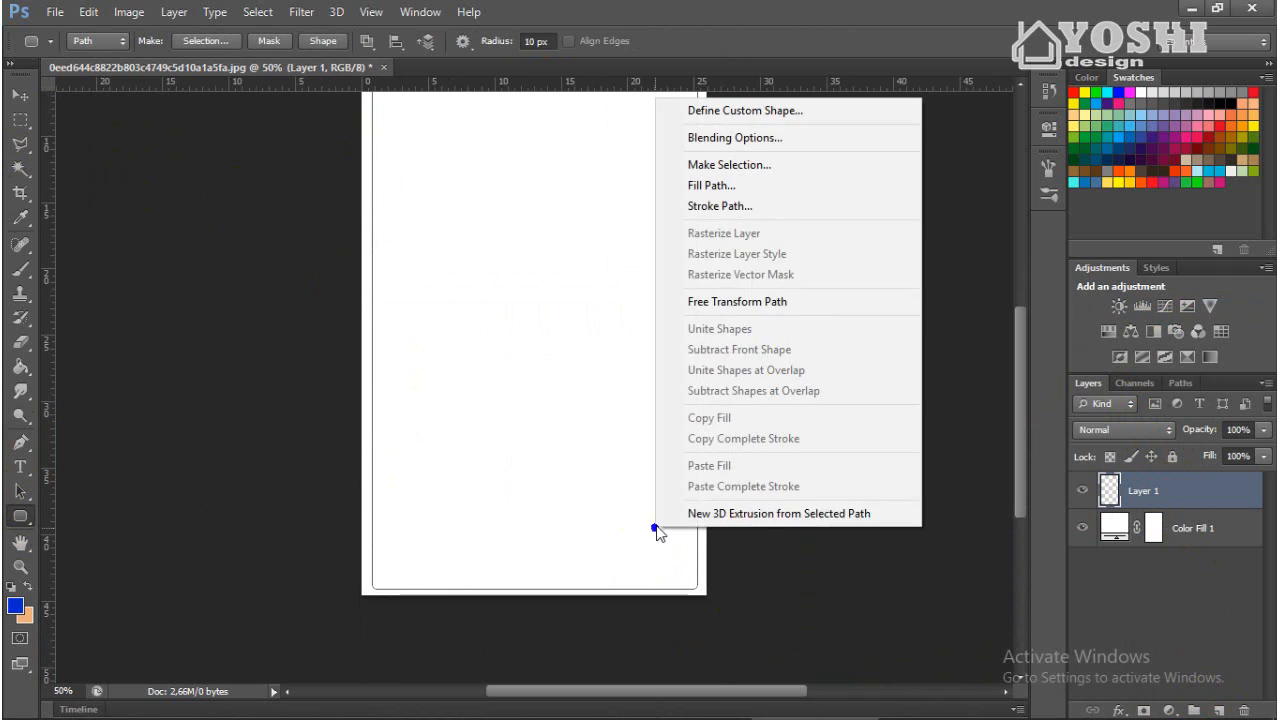
{"action": "left_click", "coordinate": [720, 163]}
{"action": "left_click", "coordinate": [724, 198]}
Fill the rounded-rectangle selection on Layer 1 with pale yellow #edf297.
{"action": "left_click", "coordinate": [15, 606]}
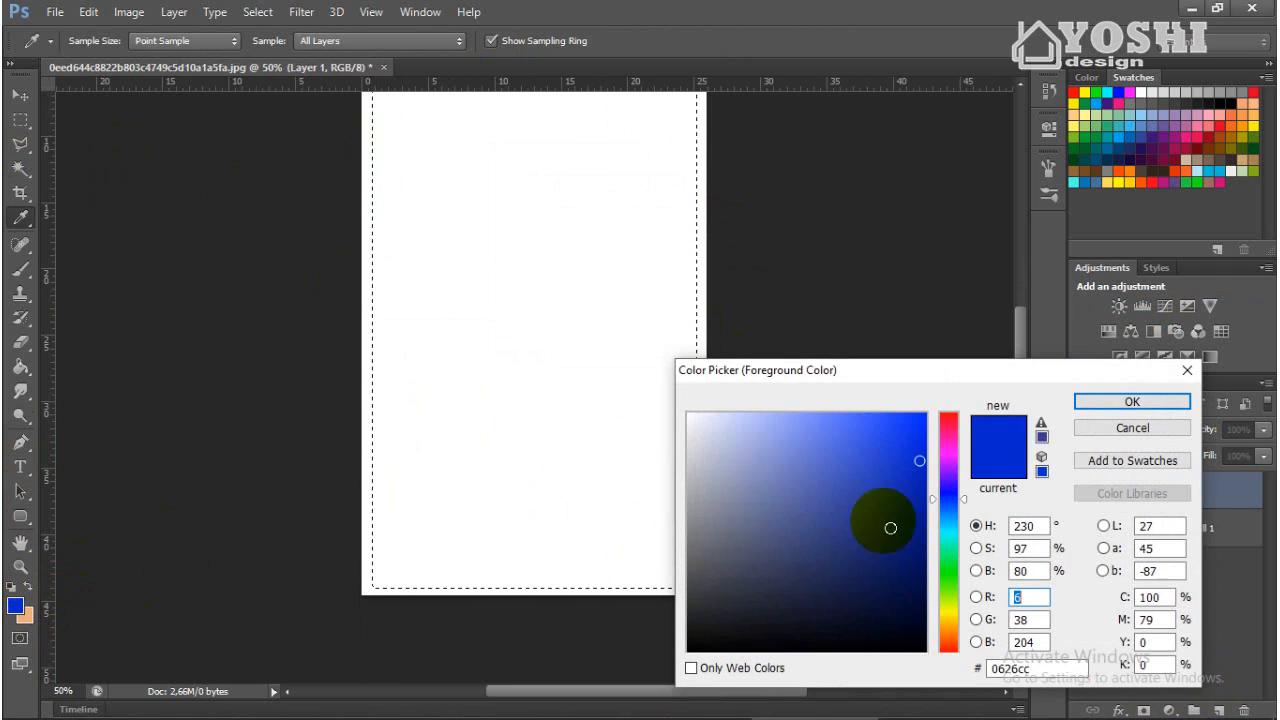
{"action": "left_click", "coordinate": [948, 615]}
{"action": "left_click_drag", "start_coordinate": [924, 463], "coordinate": [925, 437]}
{"action": "left_click", "coordinate": [950, 610]}
{"action": "mouse_move", "coordinate": [802, 435]}
{"action": "left_mouse_down"}
{"action": "mouse_move", "coordinate": [771, 435]}
{"action": "mouse_move", "coordinate": [768, 452]}
{"action": "mouse_move", "coordinate": [782, 430]}
{"action": "left_mouse_up"}
{"action": "left_click", "coordinate": [1132, 401]}
{"action": "left_click", "coordinate": [20, 366]}
{"action": "left_click", "coordinate": [519, 403]}
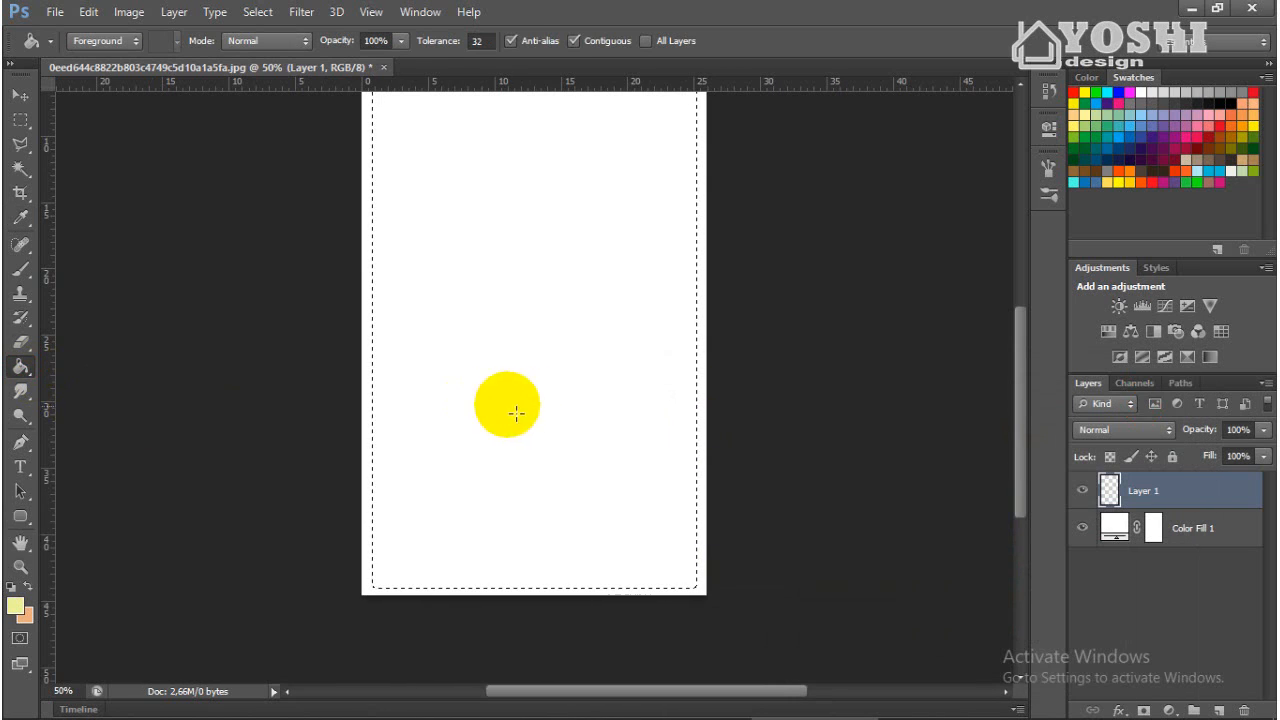
Fill the rounded-rectangle selection on Layer 1 with black #000000 and deselect it.
{"action": "left_click", "coordinate": [15, 606]}
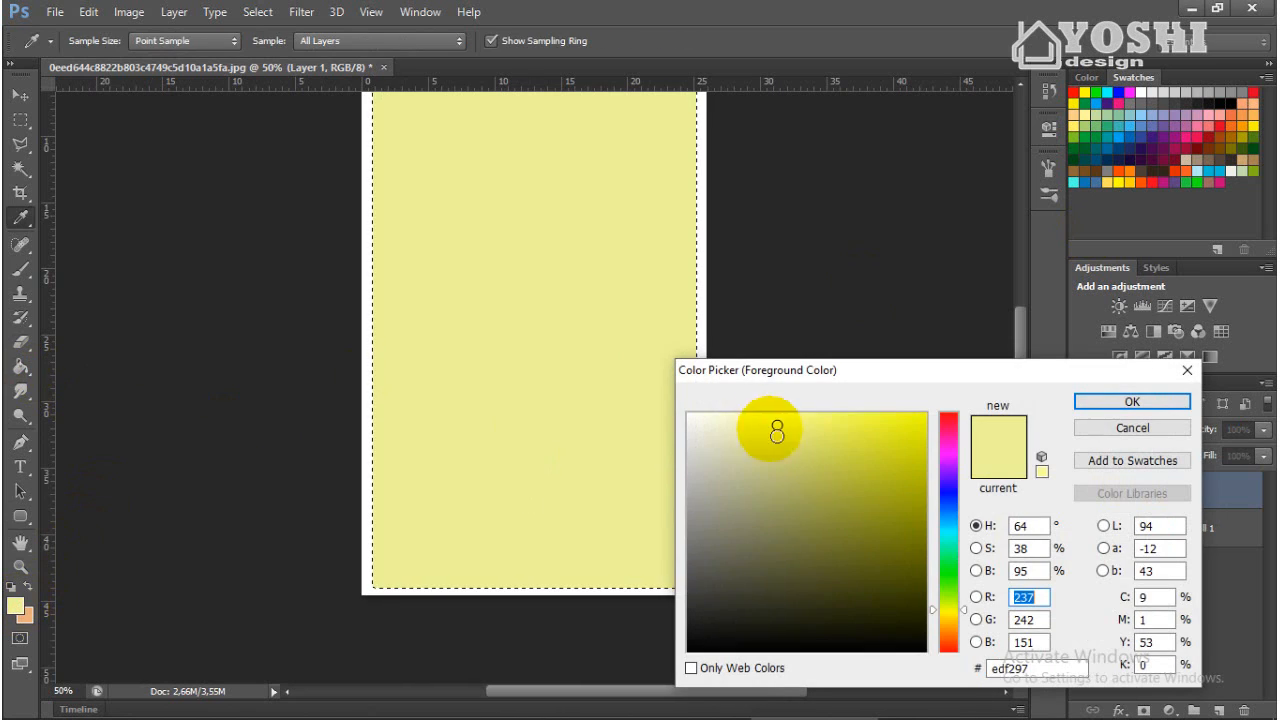
{"action": "mouse_move", "coordinate": [771, 429]}
{"action": "left_mouse_down"}
{"action": "mouse_move", "coordinate": [745, 421]}
{"action": "mouse_move", "coordinate": [751, 517]}
{"action": "mouse_move", "coordinate": [698, 655]}
{"action": "left_mouse_up"}
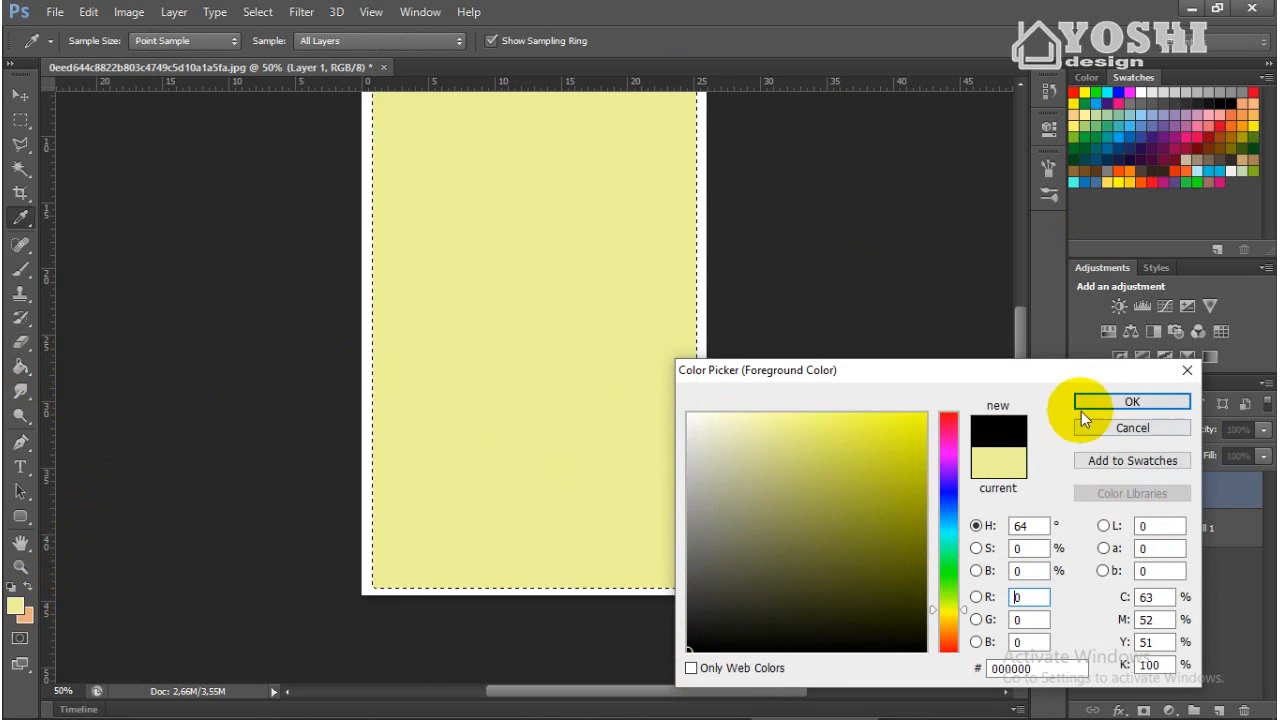
{"action": "left_click", "coordinate": [1082, 405]}
{"action": "left_click", "coordinate": [505, 353]}
{"action": "scroll", "coordinate": [505, 353], "scroll_direction": "up", "scroll_amount": 1}
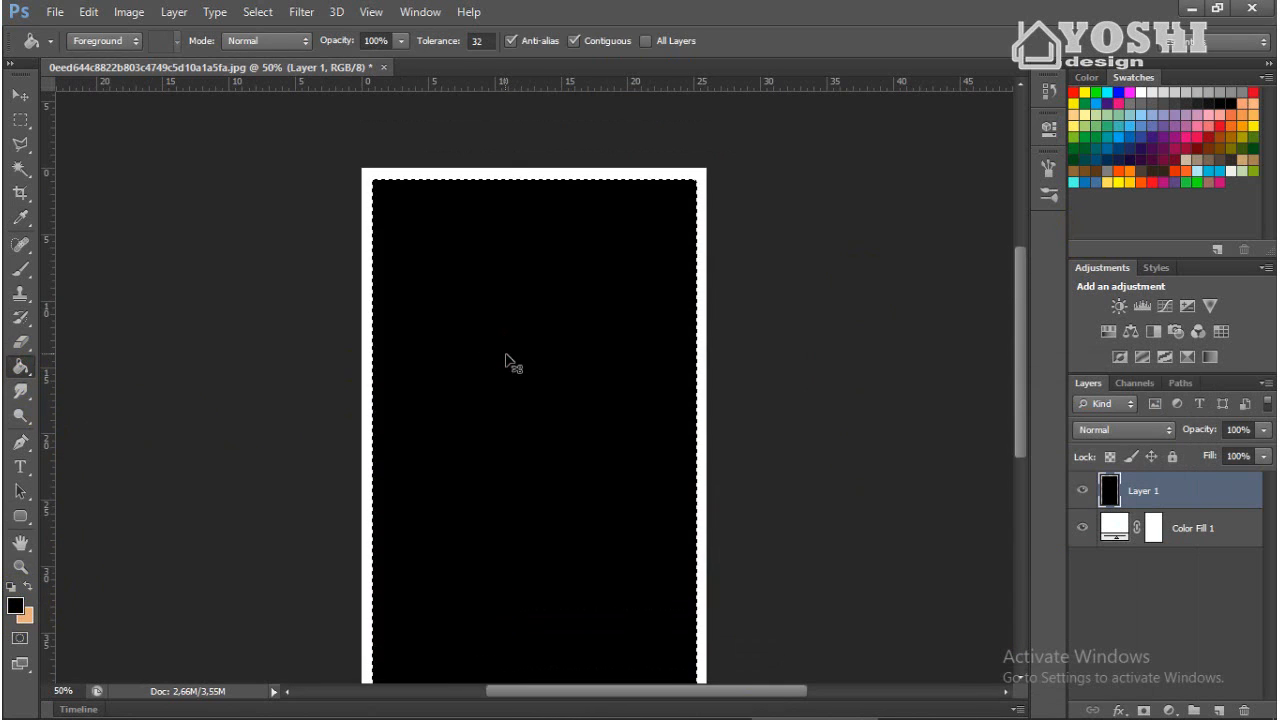
{"action": "key", "text": "v"}
{"action": "scroll", "coordinate": [729, 349], "scroll_direction": "down", "scroll_amount": 1}
{"action": "scroll", "coordinate": [729, 349], "scroll_direction": "up", "scroll_amount": 2}
{"action": "scroll", "coordinate": [729, 349], "scroll_direction": "down", "scroll_amount": 1}
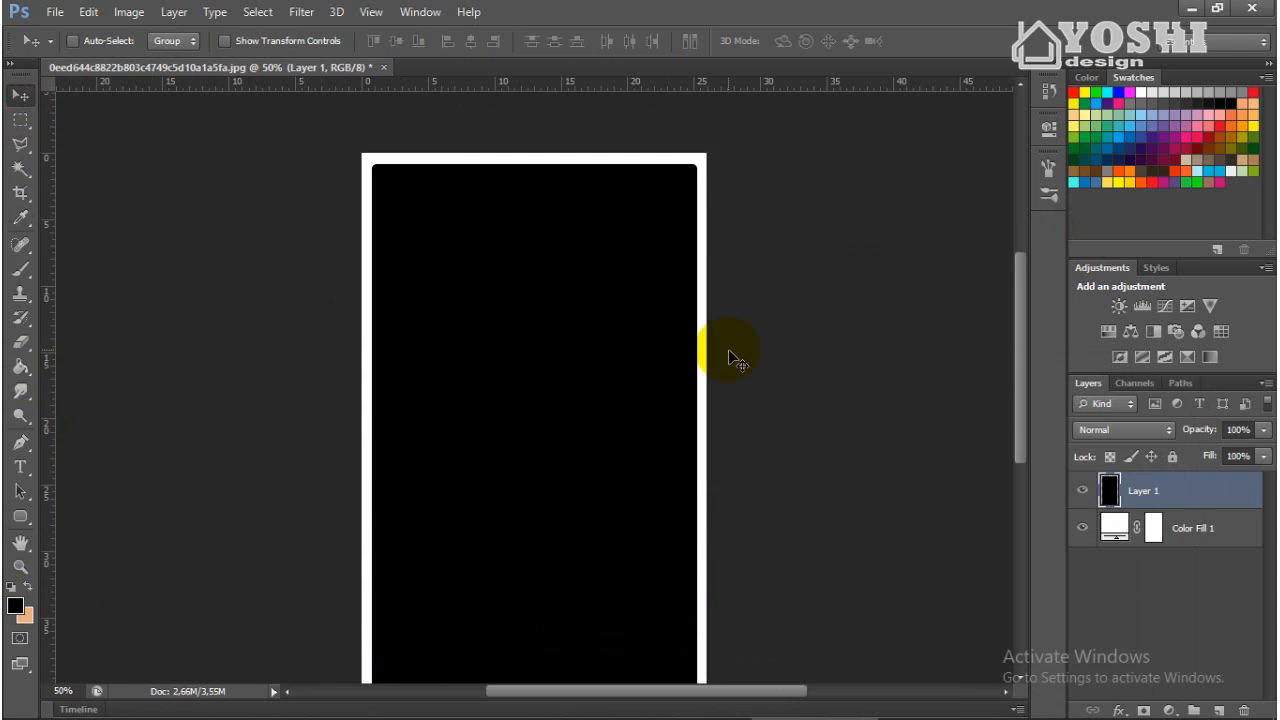
{"action": "scroll", "coordinate": [735, 360], "scroll_direction": "up", "scroll_amount": 1}
{"action": "scroll", "coordinate": [731, 349], "scroll_direction": "down", "scroll_amount": 3}
Switch to File Explorer and open the bee logo image from Downloads' LOGO 1 folder in Photoshop as a separate document.
{"action": "left_click", "coordinate": [357, 700]}
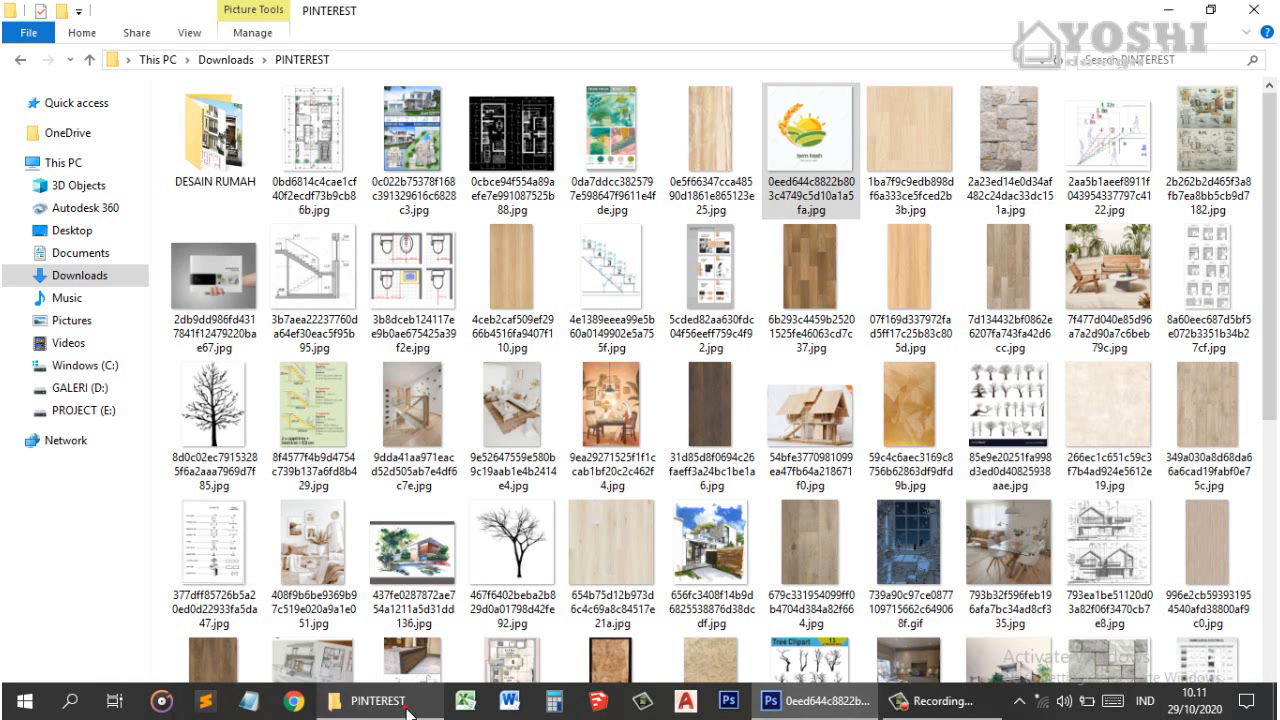
{"action": "left_click", "coordinate": [20, 59]}
{"action": "double_click", "coordinate": [623, 285]}
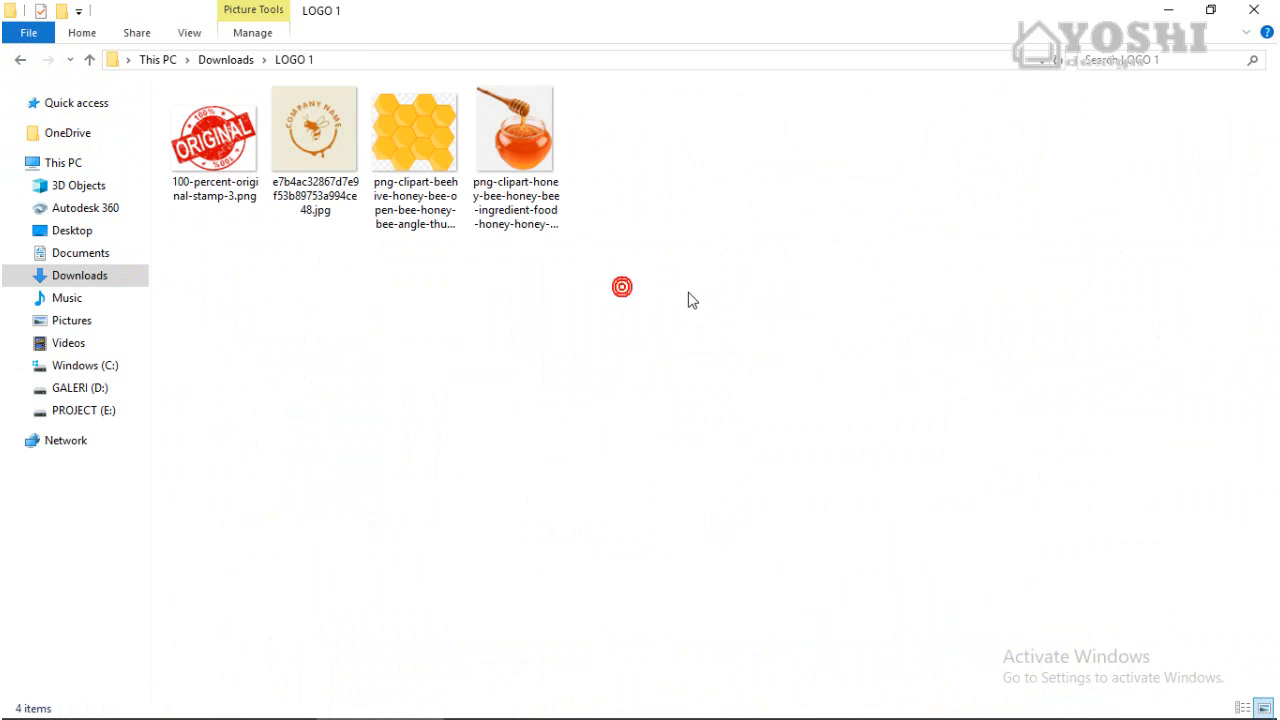
{"action": "left_click", "coordinate": [325, 132]}
{"action": "left_click_drag", "start_coordinate": [325, 132], "coordinate": [985, 495]}
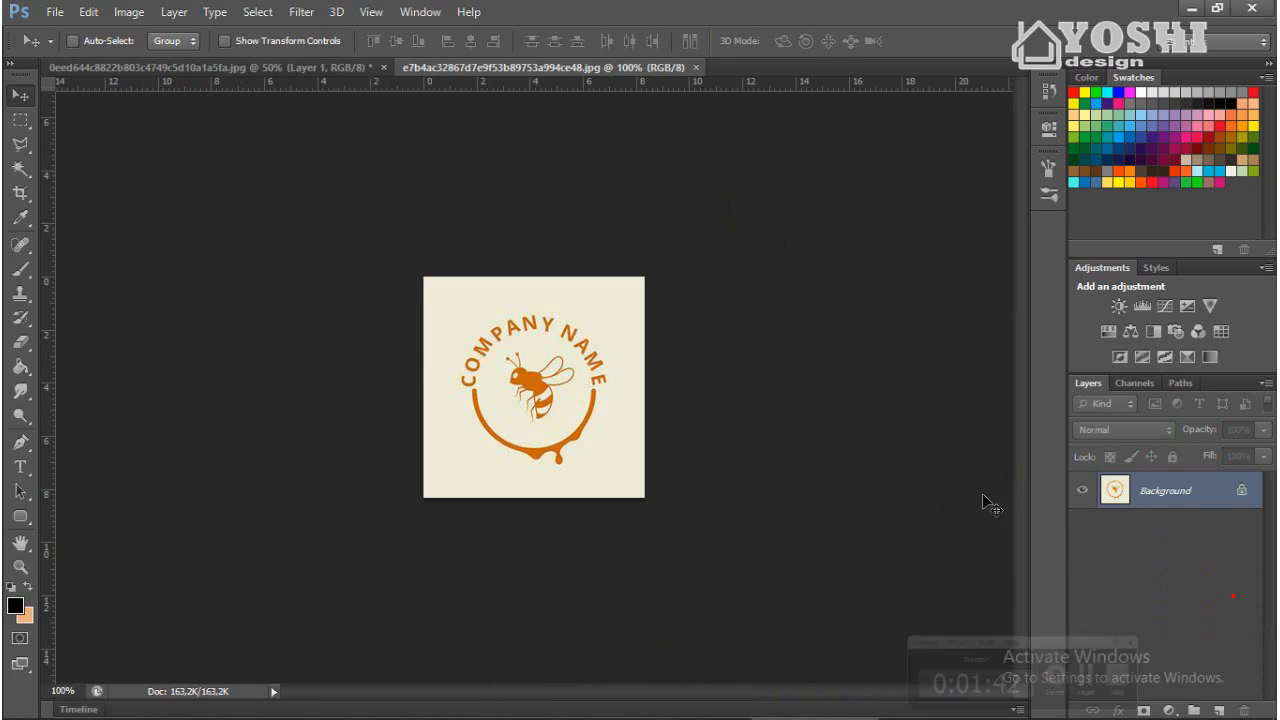
Outline the bee inside the logo's circle with the Polygonal Lasso, leaving out the lettering and the ring.
{"action": "key", "text": "ctrl+plus"}
{"action": "key", "text": "ctrl+plus"}
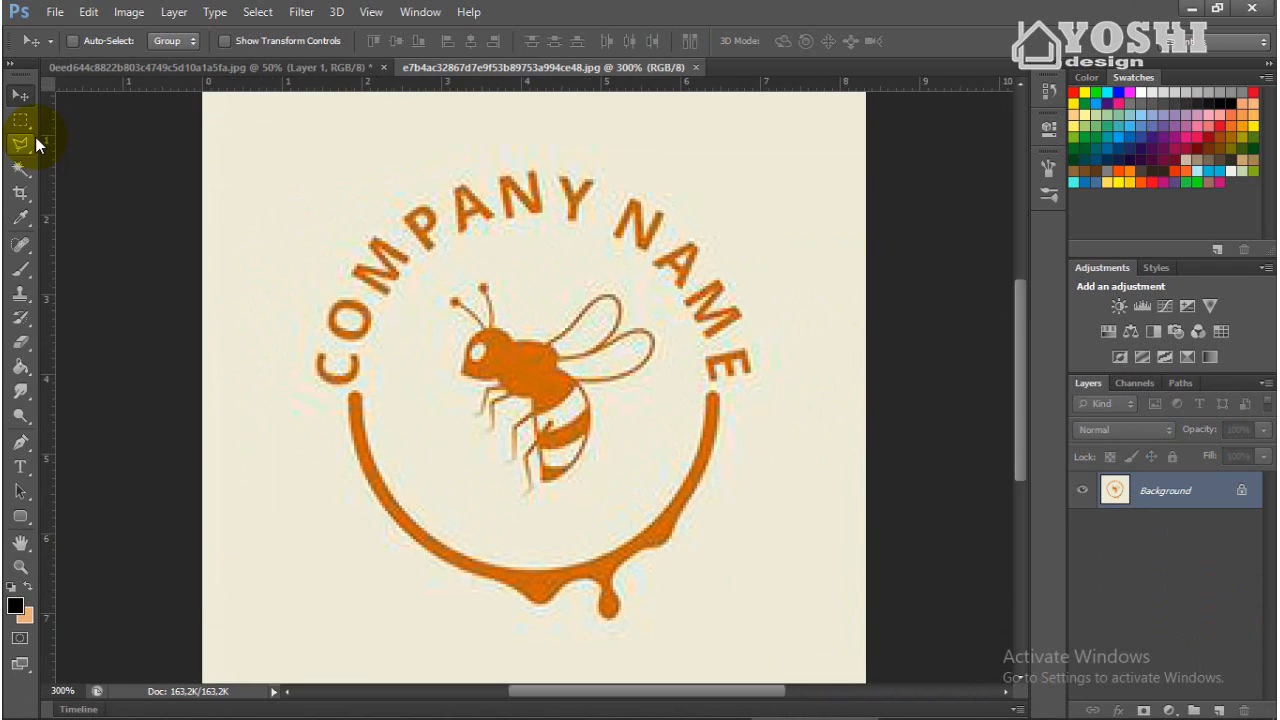
{"action": "left_click", "coordinate": [35, 140]}
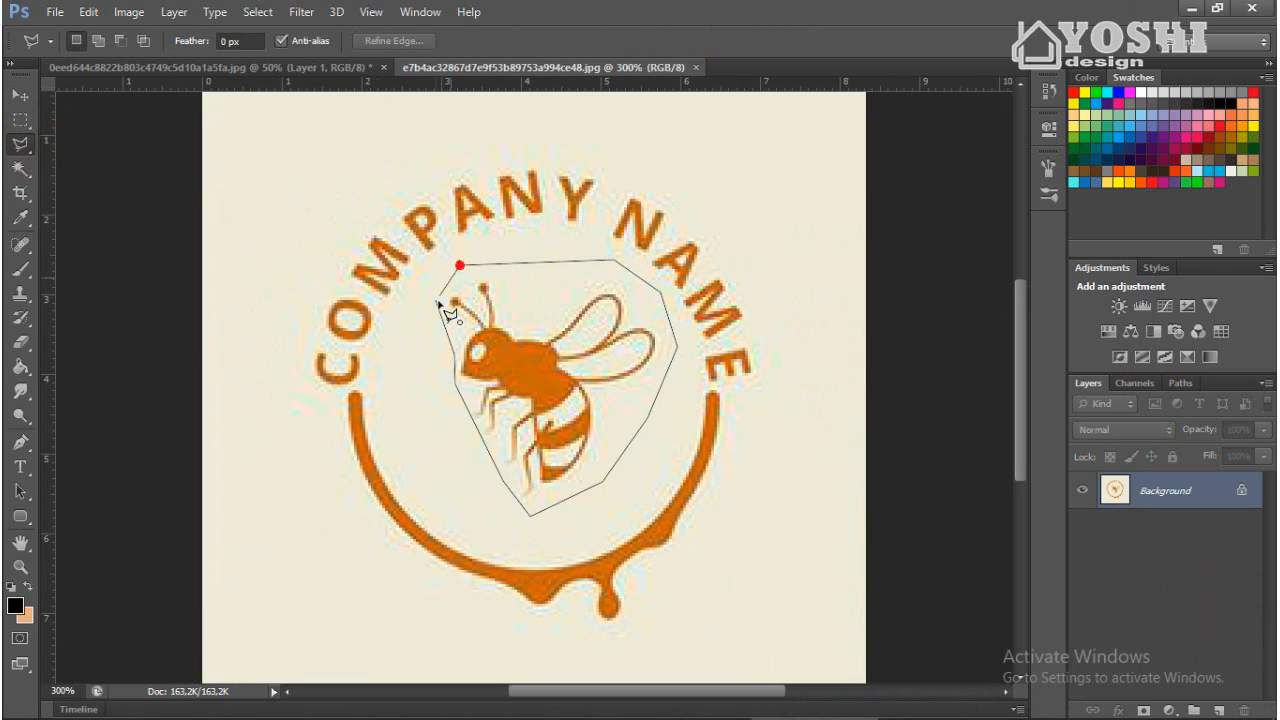
{"action": "left_click", "coordinate": [437, 300]}
Copy the selected bee into the black-panel document, scale it to about 185%, and place it in the panel's upper middle.
{"action": "left_click", "coordinate": [20, 94]}
{"action": "mouse_move", "coordinate": [535, 380]}
{"action": "left_mouse_down"}
{"action": "mouse_move", "coordinate": [220, 67]}
{"action": "mouse_move", "coordinate": [596, 472]}
{"action": "left_mouse_up"}
{"action": "key", "text": "ctrl+t"}
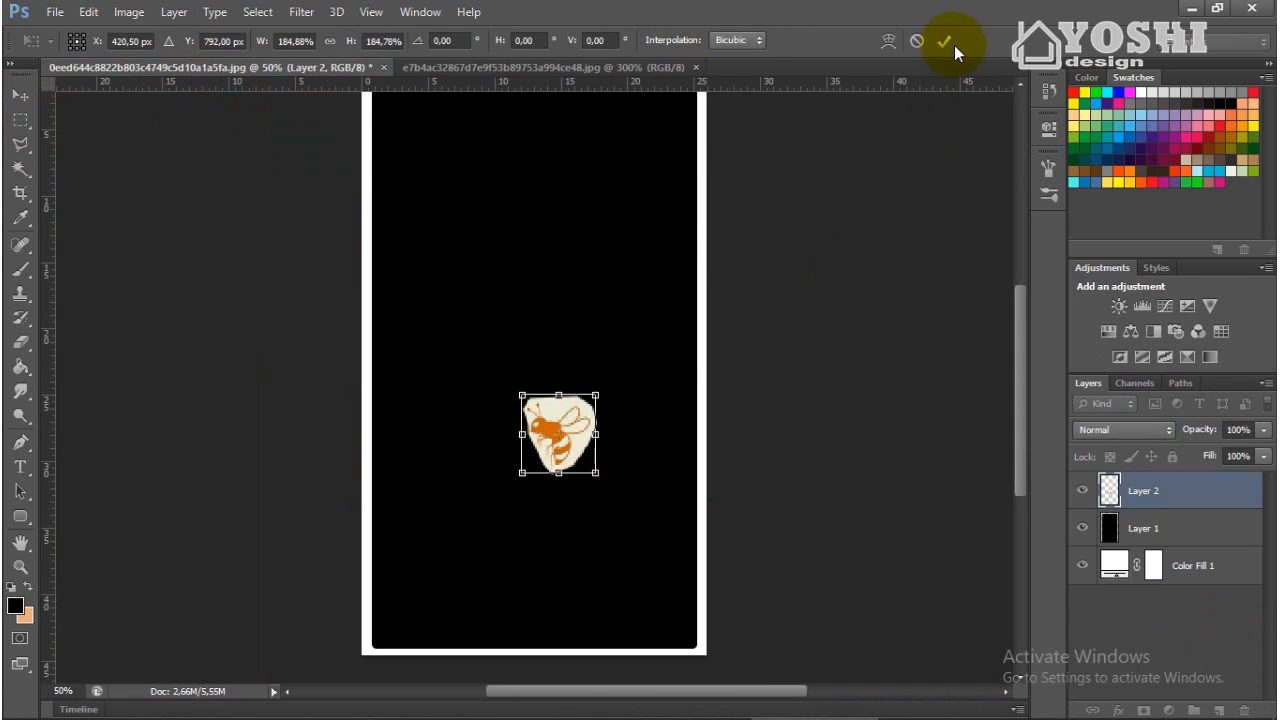
{"action": "left_click", "coordinate": [945, 42]}
{"action": "left_click_drag", "start_coordinate": [556, 430], "coordinate": [547, 305]}
{"action": "key", "text": "ctrl+minus"}
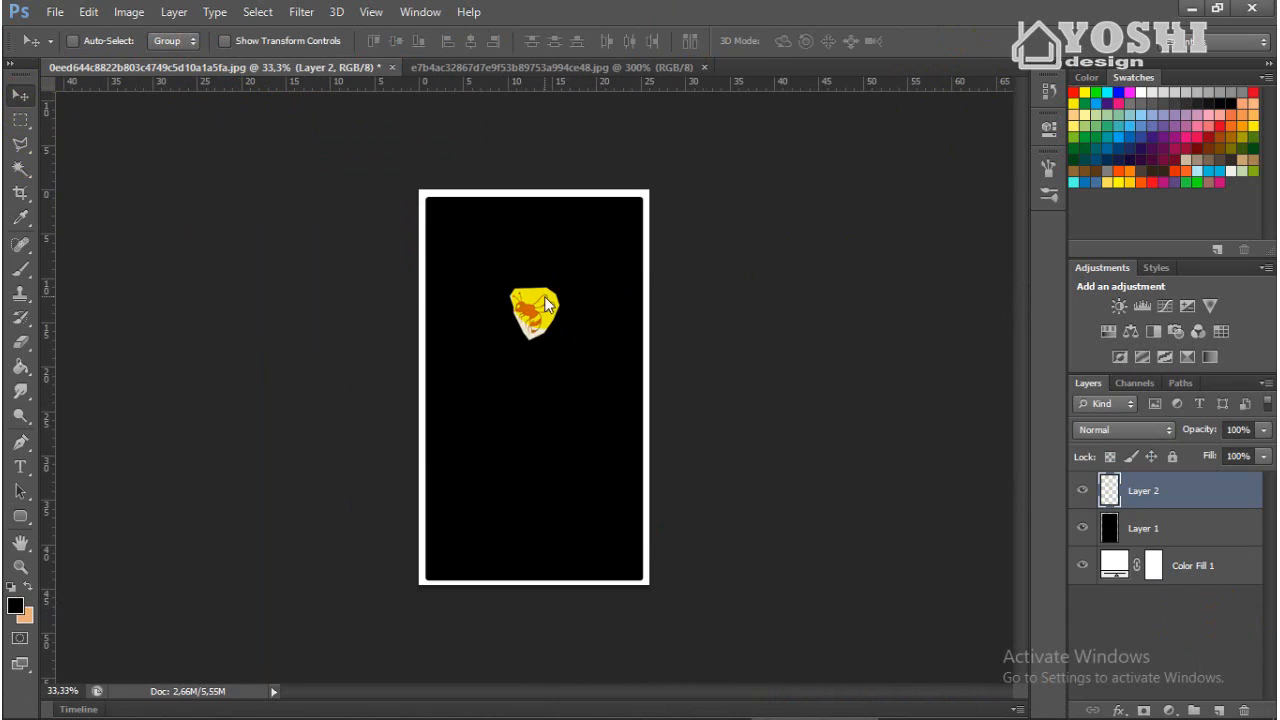
Select the cream background around the bee with the Magic Wand, delete it, and deselect.
{"action": "key", "text": "ctrl+plus"}
{"action": "key", "text": "ctrl+plus"}
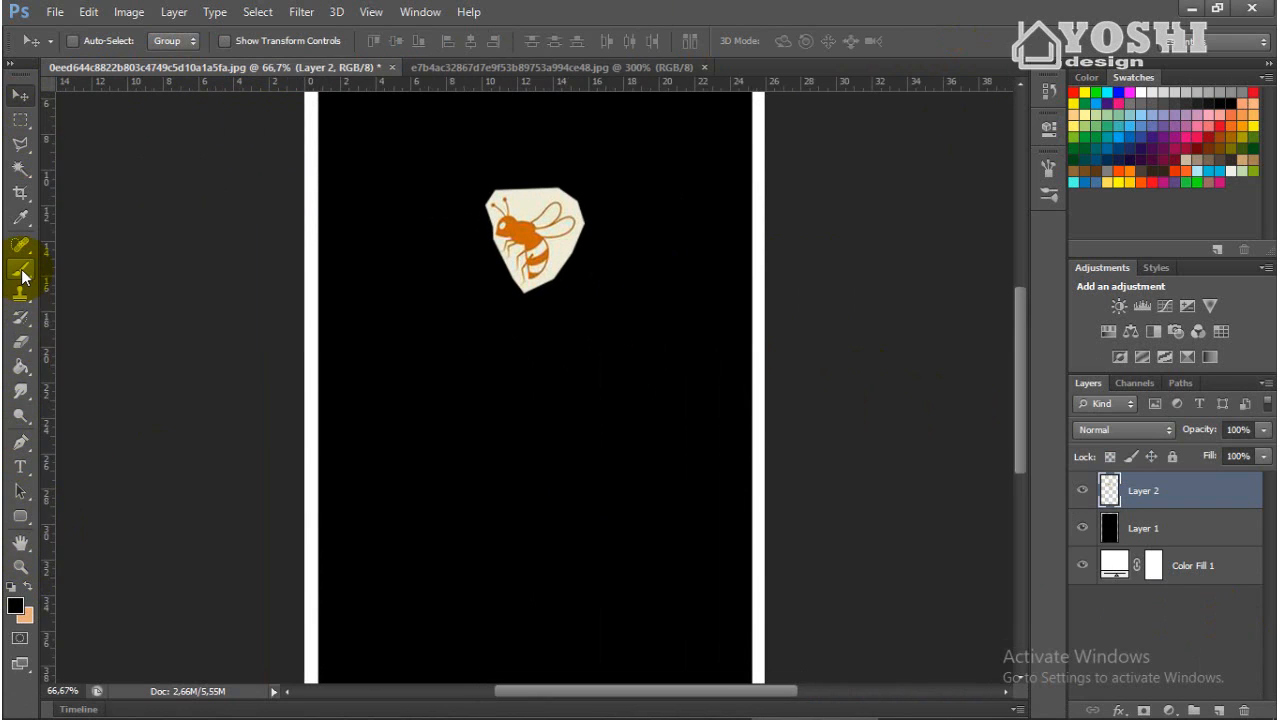
{"action": "scroll", "coordinate": [23, 275], "scroll_direction": "up", "scroll_amount": 3}
{"action": "left_click", "coordinate": [20, 168]}
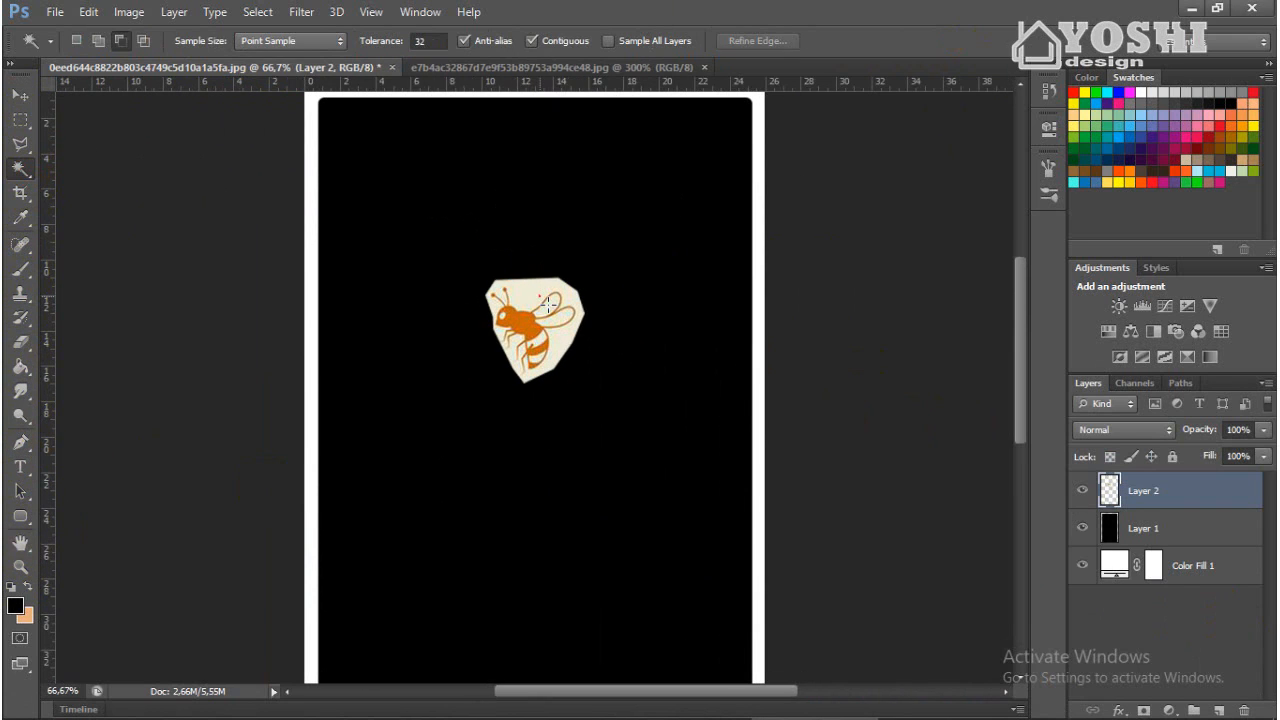
{"action": "left_click", "coordinate": [541, 301]}
{"action": "key", "text": "Delete"}
{"action": "key", "text": "ctrl+d"}
{"action": "key", "text": "v"}
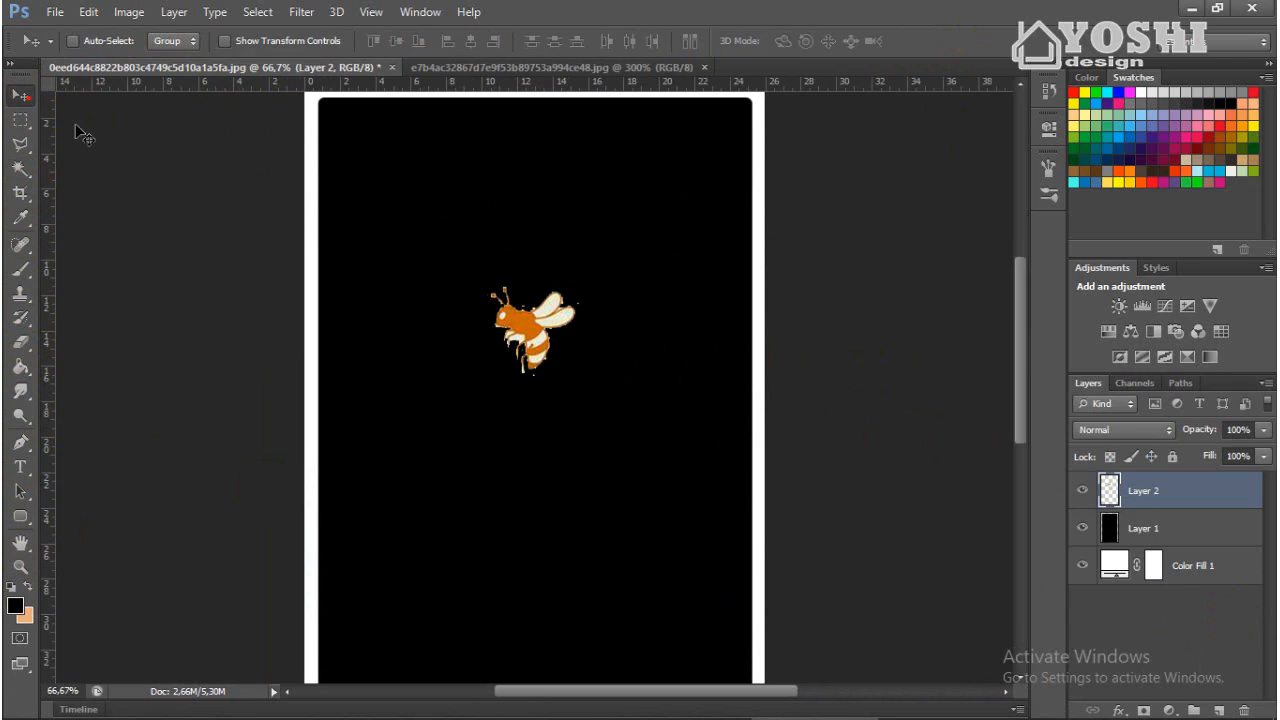
{"action": "key", "text": "ctrl+plus"}
{"action": "key", "text": "ctrl+plus"}
{"action": "scroll", "coordinate": [408, 295], "scroll_direction": "up", "scroll_amount": 1}
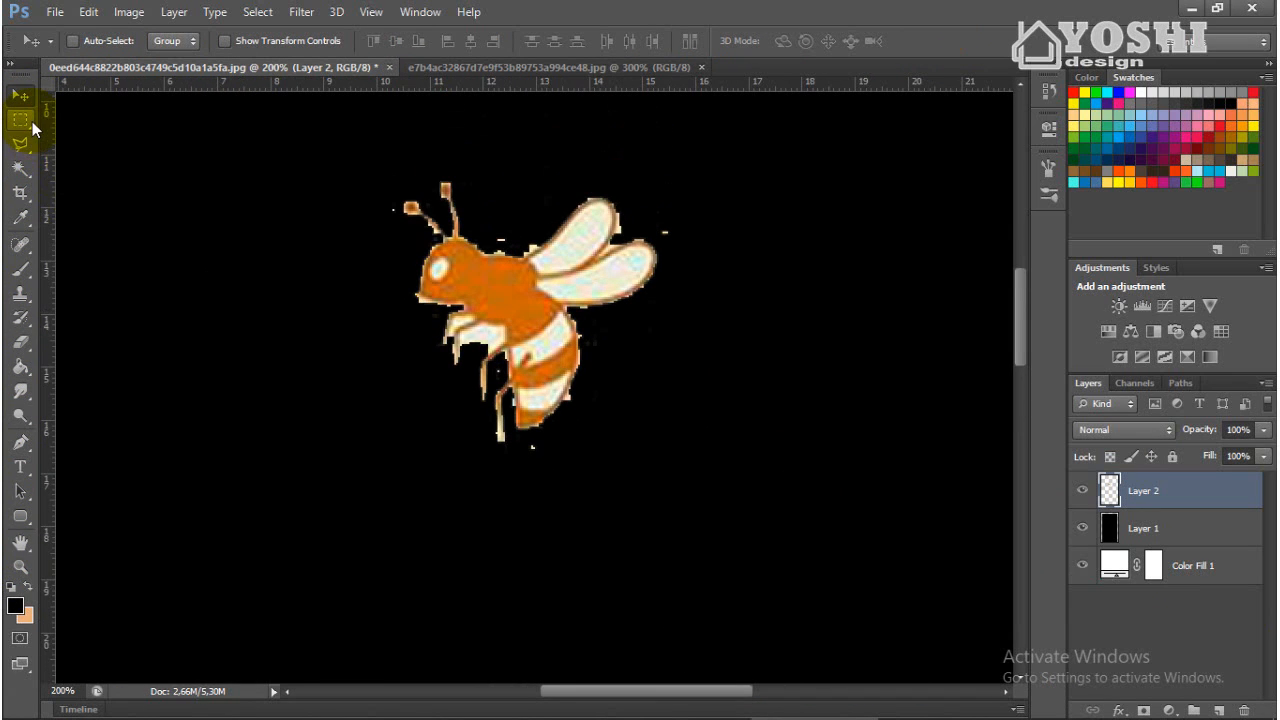
{"action": "left_click", "coordinate": [1109, 490], "text": "ctrl"}
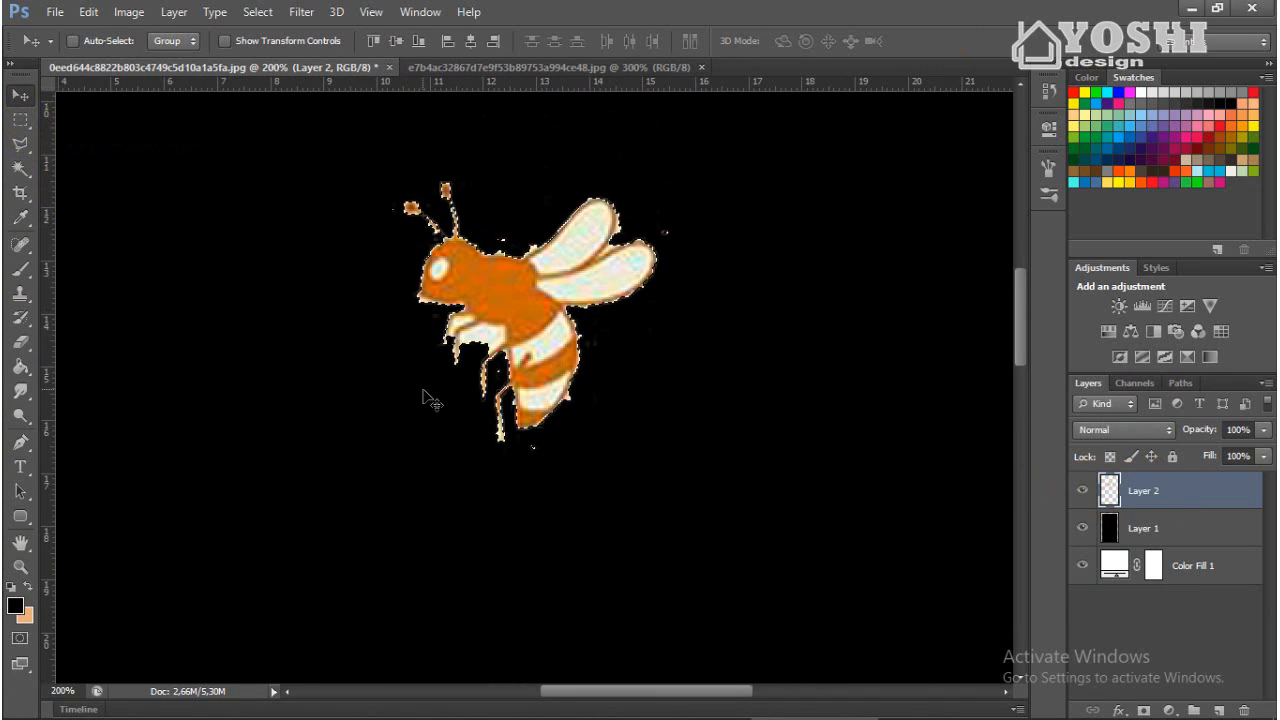
{"action": "key", "text": "ctrl+d"}
{"action": "left_click", "coordinate": [20, 342]}
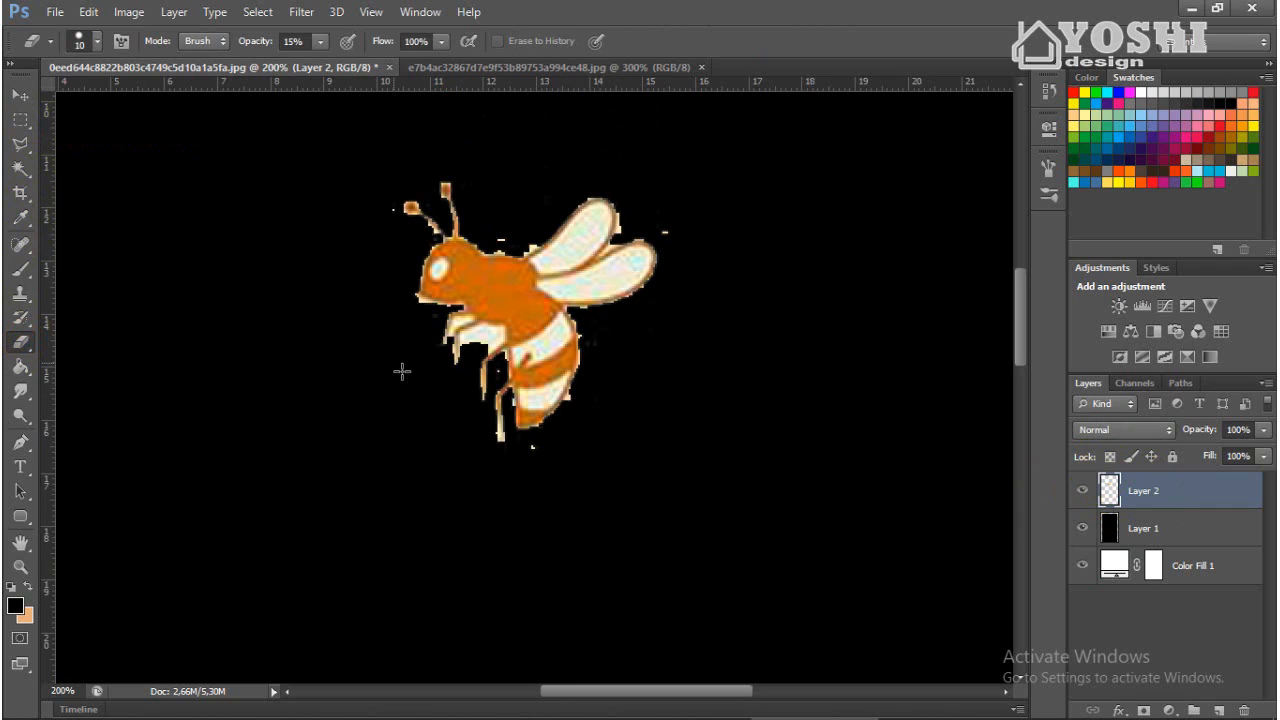
{"action": "key", "text": "ctrl+plus"}
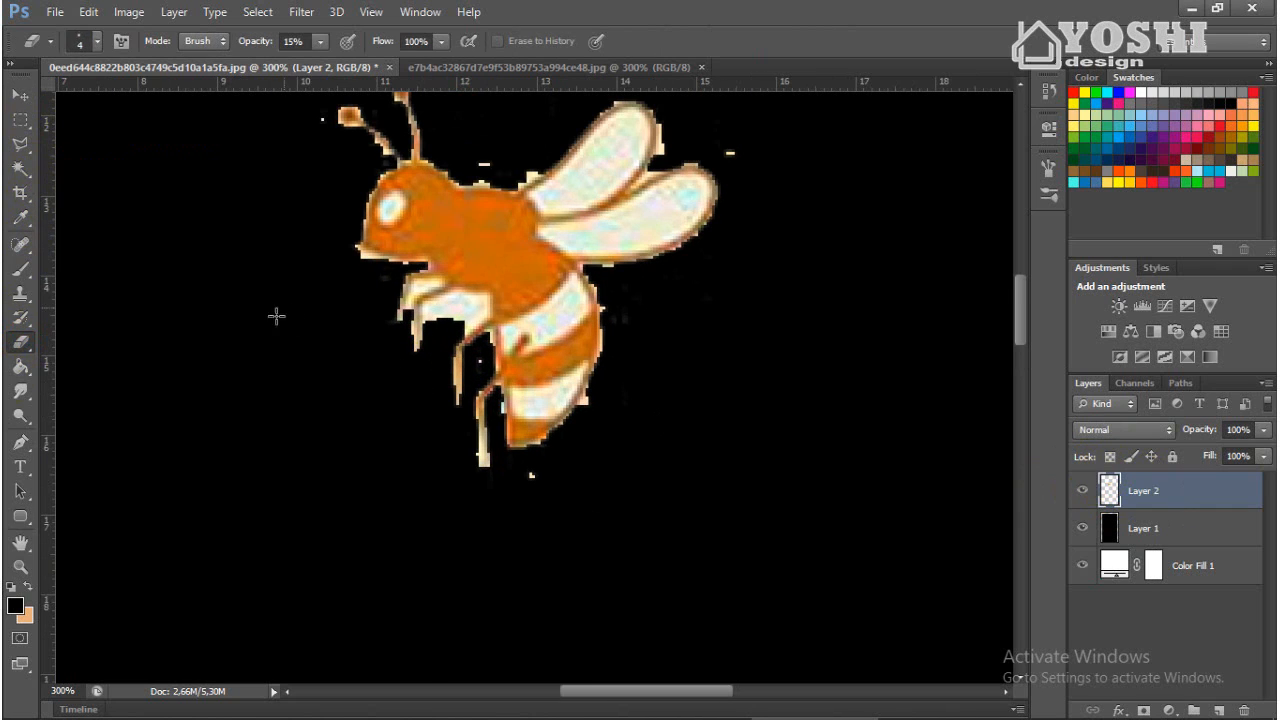
Start a Pen tool path around the bee, tracing the abdomen and the underside of the chest.
{"action": "left_click", "coordinate": [20, 442]}
{"action": "left_click", "coordinate": [571, 270]}
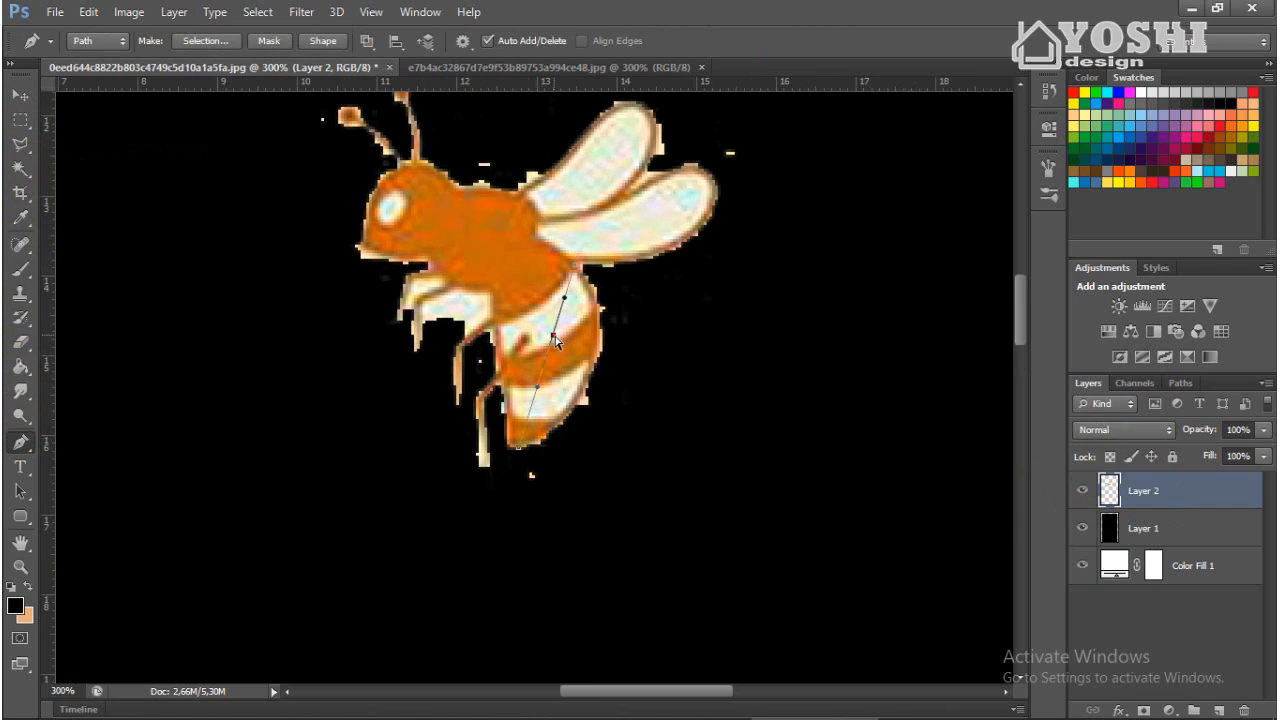
{"action": "left_click", "coordinate": [510, 400]}
{"action": "key", "text": "ctrl+plus"}
{"action": "key", "text": "ctrl+plus"}
{"action": "key", "text": "ctrl+plus"}
{"action": "left_click_drag", "start_coordinate": [467, 289], "coordinate": [651, 459]}
{"action": "left_click_drag", "start_coordinate": [616, 398], "coordinate": [616, 413]}
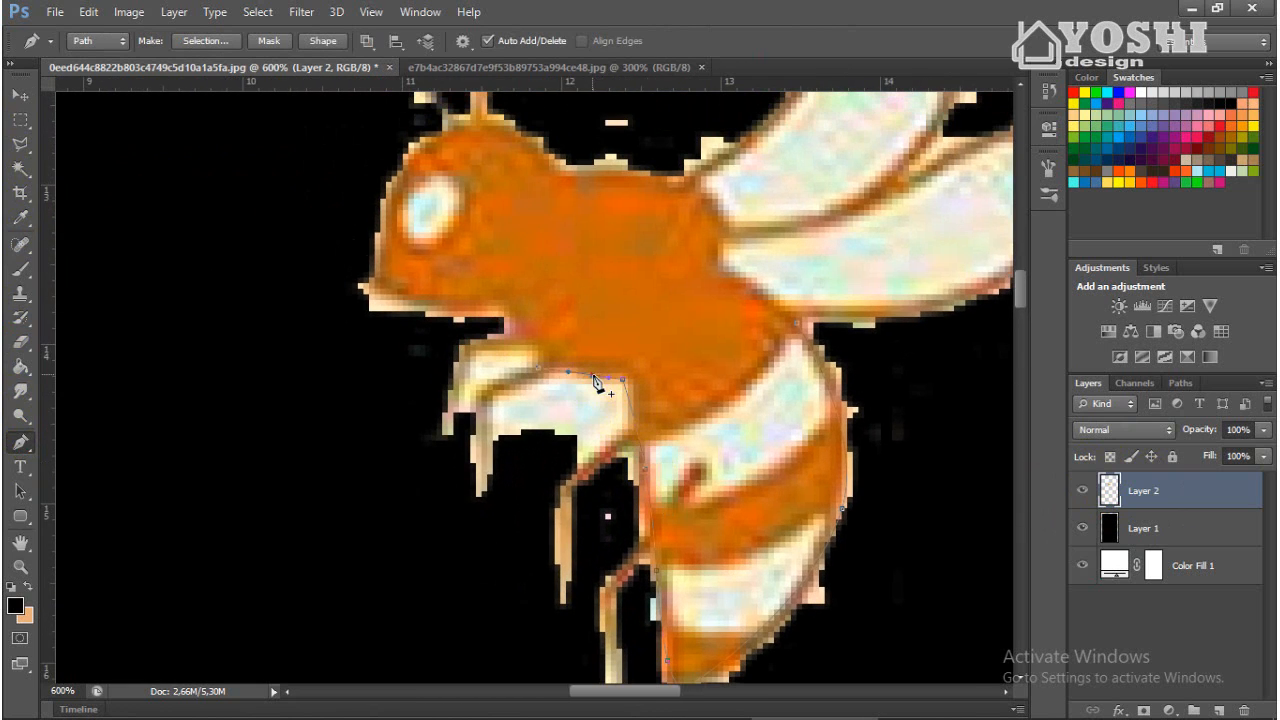
Continue the path around the bee's head and along its back, closing it at the wing base.
{"action": "scroll", "coordinate": [520, 350], "scroll_direction": "up", "scroll_amount": 1}
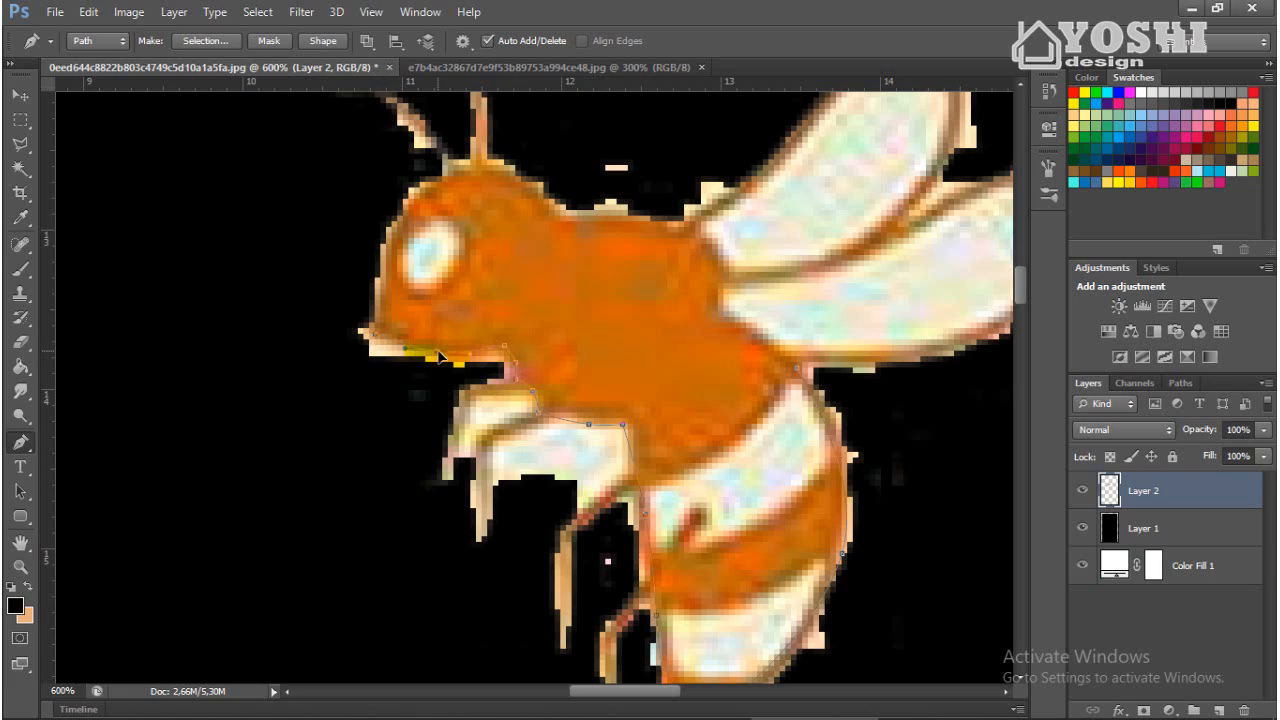
{"action": "left_click", "coordinate": [443, 183]}
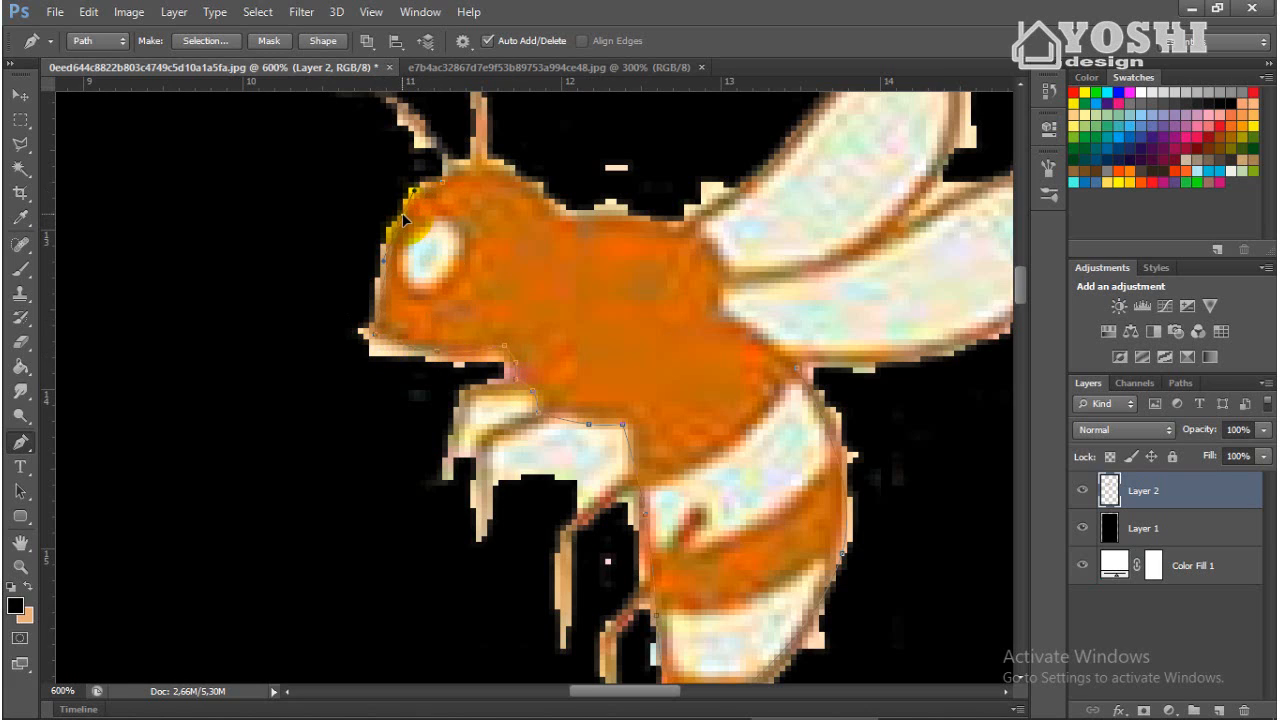
{"action": "scroll", "coordinate": [387, 284], "scroll_direction": "up", "scroll_amount": 2}
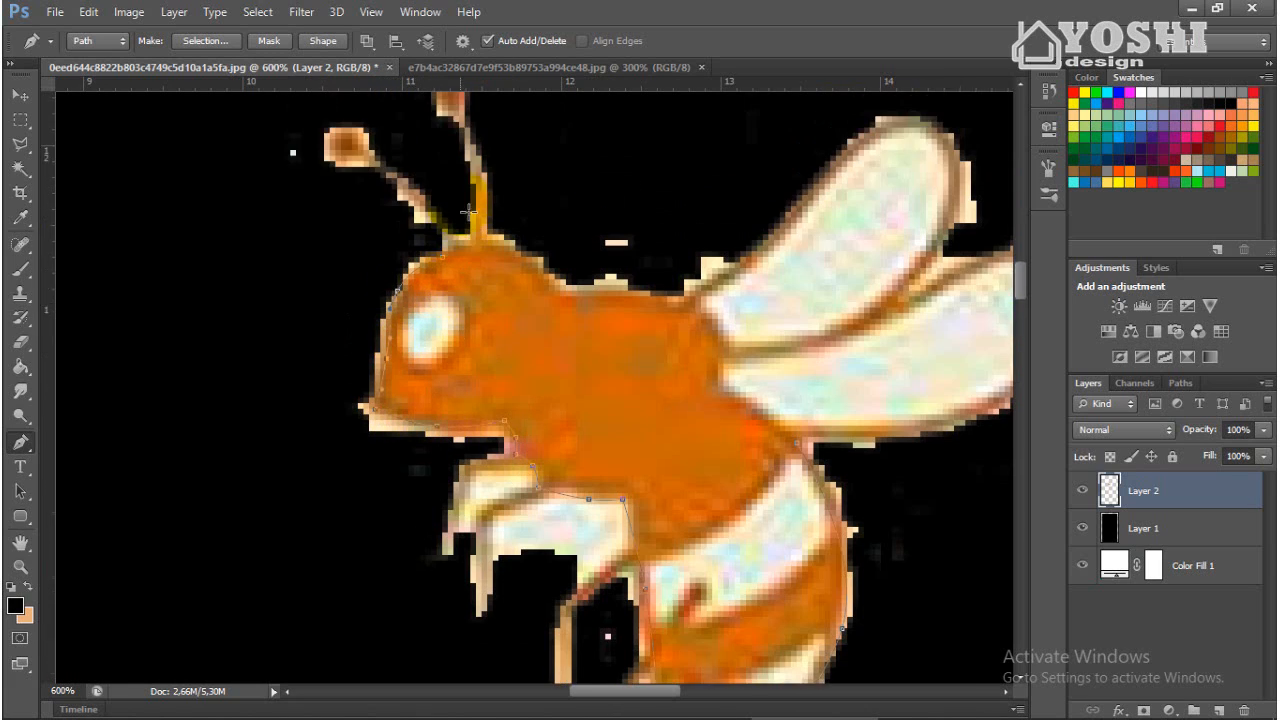
{"action": "scroll", "coordinate": [640, 321], "scroll_direction": "up", "scroll_amount": 1}
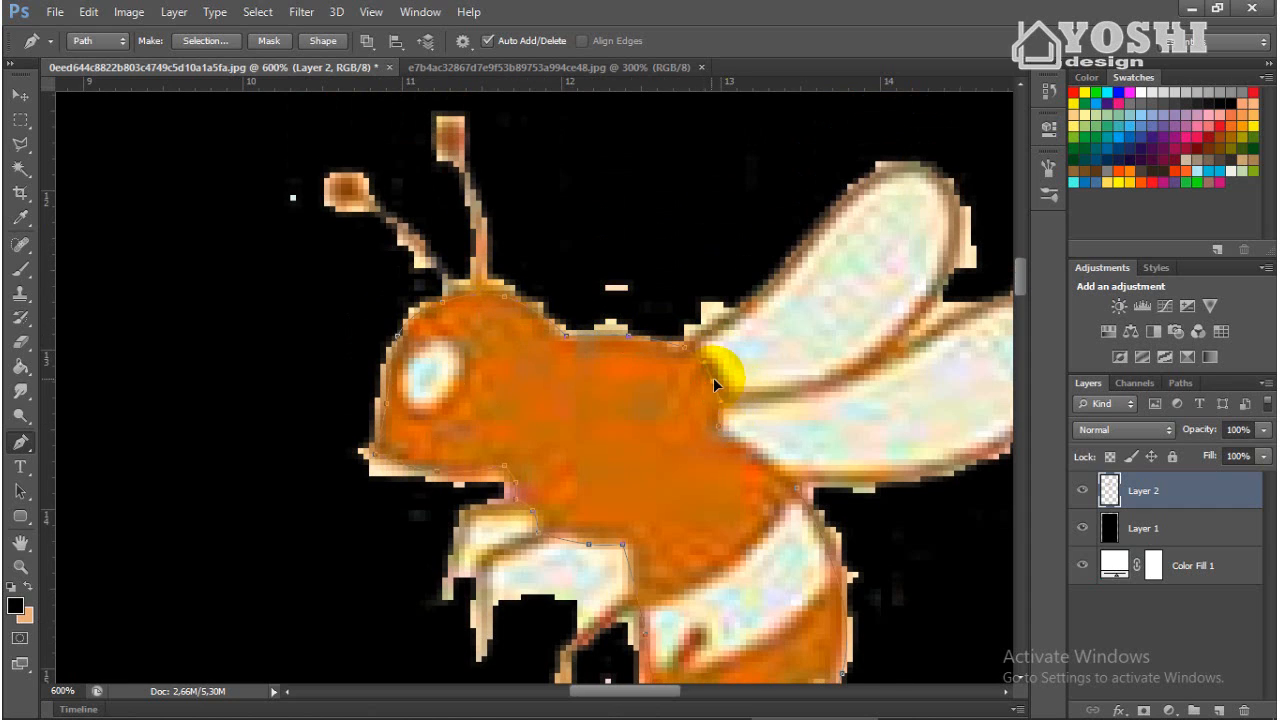
{"action": "scroll", "coordinate": [714, 385], "scroll_direction": "down", "scroll_amount": 1}
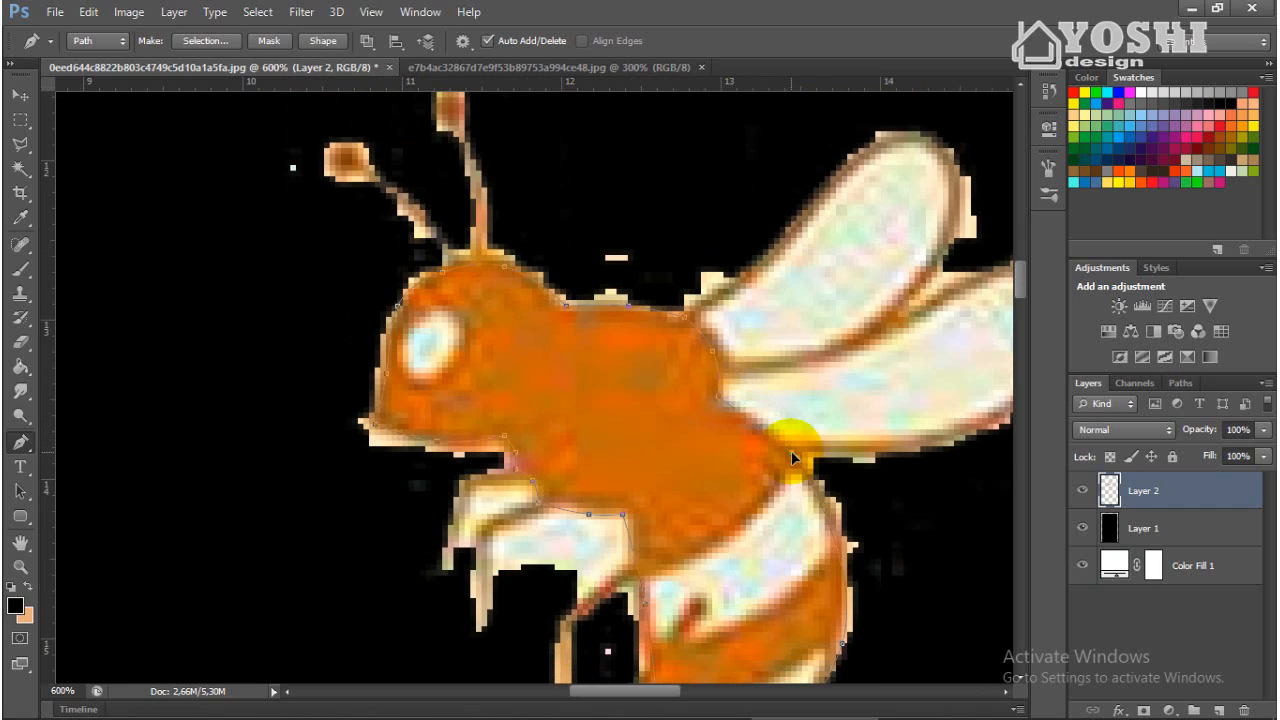
Convert the bee's body path into a selection and add a new layer above the bee.
{"action": "right_click", "coordinate": [700, 465]}
{"action": "left_click", "coordinate": [777, 112]}
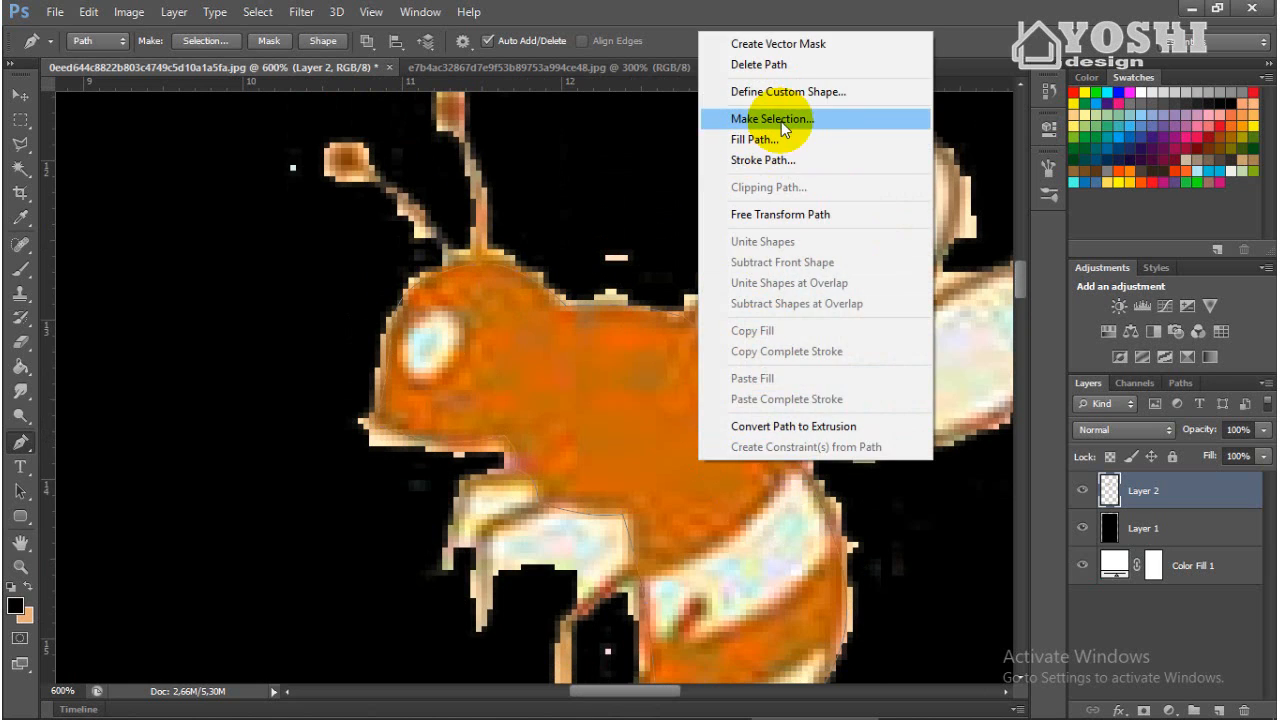
{"action": "left_click", "coordinate": [737, 199]}
{"action": "left_click", "coordinate": [1218, 710]}
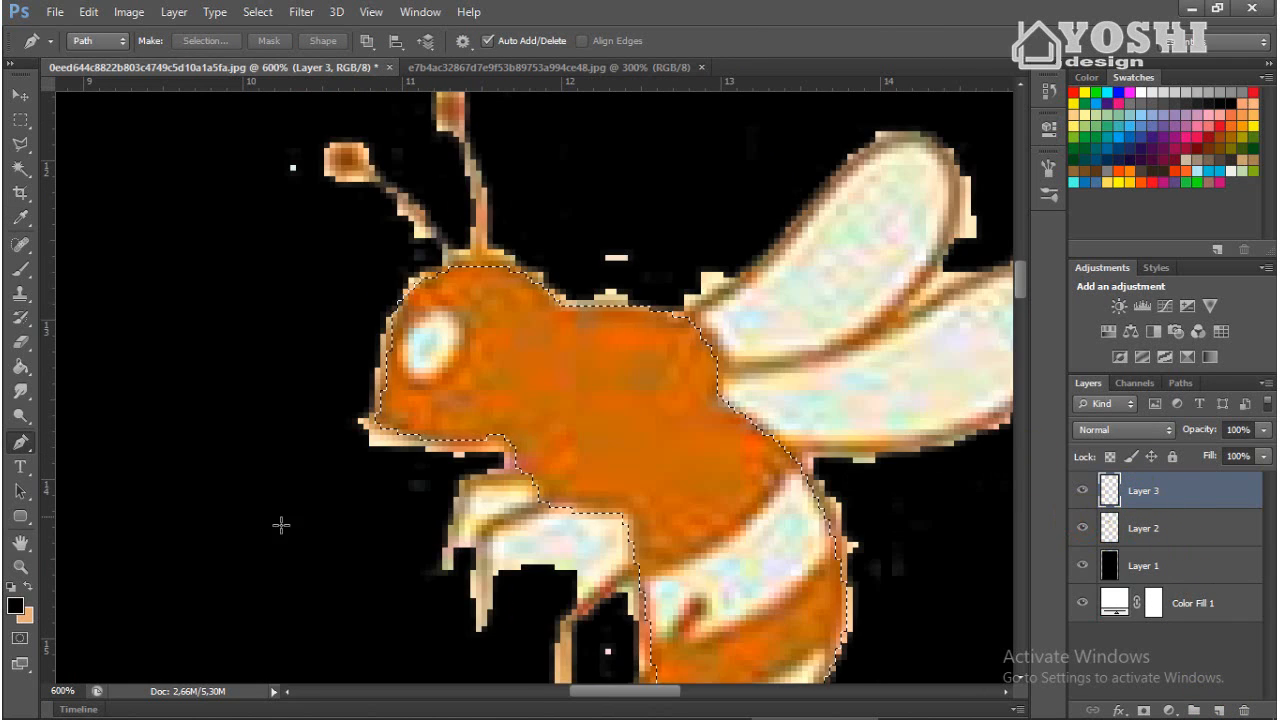
Set the foreground colour to orange #e87902, starting from a colour sampled on the bee's body.
{"action": "left_click", "coordinate": [22, 370]}
{"action": "left_click", "coordinate": [15, 605]}
{"action": "left_click", "coordinate": [508, 390]}
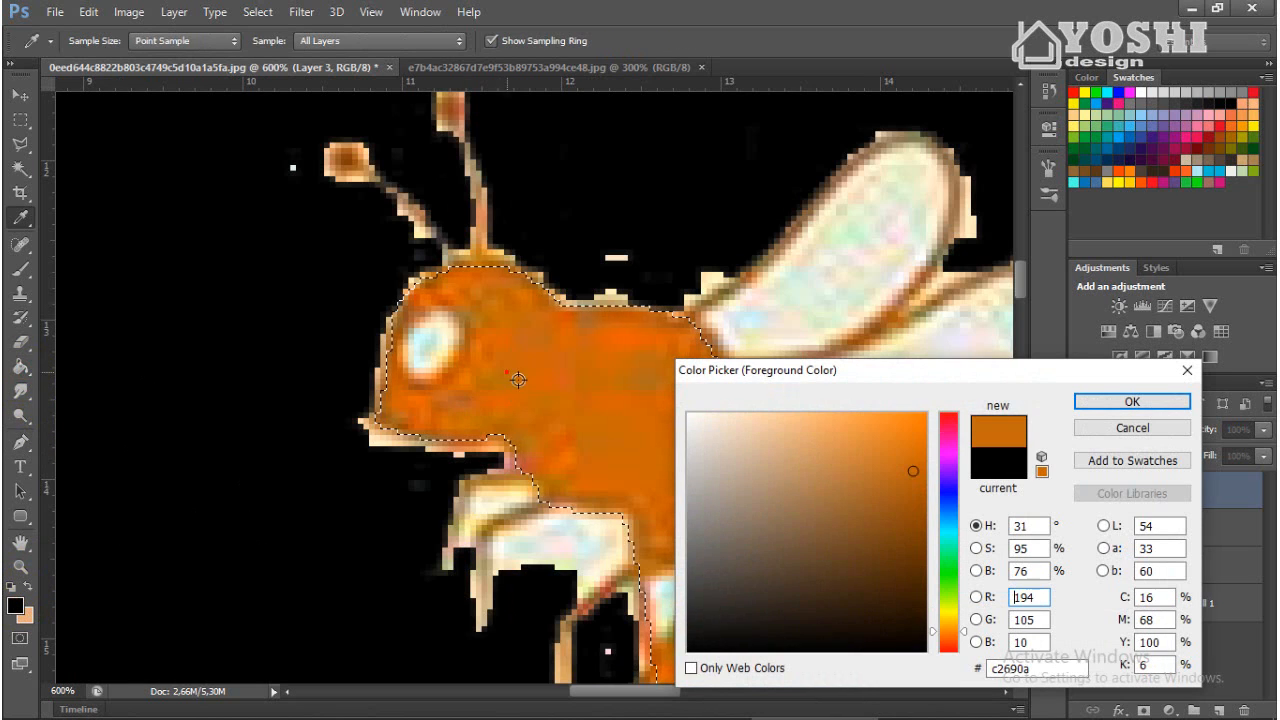
{"action": "mouse_move", "coordinate": [913, 470]}
{"action": "left_mouse_down"}
{"action": "mouse_move", "coordinate": [924, 440]}
{"action": "mouse_move", "coordinate": [931, 467]}
{"action": "mouse_move", "coordinate": [926, 428]}
{"action": "left_mouse_up"}
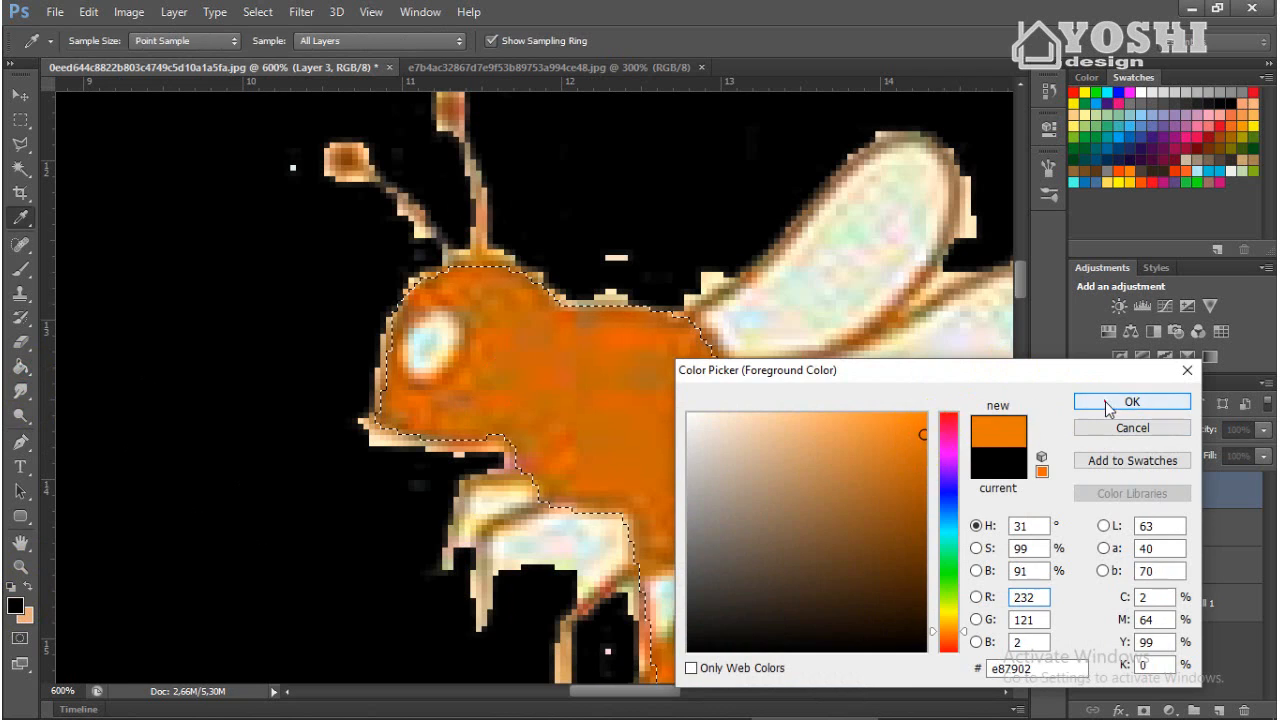
{"action": "left_click", "coordinate": [1110, 401]}
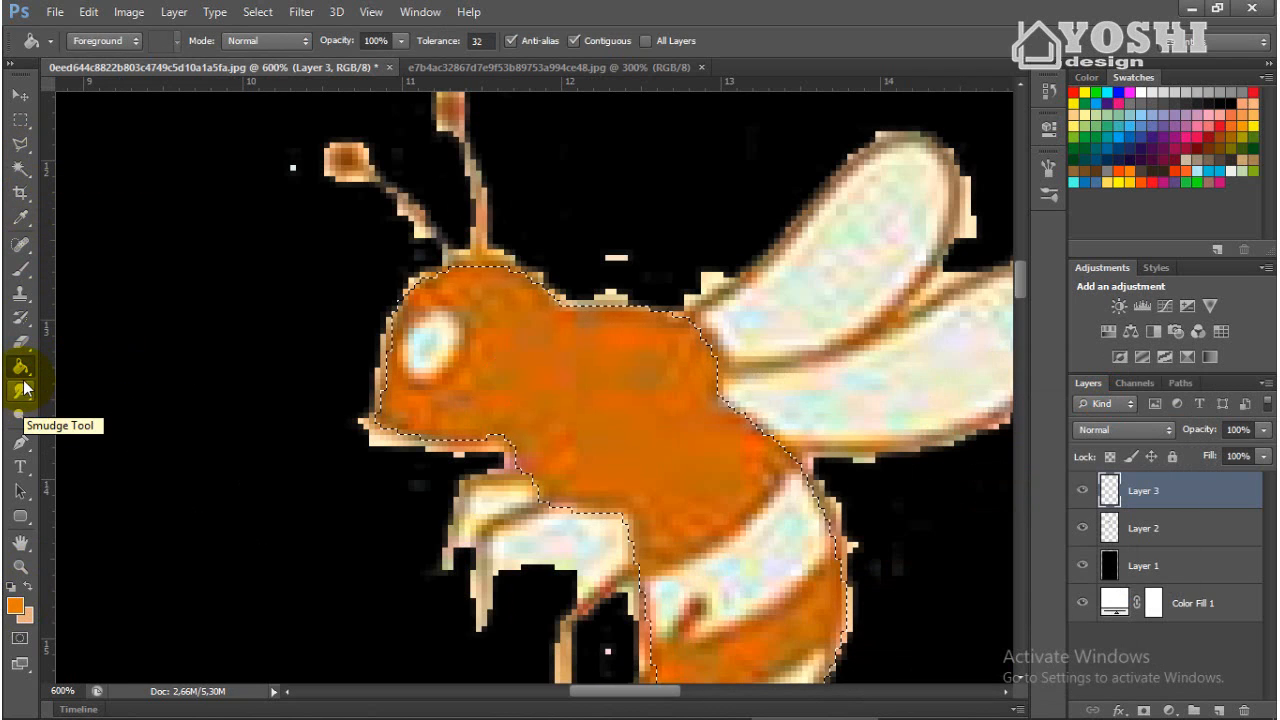
Fill the bee's body selection with the orange foreground colour on Layer 3 and deselect it.
{"action": "left_click", "coordinate": [625, 455]}
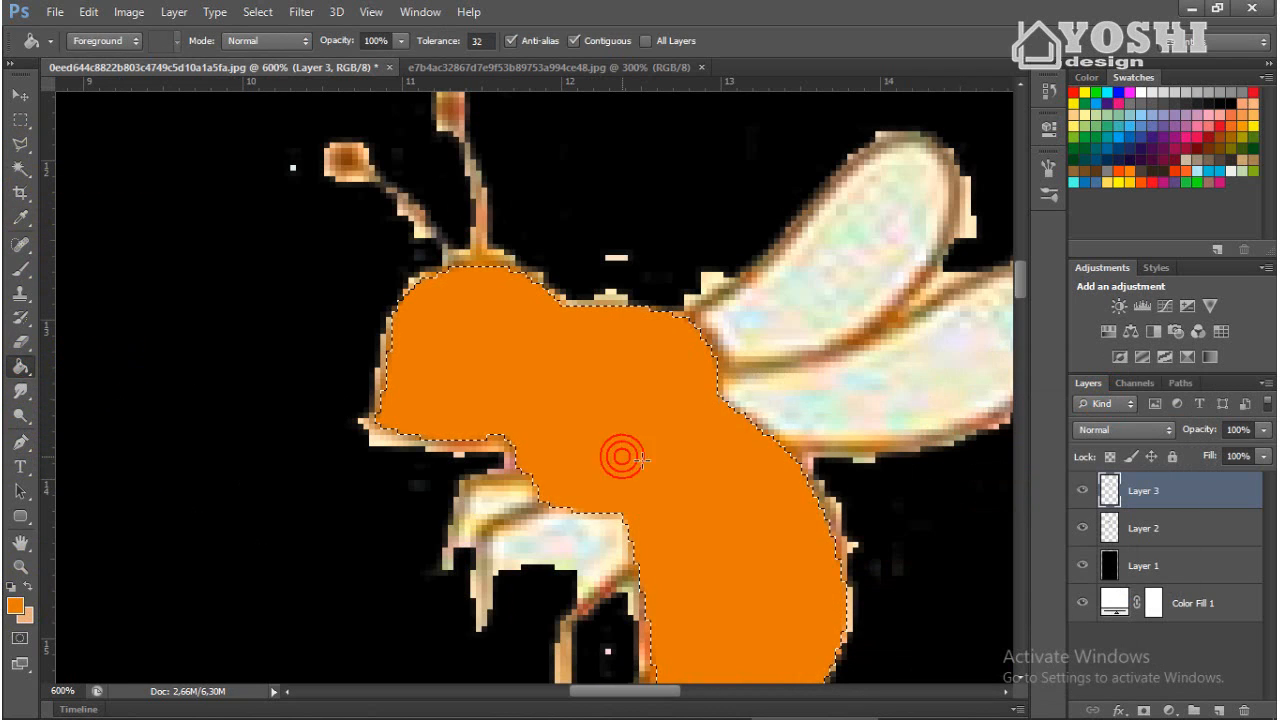
{"action": "scroll", "coordinate": [778, 384], "scroll_direction": "up", "scroll_amount": 1}
{"action": "key", "text": "ctrl+d"}
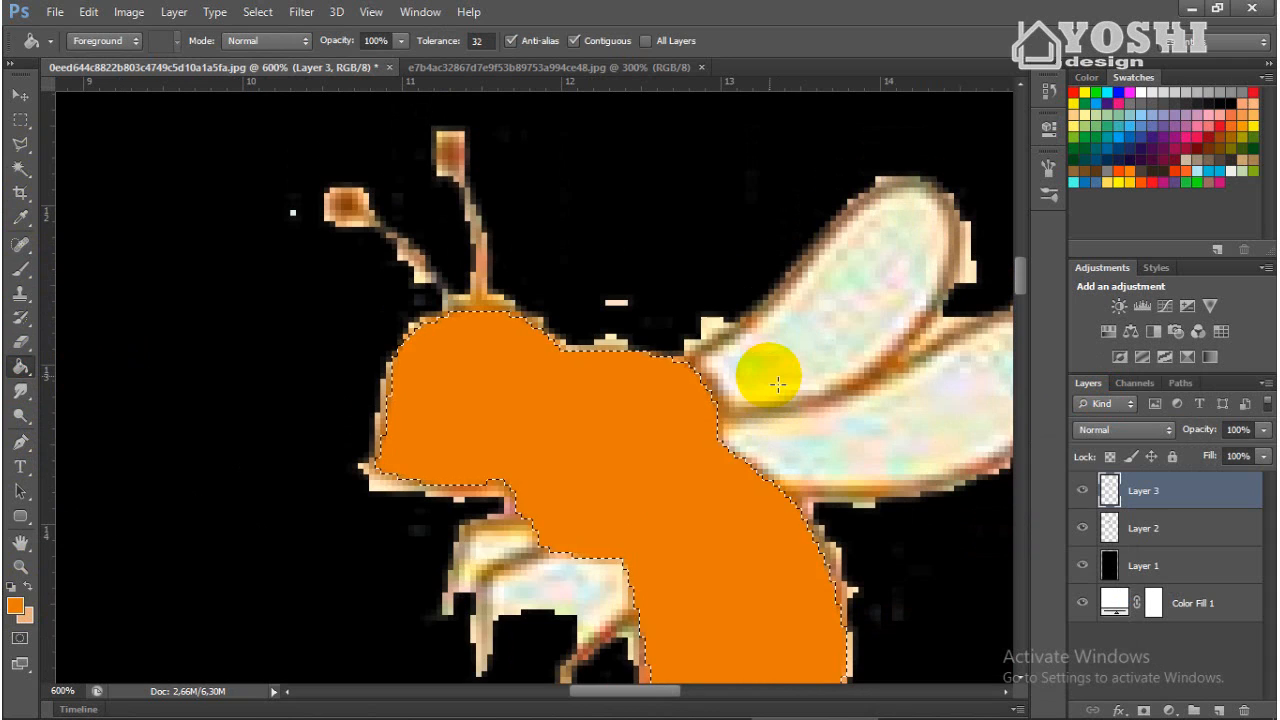
Move the orange body layer below the logo image layer and rename it BADAN.
{"action": "left_click_drag", "start_coordinate": [1108, 490], "coordinate": [1117, 535]}
{"action": "left_click", "coordinate": [1082, 490]}
{"action": "left_click", "coordinate": [1082, 490]}
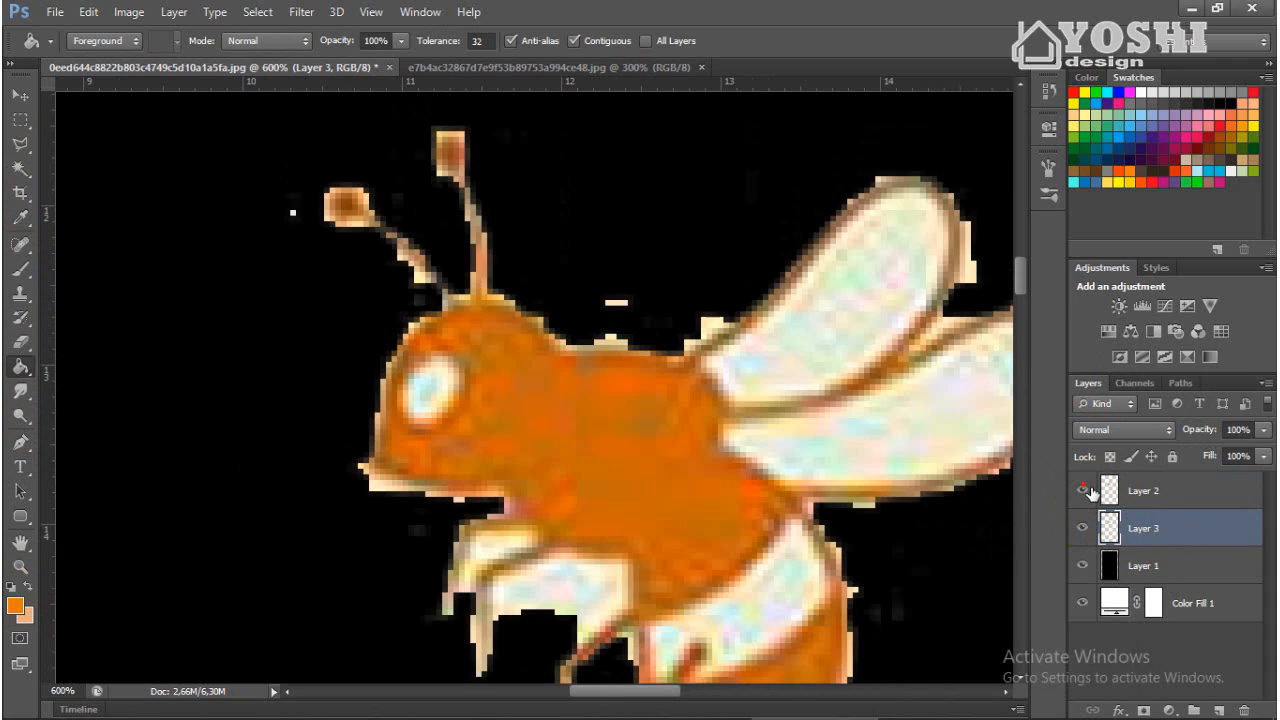
{"action": "left_click_drag", "start_coordinate": [923, 466], "coordinate": [778, 463]}
{"action": "double_click", "coordinate": [1158, 529]}
{"action": "type", "text": "BADAN"}
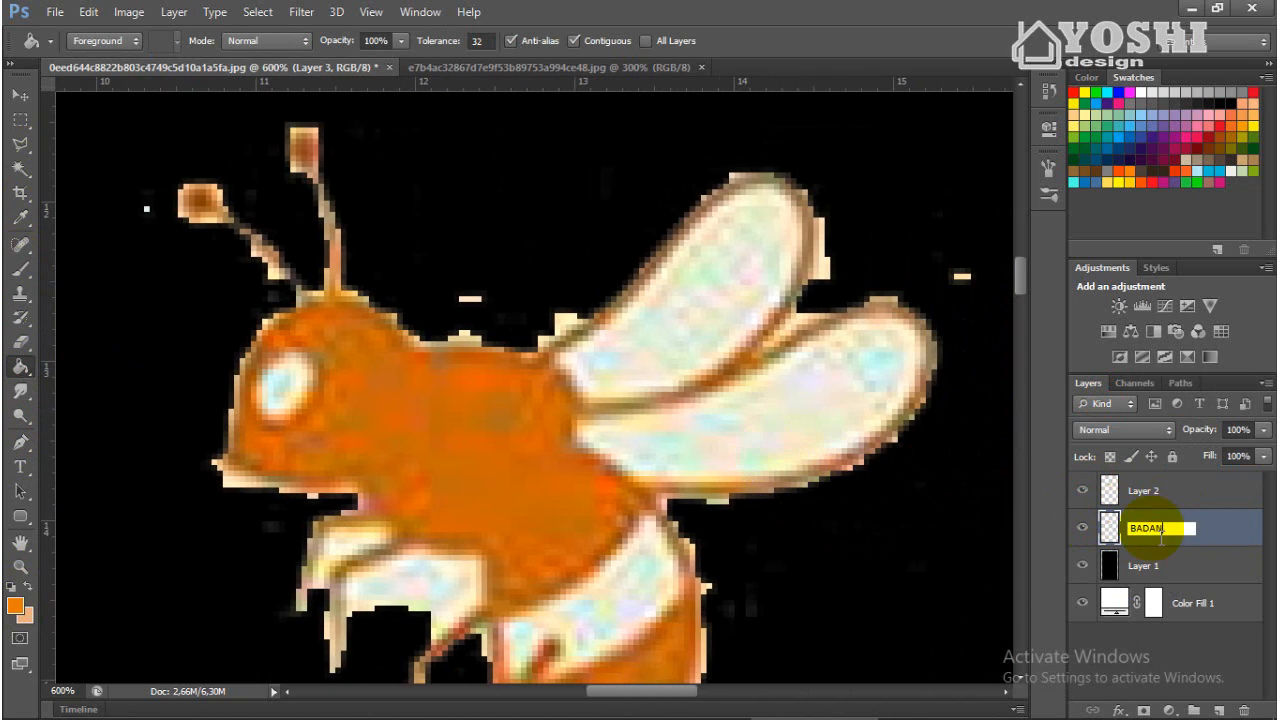
{"action": "key", "text": "Return"}
Add a new empty layer and place it between the logo image layer and the BADAN layer.
{"action": "left_click", "coordinate": [1150, 491]}
{"action": "left_click", "coordinate": [1222, 711]}
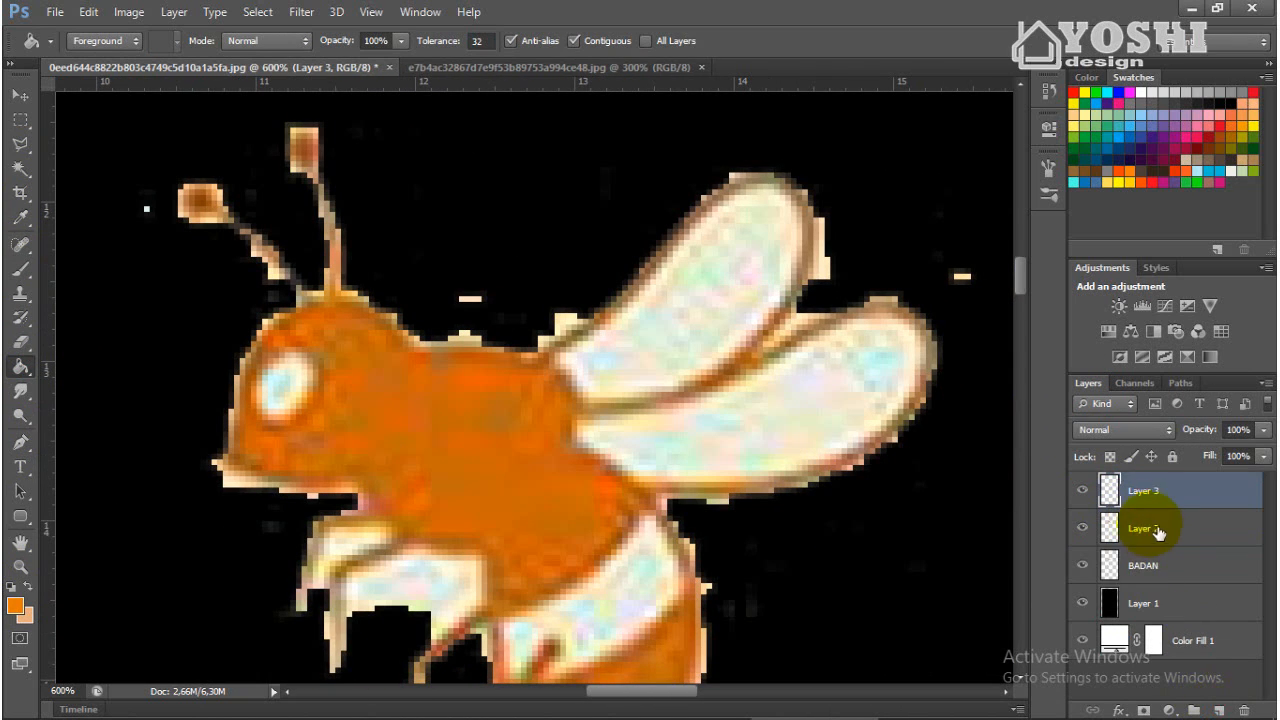
{"action": "left_click_drag", "start_coordinate": [1130, 491], "coordinate": [1140, 545]}
{"action": "left_click", "coordinate": [1085, 528]}
{"action": "left_click", "coordinate": [1085, 528]}
{"action": "left_click", "coordinate": [1084, 491]}
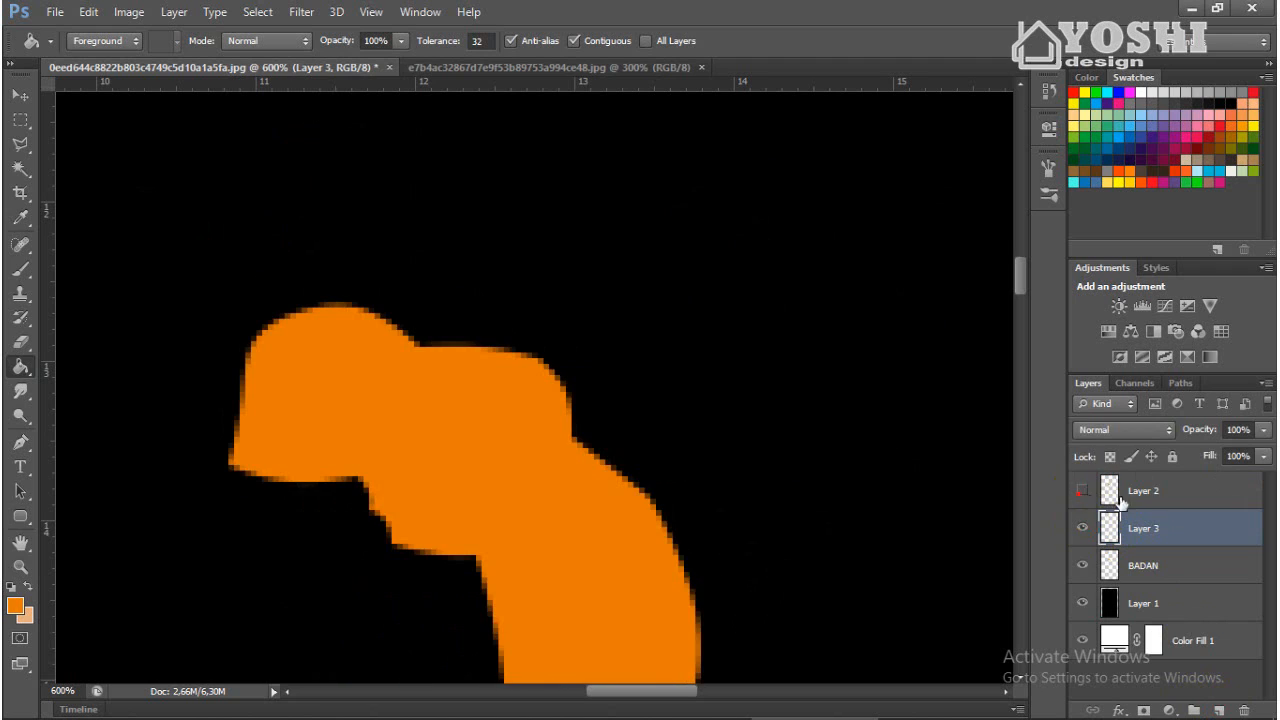
Rename the logo image layer LOGO and the empty layer beneath it SAYAP.
{"action": "left_click", "coordinate": [1148, 496]}
{"action": "left_click", "coordinate": [1085, 491]}
{"action": "left_click", "coordinate": [1085, 491]}
{"action": "left_click", "coordinate": [1085, 491]}
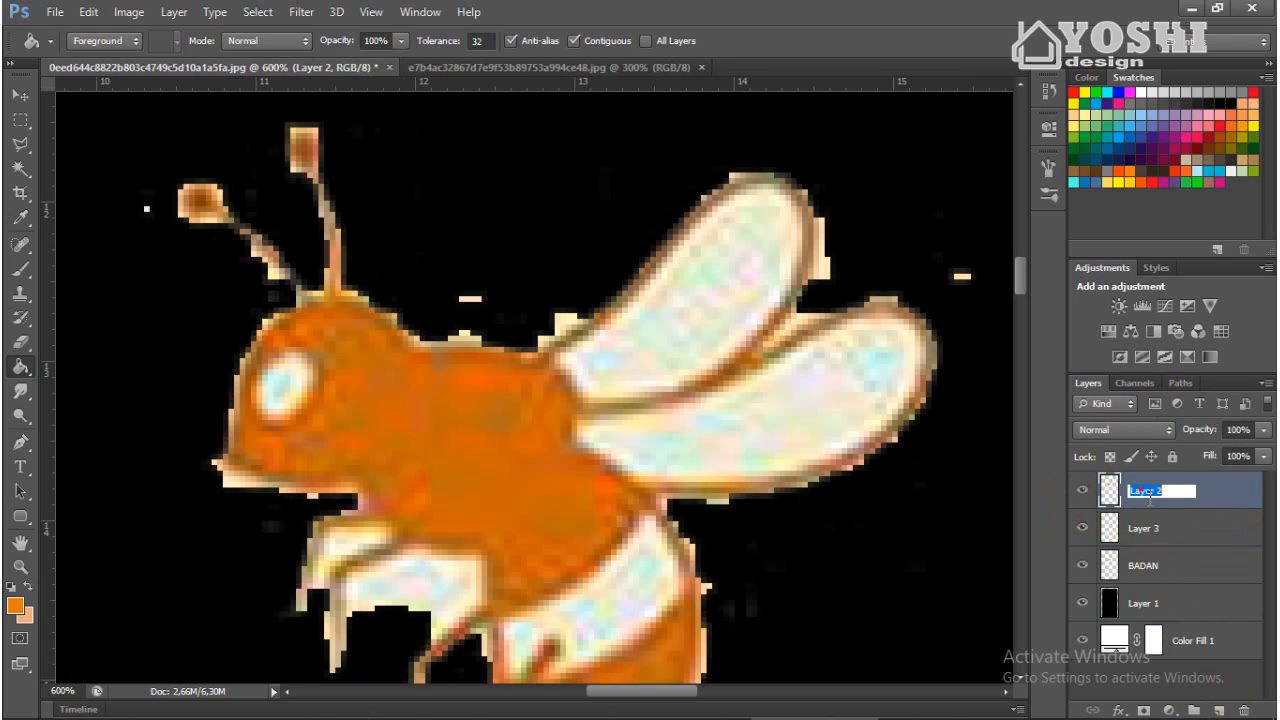
{"action": "type", "text": "LOGO"}
{"action": "key", "text": "Return"}
{"action": "double_click", "coordinate": [1145, 532]}
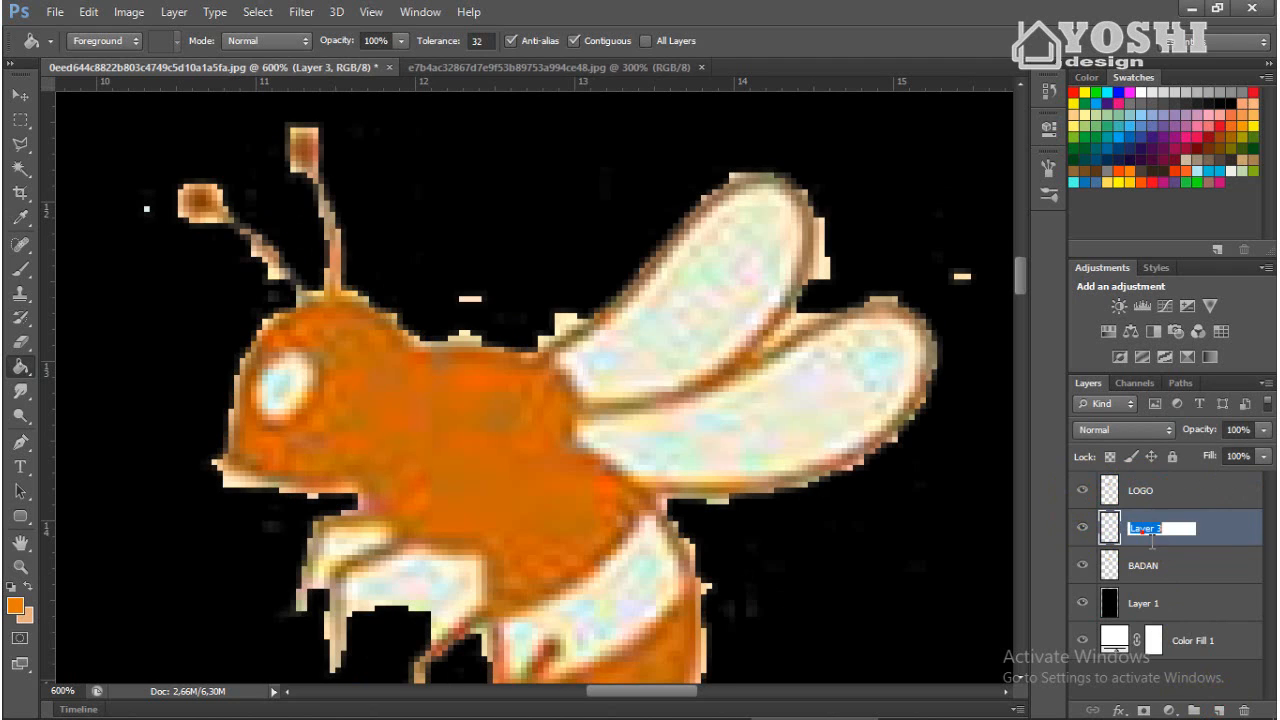
{"action": "type", "text": "SAYAP"}
{"action": "key", "text": "Return"}
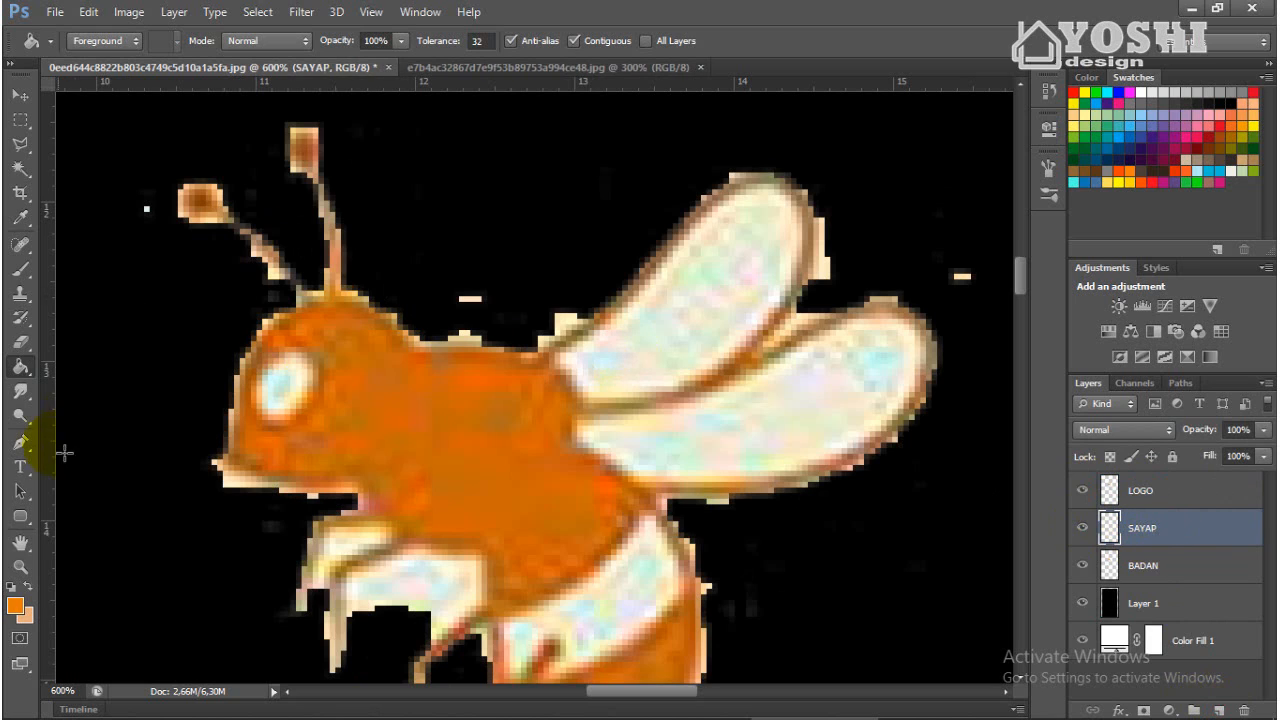
Trace the outline of the bee's upper wing with a Pen tool path on the SAYAP layer.
{"action": "left_click", "coordinate": [20, 443]}
{"action": "left_click", "coordinate": [533, 361]}
{"action": "scroll", "coordinate": [697, 297], "scroll_direction": "up", "scroll_amount": 1}
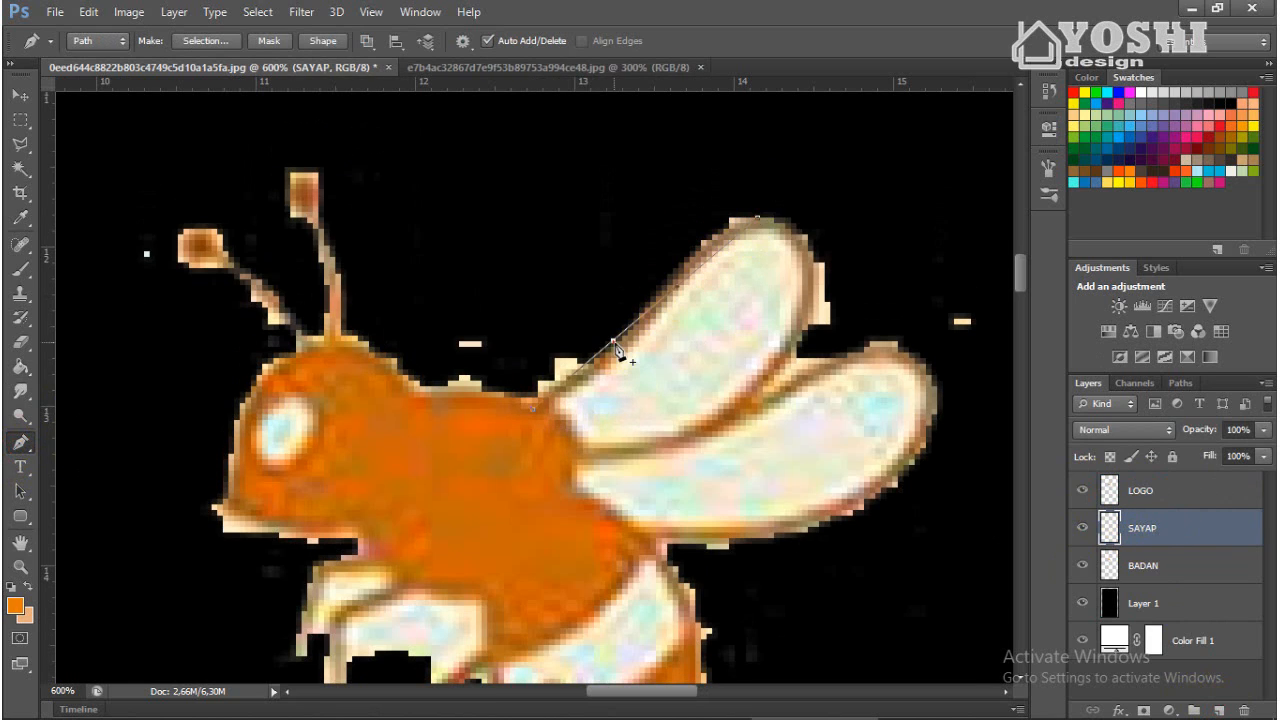
{"action": "left_click_drag", "start_coordinate": [614, 346], "coordinate": [617, 366]}
{"action": "left_click", "coordinate": [697, 269]}
{"action": "left_click_drag", "start_coordinate": [775, 273], "coordinate": [791, 328]}
{"action": "left_click_drag", "start_coordinate": [813, 257], "coordinate": [812, 251]}
{"action": "left_click_drag", "start_coordinate": [690, 442], "coordinate": [766, 387]}
{"action": "left_click", "coordinate": [588, 456]}
Convert the upper wing's path into a selection and fill it with orange.
{"action": "right_click", "coordinate": [595, 430]}
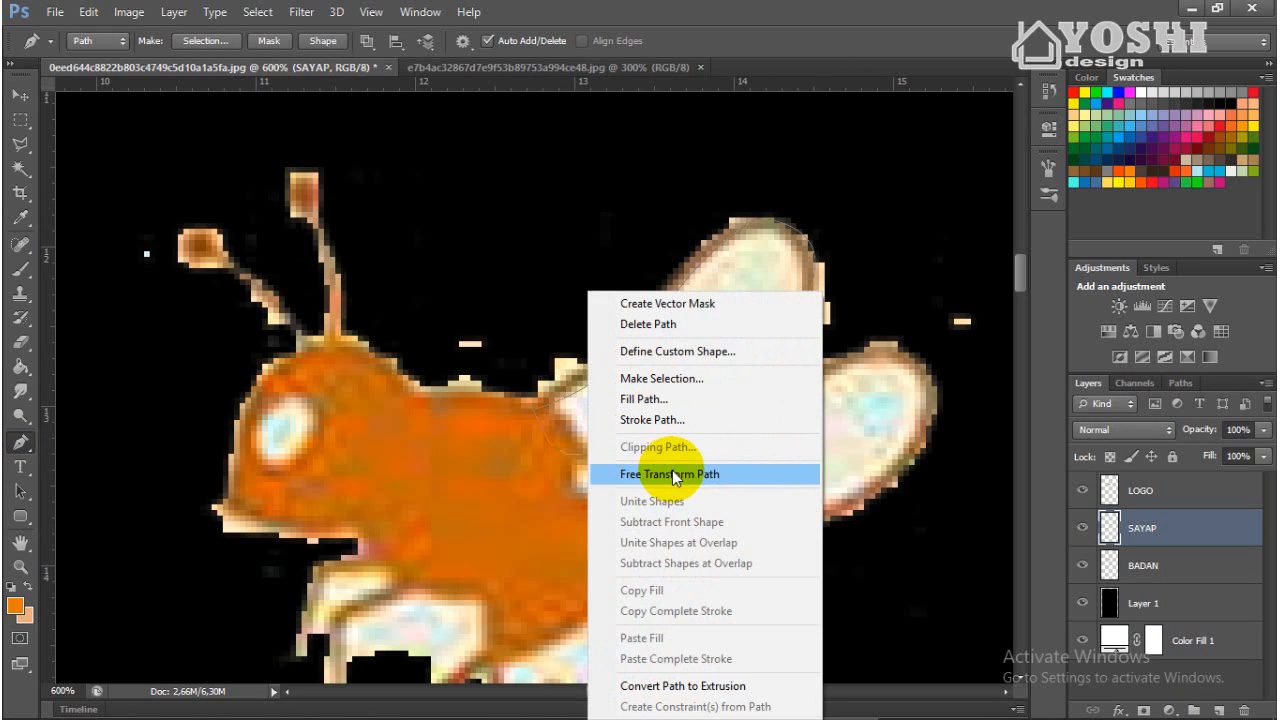
{"action": "left_click", "coordinate": [661, 378]}
{"action": "left_click", "coordinate": [737, 200]}
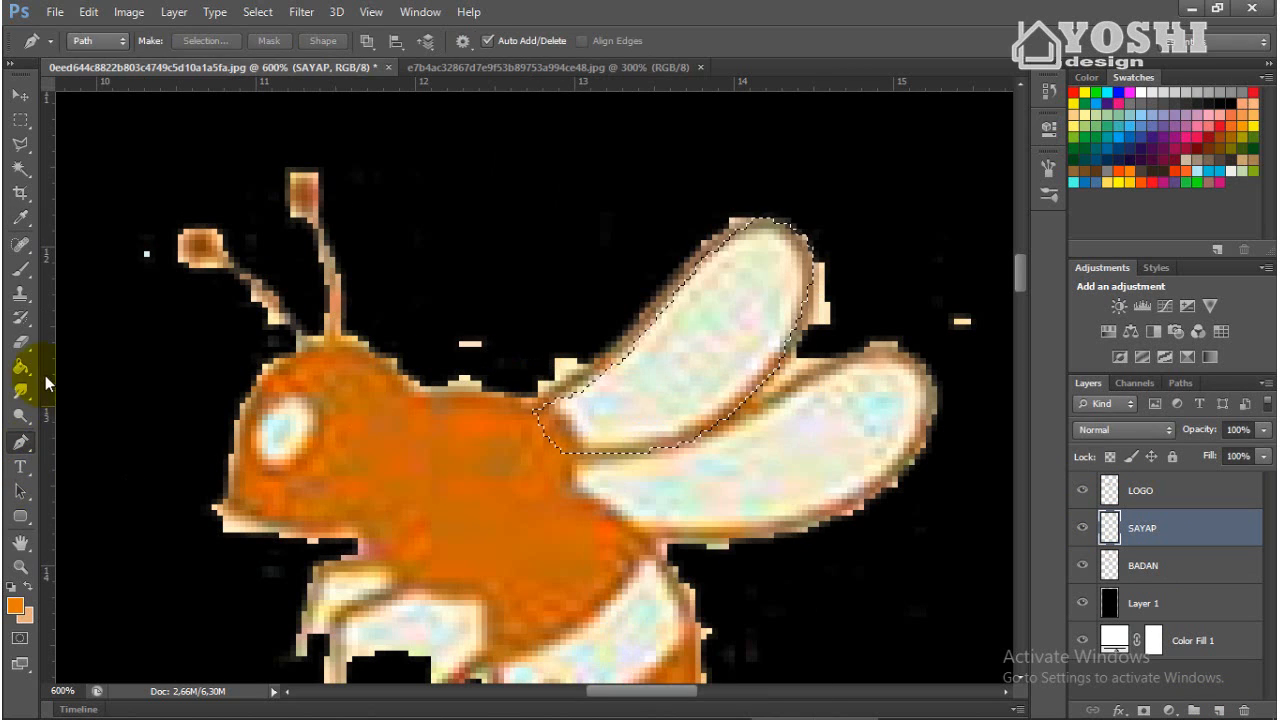
{"action": "left_click", "coordinate": [19, 366]}
{"action": "left_click", "coordinate": [620, 435]}
{"action": "left_click", "coordinate": [1083, 491]}
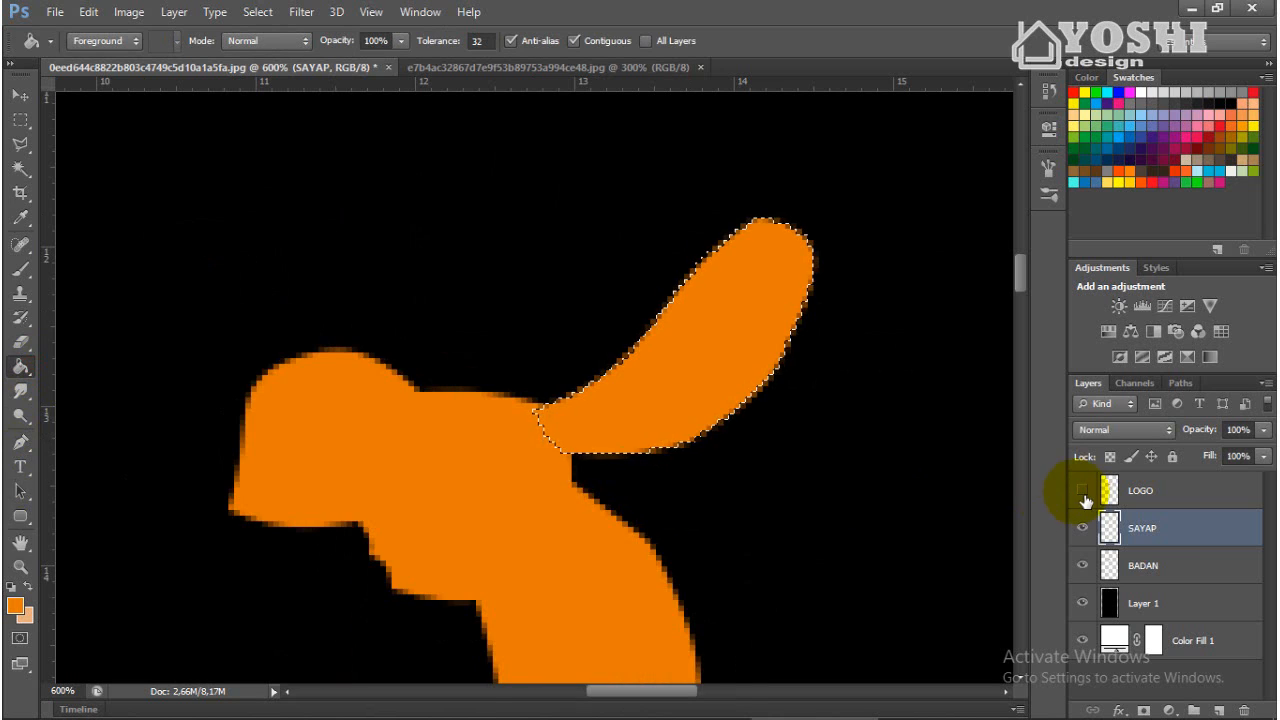
{"action": "left_click", "coordinate": [1083, 491]}
Rename the upper wing's layer SAYAP1 and add a new layer above it named SAYAP 2.
{"action": "double_click", "coordinate": [1154, 537]}
{"action": "left_click", "coordinate": [1162, 529]}
{"action": "type", "text": "1"}
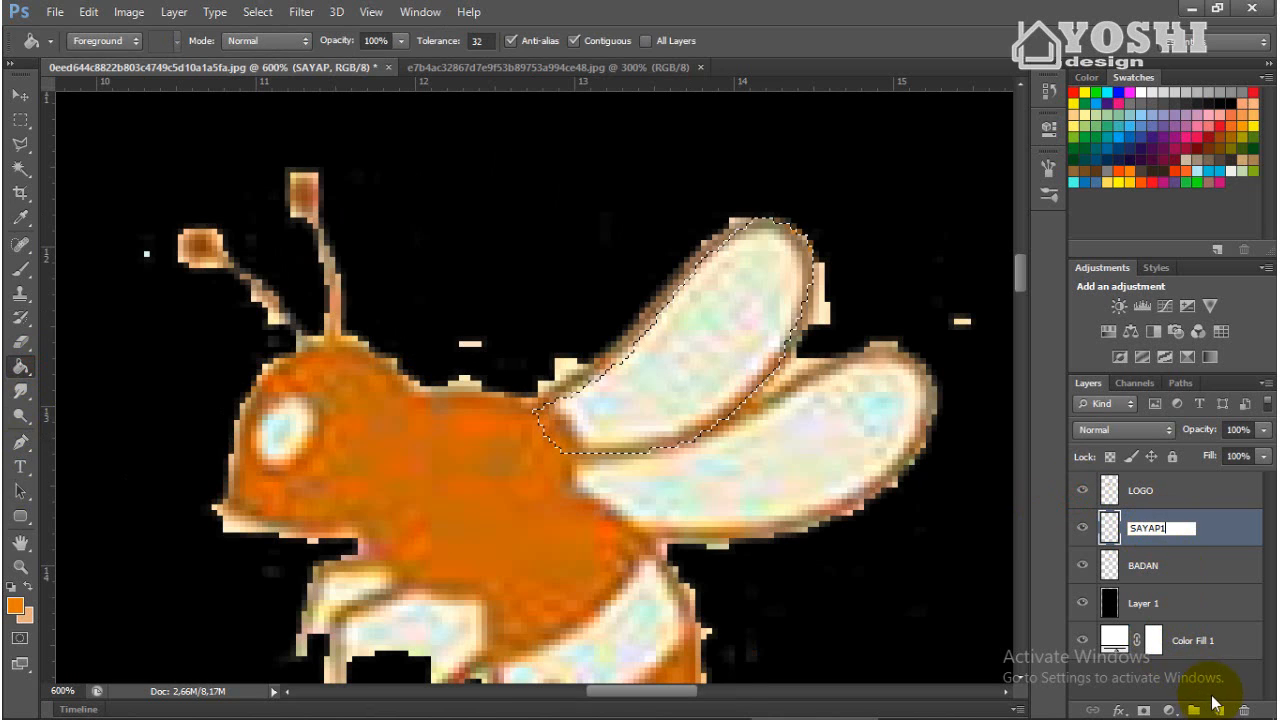
{"action": "left_click", "coordinate": [1217, 708]}
{"action": "double_click", "coordinate": [1143, 528]}
{"action": "type", "text": "SAYAP"}
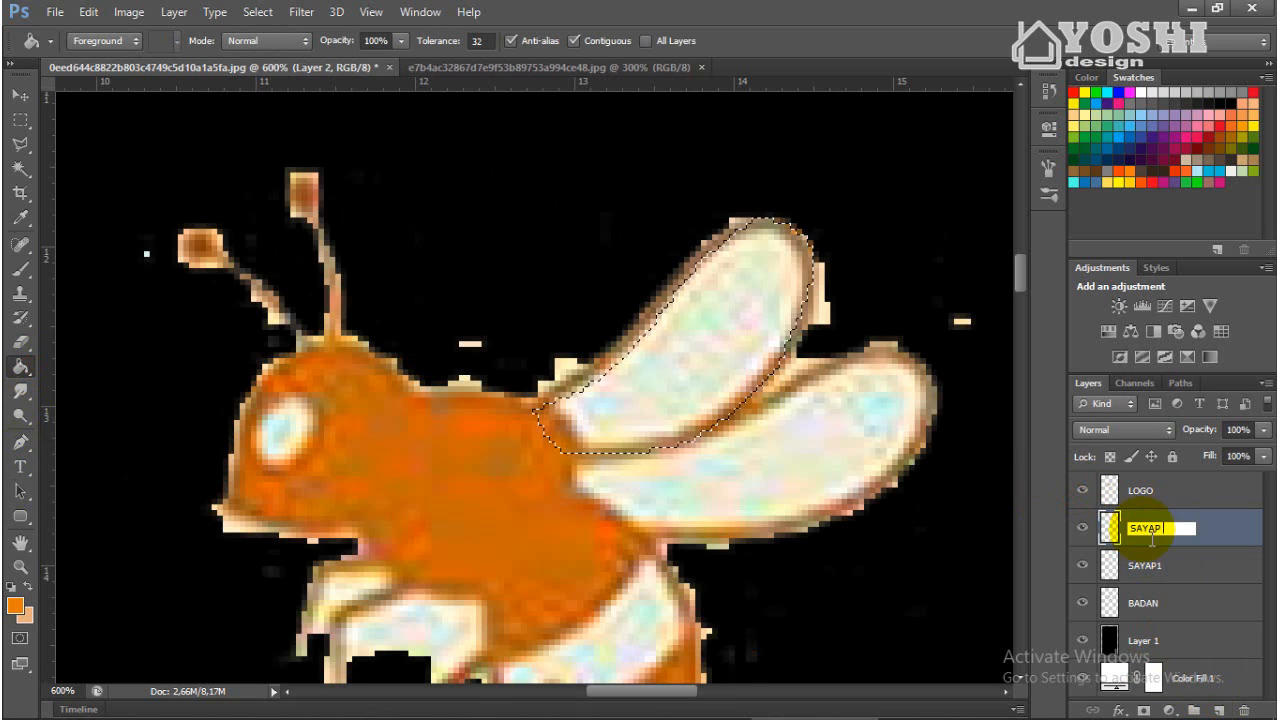
{"action": "type", "text": " 2"}
{"action": "key", "text": "Return"}
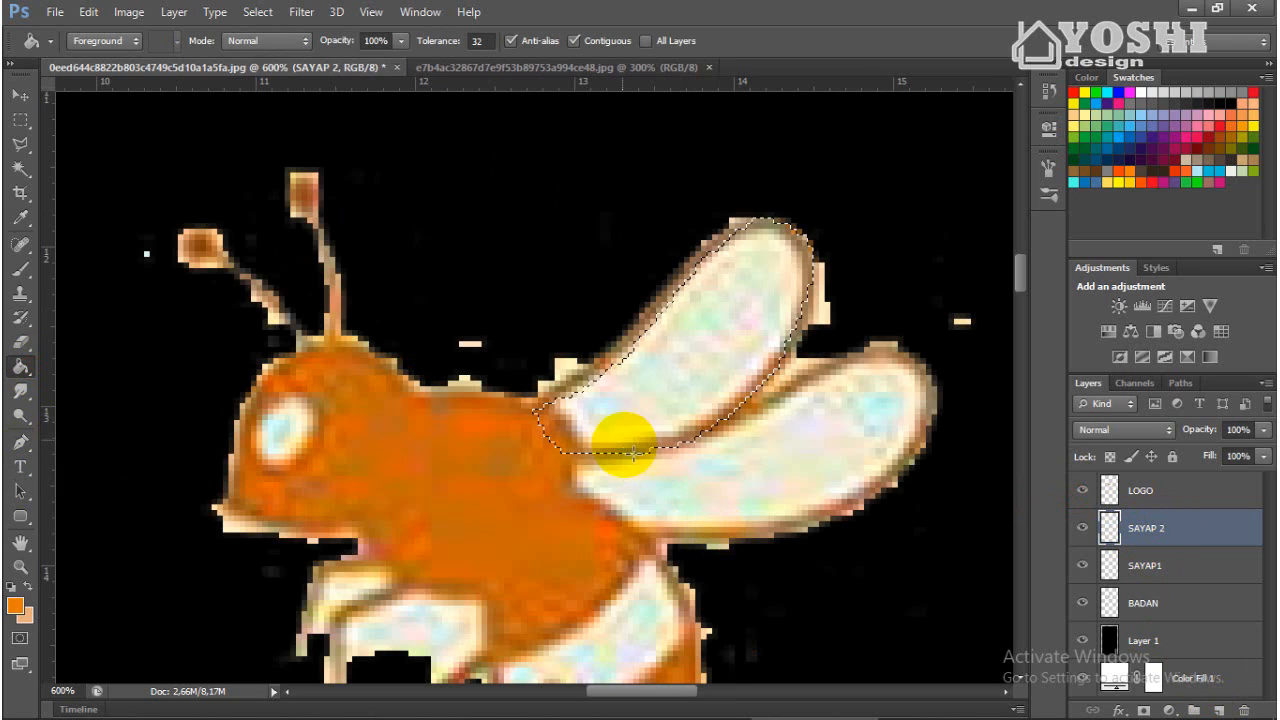
Clear the upper wing selection and trace the outline of the lower wing with the Pen tool.
{"action": "key", "text": "ctrl+d"}
{"action": "left_click", "coordinate": [21, 441]}
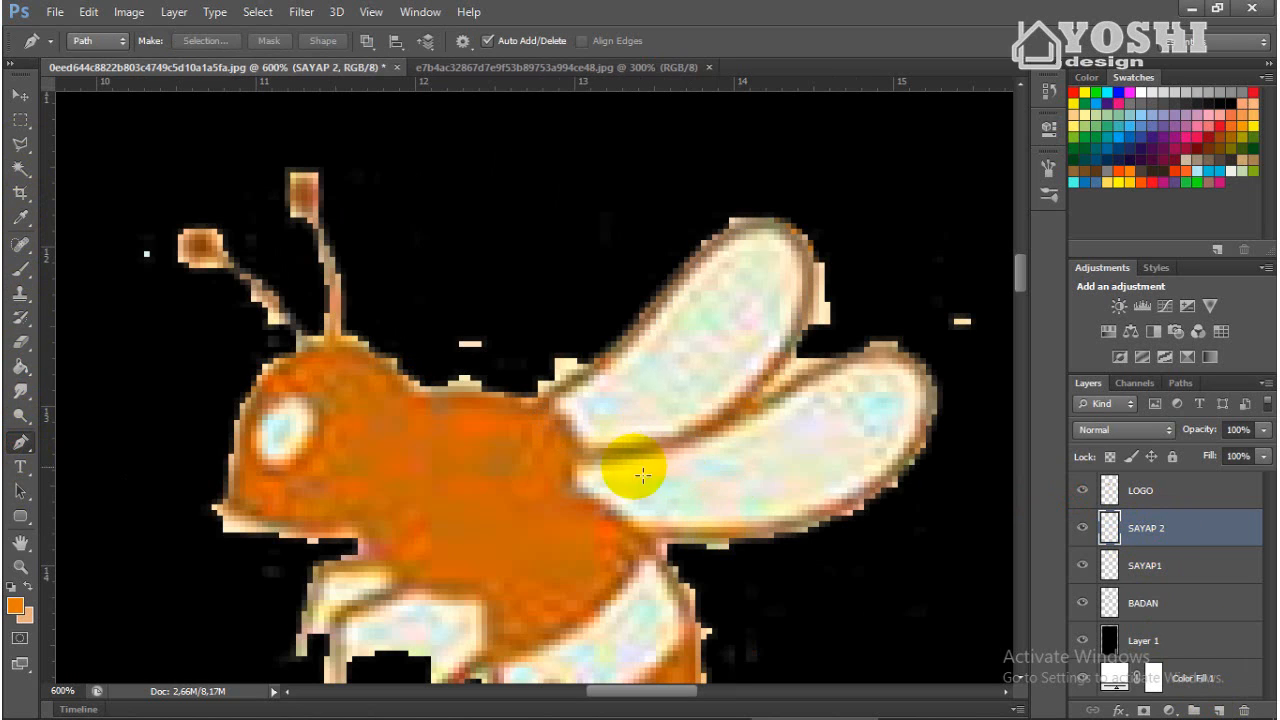
{"action": "left_click", "coordinate": [581, 457]}
{"action": "left_click_drag", "start_coordinate": [745, 395], "coordinate": [746, 420]}
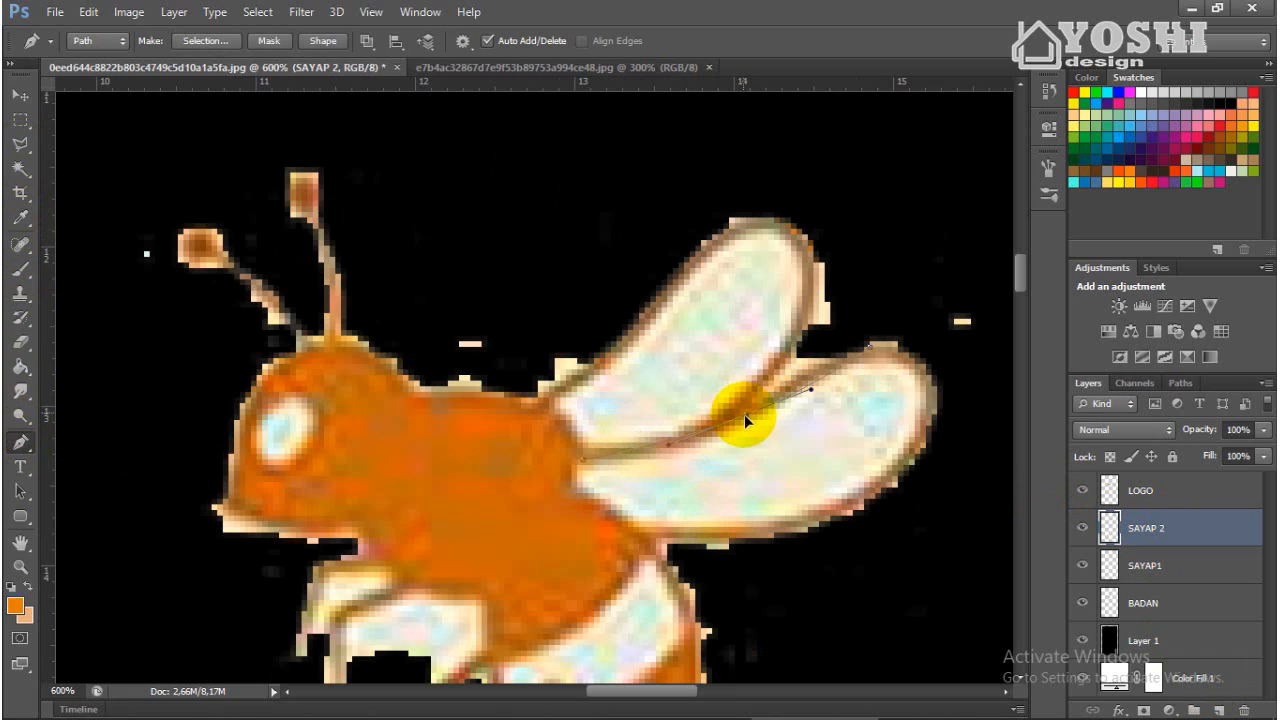
{"action": "left_click_drag", "start_coordinate": [821, 379], "coordinate": [808, 370]}
{"action": "left_click", "coordinate": [902, 463]}
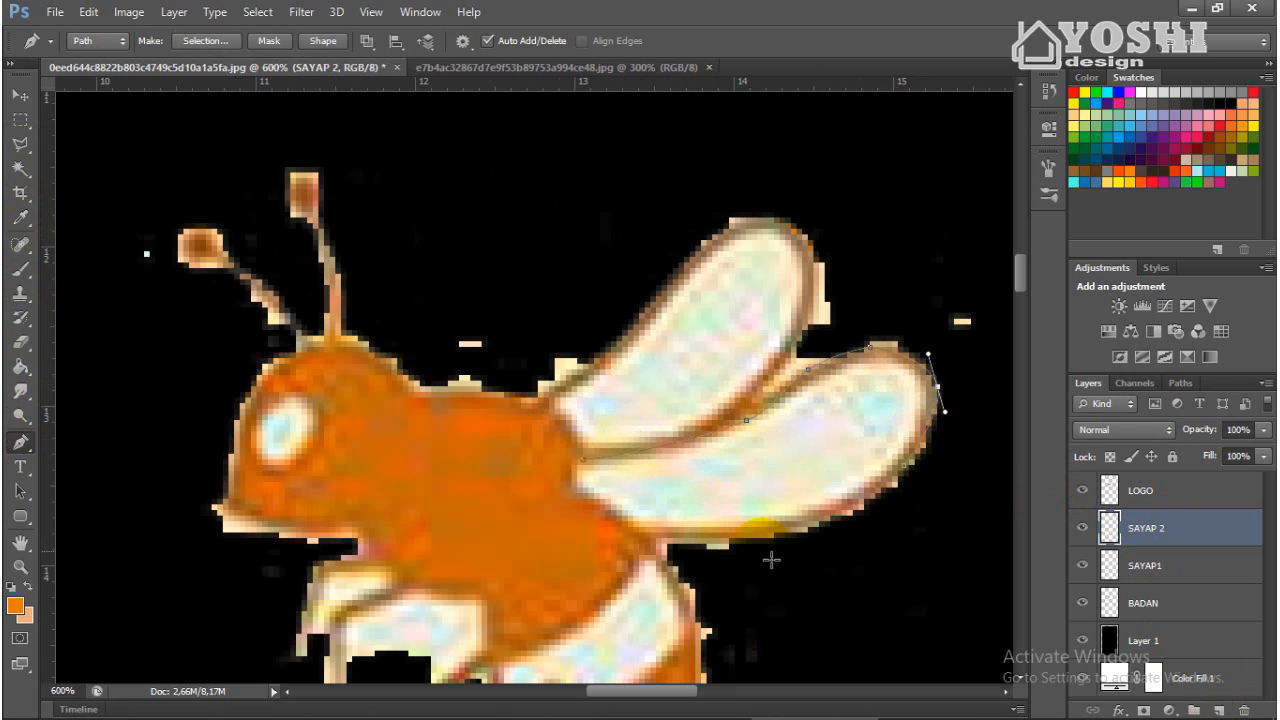
{"action": "left_click", "coordinate": [718, 532]}
{"action": "left_click_drag", "start_coordinate": [842, 488], "coordinate": [837, 518]}
{"action": "left_click", "coordinate": [636, 533]}
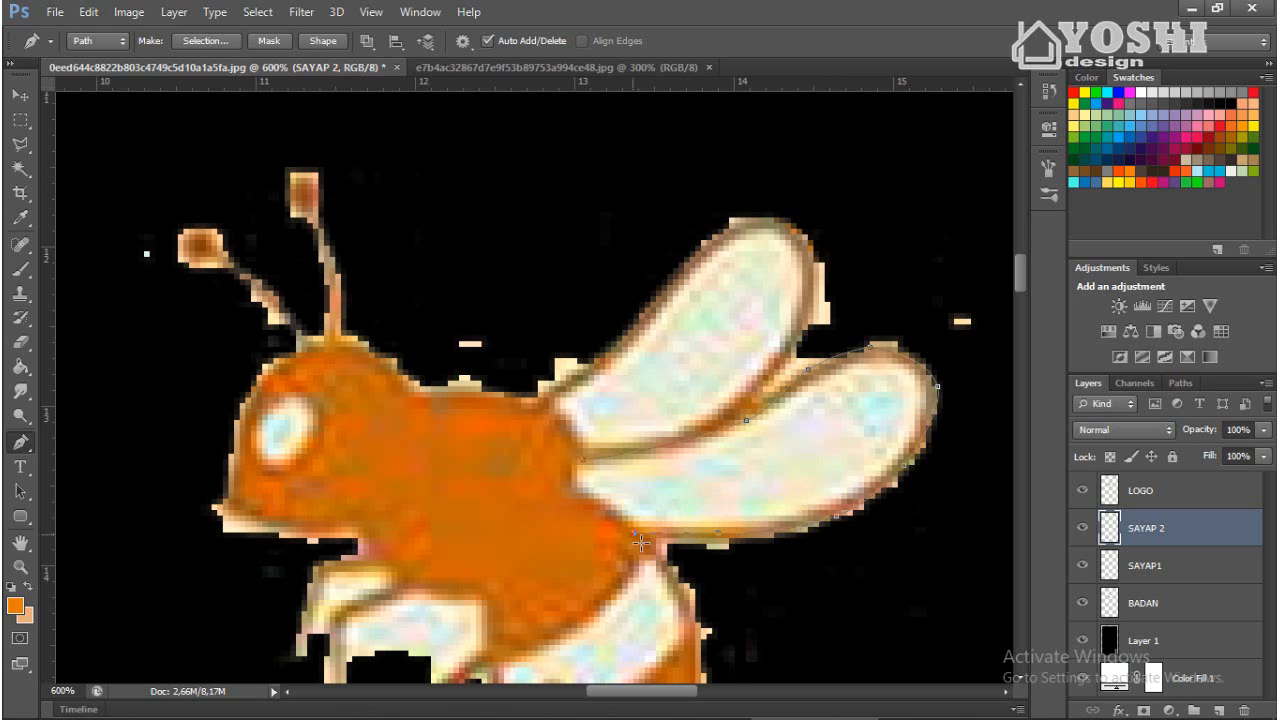
Convert the lower wing's path into a selection and fill it with orange on the SAYAP 2 layer.
{"action": "right_click", "coordinate": [603, 478]}
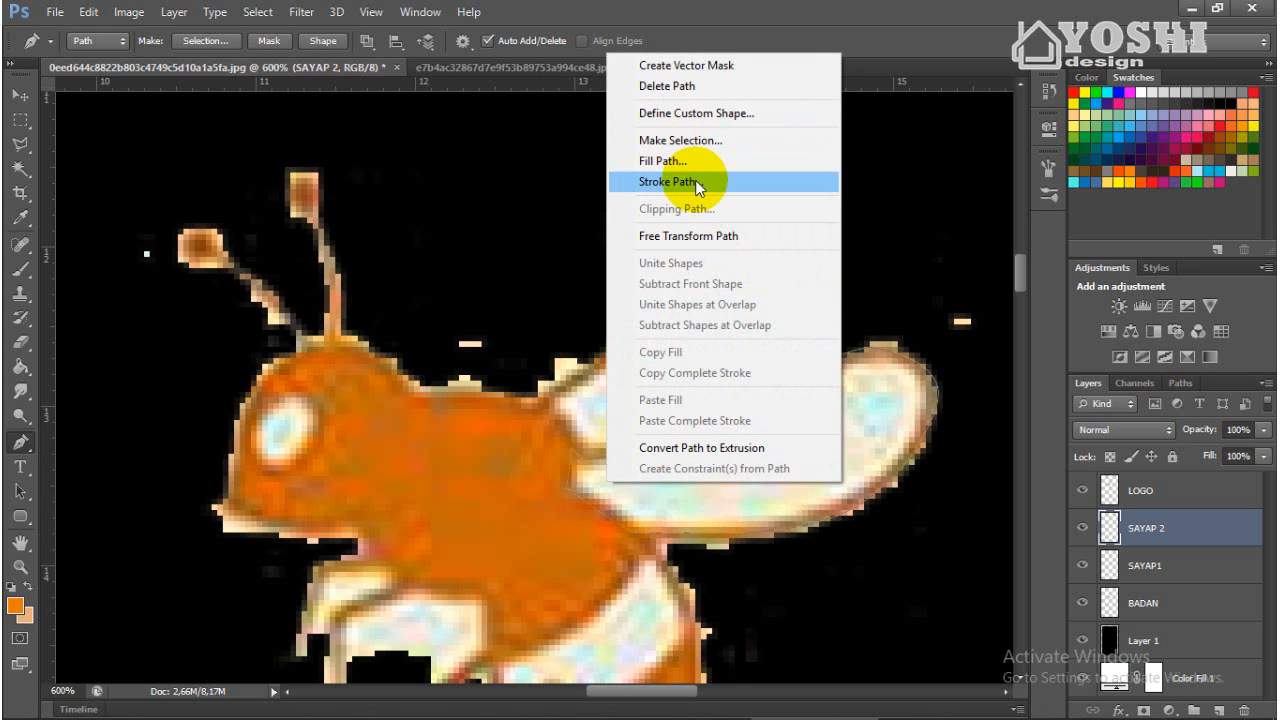
{"action": "left_click", "coordinate": [680, 140]}
{"action": "left_click", "coordinate": [737, 200]}
{"action": "key", "text": "g"}
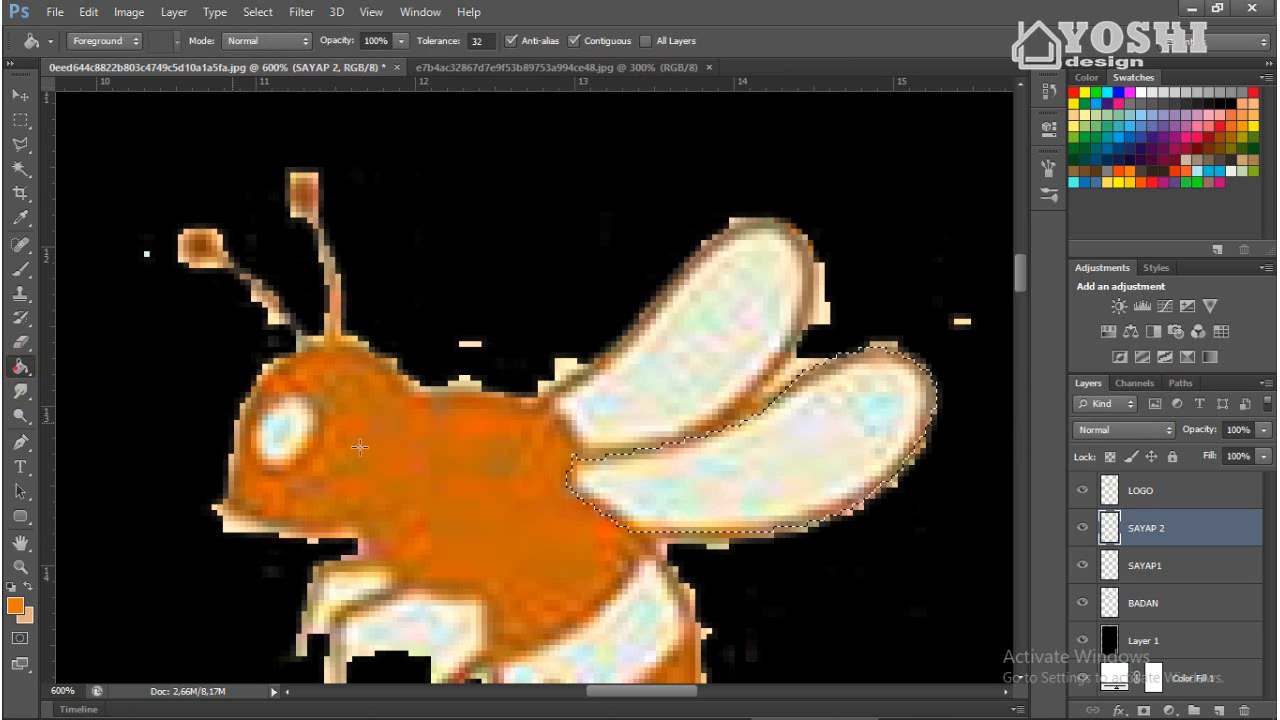
{"action": "left_click", "coordinate": [1082, 490]}
{"action": "left_click", "coordinate": [20, 94]}
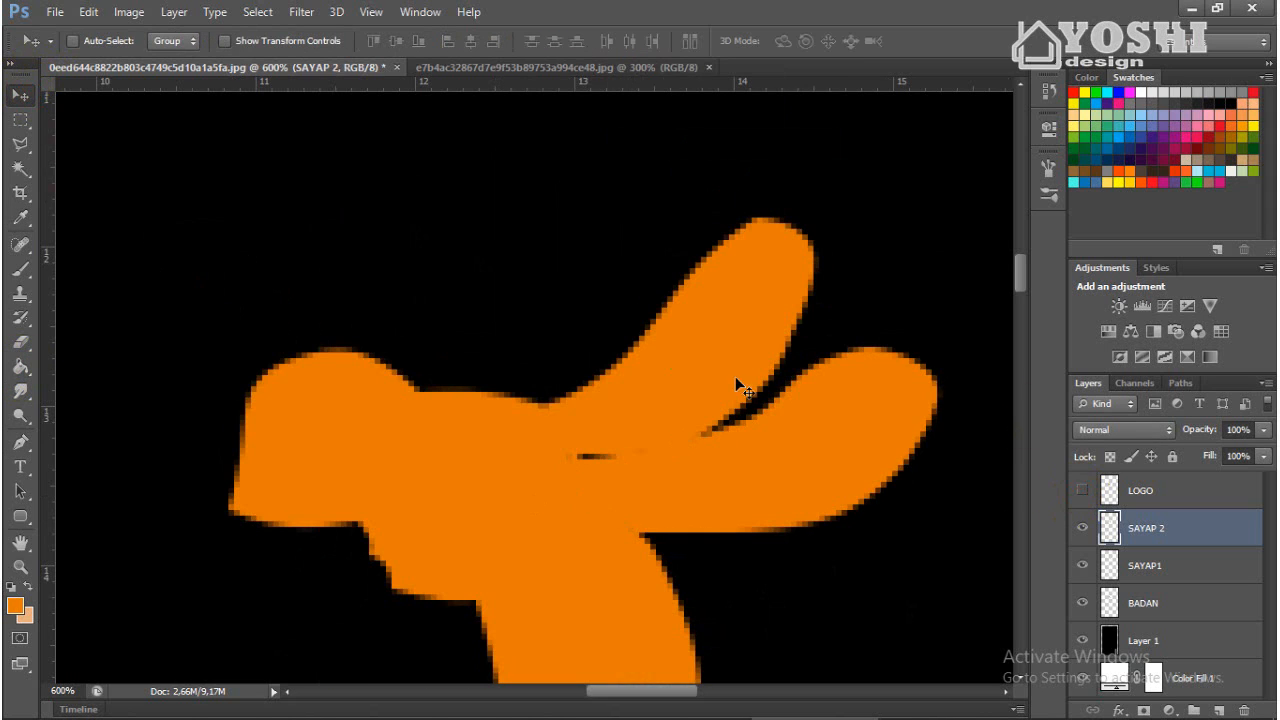
{"action": "key", "text": "ctrl+minus"}
{"action": "key", "text": "ctrl+minus"}
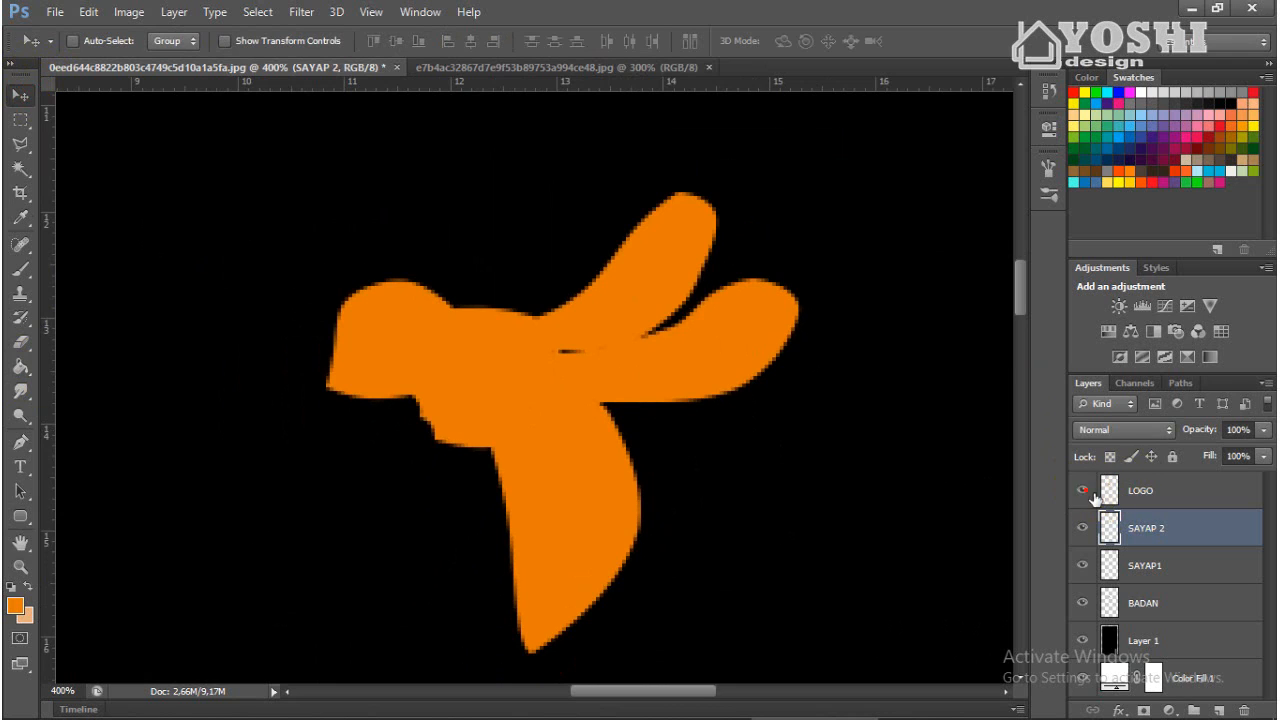
{"action": "left_click", "coordinate": [1082, 490]}
Trace the lower light stripe of the bee's abdomen with a Pen tool path.
{"action": "left_click", "coordinate": [20, 442]}
{"action": "key", "text": "ctrl+plus"}
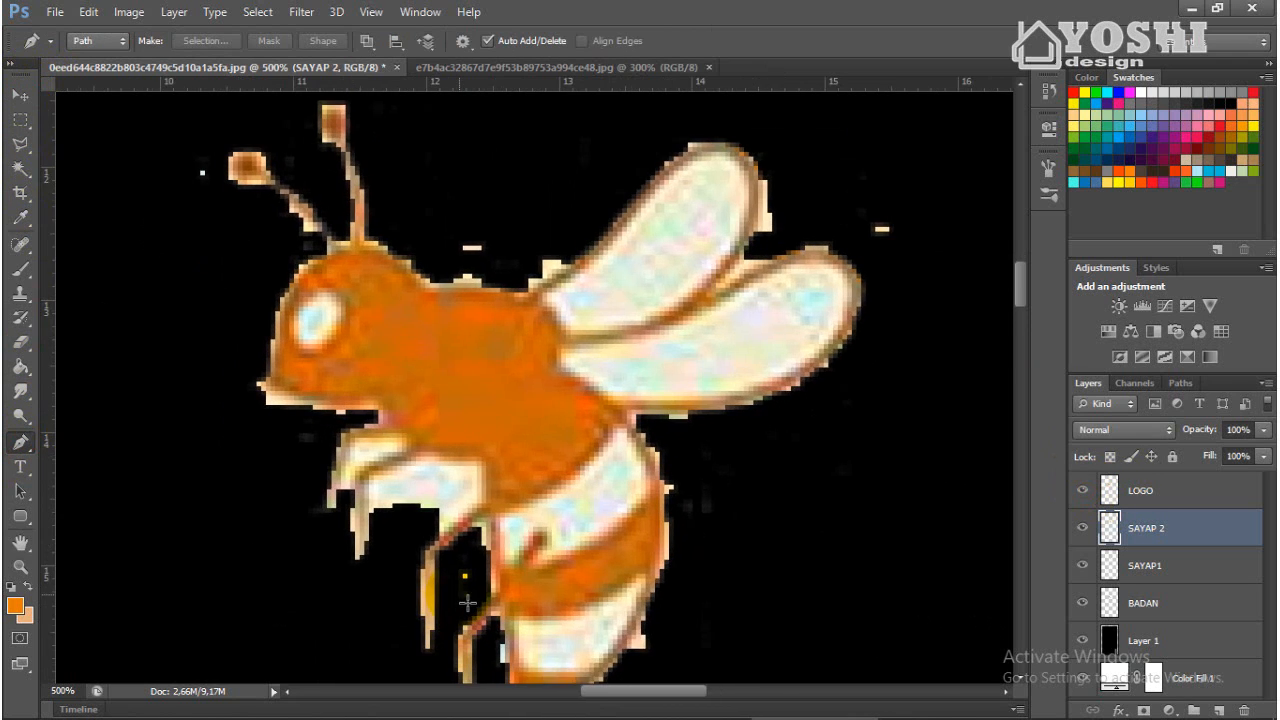
{"action": "scroll", "coordinate": [669, 650], "scroll_direction": "down", "scroll_amount": 2}
{"action": "left_click", "coordinate": [657, 517]}
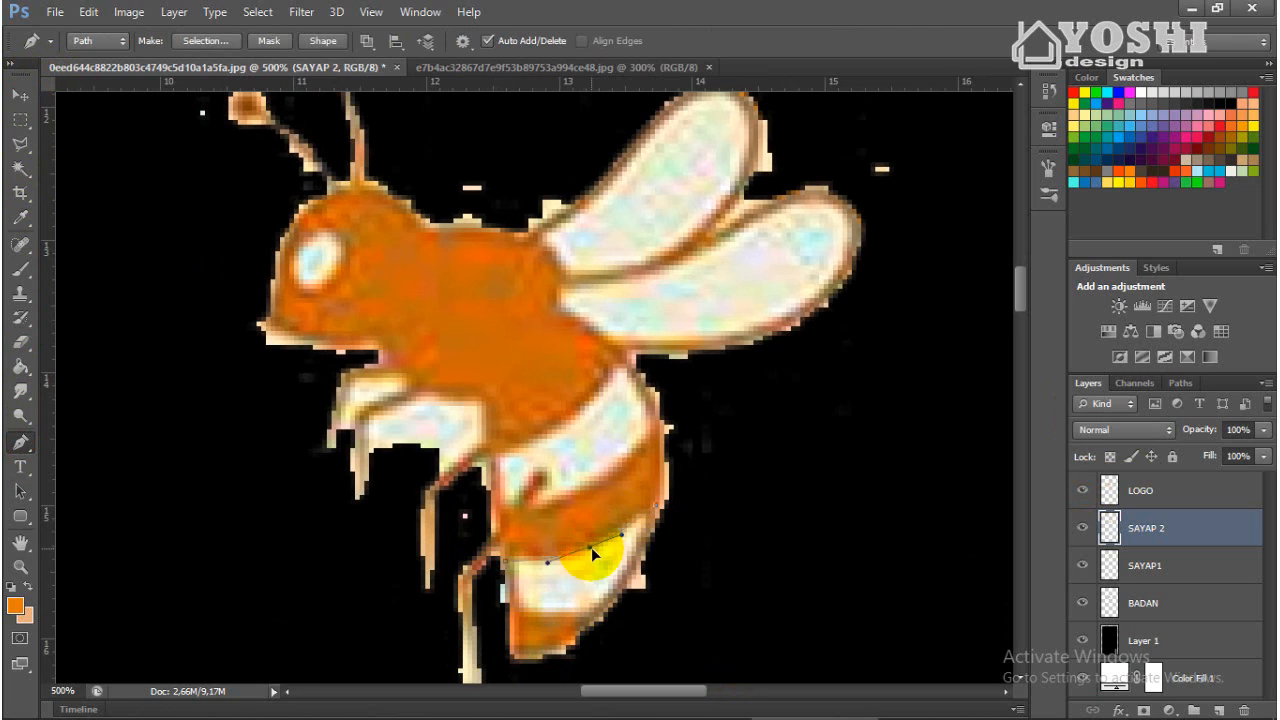
{"action": "left_click", "coordinate": [620, 570]}
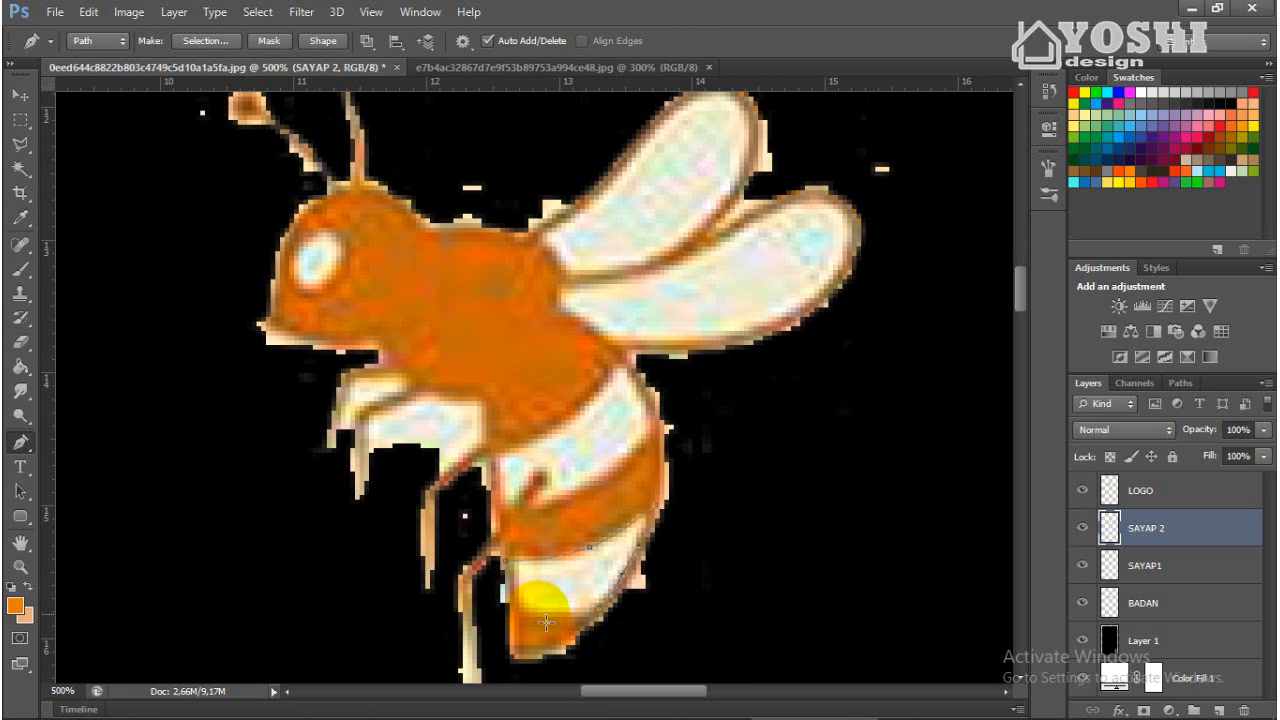
{"action": "left_click", "coordinate": [558, 610]}
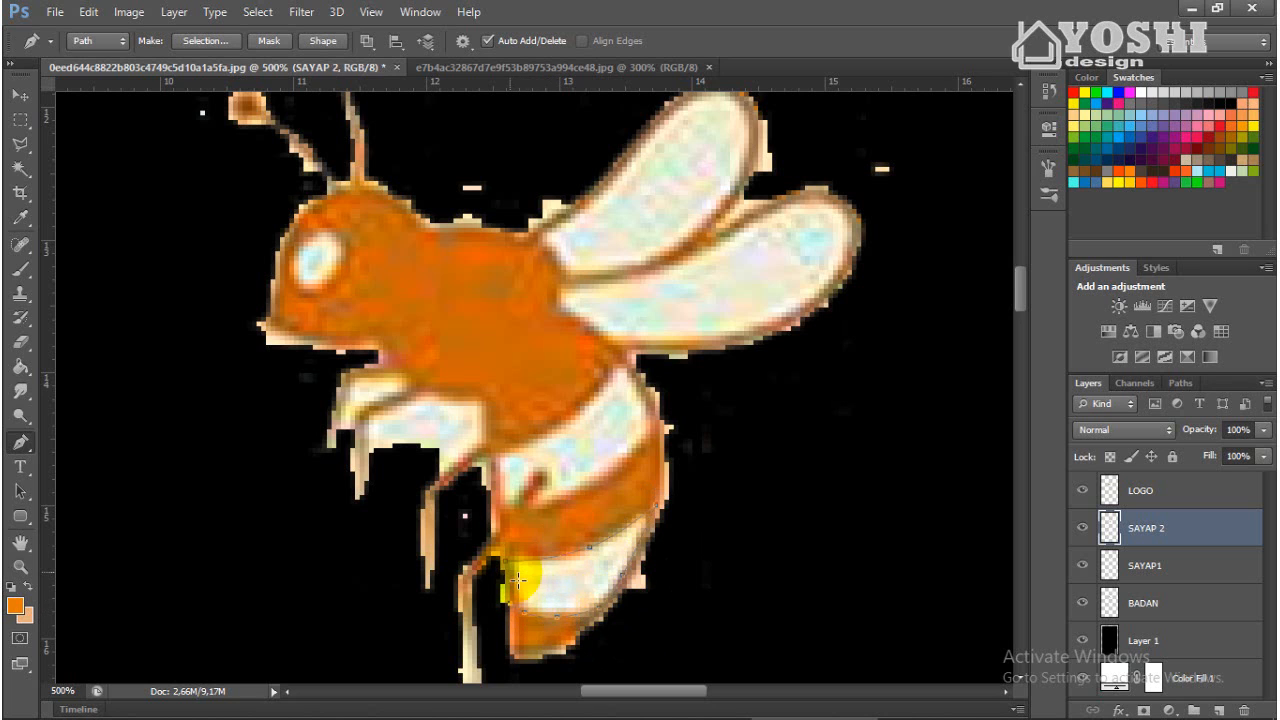
Convert the abdomen stripe's path into a selection with 0 px feather and hide the LOGO layer.
{"action": "right_click", "coordinate": [508, 570]}
{"action": "left_click", "coordinate": [590, 232]}
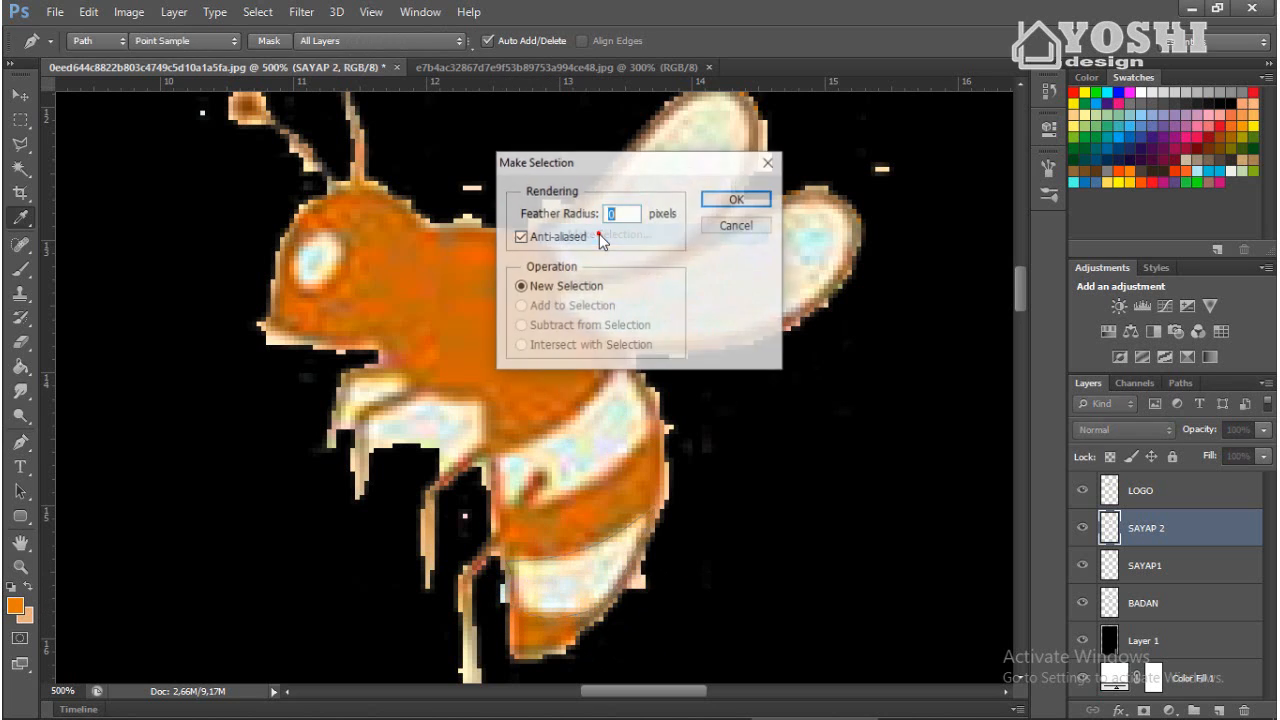
{"action": "key", "text": "Return"}
{"action": "left_click", "coordinate": [1082, 490]}
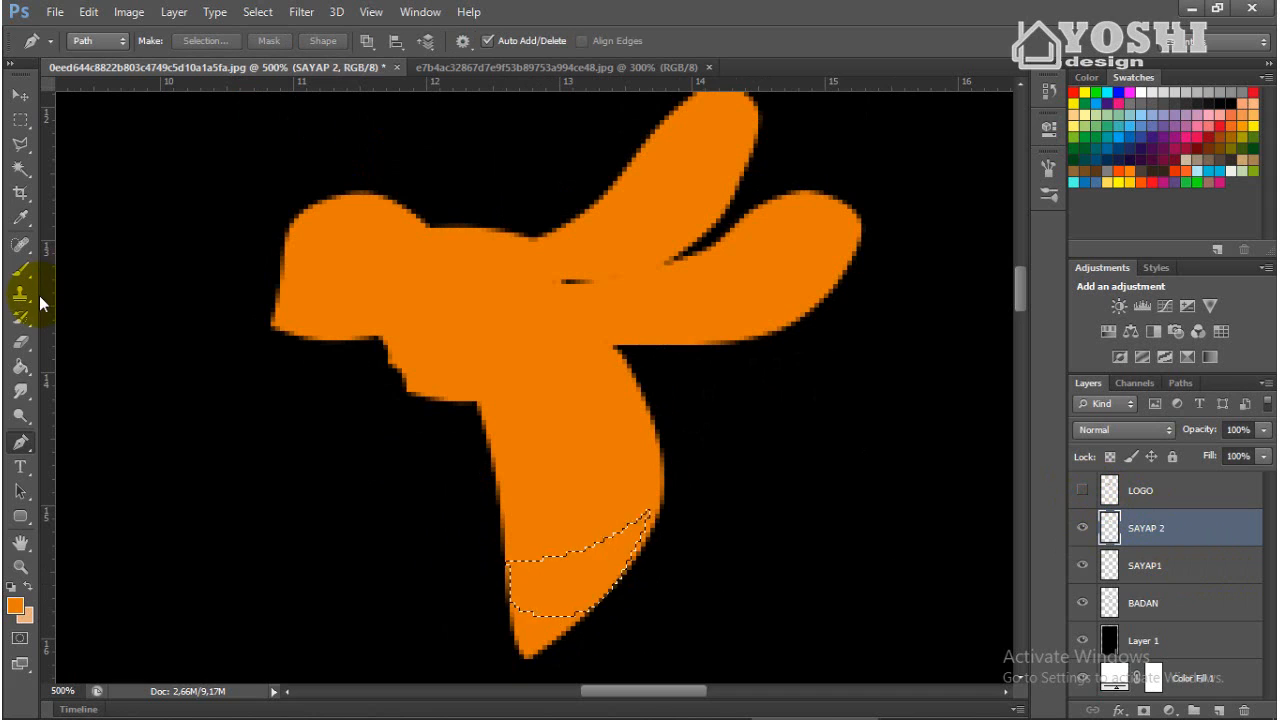
Add a new layer above SAYAP 2 and fill the stripe selection with the light peach background colour.
{"action": "left_click", "coordinate": [1218, 710]}
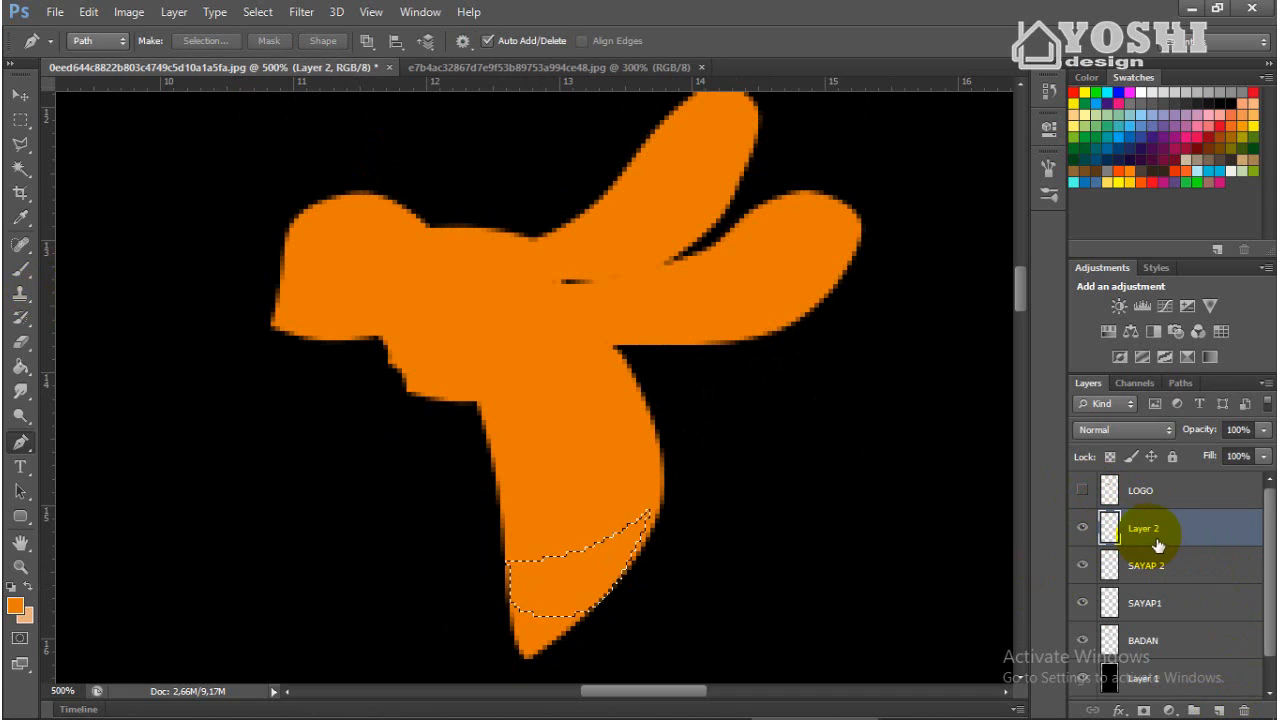
{"action": "left_click", "coordinate": [28, 588]}
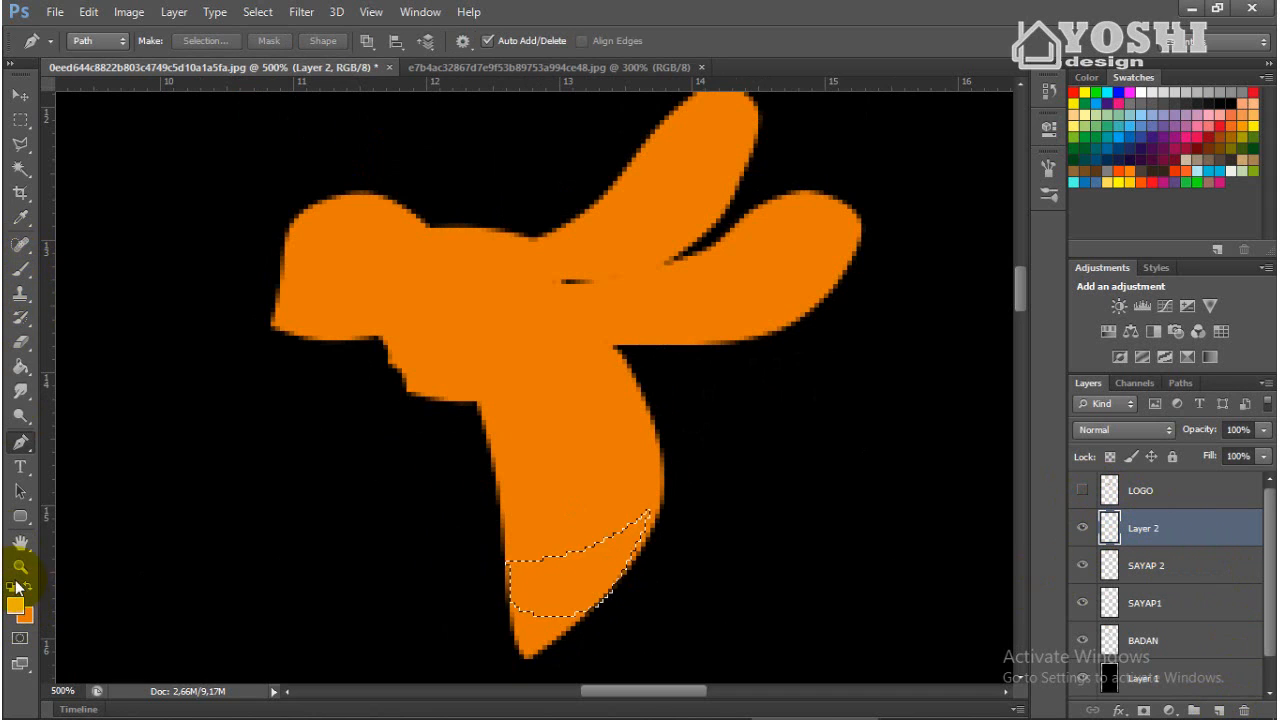
{"action": "left_click", "coordinate": [20, 367]}
{"action": "left_click", "coordinate": [575, 580]}
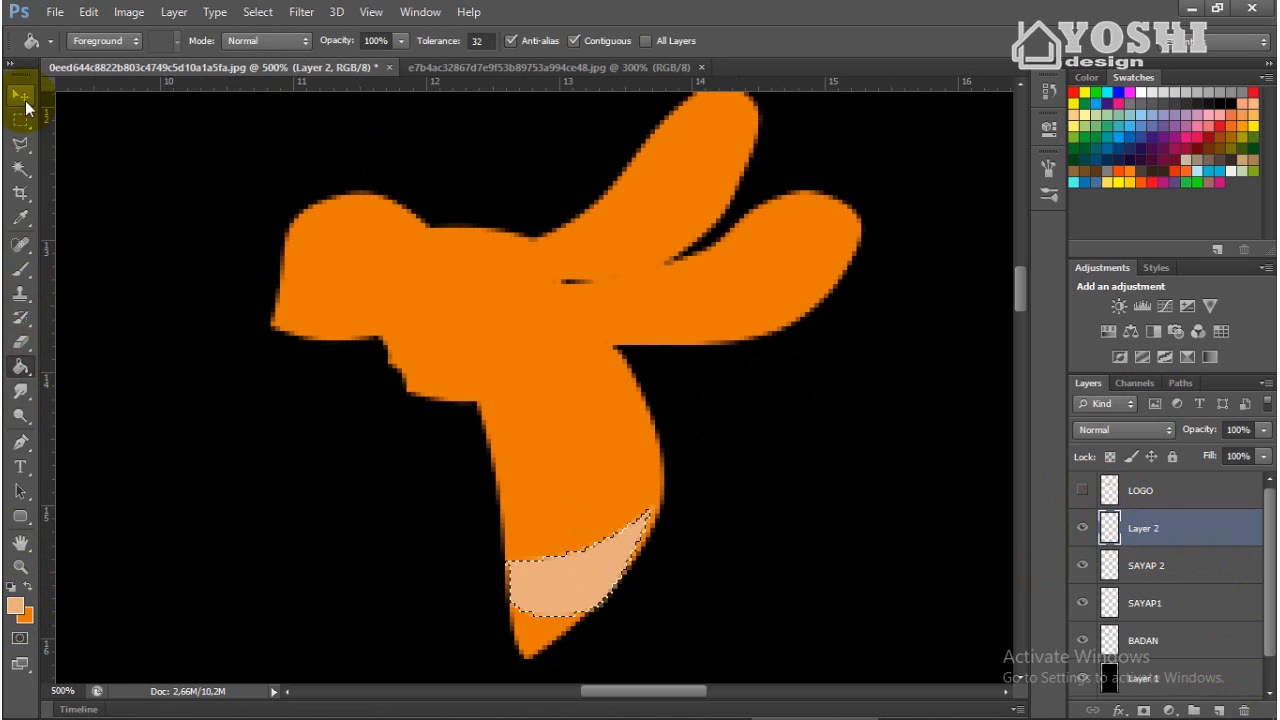
Duplicate the peach stripe onto its own layer and move the copy up to the upper abdomen.
{"action": "left_click", "coordinate": [25, 104]}
{"action": "key", "text": "ctrl+j"}
{"action": "left_click_drag", "start_coordinate": [570, 482], "coordinate": [564, 447]}
Distort the copied peach stripe so it spans the upper abdomen and follows the bee's curved outline.
{"action": "key", "text": "ctrl+t"}
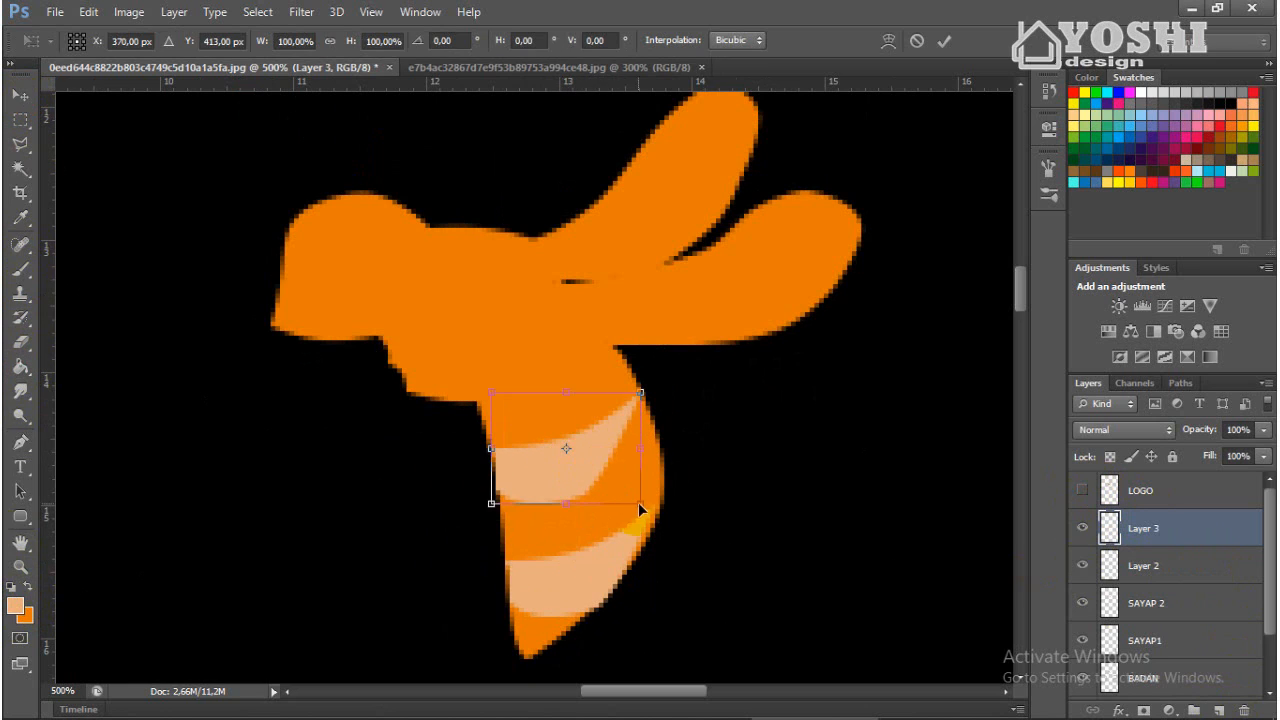
{"action": "left_click_drag", "start_coordinate": [647, 505], "coordinate": [669, 466]}
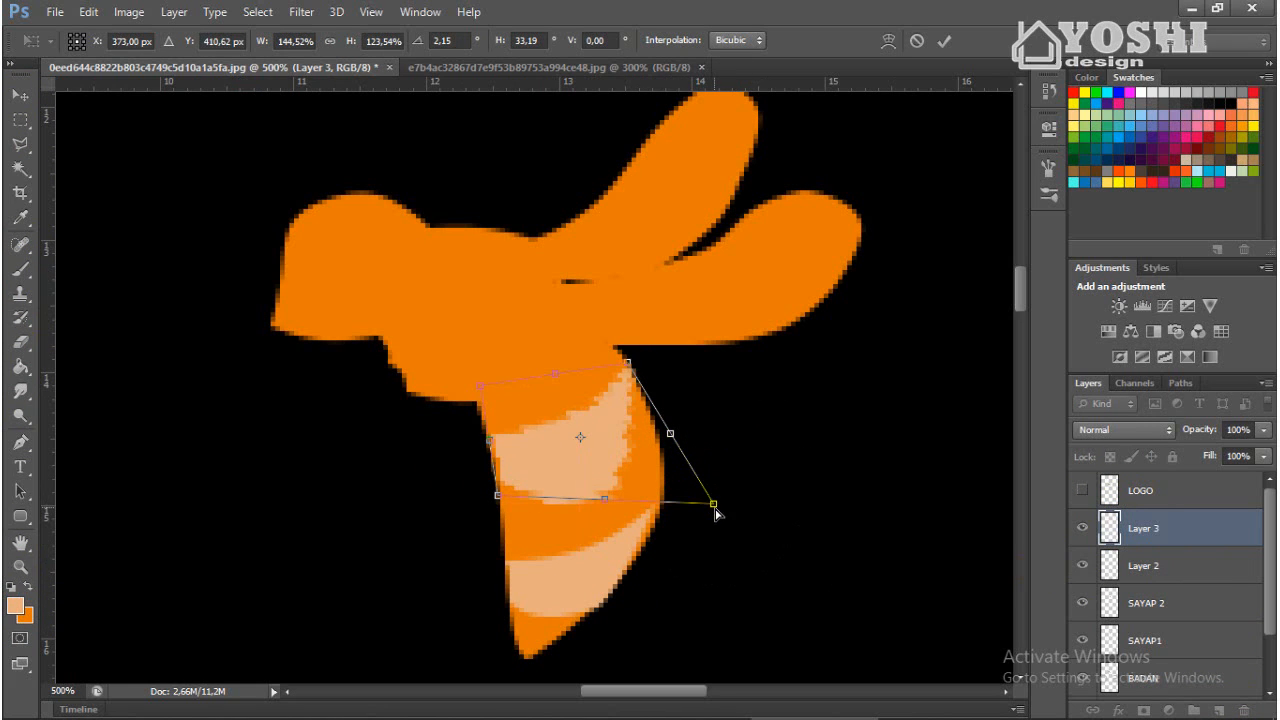
{"action": "mouse_move", "coordinate": [728, 517]}
{"action": "left_mouse_down"}
{"action": "mouse_move", "coordinate": [760, 532]}
{"action": "mouse_move", "coordinate": [771, 508]}
{"action": "mouse_move", "coordinate": [745, 502]}
{"action": "left_mouse_up"}
{"action": "left_click_drag", "start_coordinate": [676, 486], "coordinate": [681, 490]}
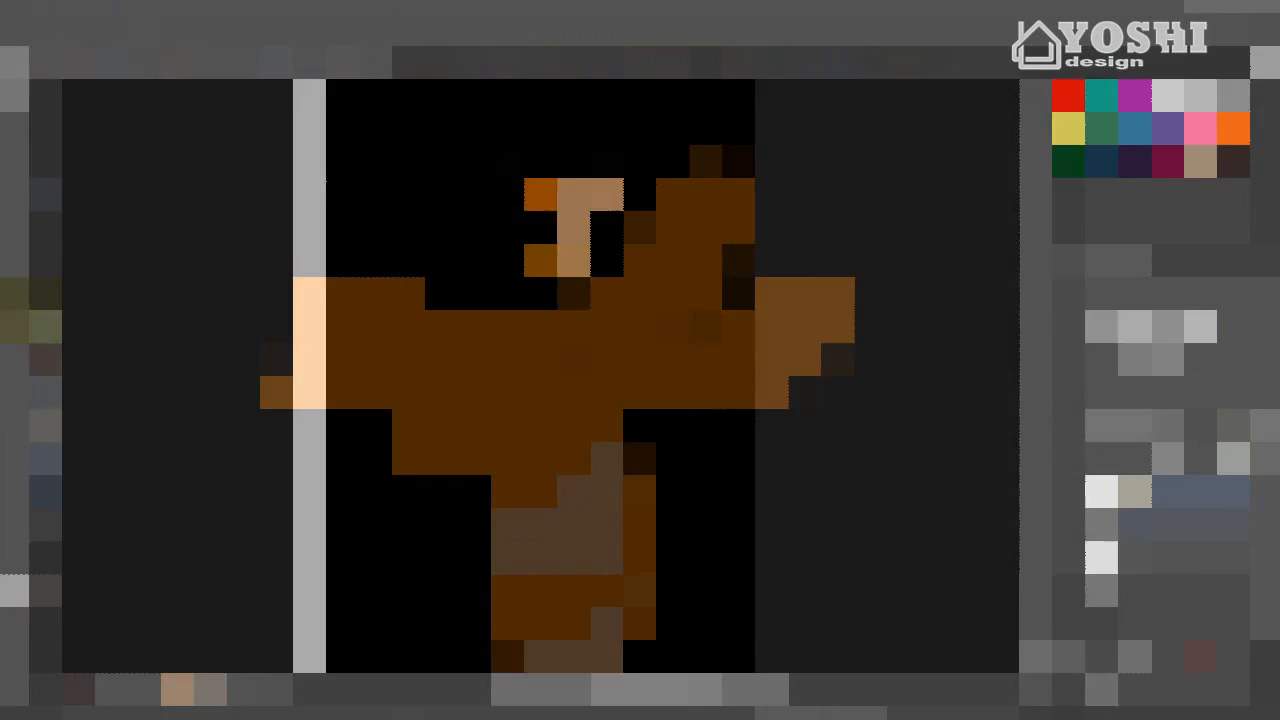
Add a new layer above the bee and make a circular selection around the bee with the Elliptical Marquee.
{"action": "key", "text": "ctrl+minus"}
{"action": "key", "text": "ctrl+minus"}
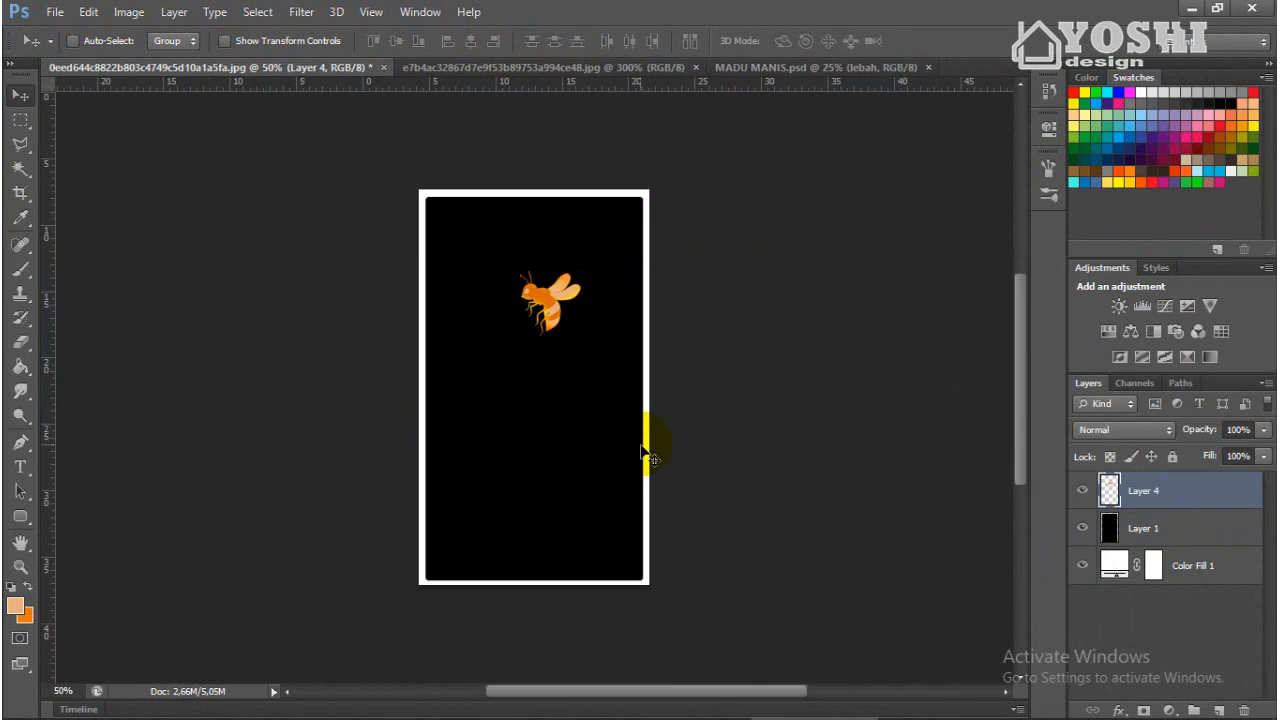
{"action": "left_click", "coordinate": [1222, 709]}
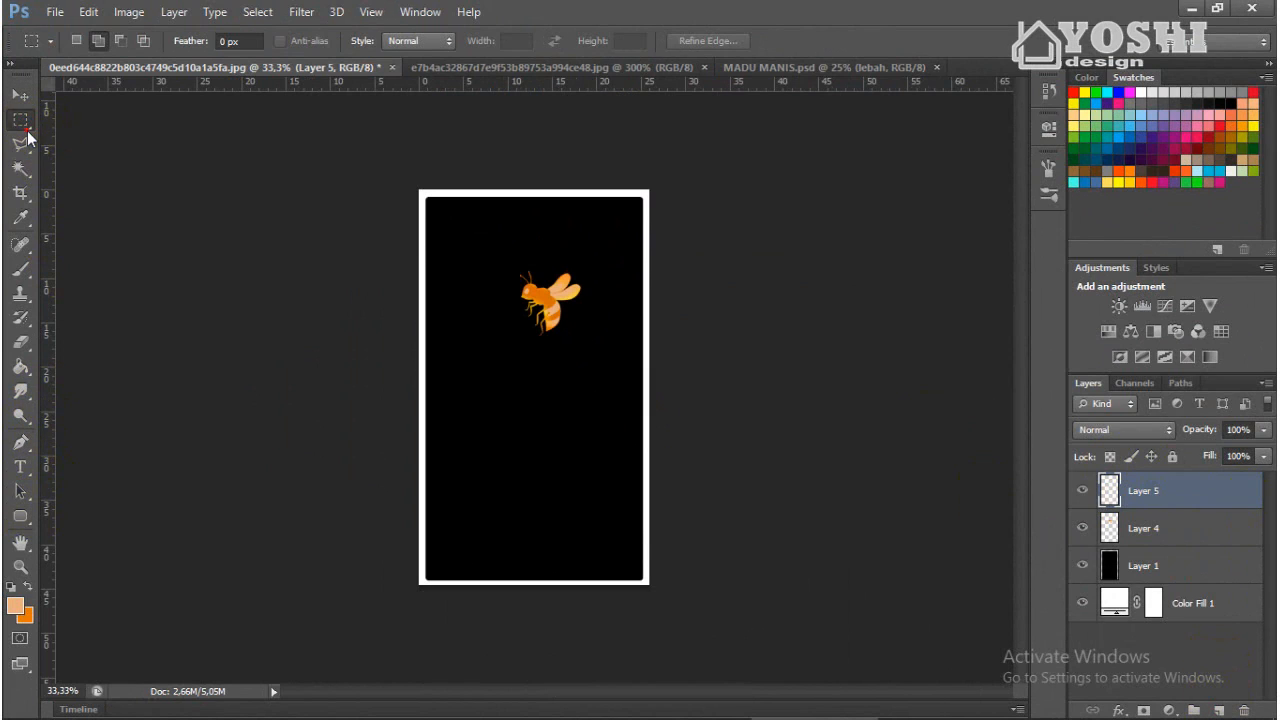
{"action": "left_click_drag", "start_coordinate": [26, 131], "coordinate": [64, 140]}
{"action": "left_click_drag", "start_coordinate": [562, 304], "coordinate": [624, 234]}
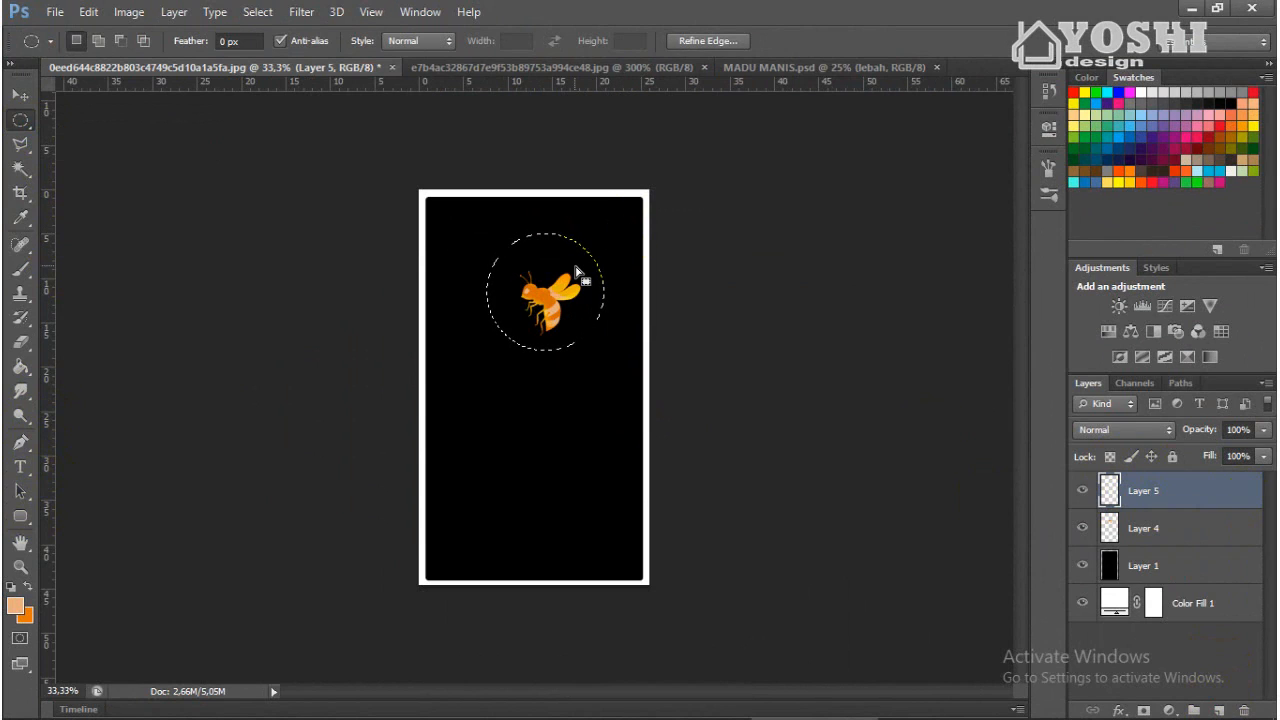
{"action": "left_click", "coordinate": [20, 466]}
{"action": "left_click", "coordinate": [575, 243]}
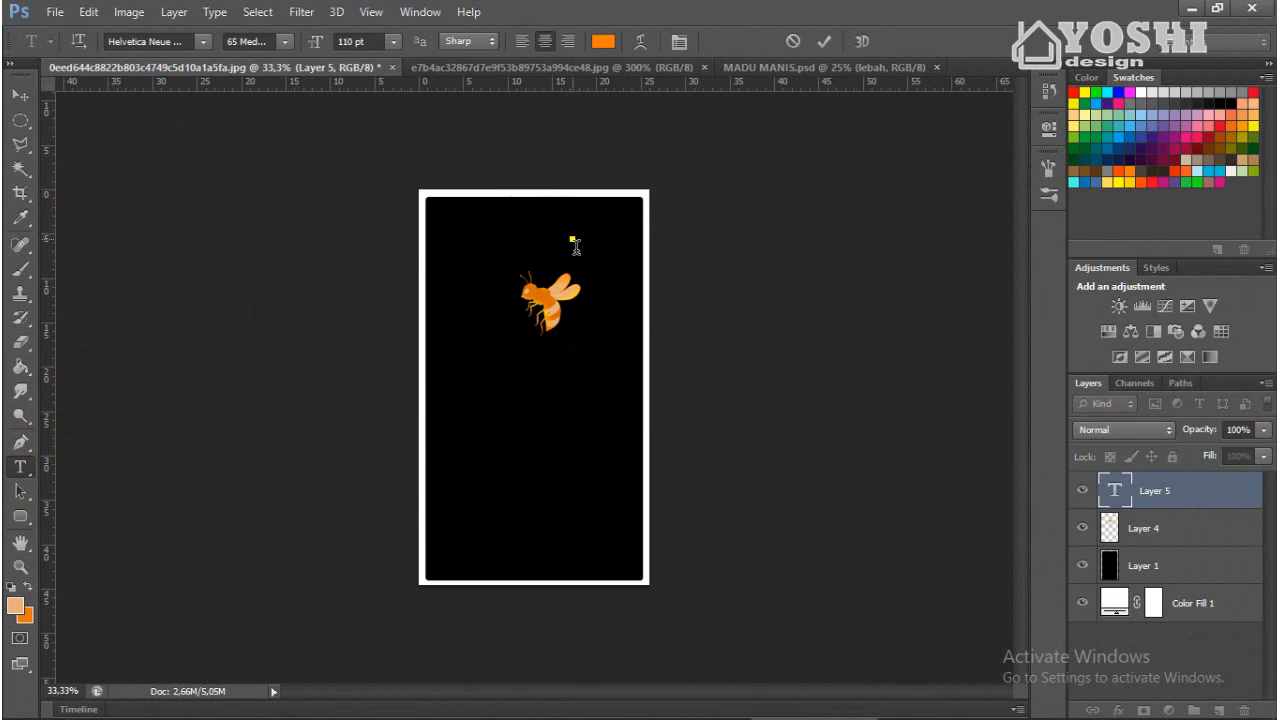
{"action": "left_click", "coordinate": [794, 42]}
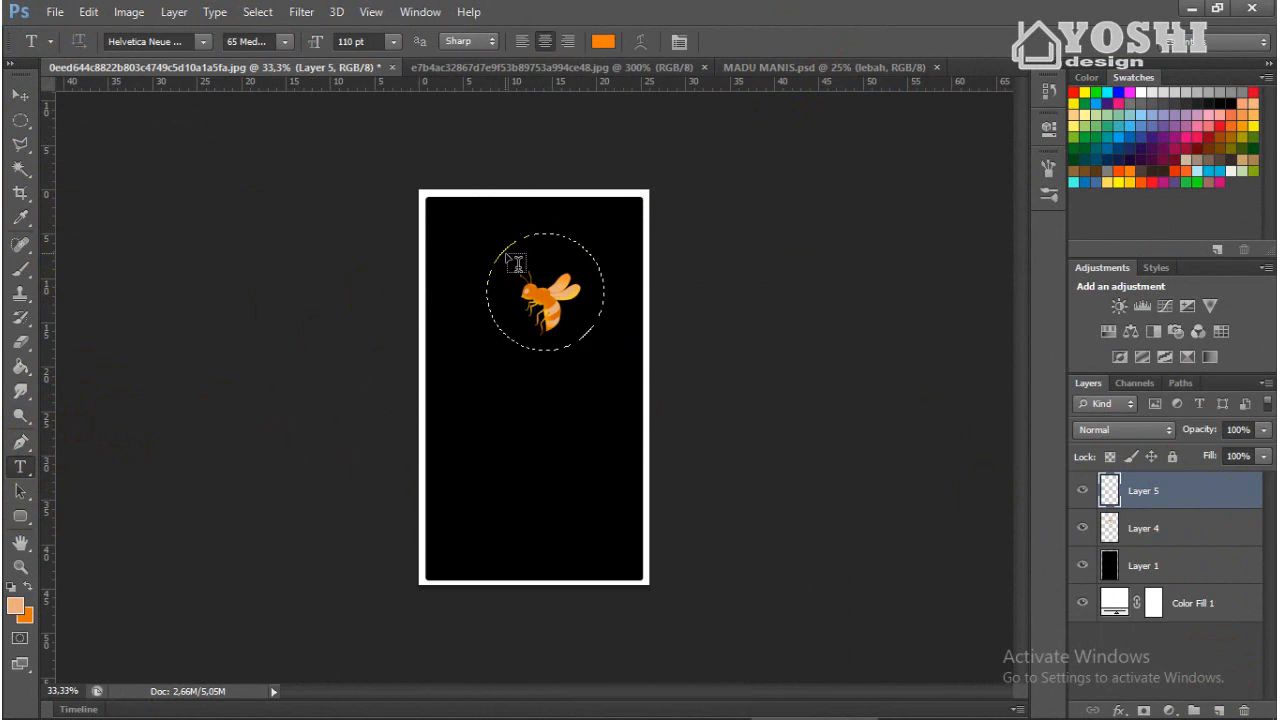
{"action": "right_click", "coordinate": [515, 262]}
{"action": "left_click", "coordinate": [50, 188]}
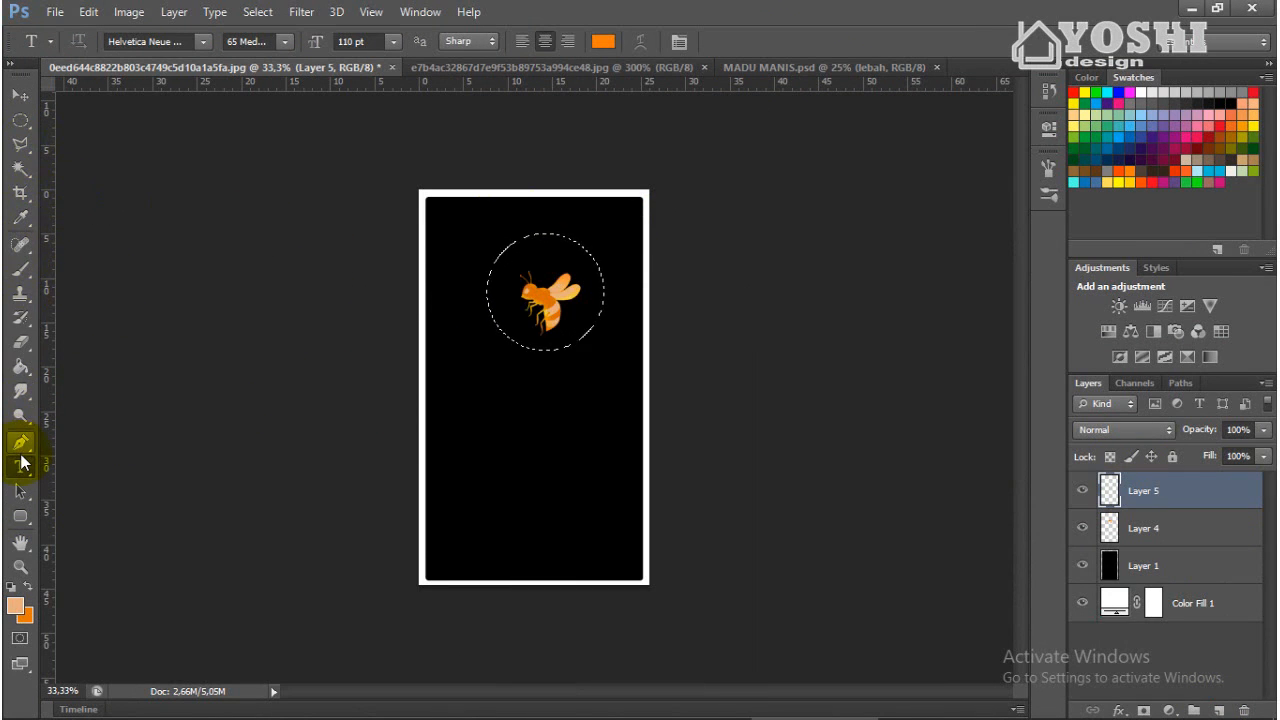
Convert the circular selection around the bee into a work path with 2.0 pixels tolerance.
{"action": "left_click", "coordinate": [20, 120]}
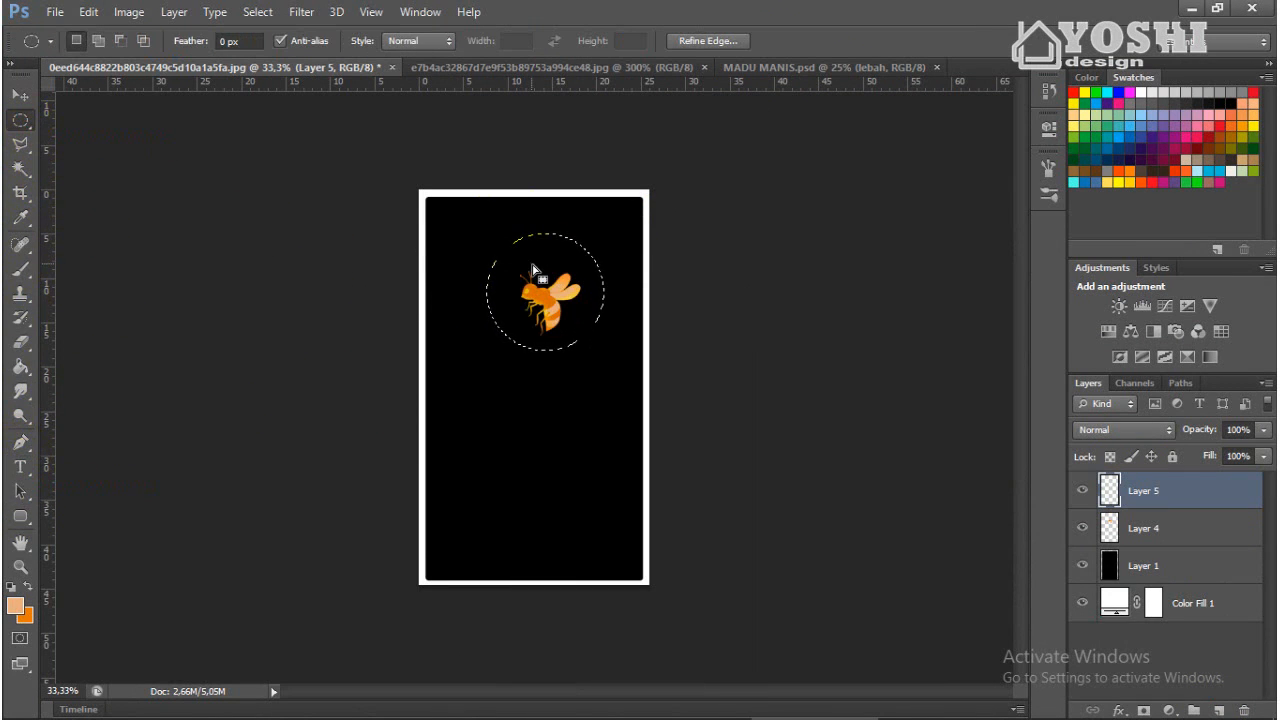
{"action": "right_click", "coordinate": [533, 265]}
{"action": "left_click", "coordinate": [606, 387]}
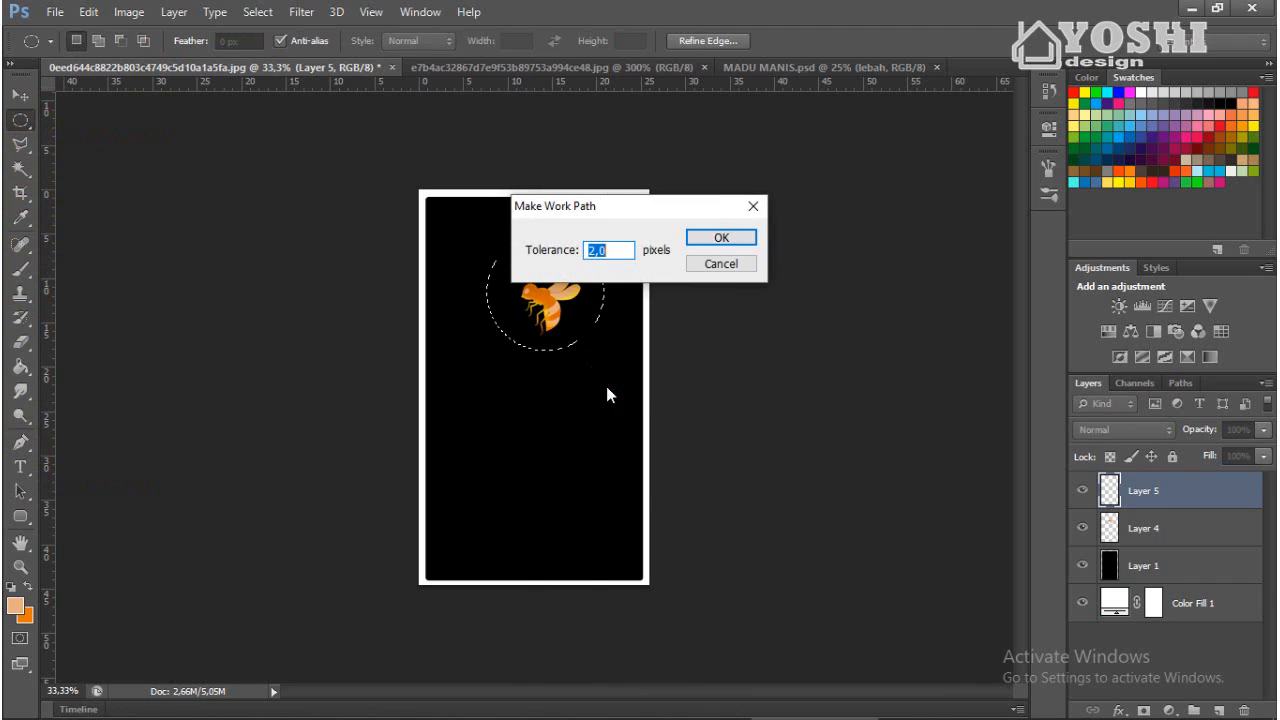
{"action": "left_click", "coordinate": [723, 243]}
Add the orange text "MADU KELULUT" along the circular path around the bee.
{"action": "key", "text": "t"}
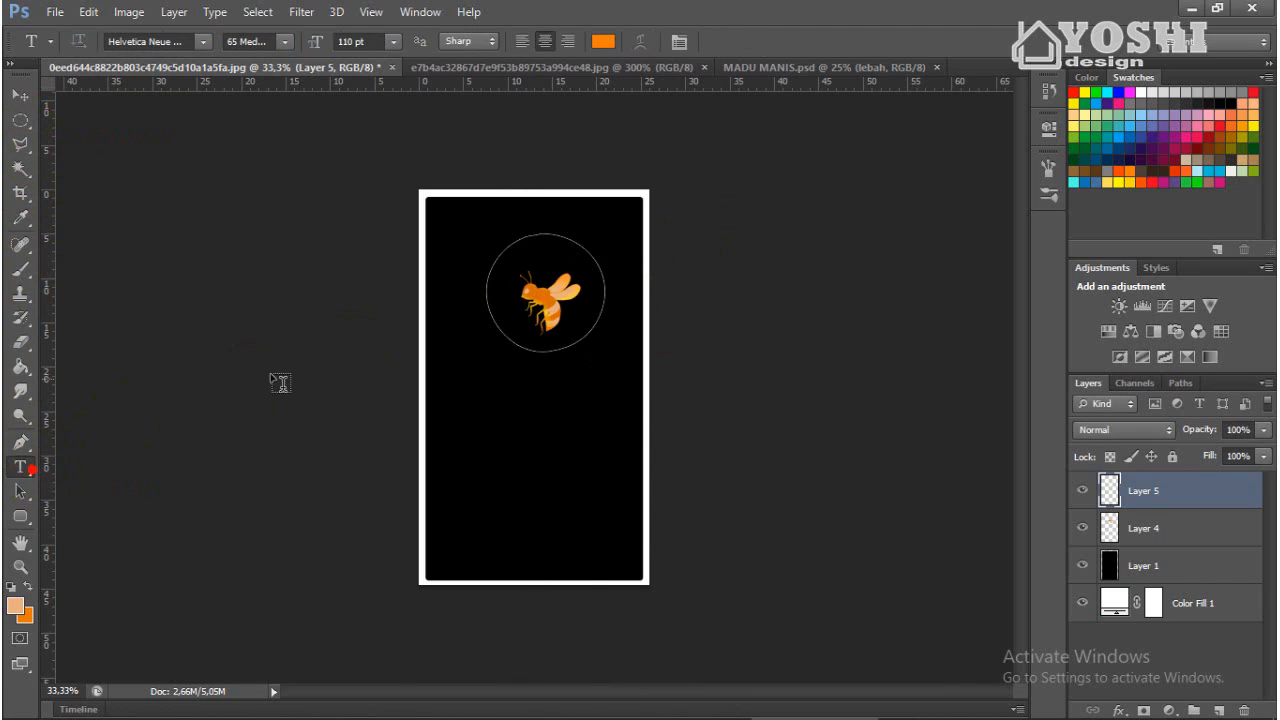
{"action": "left_click", "coordinate": [577, 247]}
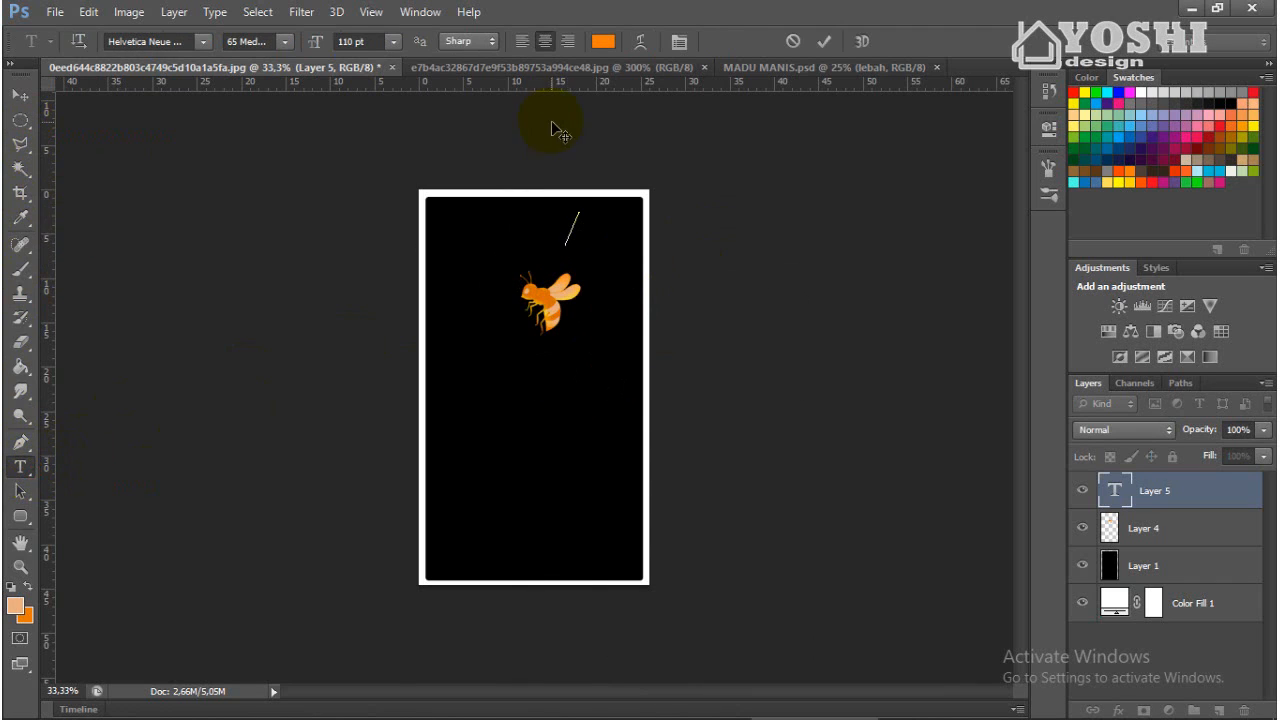
{"action": "type", "text": "MADU KE"}
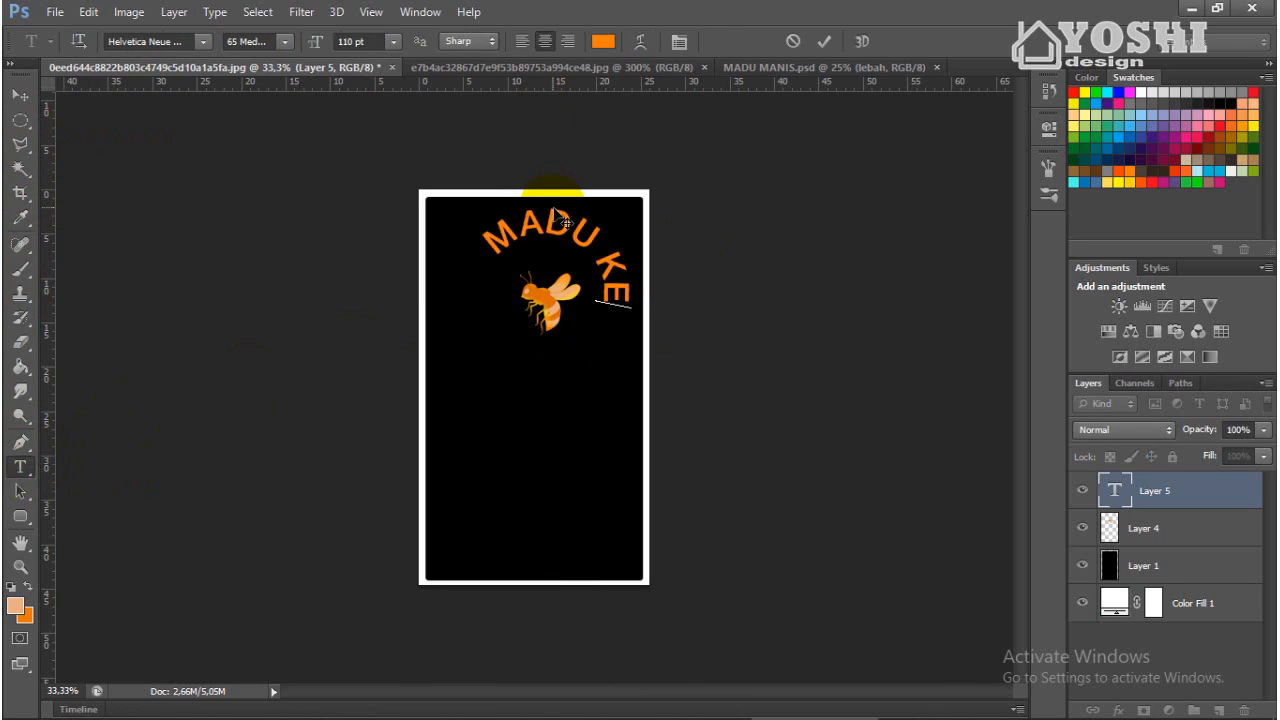
{"action": "type", "text": "LULUT"}
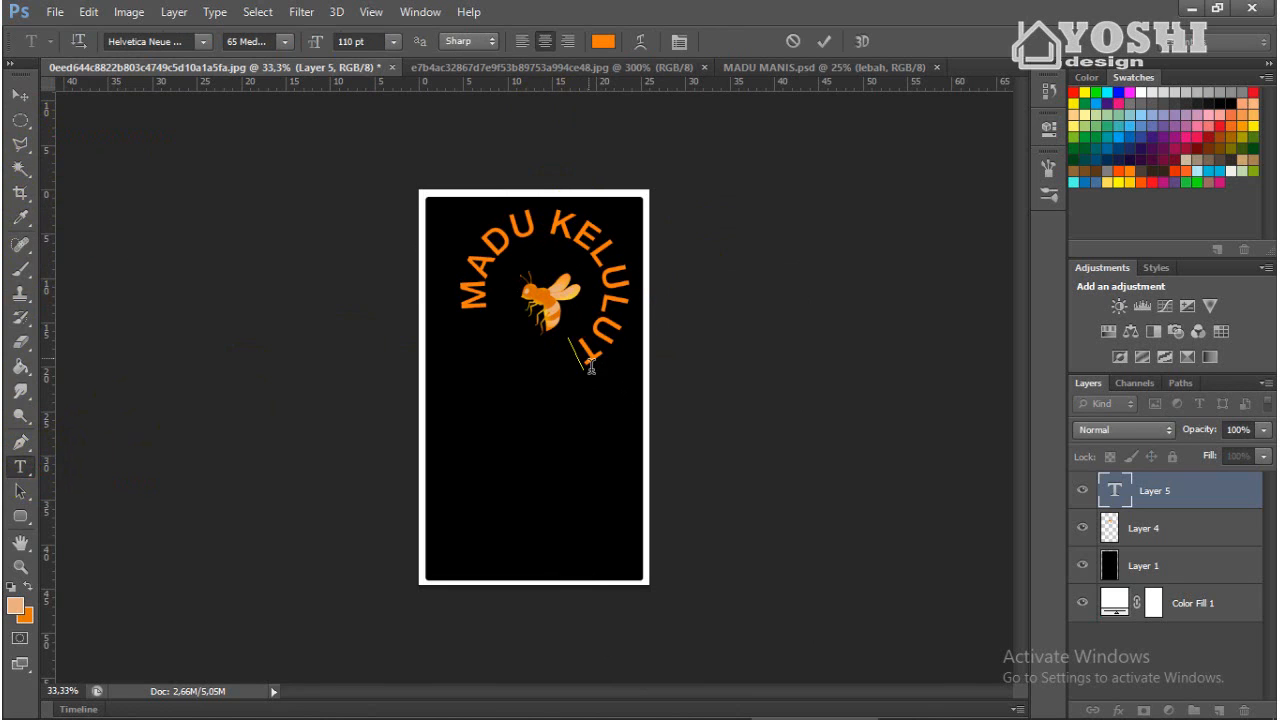
Set the font size of the curved MADU KELULUT text to 60 pt.
{"action": "left_click_drag", "start_coordinate": [591, 367], "coordinate": [479, 310]}
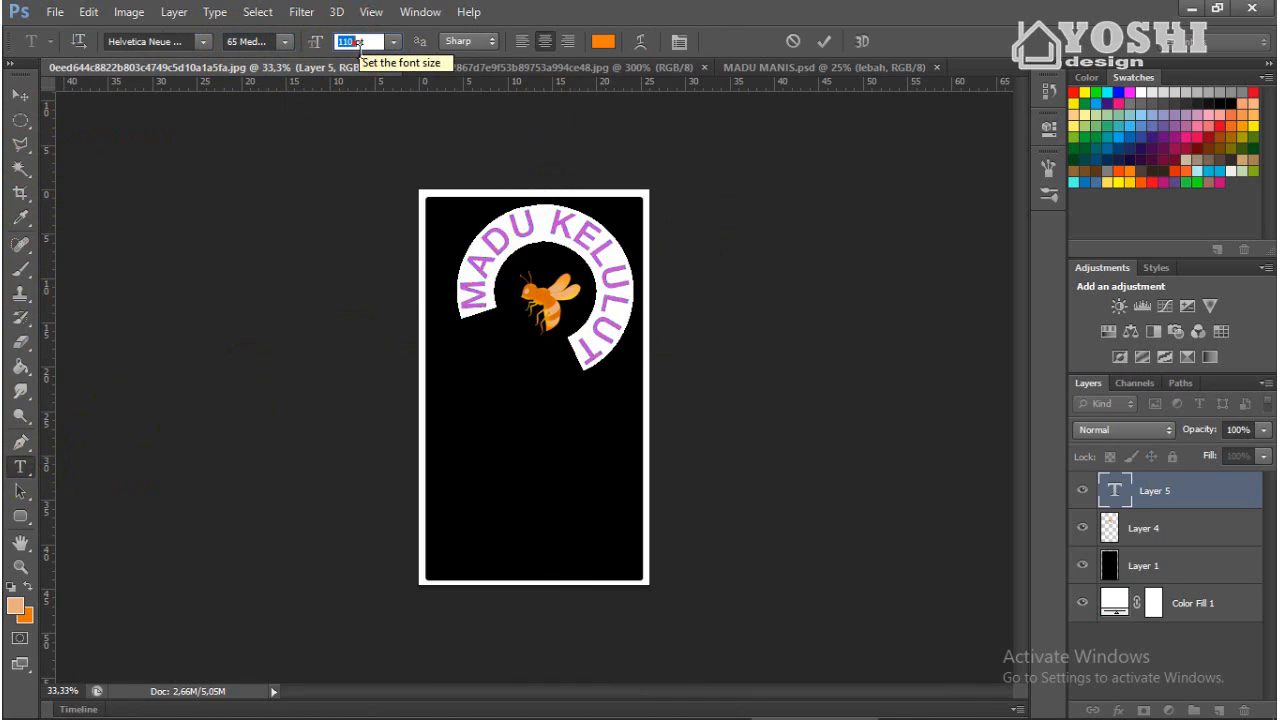
{"action": "type", "text": "60"}
{"action": "key", "text": "Return"}
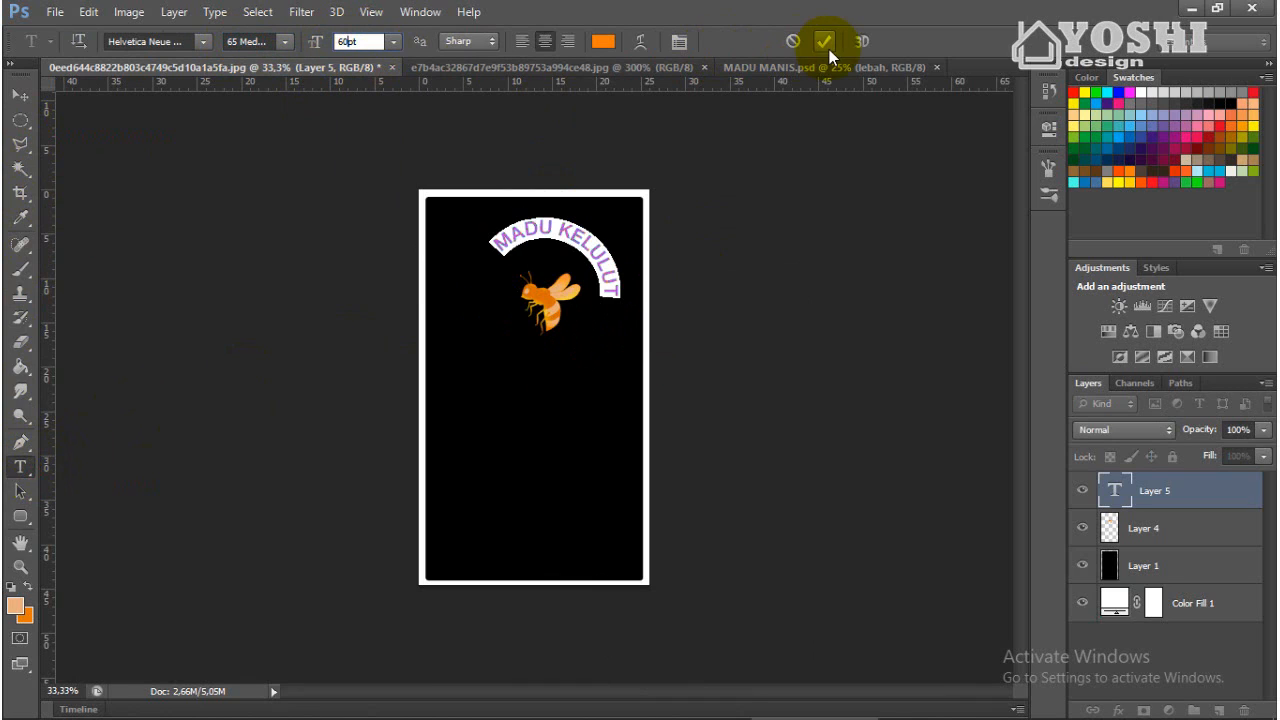
{"action": "left_click", "coordinate": [823, 41]}
Rotate and reposition the curved MADU KELULUT text so it arches evenly above the bee.
{"action": "key", "text": "v"}
{"action": "key", "text": "ctrl+plus"}
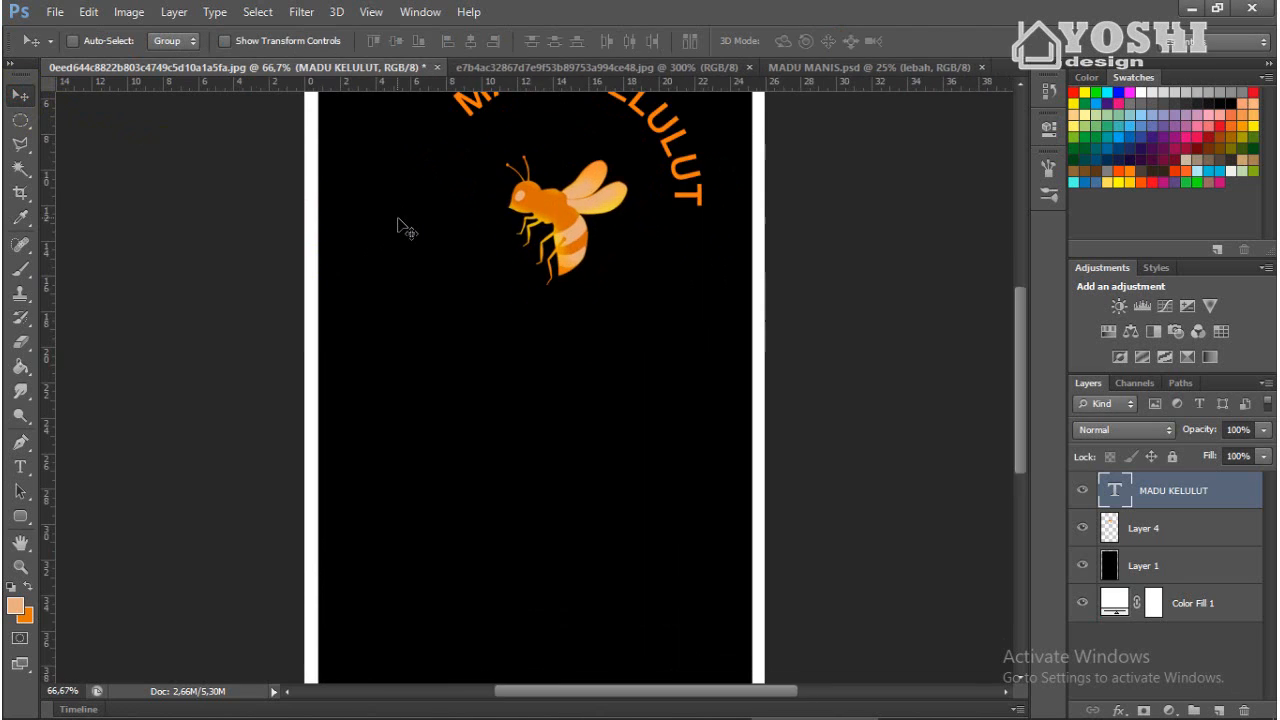
{"action": "scroll", "coordinate": [583, 257], "scroll_direction": "up", "scroll_amount": 2}
{"action": "scroll", "coordinate": [583, 257], "scroll_direction": "up", "scroll_amount": 1}
{"action": "key", "text": "ctrl+t"}
{"action": "left_click_drag", "start_coordinate": [710, 457], "coordinate": [727, 345]}
{"action": "key", "text": "Return"}
{"action": "key", "text": "ctrl+t"}
{"action": "left_click", "coordinate": [944, 41]}
{"action": "key", "text": "ctrl+t"}
{"action": "left_click", "coordinate": [944, 41]}
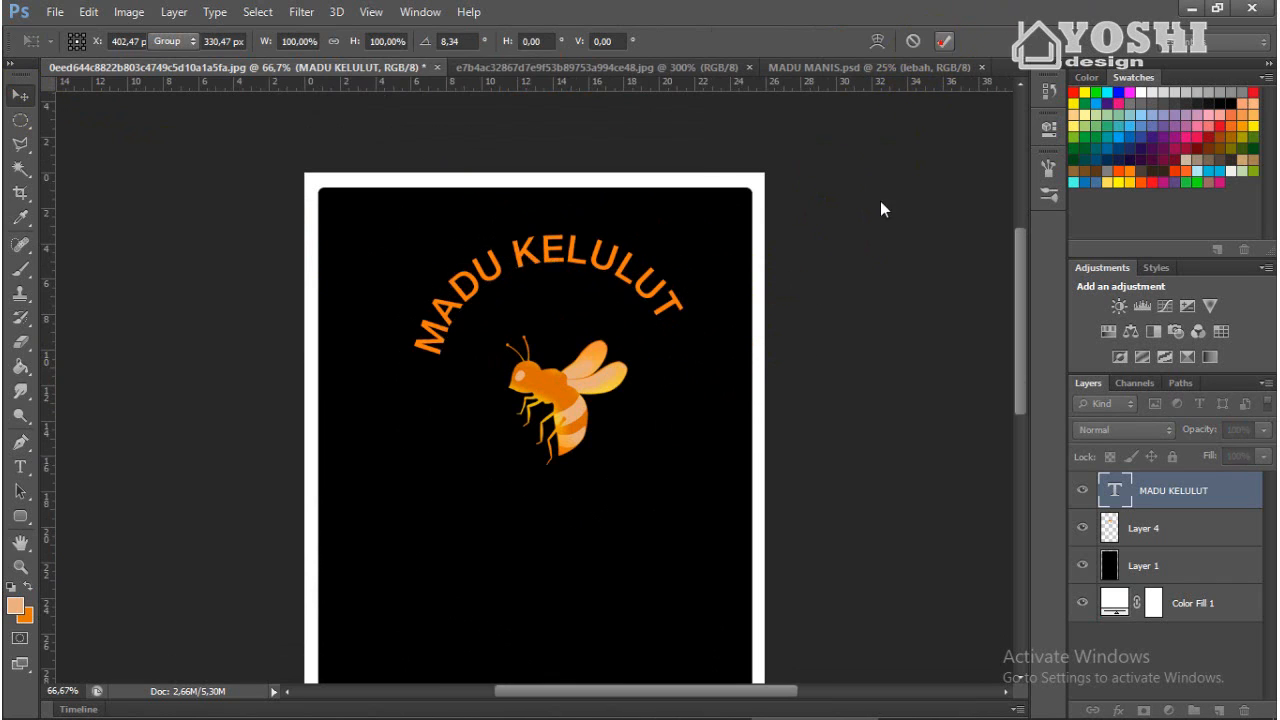
Make a circular selection around the bee matching the text's arc and add a new layer below the MADU KELULUT text.
{"action": "scroll", "coordinate": [657, 410], "scroll_direction": "up", "scroll_amount": 3}
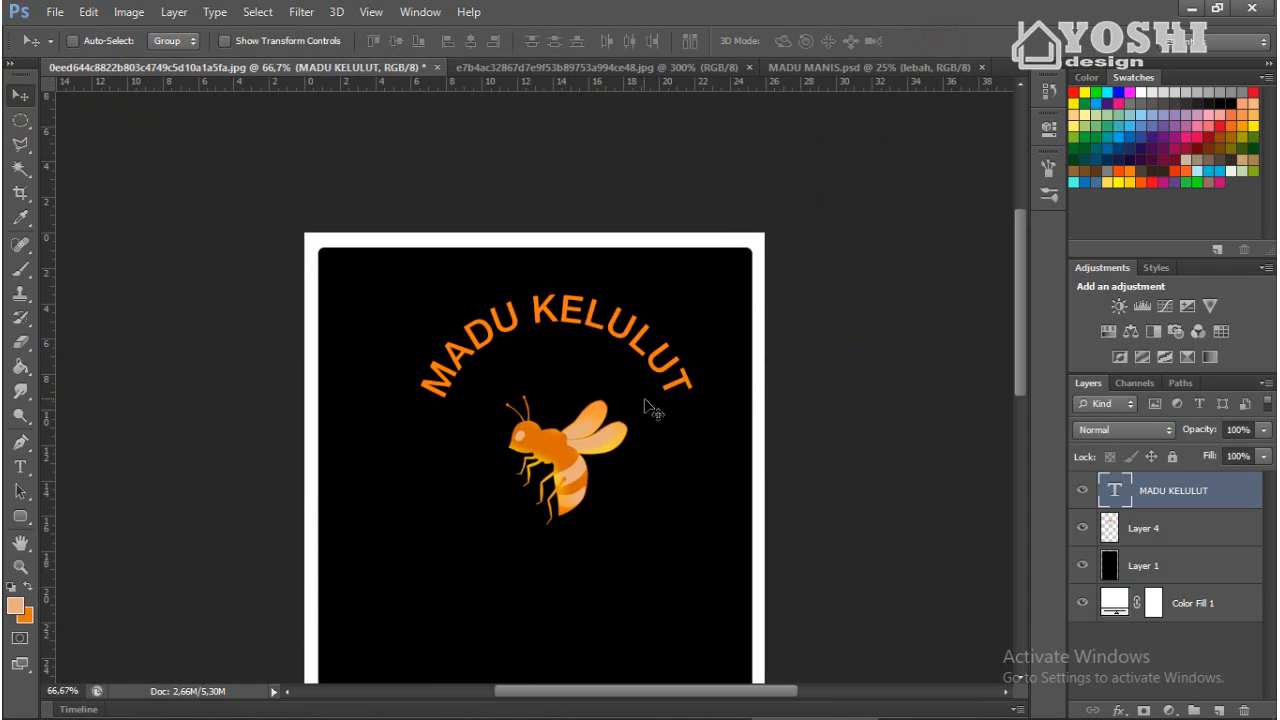
{"action": "scroll", "coordinate": [640, 380], "scroll_direction": "down", "scroll_amount": 2}
{"action": "left_click", "coordinate": [20, 120]}
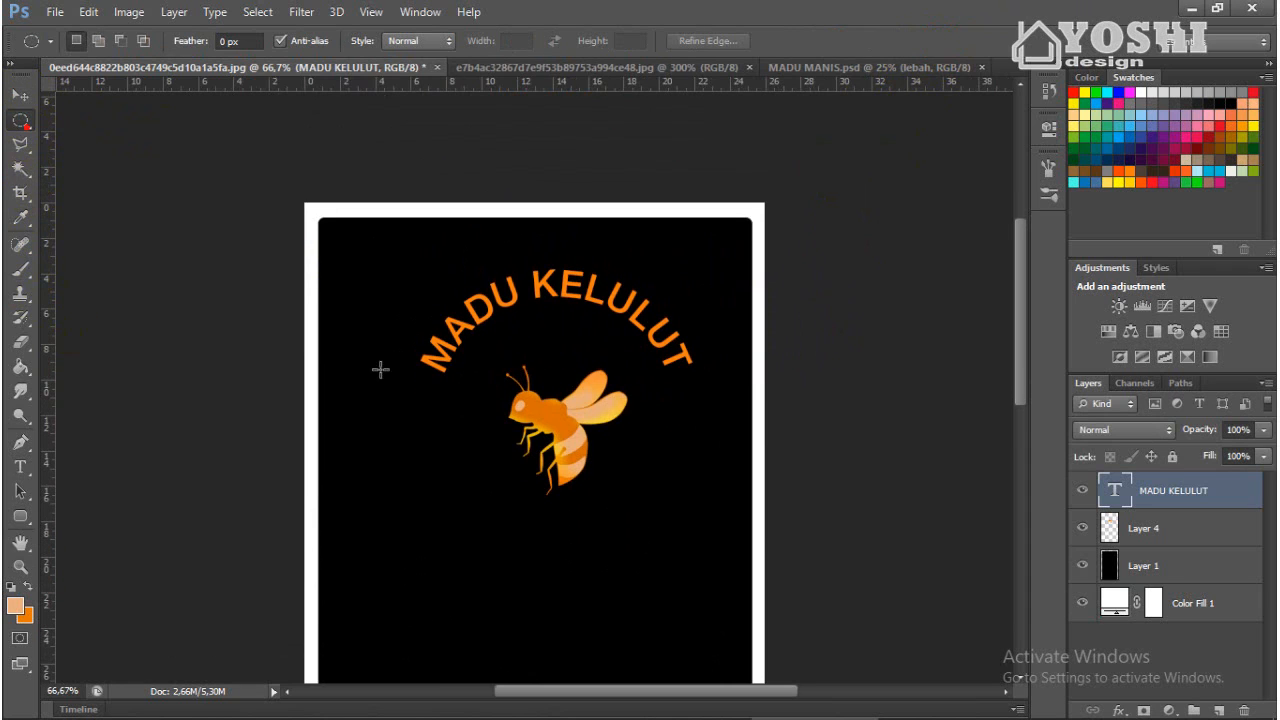
{"action": "mouse_move", "coordinate": [603, 381]}
{"action": "left_mouse_down"}
{"action": "mouse_move", "coordinate": [826, 200]}
{"action": "mouse_move", "coordinate": [717, 263]}
{"action": "mouse_move", "coordinate": [651, 357]}
{"action": "mouse_move", "coordinate": [612, 378]}
{"action": "mouse_move", "coordinate": [612, 358]}
{"action": "left_mouse_up"}
{"action": "left_click", "coordinate": [1224, 710]}
{"action": "left_click_drag", "start_coordinate": [1143, 491], "coordinate": [1171, 531]}
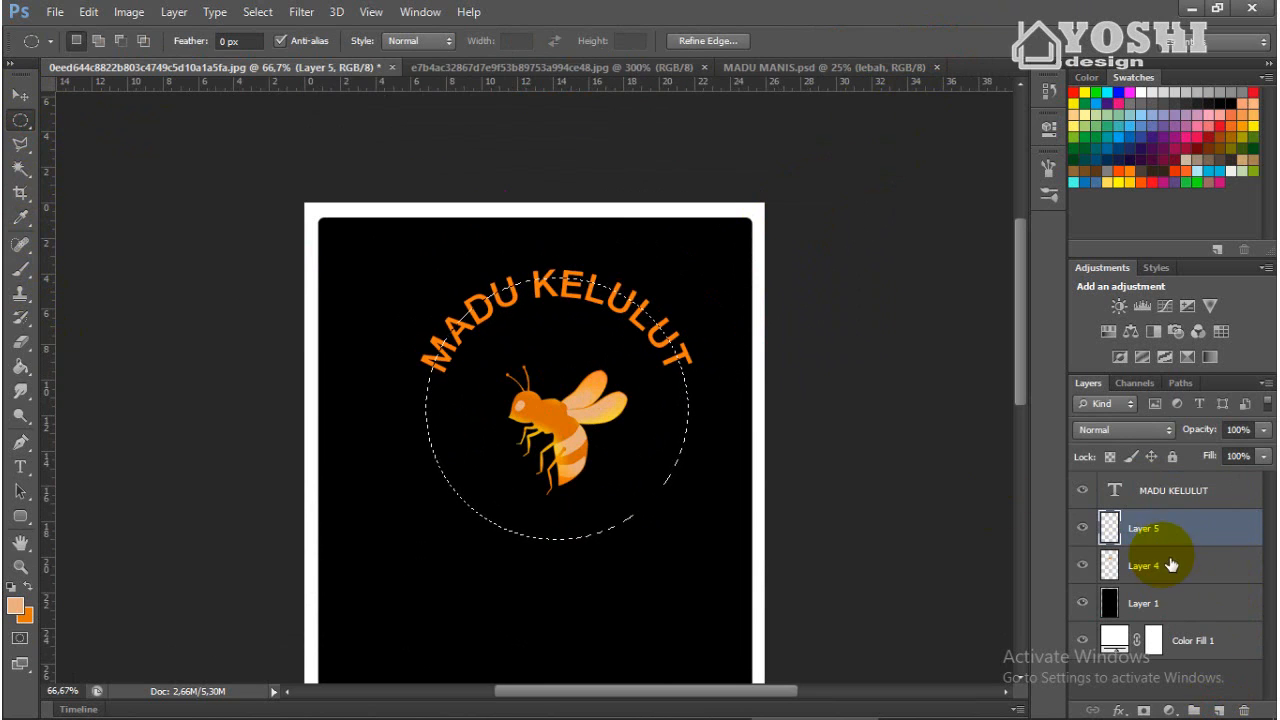
Stroke the circular selection with a 5 px centred outline in dark orange #c65e03.
{"action": "right_click", "coordinate": [658, 410]}
{"action": "left_click", "coordinate": [711, 302]}
{"action": "left_click", "coordinate": [595, 222]}
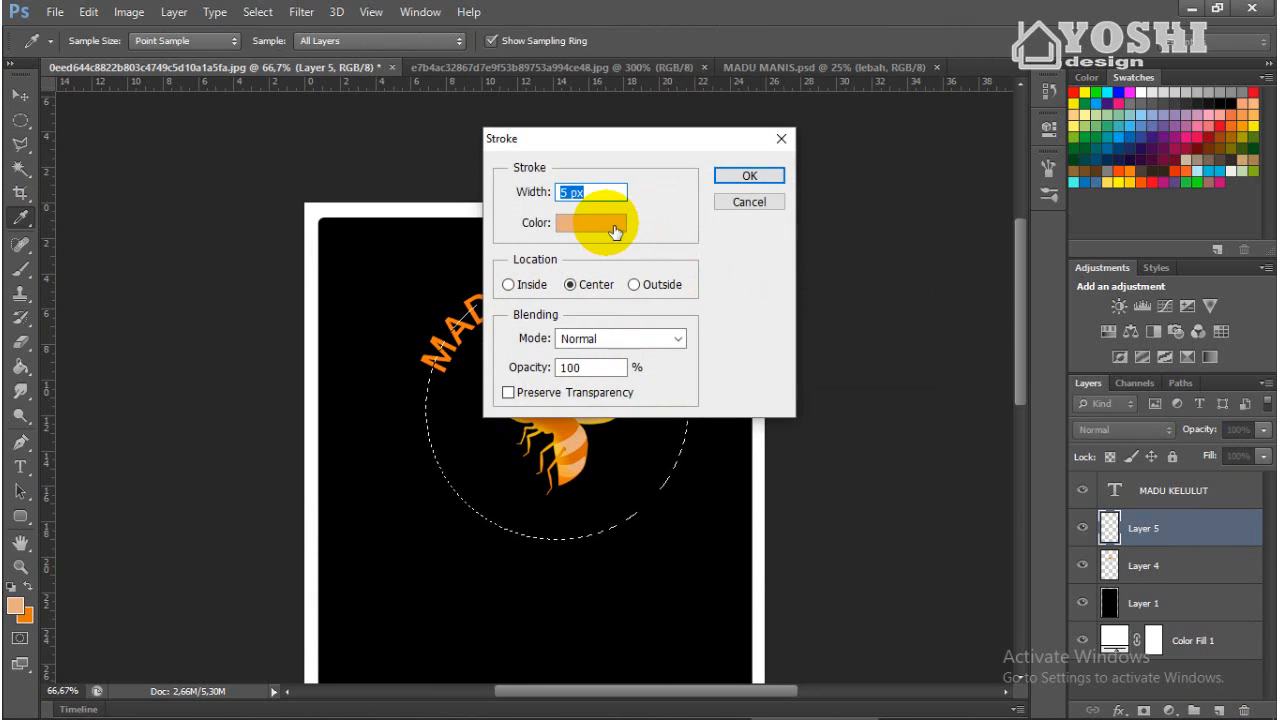
{"action": "left_click", "coordinate": [917, 476]}
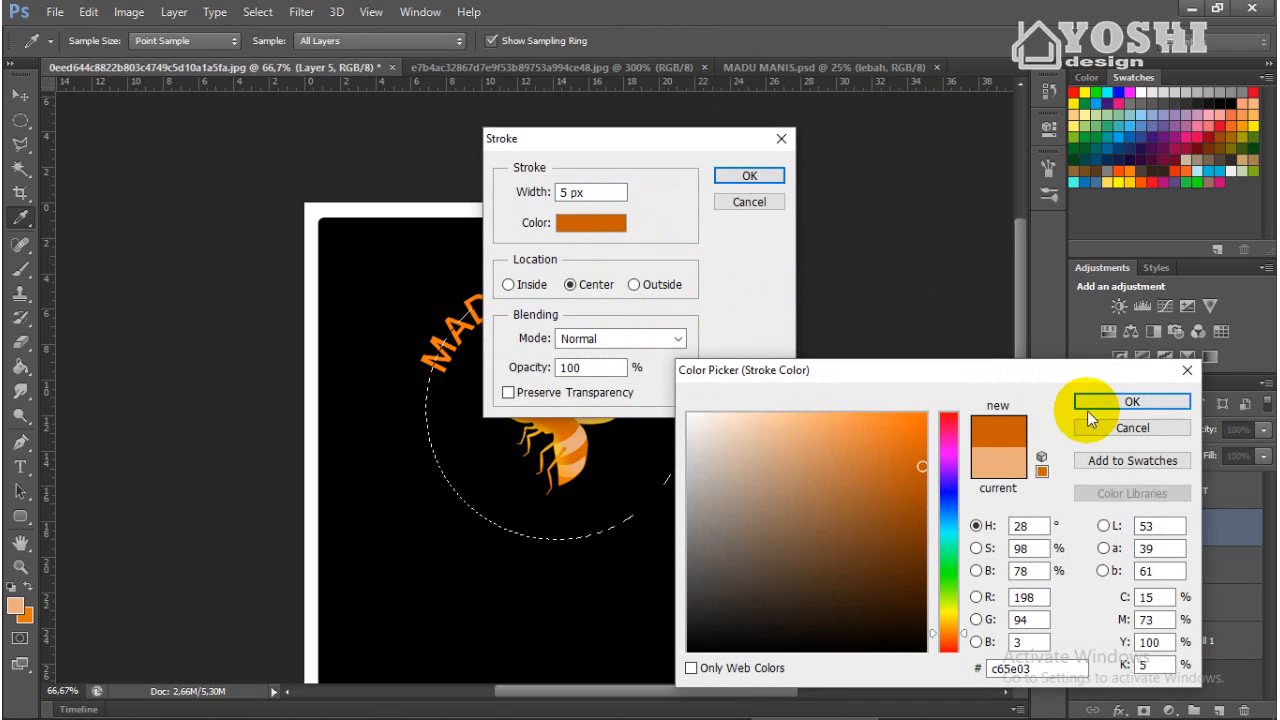
{"action": "left_click", "coordinate": [1088, 406]}
{"action": "left_click", "coordinate": [738, 178]}
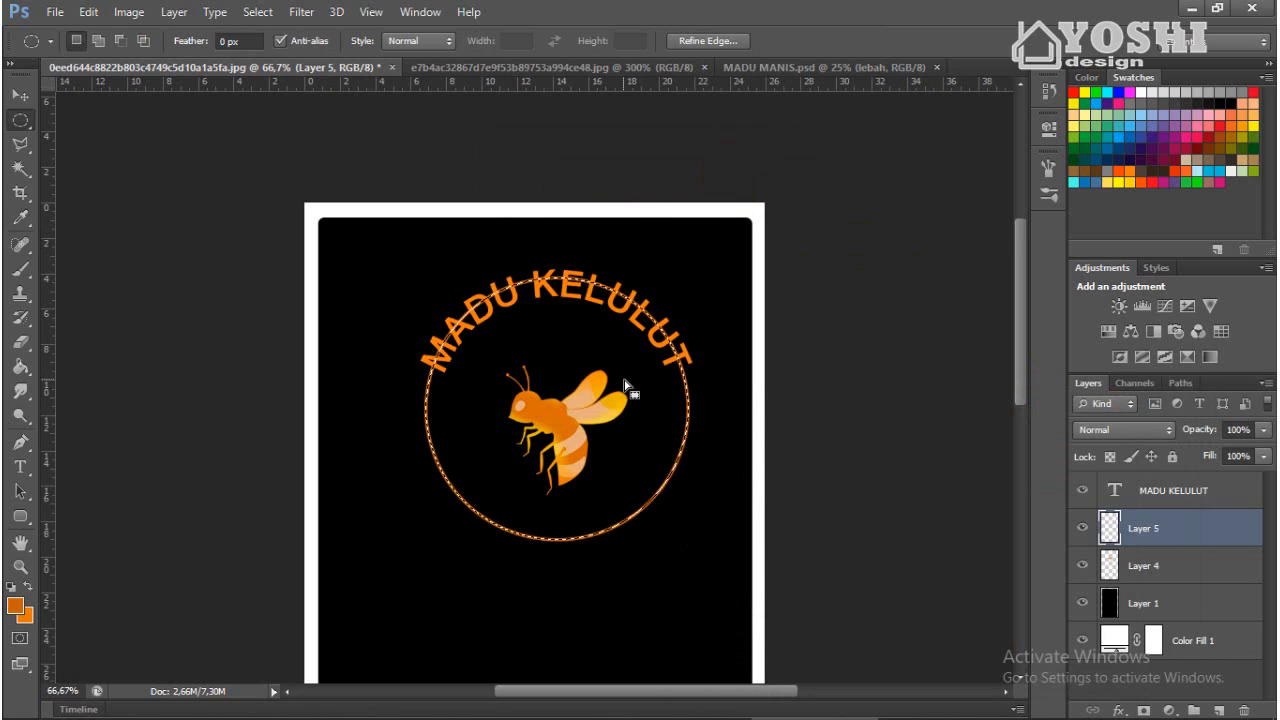
Stroke the circular selection again with a wider centred outline in the same dark orange.
{"action": "right_click", "coordinate": [645, 457]}
{"action": "left_click", "coordinate": [700, 317]}
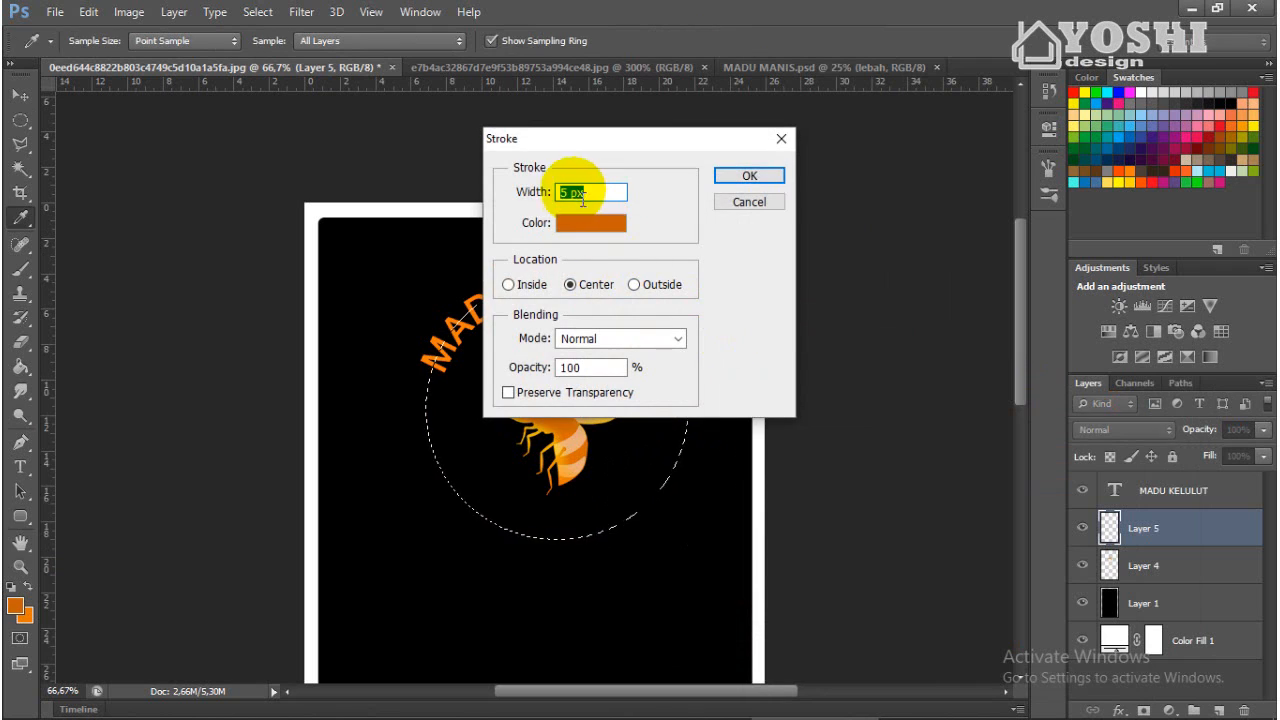
{"action": "left_click", "coordinate": [565, 192]}
{"action": "type", "text": "8"}
{"action": "double_click", "coordinate": [566, 193]}
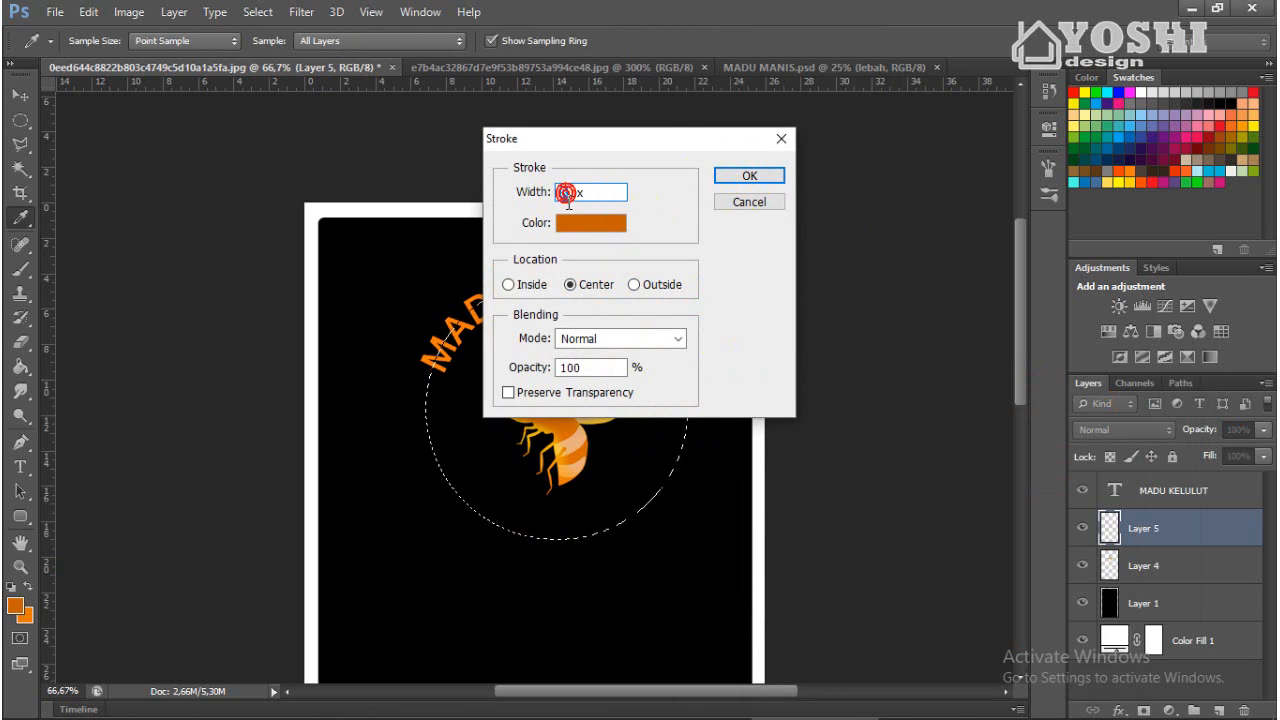
{"action": "left_click", "coordinate": [749, 176]}
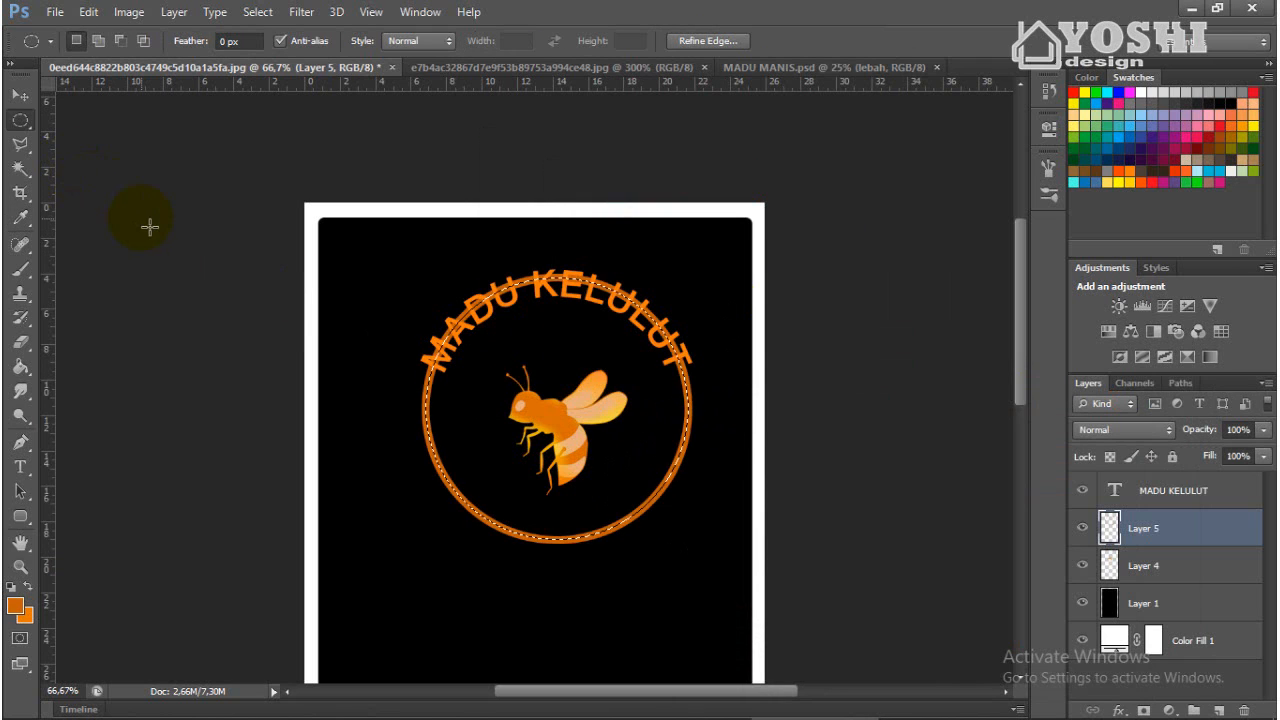
Deselect the circle and delete the upper part of the ring behind the curved text using a rectangular selection.
{"action": "left_click", "coordinate": [26, 102]}
{"action": "left_click", "coordinate": [25, 126]}
{"action": "left_click", "coordinate": [563, 261]}
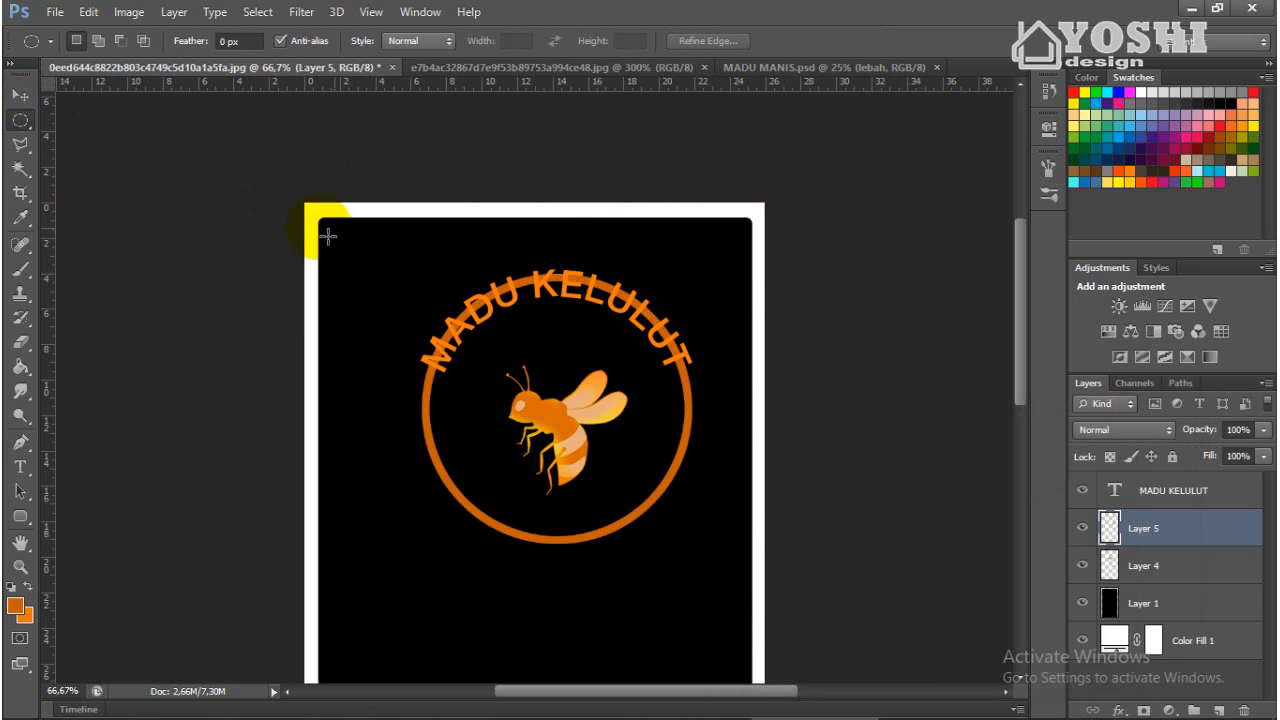
{"action": "left_click", "coordinate": [20, 120]}
{"action": "left_click", "coordinate": [90, 114]}
{"action": "left_click_drag", "start_coordinate": [322, 239], "coordinate": [747, 378]}
{"action": "key", "text": "Delete"}
{"action": "key", "text": "ctrl+d"}
{"action": "left_click", "coordinate": [20, 94]}
{"action": "scroll", "coordinate": [677, 449], "scroll_direction": "up", "scroll_amount": 1}
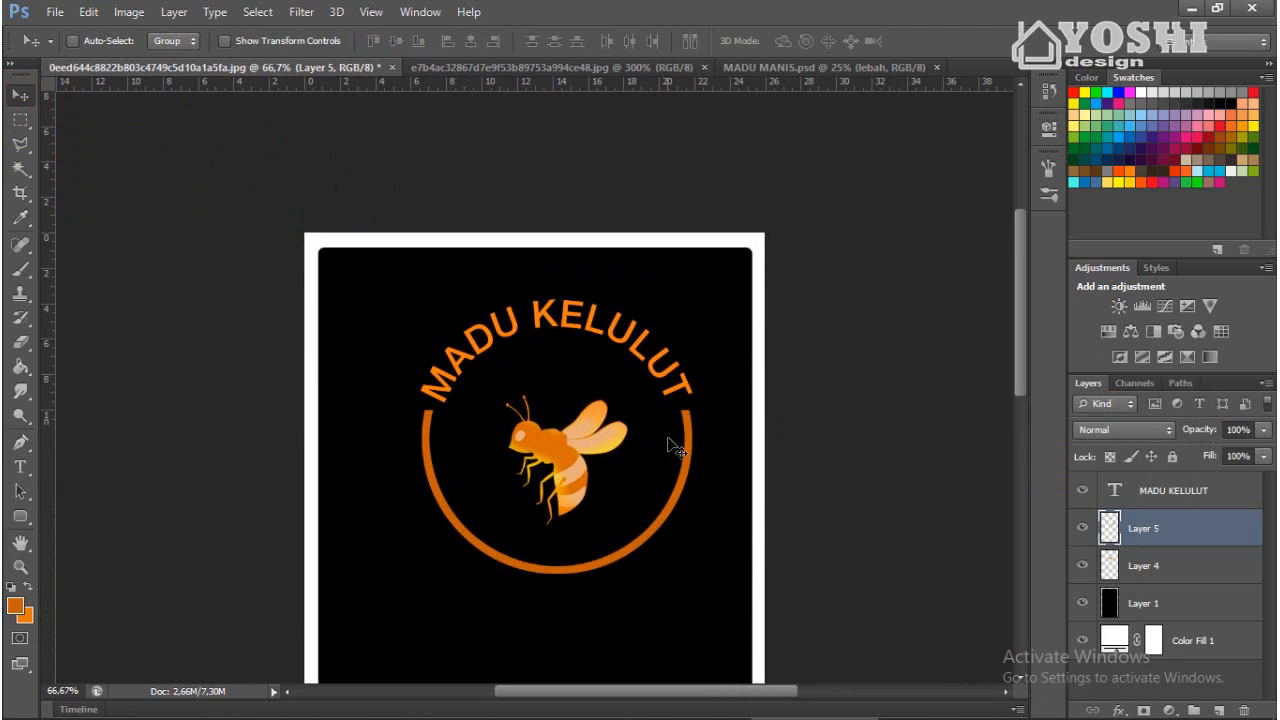
In the COMPANY NAME reference logo, select the honey drip on the lower ring with the Polygonal Lasso.
{"action": "scroll", "coordinate": [677, 450], "scroll_direction": "down", "scroll_amount": 3}
{"action": "scroll", "coordinate": [677, 450], "scroll_direction": "down", "scroll_amount": 2}
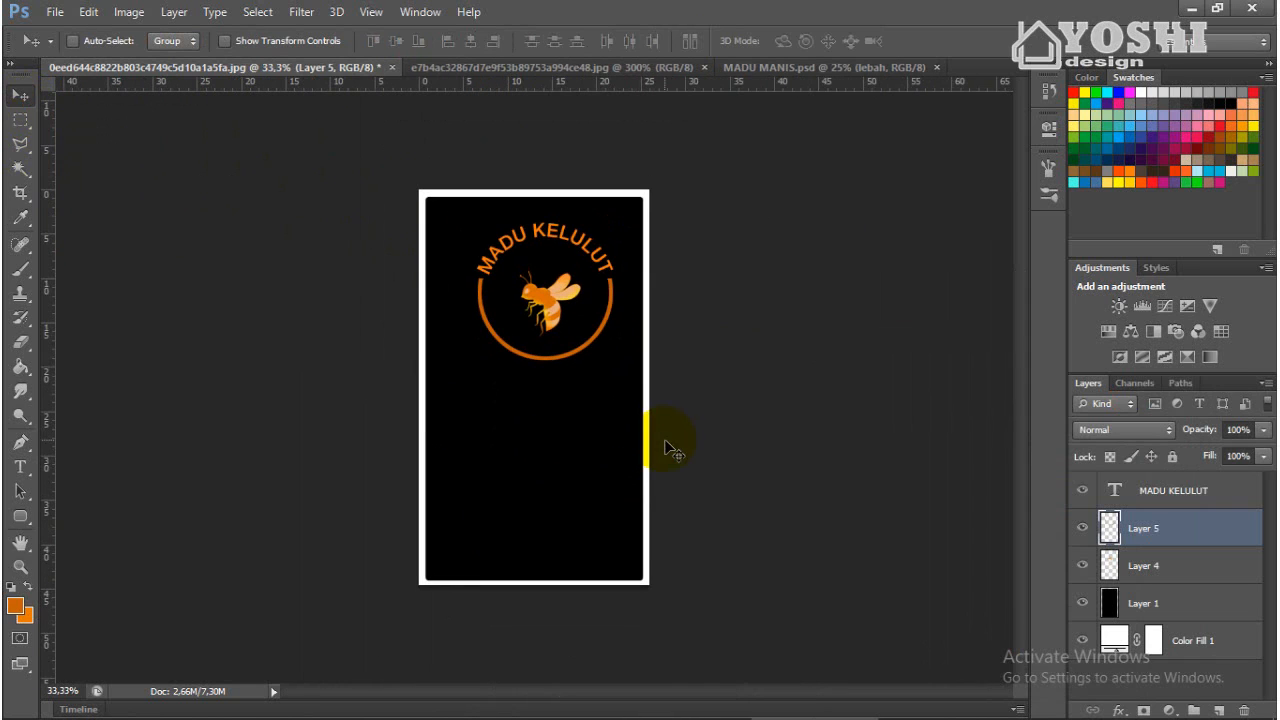
{"action": "scroll", "coordinate": [585, 345], "scroll_direction": "up", "scroll_amount": 1}
{"action": "scroll", "coordinate": [580, 350], "scroll_direction": "up", "scroll_amount": 1}
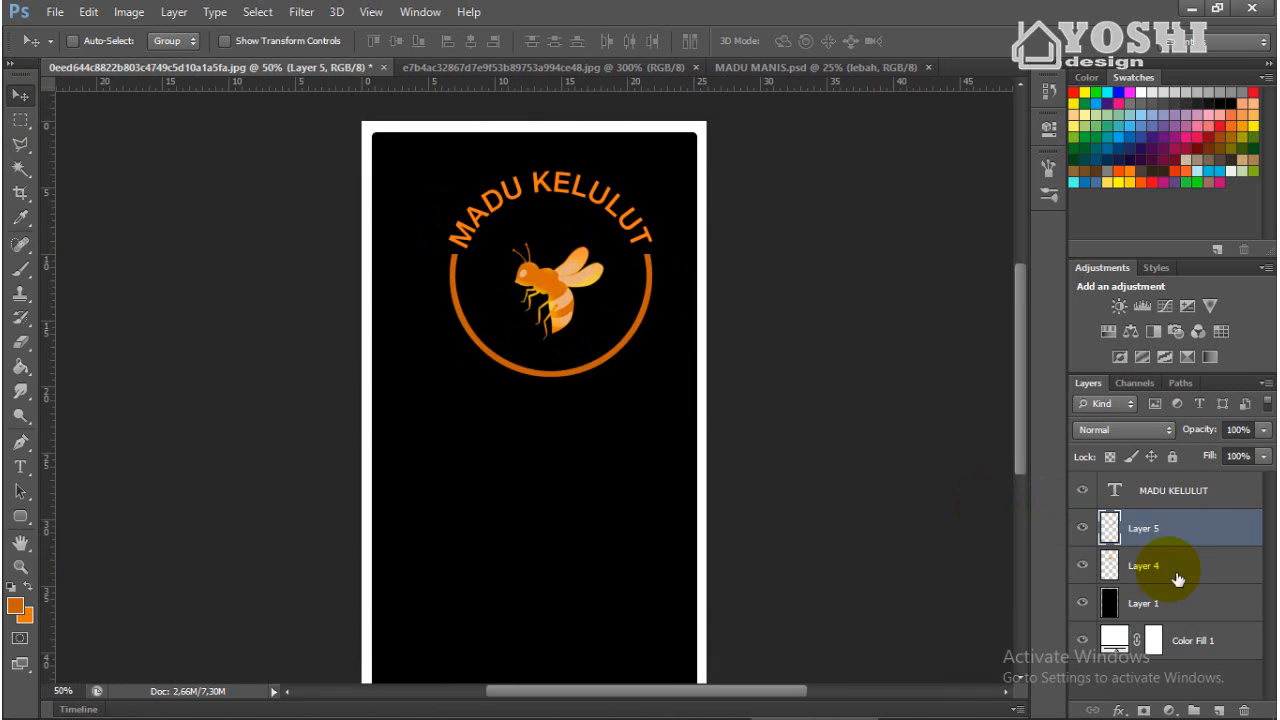
{"action": "left_click", "coordinate": [638, 67]}
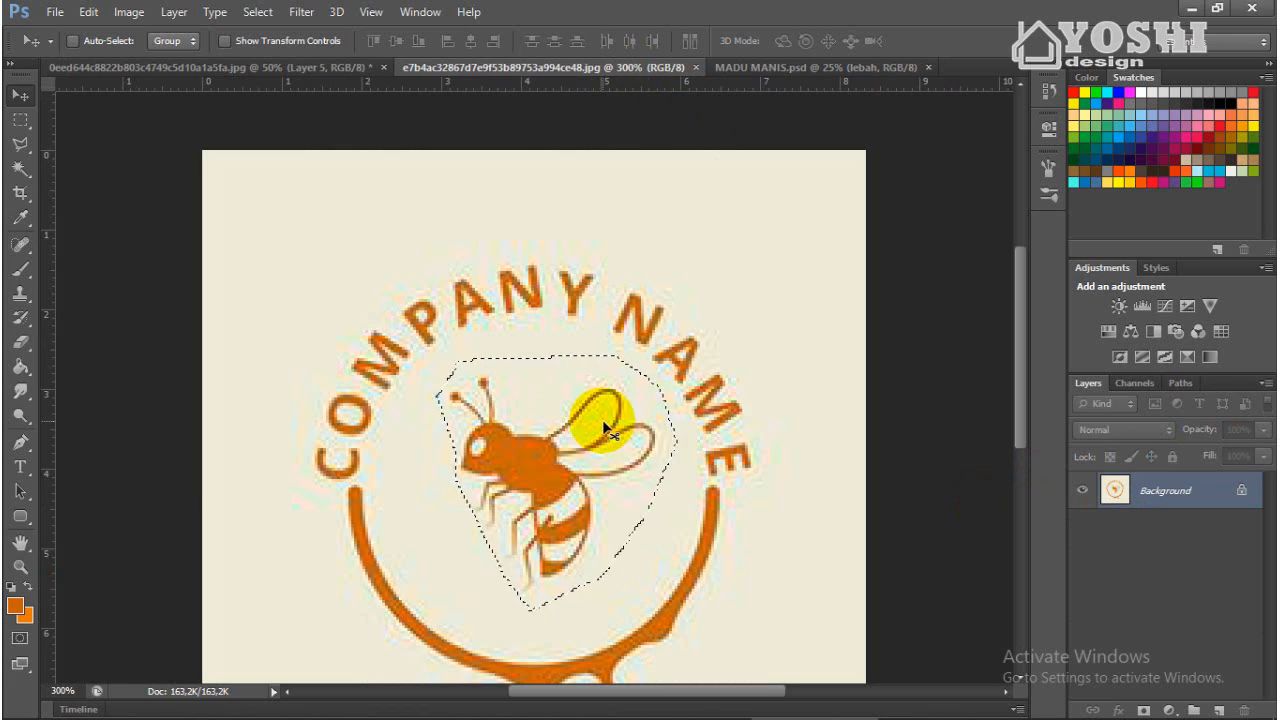
{"action": "scroll", "coordinate": [604, 430], "scroll_direction": "down", "scroll_amount": 1}
{"action": "scroll", "coordinate": [604, 430], "scroll_direction": "down", "scroll_amount": 2}
{"action": "left_click", "coordinate": [20, 143]}
{"action": "left_click", "coordinate": [432, 536]}
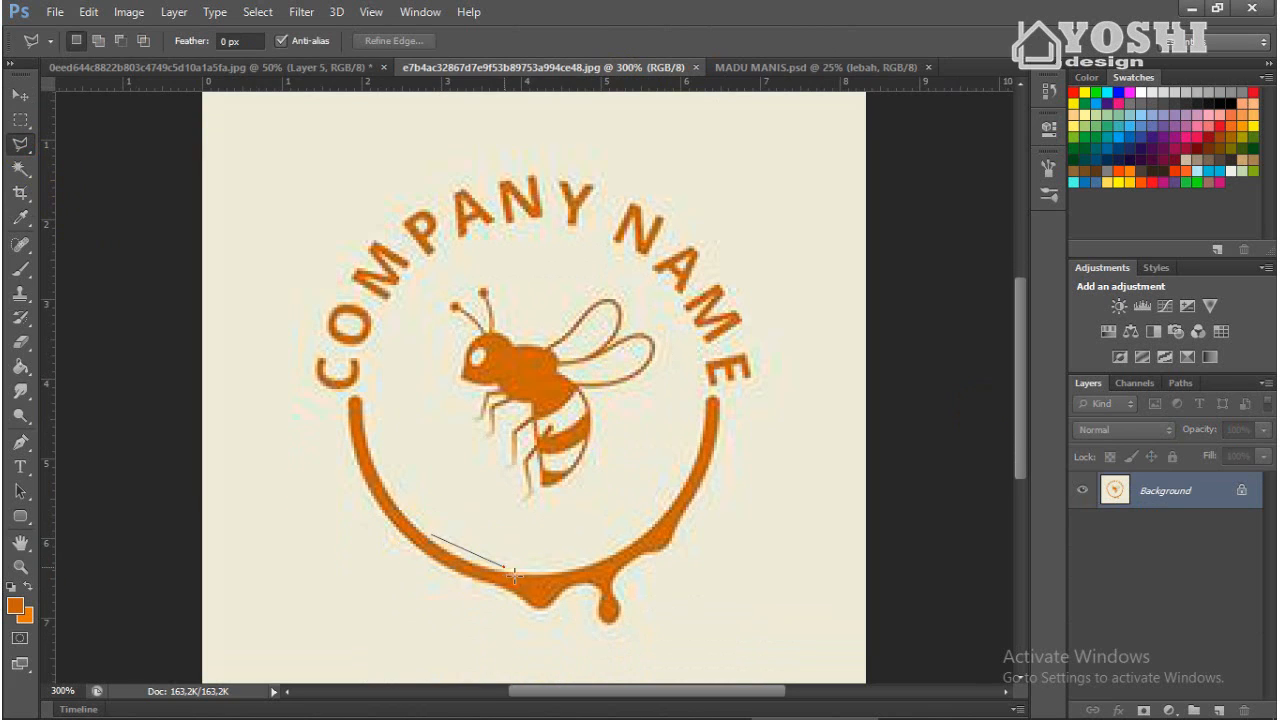
{"action": "left_click", "coordinate": [438, 536]}
Copy the selected honey drip into the MADU KELULUT design and place it over the ring's lower edge.
{"action": "key", "text": "v"}
{"action": "mouse_move", "coordinate": [543, 551]}
{"action": "left_mouse_down"}
{"action": "mouse_move", "coordinate": [286, 143]}
{"action": "mouse_move", "coordinate": [295, 92]}
{"action": "mouse_move", "coordinate": [612, 374]}
{"action": "left_mouse_up"}
{"action": "key", "text": "ctrl+plus"}
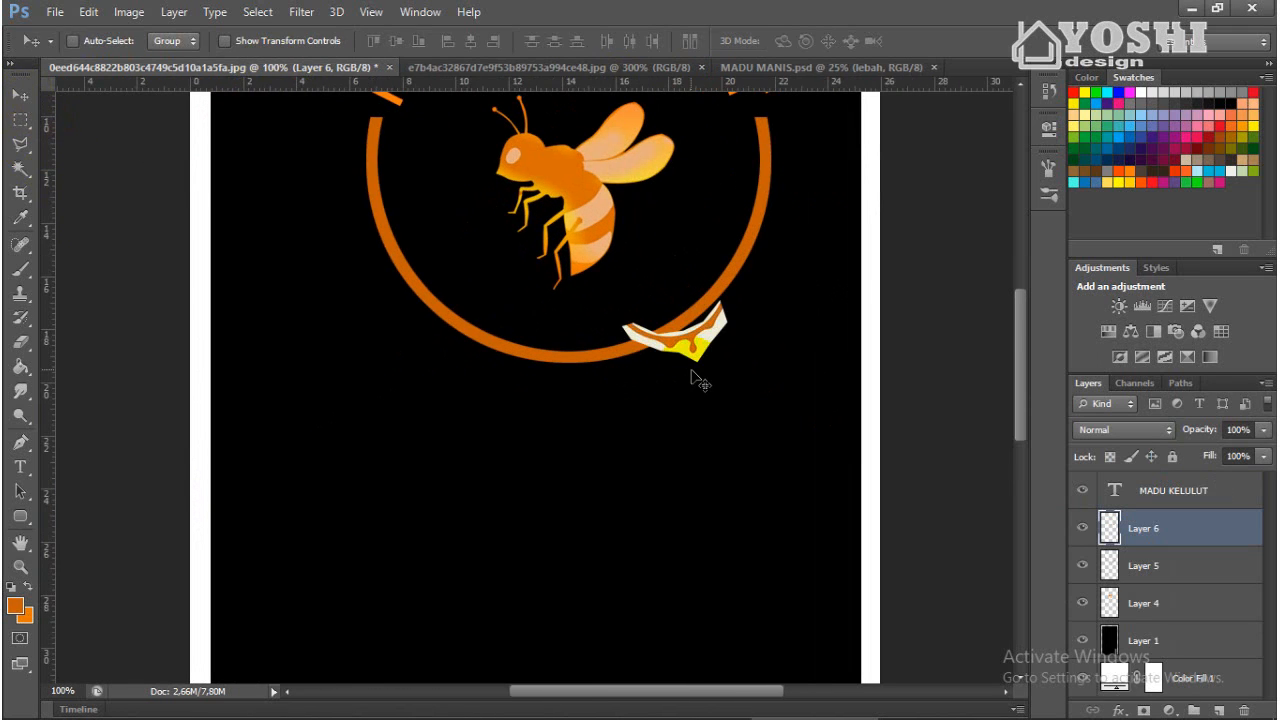
Enlarge, stretch and rotate the copied honey drip so that it follows the curve of the ring's lower edge.
{"action": "key", "text": "ctrl+t"}
{"action": "left_click_drag", "start_coordinate": [752, 316], "coordinate": [784, 257]}
{"action": "left_click_drag", "start_coordinate": [709, 283], "coordinate": [786, 171]}
{"action": "left_click_drag", "start_coordinate": [769, 267], "coordinate": [696, 338]}
{"action": "left_click_drag", "start_coordinate": [776, 331], "coordinate": [705, 390]}
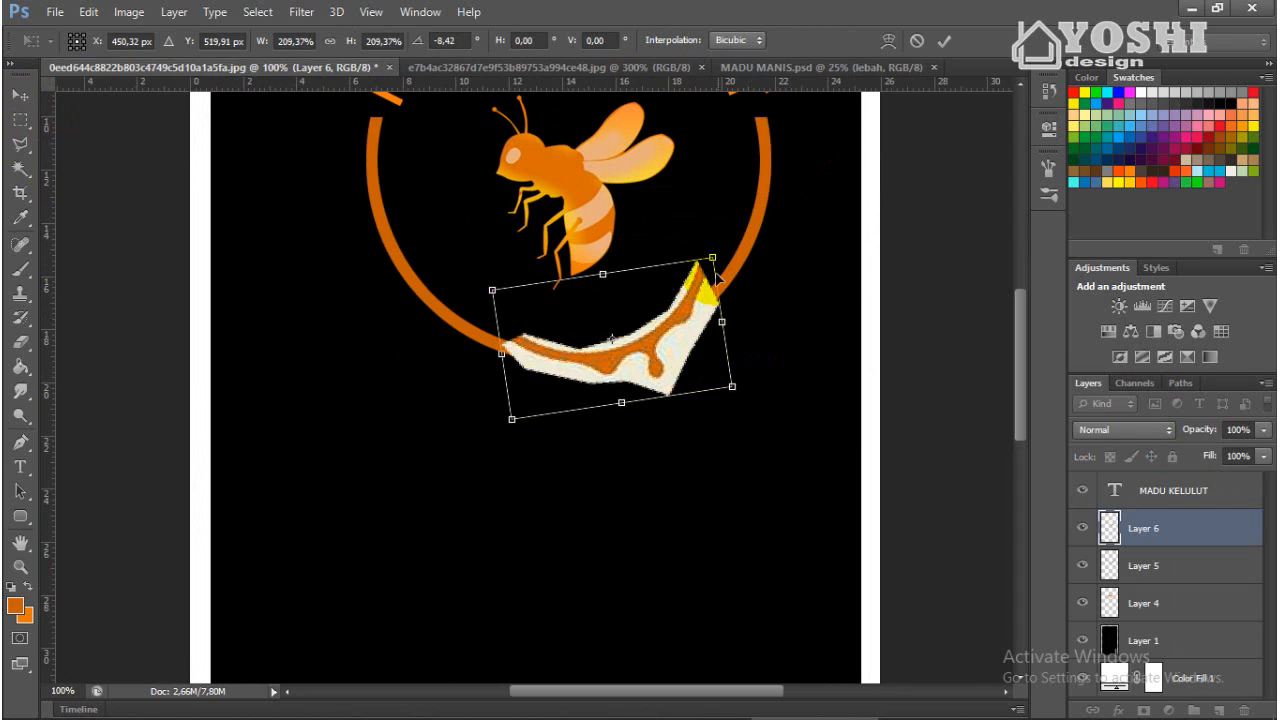
{"action": "left_click_drag", "start_coordinate": [718, 278], "coordinate": [728, 243]}
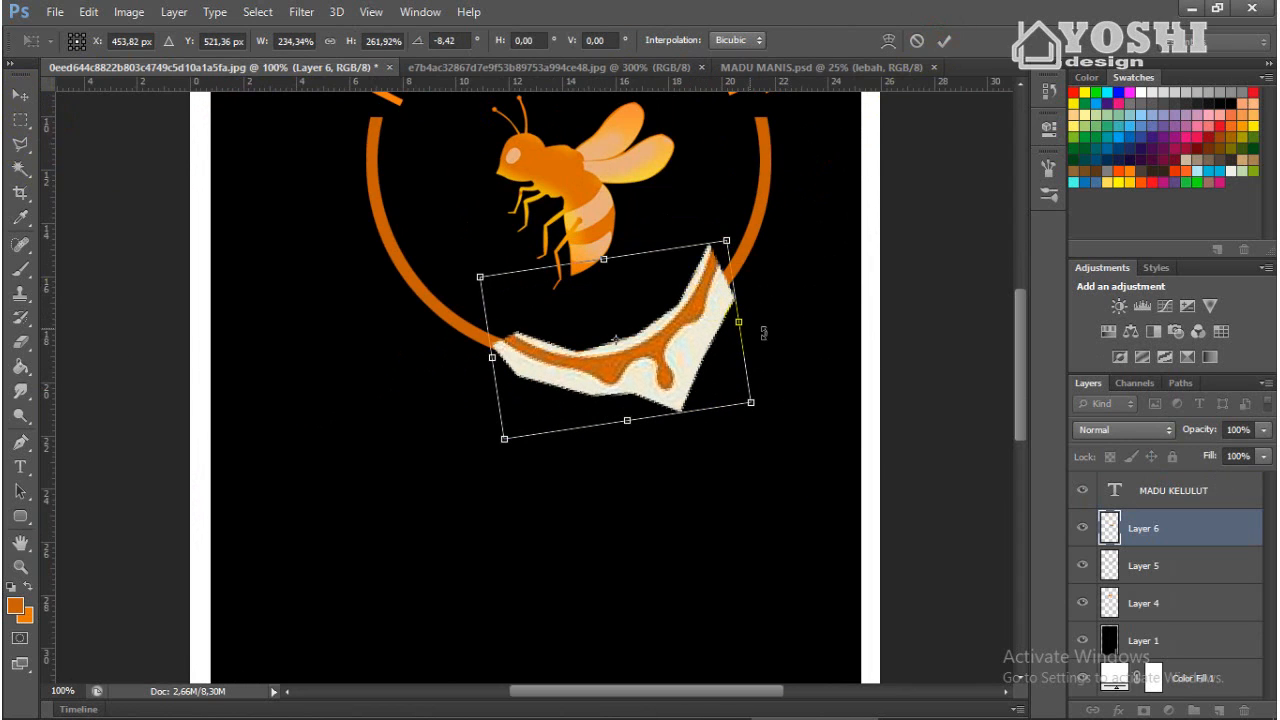
{"action": "left_click", "coordinate": [944, 42]}
Add a new layer named MADU beneath the copied drip layer.
{"action": "left_click", "coordinate": [1219, 710]}
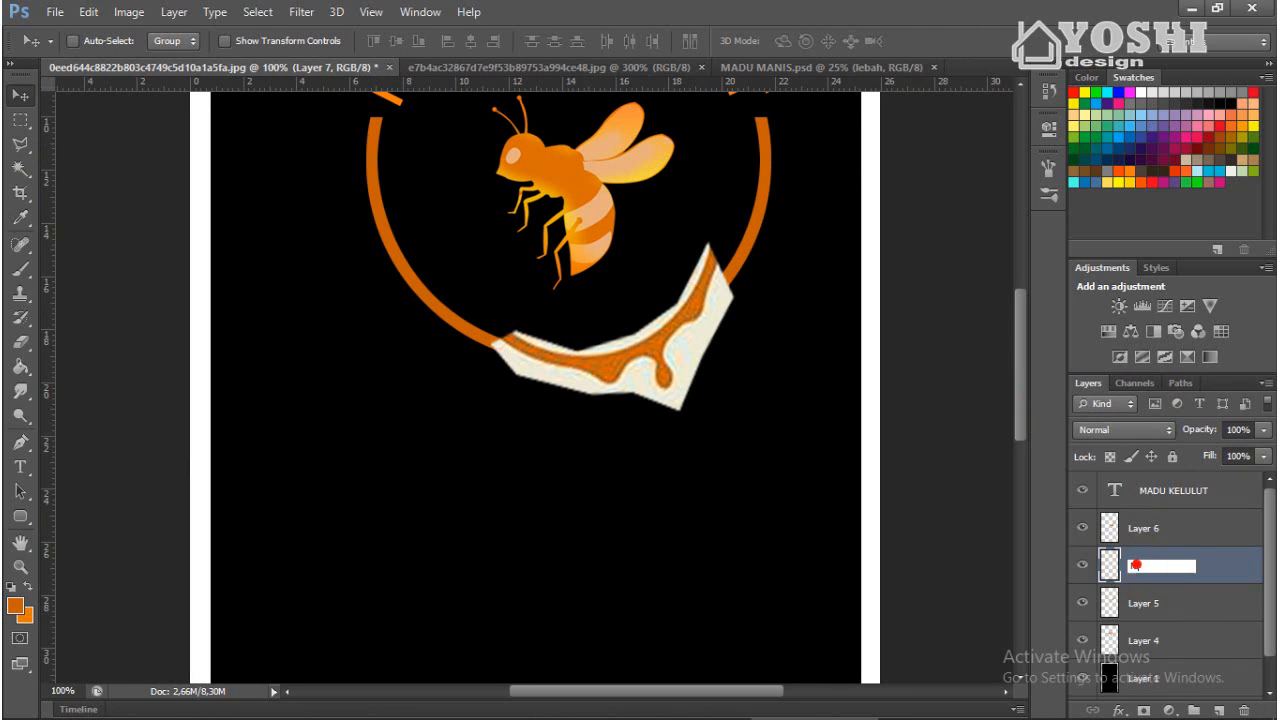
{"action": "type", "text": "MADU"}
{"action": "key", "text": "Return"}
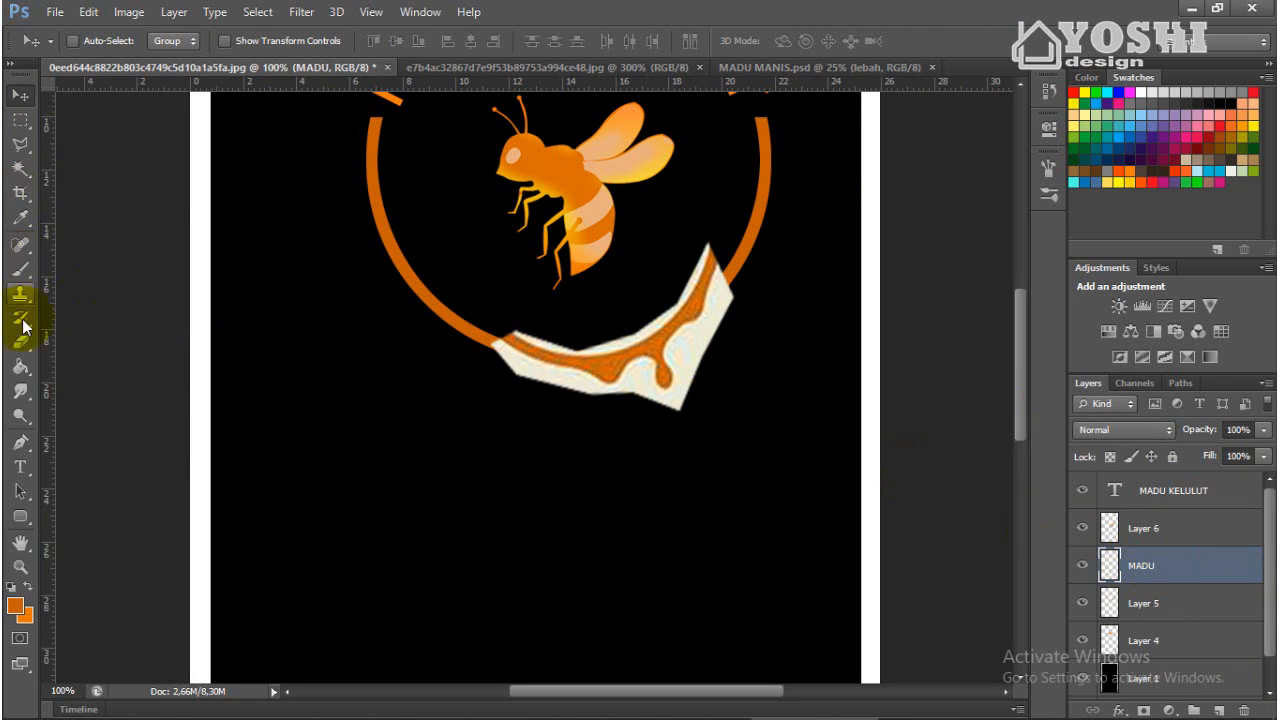
Trace the orange outline of the copied honey drip with a closed Pen tool path, following its drops and upper curve.
{"action": "left_click", "coordinate": [20, 442]}
{"action": "scroll", "coordinate": [512, 350], "scroll_direction": "up", "scroll_amount": 3}
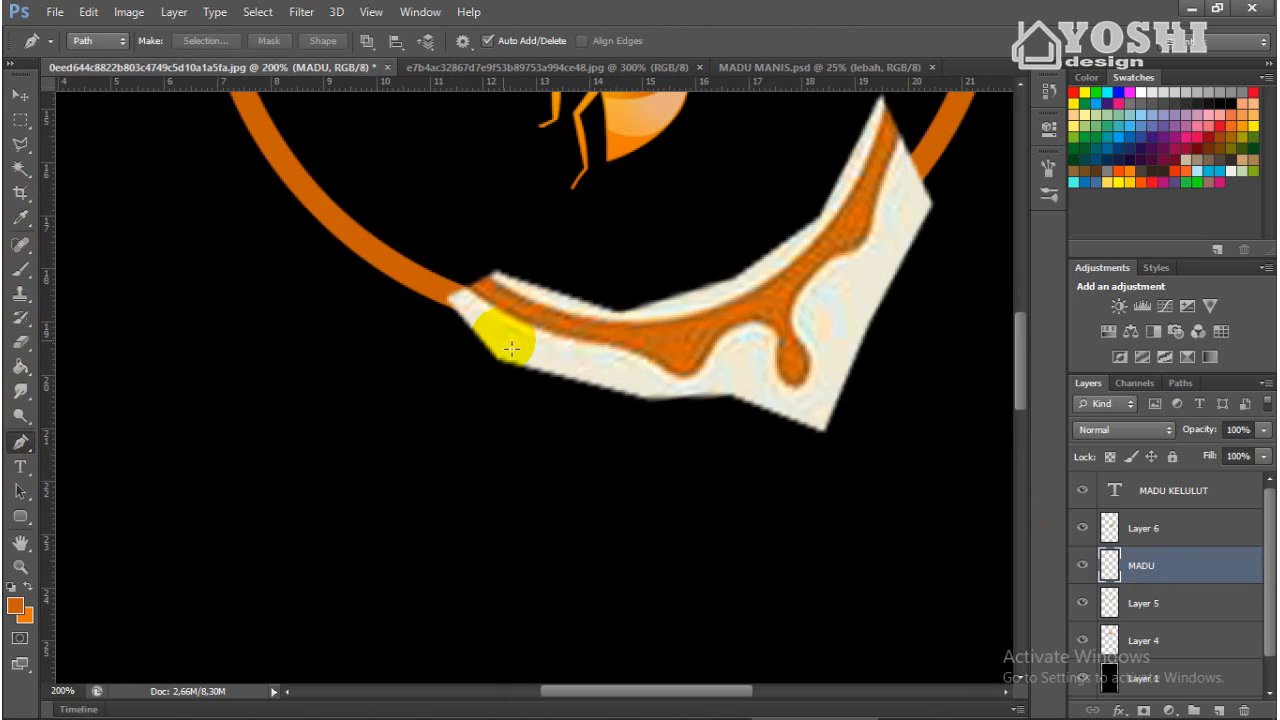
{"action": "left_click", "coordinate": [899, 242]}
{"action": "left_click", "coordinate": [868, 341]}
{"action": "key", "text": "ctrl+plus"}
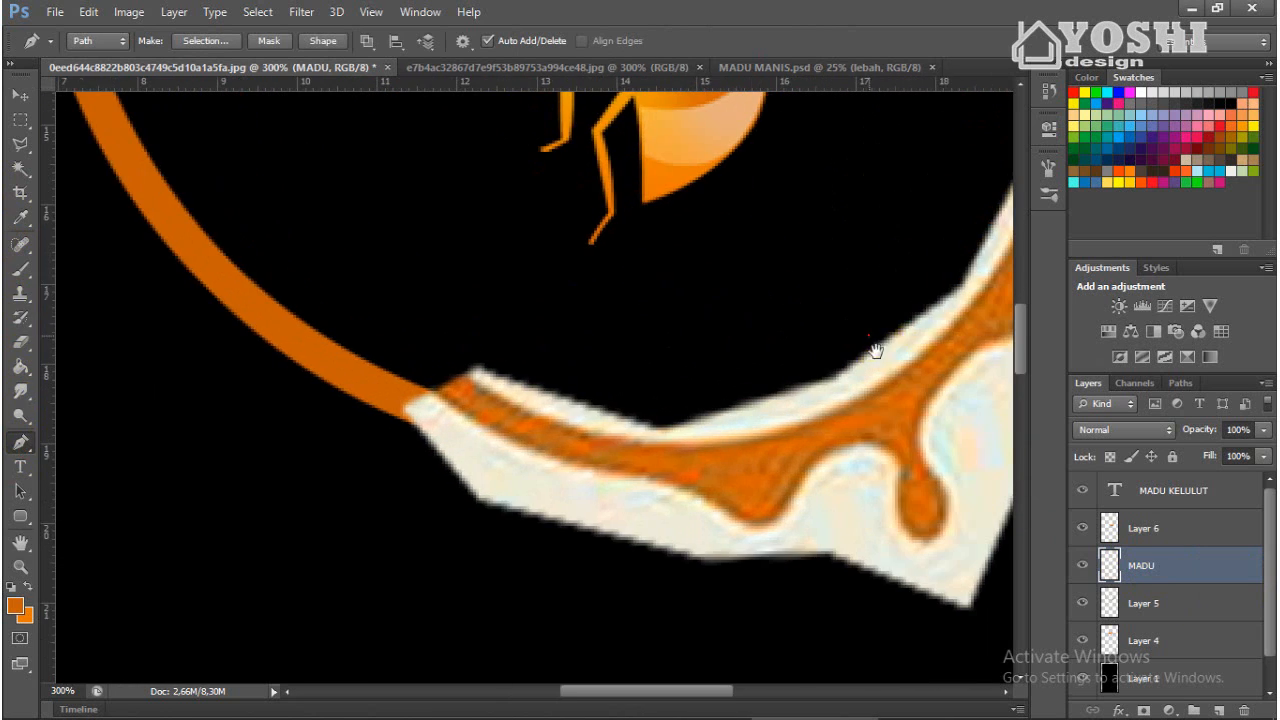
{"action": "left_click_drag", "start_coordinate": [871, 342], "coordinate": [794, 451]}
{"action": "left_click", "coordinate": [790, 376]}
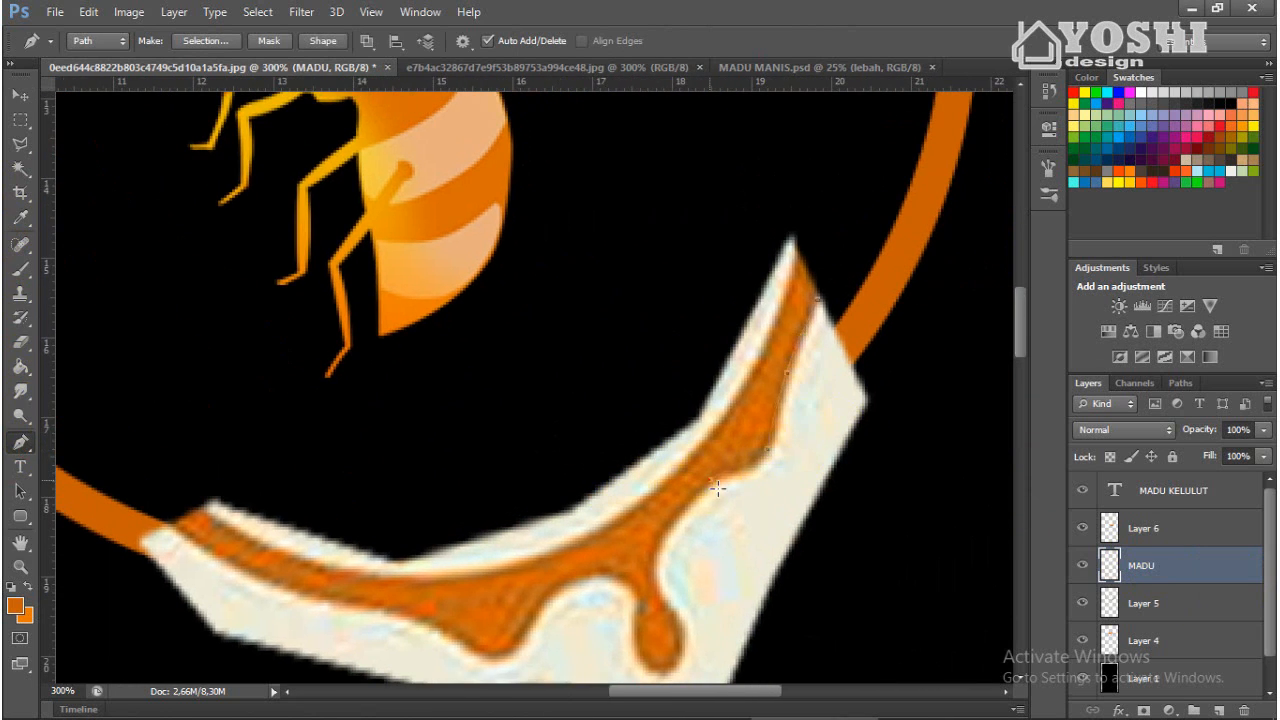
{"action": "left_click", "coordinate": [689, 632]}
{"action": "left_click", "coordinate": [670, 683]}
{"action": "left_click_drag", "start_coordinate": [605, 596], "coordinate": [588, 589]}
{"action": "left_click", "coordinate": [506, 671]}
{"action": "scroll", "coordinate": [573, 607], "scroll_direction": "down", "scroll_amount": 1}
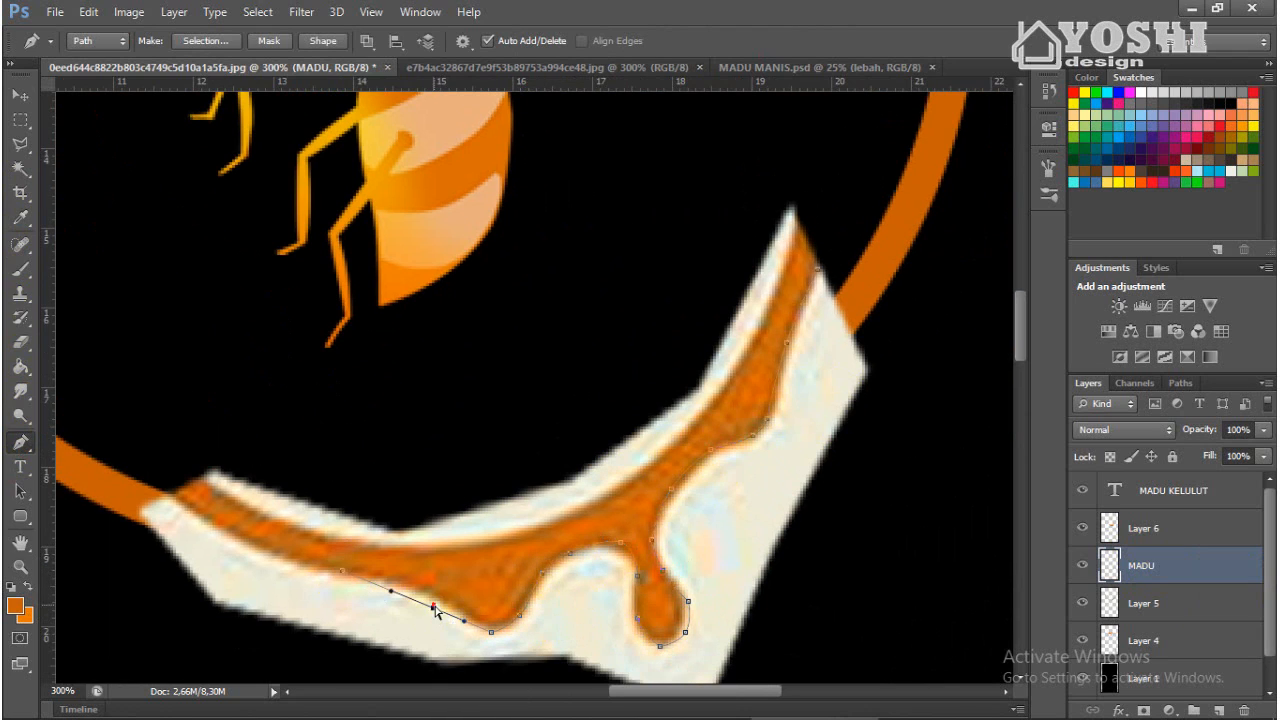
{"action": "left_click_drag", "start_coordinate": [473, 618], "coordinate": [469, 621]}
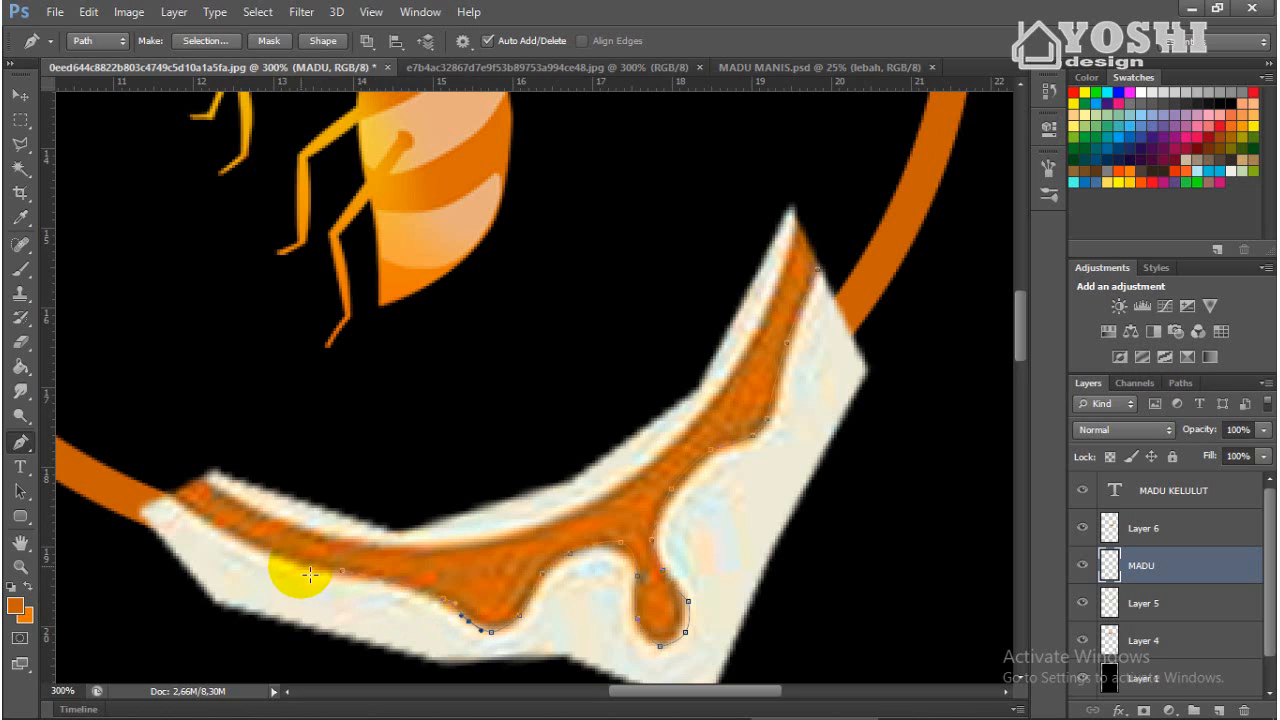
{"action": "left_click", "coordinate": [241, 536]}
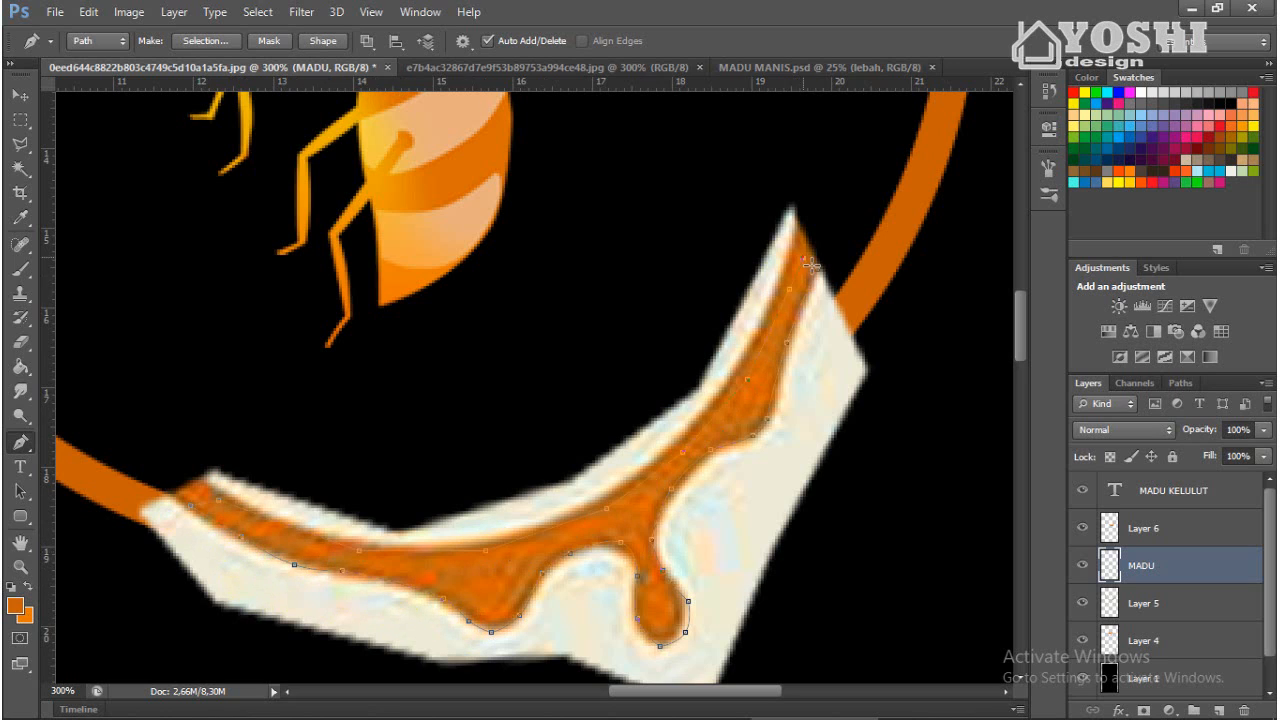
Convert the traced path into a selection and fill it on the MADU layer with dark orange c65e03.
{"action": "right_click", "coordinate": [811, 304]}
{"action": "left_click", "coordinate": [860, 374]}
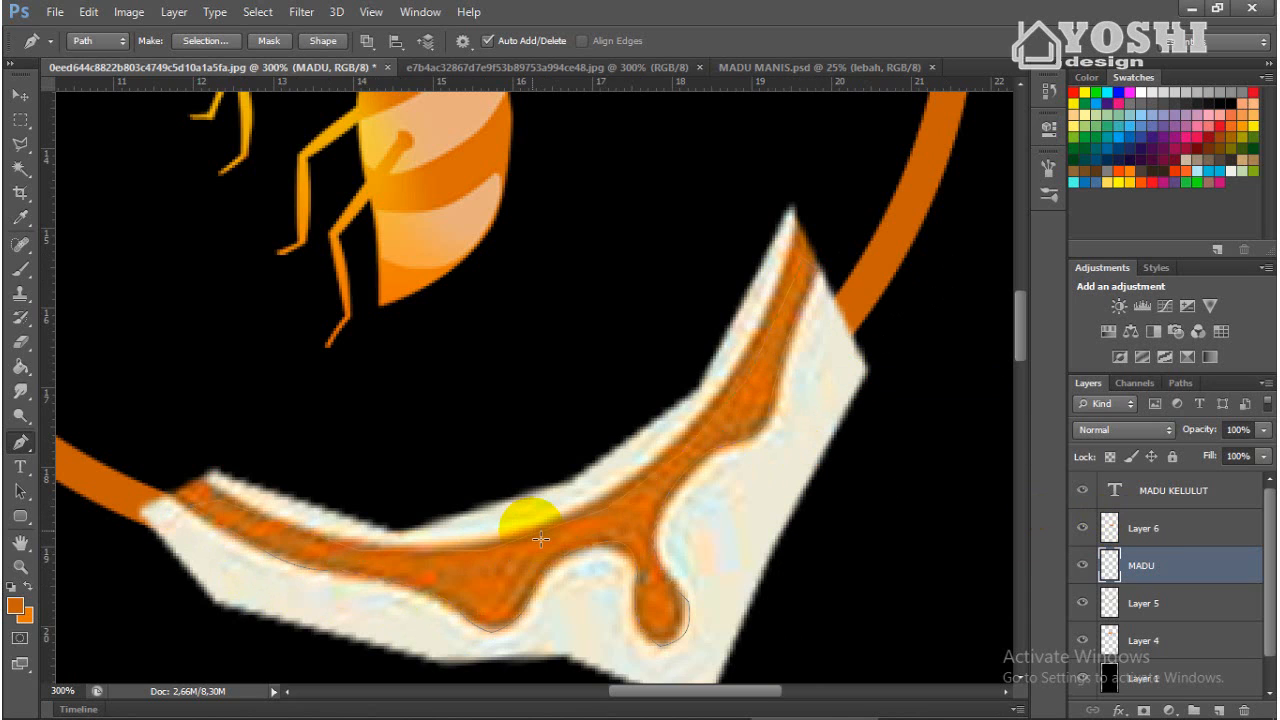
{"action": "key", "text": "ctrl+minus"}
{"action": "key", "text": "ctrl+minus"}
{"action": "left_click", "coordinate": [205, 41]}
{"action": "left_click", "coordinate": [737, 200]}
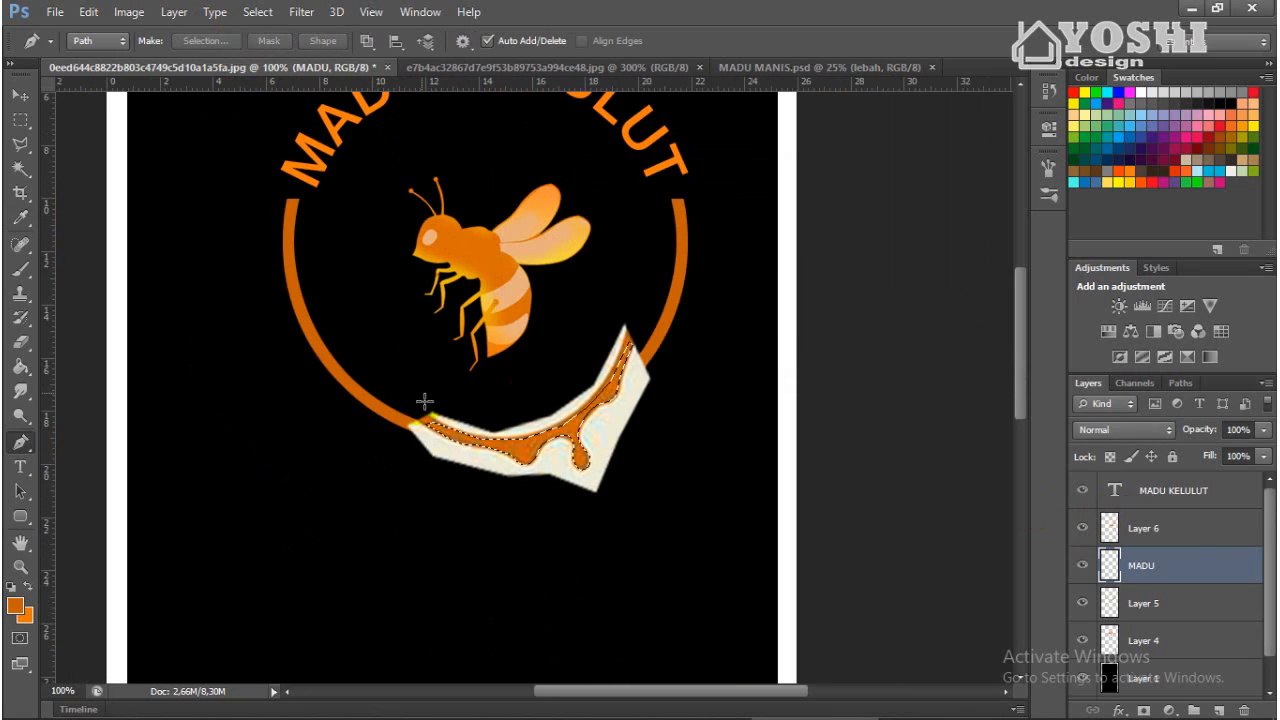
{"action": "left_click", "coordinate": [15, 605]}
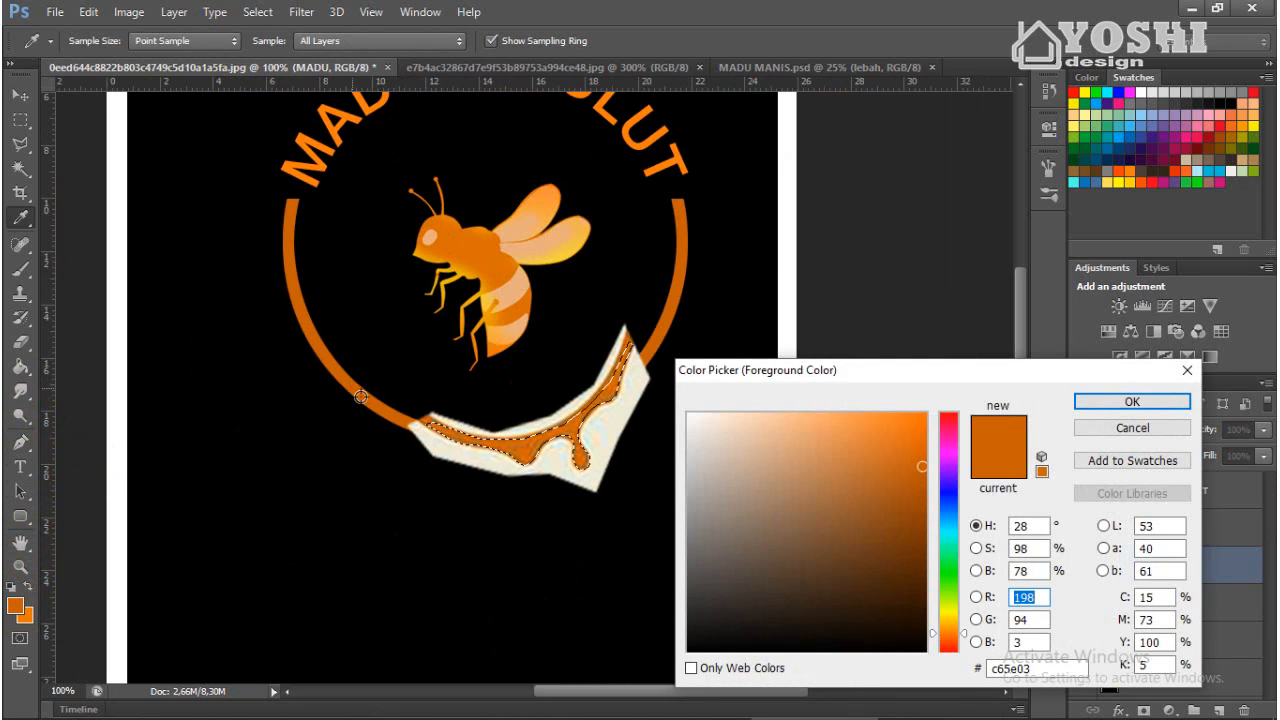
{"action": "key", "text": "Return"}
{"action": "left_click", "coordinate": [20, 366]}
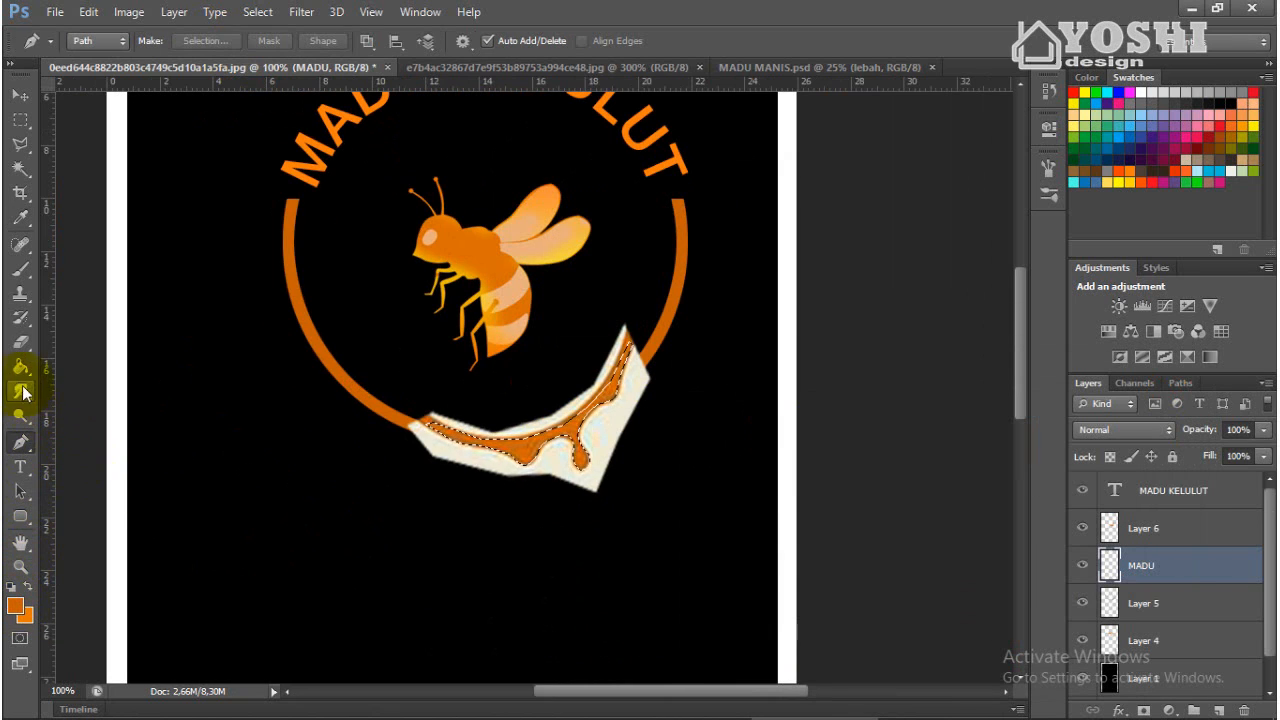
Delete the copied reference drip on Layer 6 and clear the selection.
{"action": "left_click", "coordinate": [1082, 528]}
{"action": "right_click", "coordinate": [1150, 528]}
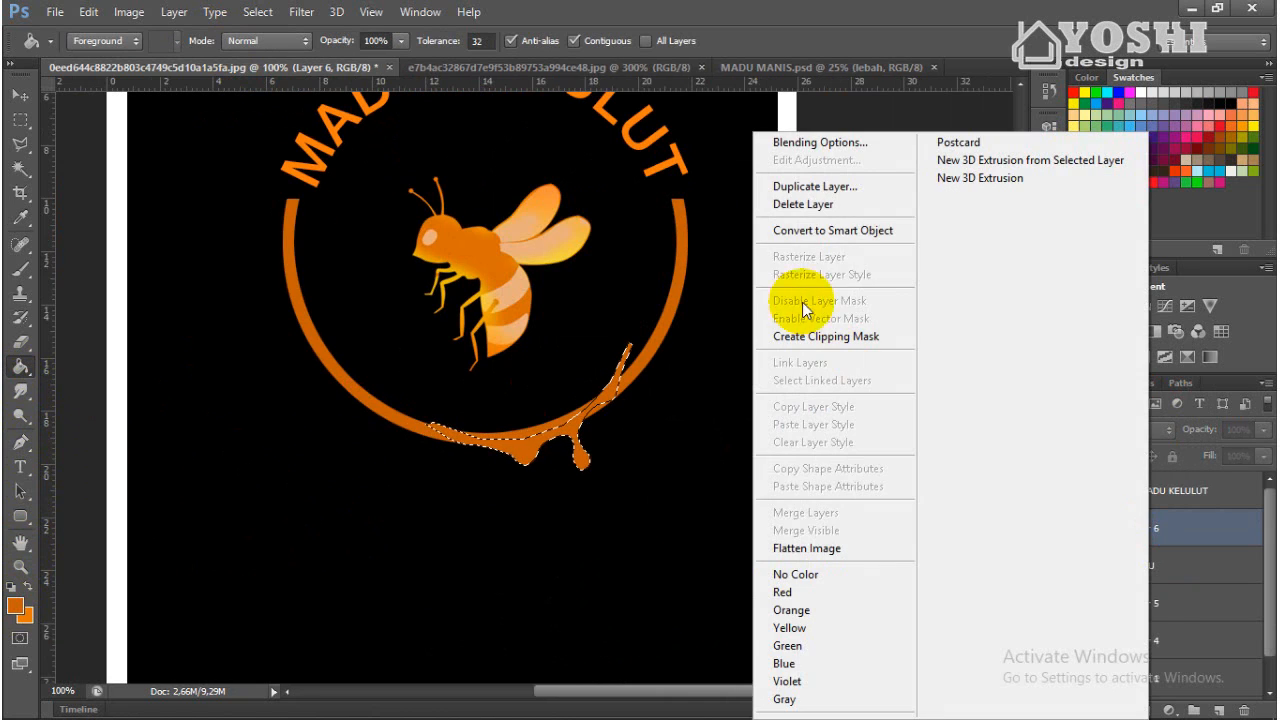
{"action": "left_click", "coordinate": [803, 204]}
{"action": "left_click", "coordinate": [603, 280]}
{"action": "key", "text": "v"}
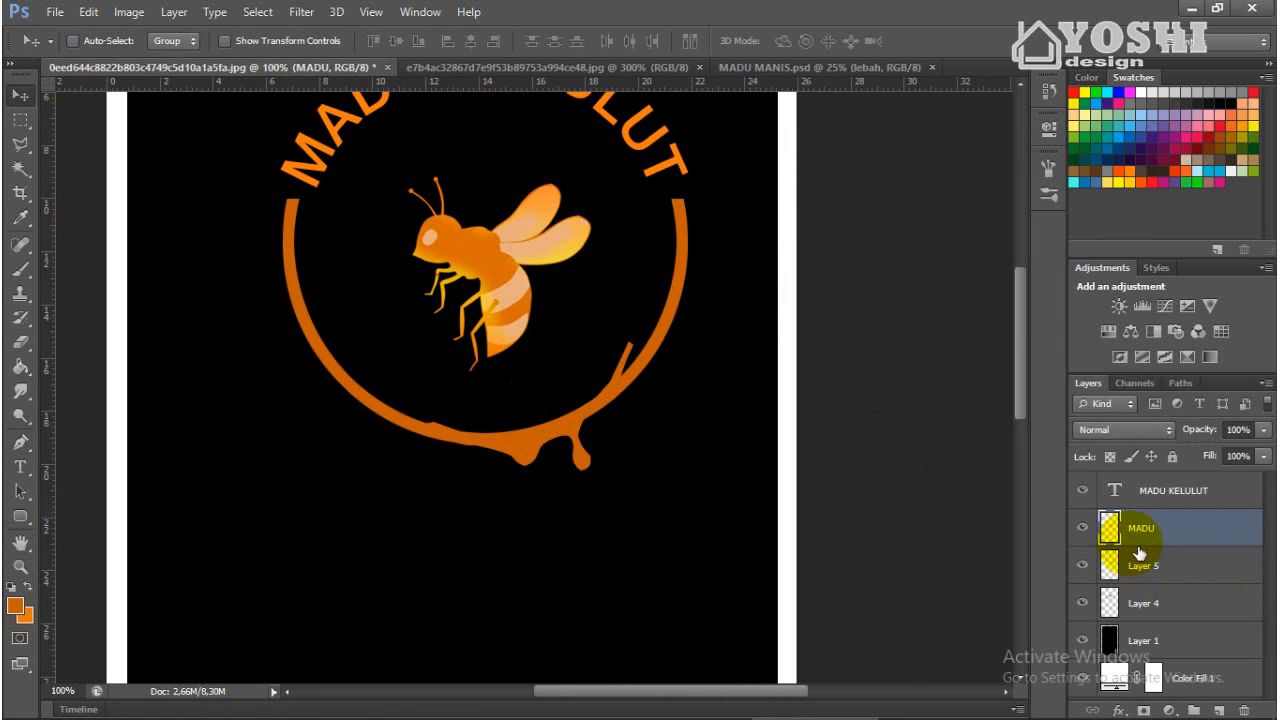
Enlarge the redrawn drip to about 128% and align it with the ring's lower edge.
{"action": "key", "text": "ctrl+t"}
{"action": "left_click_drag", "start_coordinate": [617, 347], "coordinate": [674, 309]}
{"action": "left_click_drag", "start_coordinate": [609, 396], "coordinate": [600, 400]}
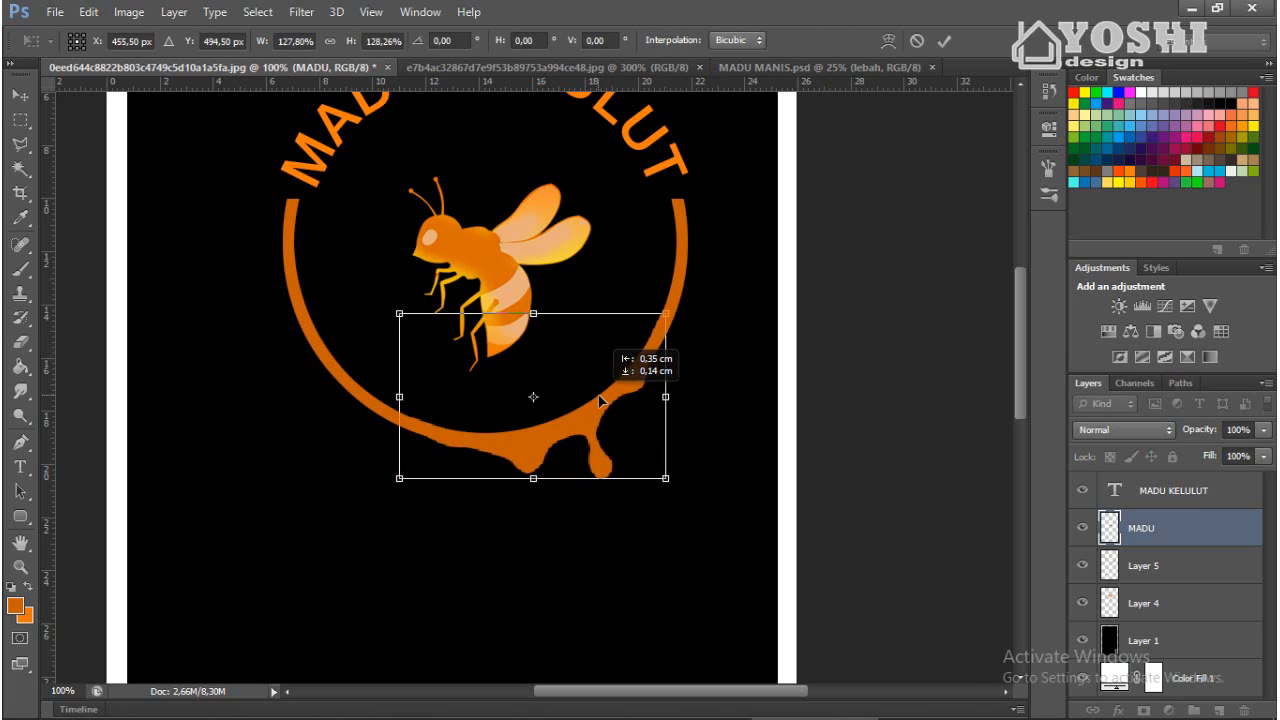
{"action": "left_click", "coordinate": [943, 42]}
Clean up the drip's ends where they join the ring, using the Eraser at 100% opacity.
{"action": "left_click", "coordinate": [20, 341]}
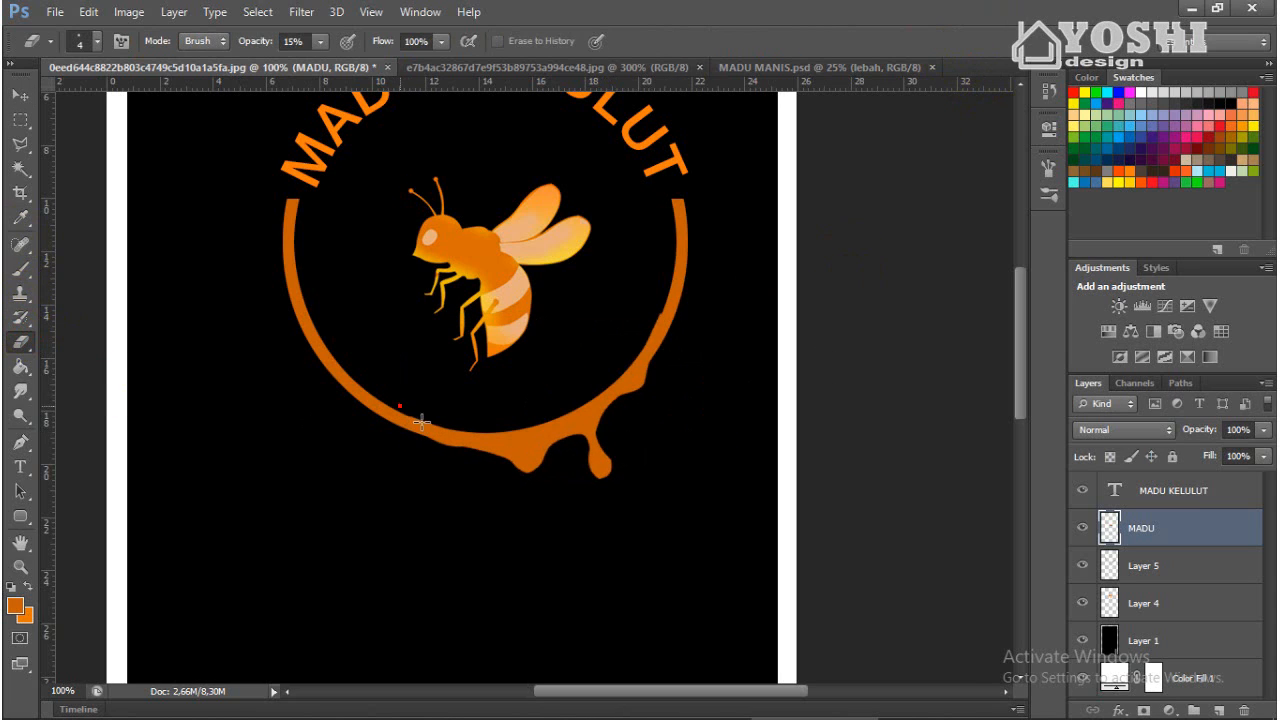
{"action": "left_click", "coordinate": [322, 46]}
{"action": "left_click", "coordinate": [1084, 566]}
{"action": "left_click", "coordinate": [1084, 566]}
Combine the MADU drip and Layer 5 ring into one smart object and rasterize it.
{"action": "right_click", "coordinate": [1134, 556]}
{"action": "left_click", "coordinate": [790, 232]}
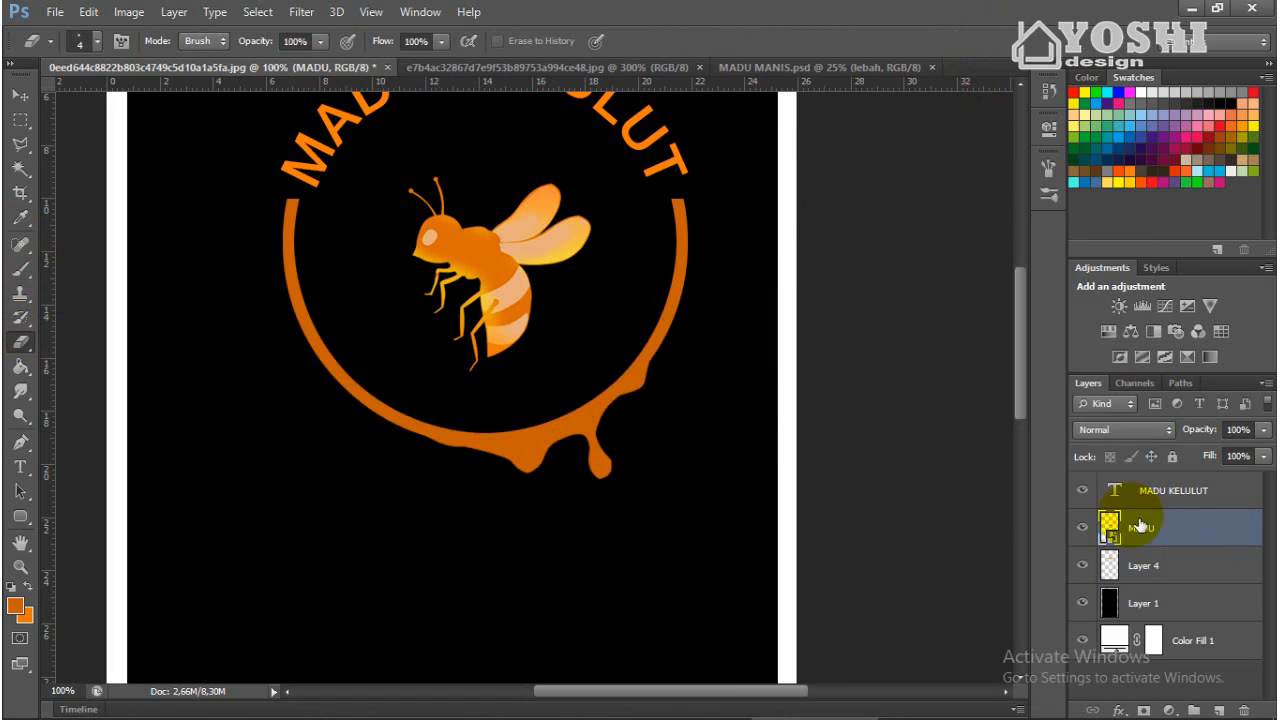
{"action": "right_click", "coordinate": [1137, 525]}
{"action": "left_click", "coordinate": [796, 302]}
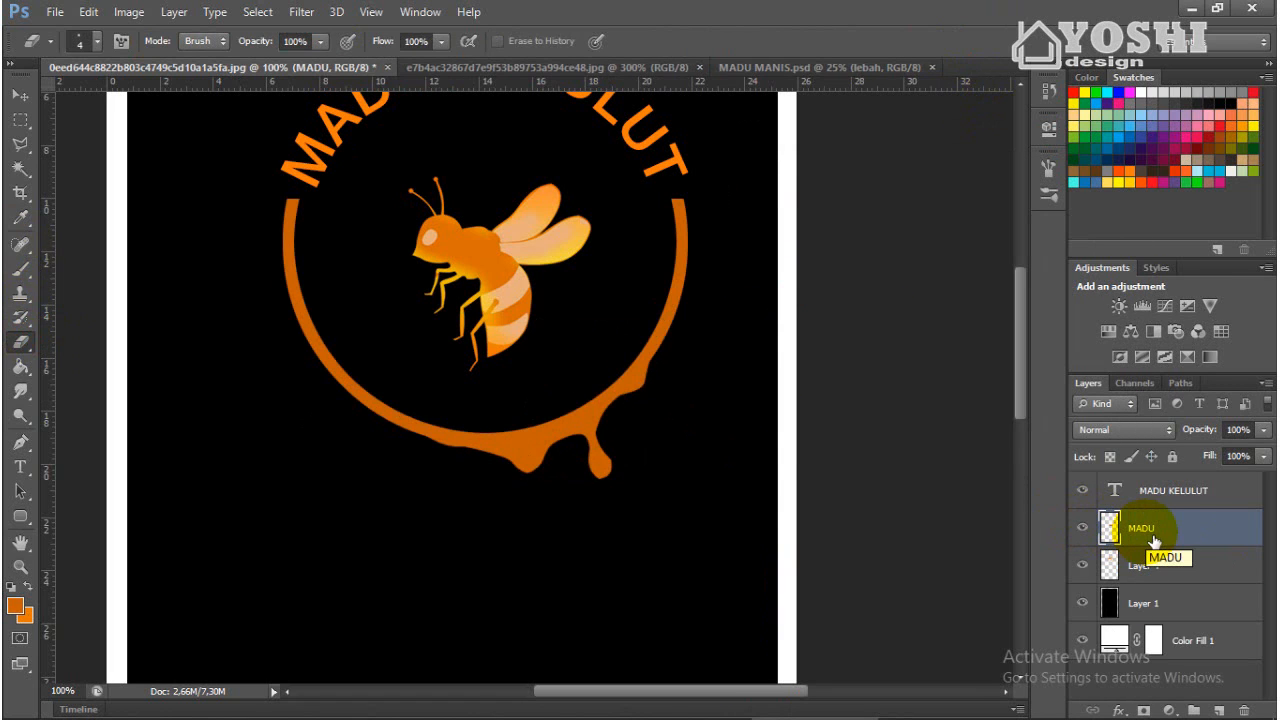
Select the ring-and-drip shape's pixels, brush pale peach highlights over them at 38% opacity, and deselect.
{"action": "left_click", "coordinate": [1110, 528], "text": "ctrl"}
{"action": "left_click", "coordinate": [14, 605]}
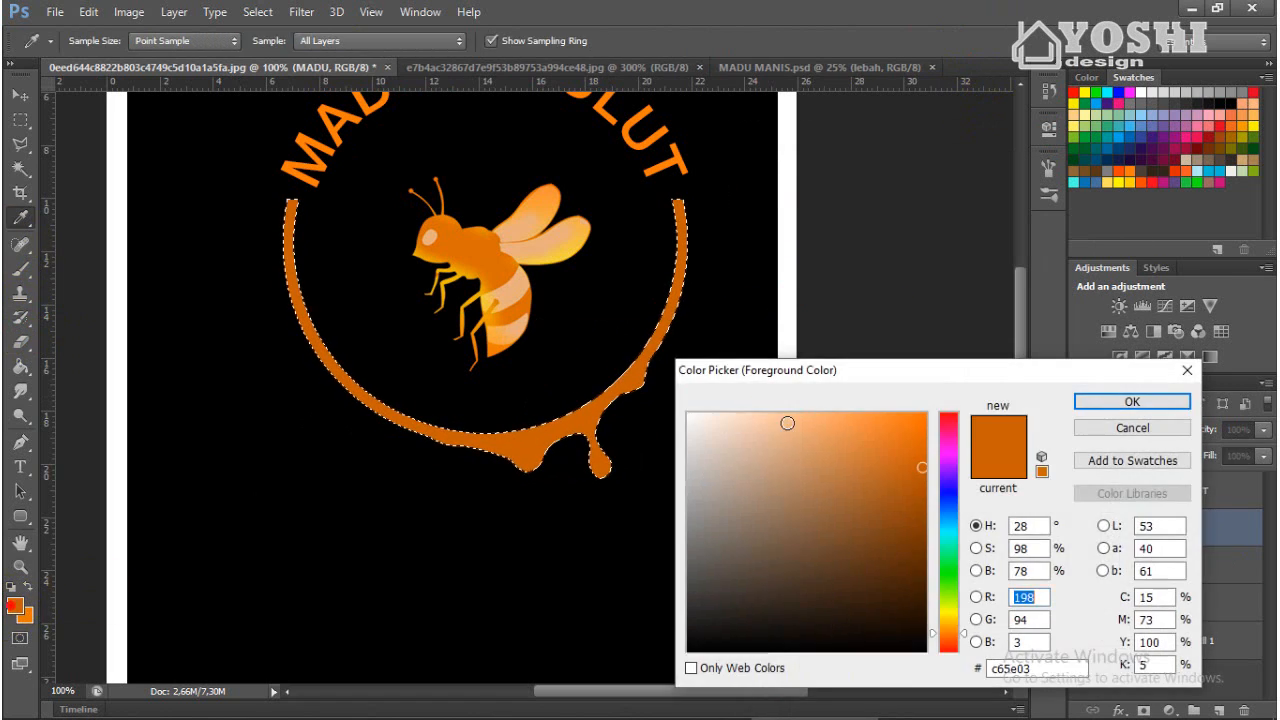
{"action": "left_click", "coordinate": [741, 421]}
{"action": "key", "text": "Return"}
{"action": "key", "text": "b"}
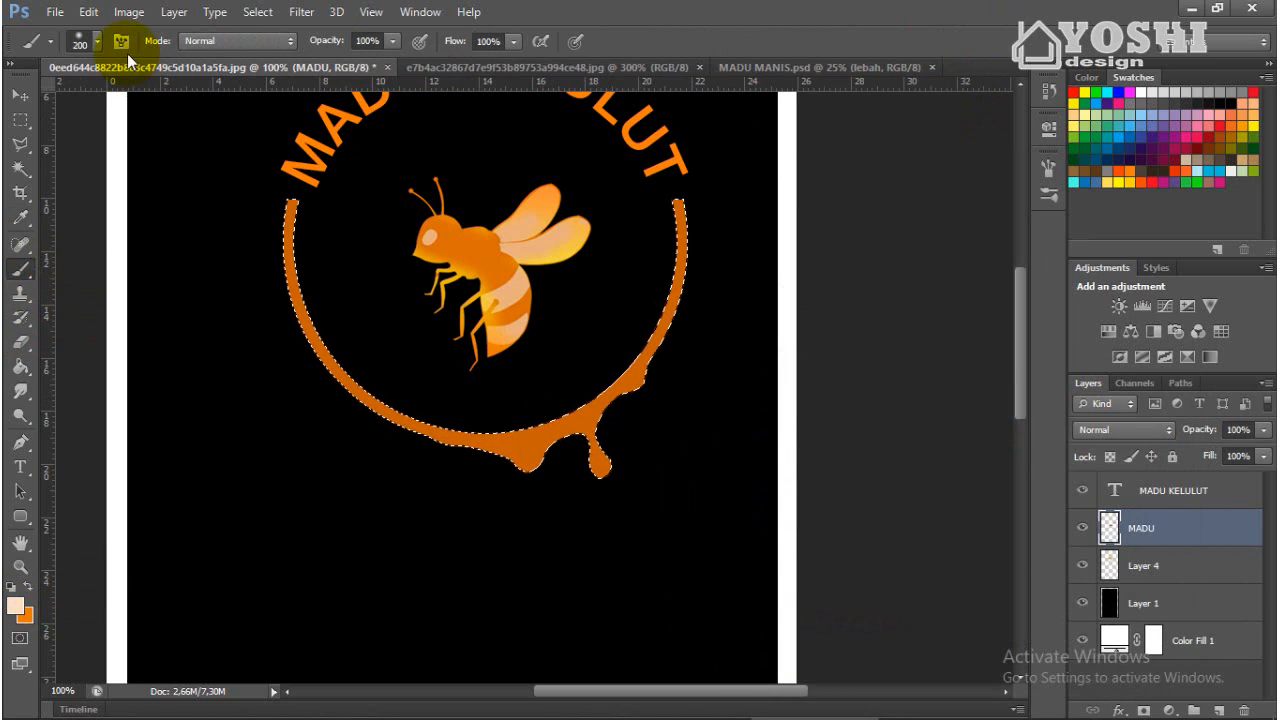
{"action": "left_click", "coordinate": [391, 44]}
{"action": "left_click", "coordinate": [336, 68]}
{"action": "mouse_move", "coordinate": [627, 208]}
{"action": "left_mouse_down"}
{"action": "mouse_move", "coordinate": [643, 251]}
{"action": "mouse_move", "coordinate": [620, 338]}
{"action": "mouse_move", "coordinate": [543, 405]}
{"action": "mouse_move", "coordinate": [354, 291]}
{"action": "mouse_move", "coordinate": [343, 235]}
{"action": "left_mouse_up"}
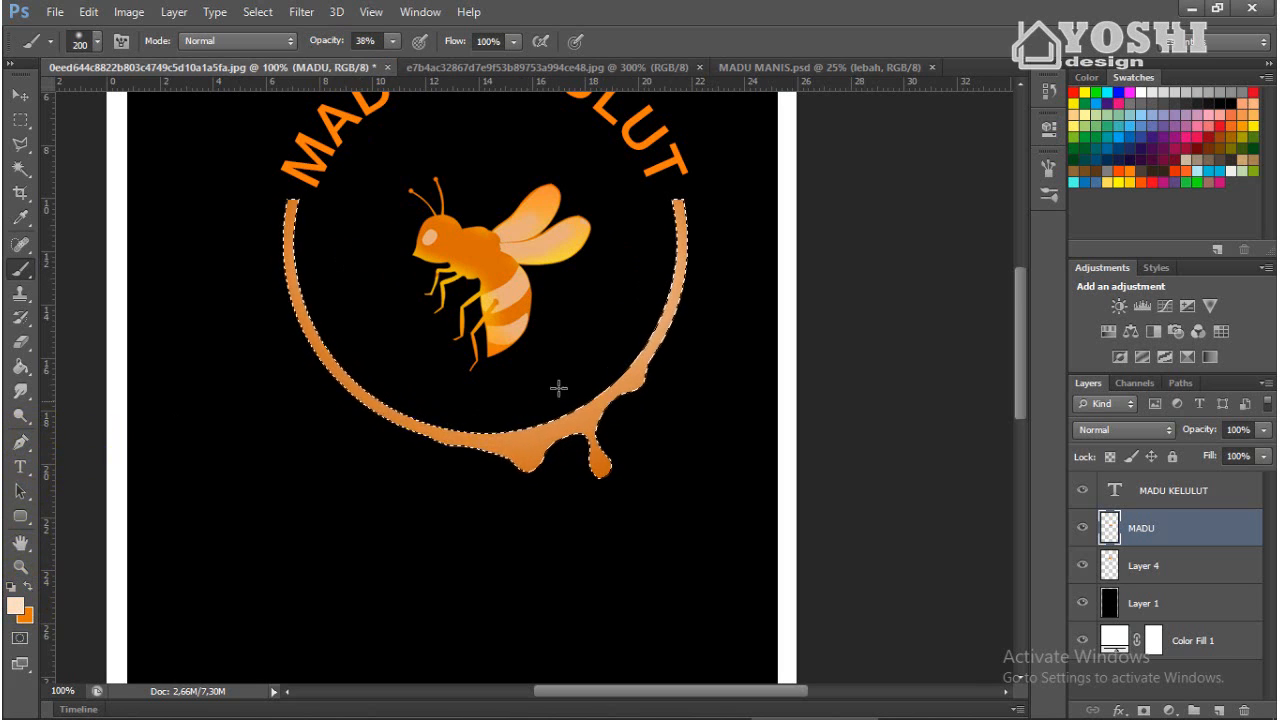
{"action": "scroll", "coordinate": [600, 350], "scroll_direction": "up", "scroll_amount": 3}
{"action": "key", "text": "ctrl+d"}
{"action": "key", "text": "v"}
{"action": "scroll", "coordinate": [600, 360], "scroll_direction": "up", "scroll_amount": 1}
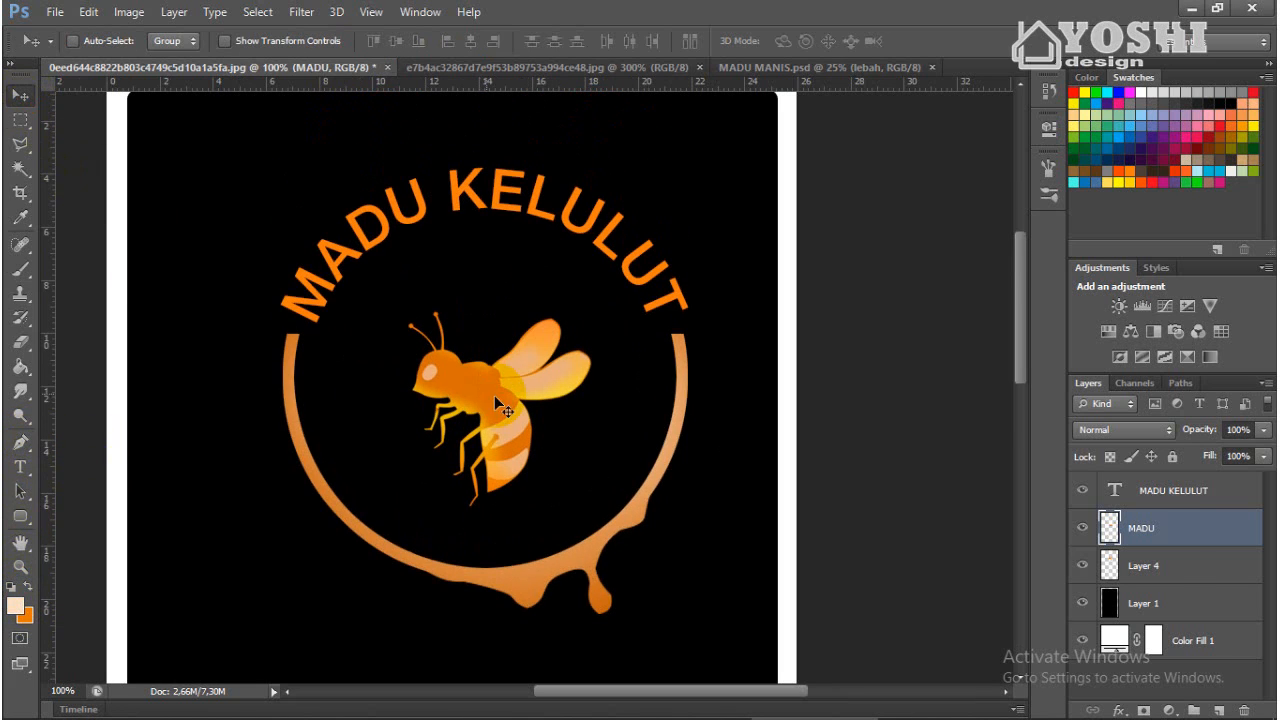
Rename the bee's layer, Layer 4, as LEBAH.
{"action": "left_click", "coordinate": [1180, 568]}
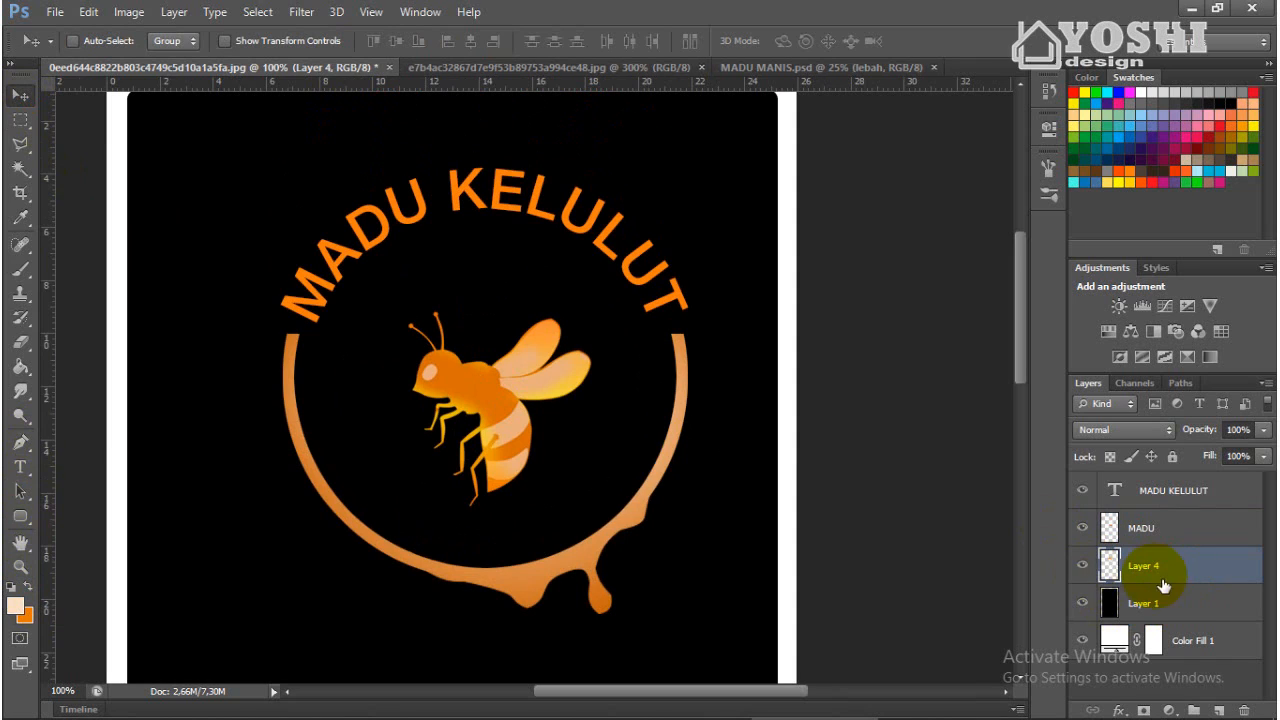
{"action": "type", "text": "LEBA"}
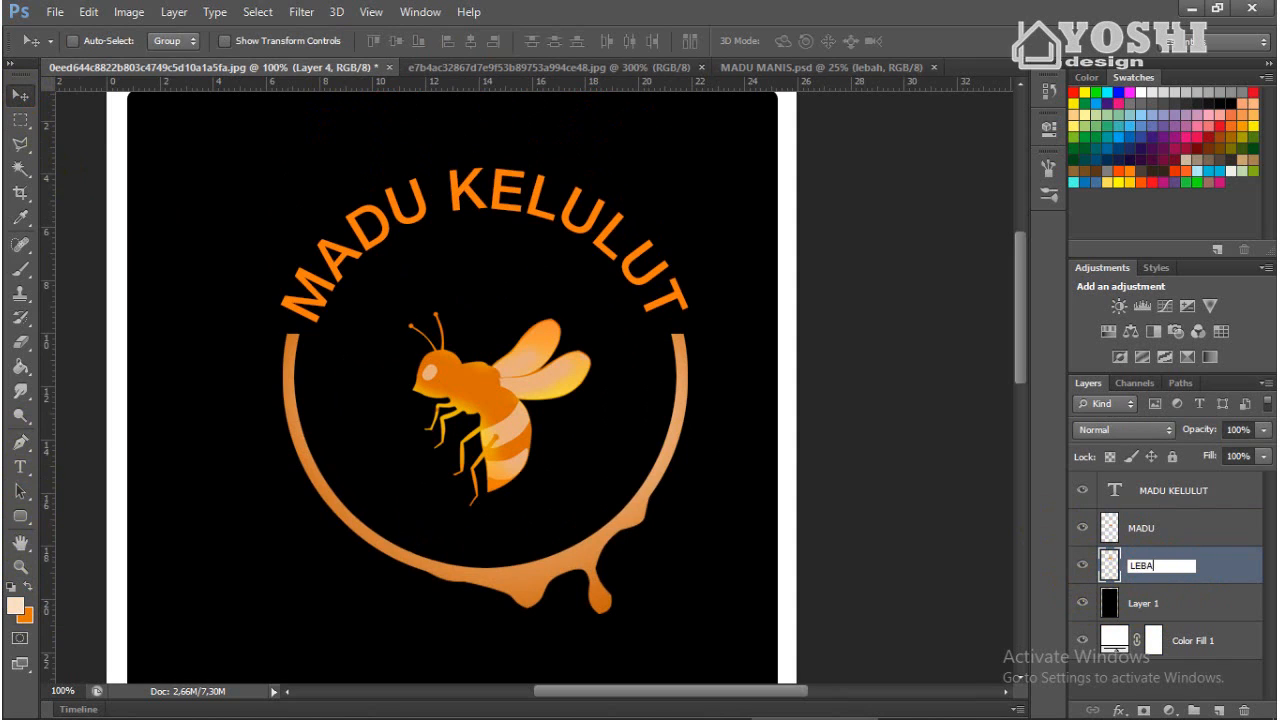
{"action": "type", "text": "H"}
{"action": "left_click", "coordinate": [1150, 570]}
Shrink and tilt the bee and place it standing on the ring's lower-left curve.
{"action": "key", "text": "ctrl+t"}
{"action": "left_click_drag", "start_coordinate": [591, 312], "coordinate": [514, 394]}
{"action": "left_click_drag", "start_coordinate": [543, 494], "coordinate": [549, 477]}
{"action": "left_click_drag", "start_coordinate": [491, 473], "coordinate": [447, 526]}
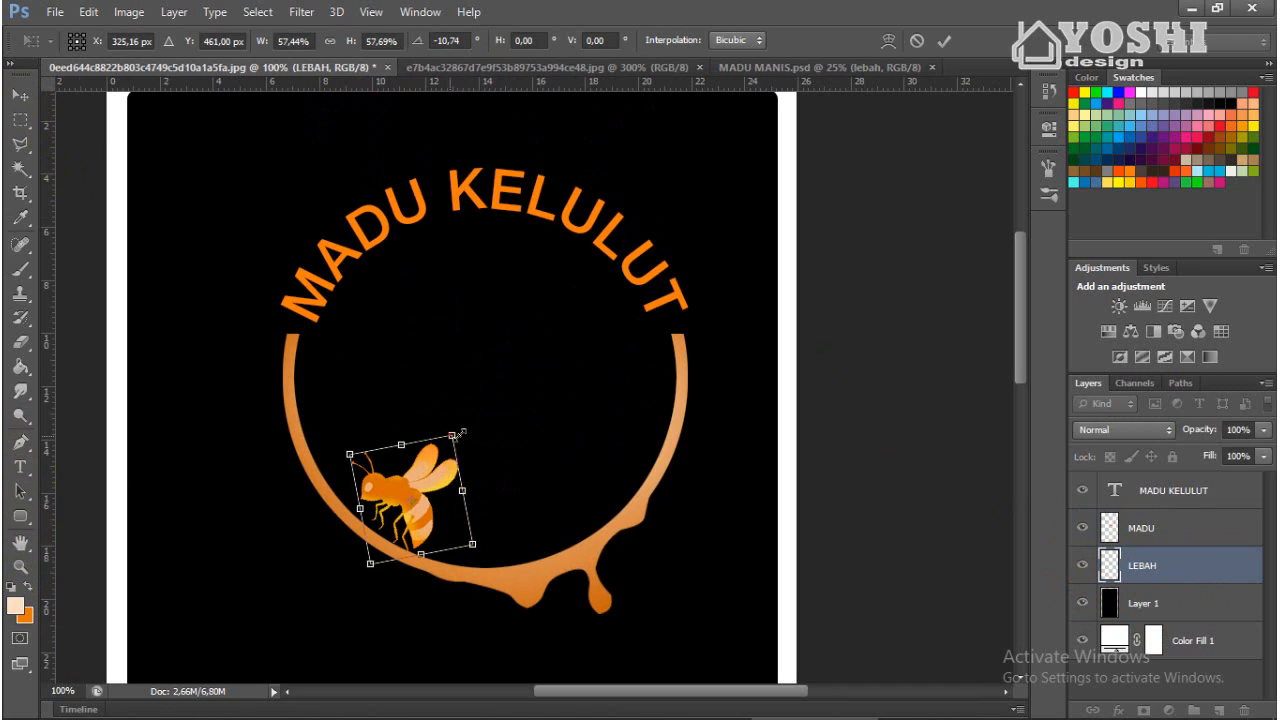
{"action": "left_click_drag", "start_coordinate": [457, 434], "coordinate": [464, 410]}
{"action": "left_click_drag", "start_coordinate": [454, 486], "coordinate": [456, 499]}
{"action": "key", "text": "Return"}
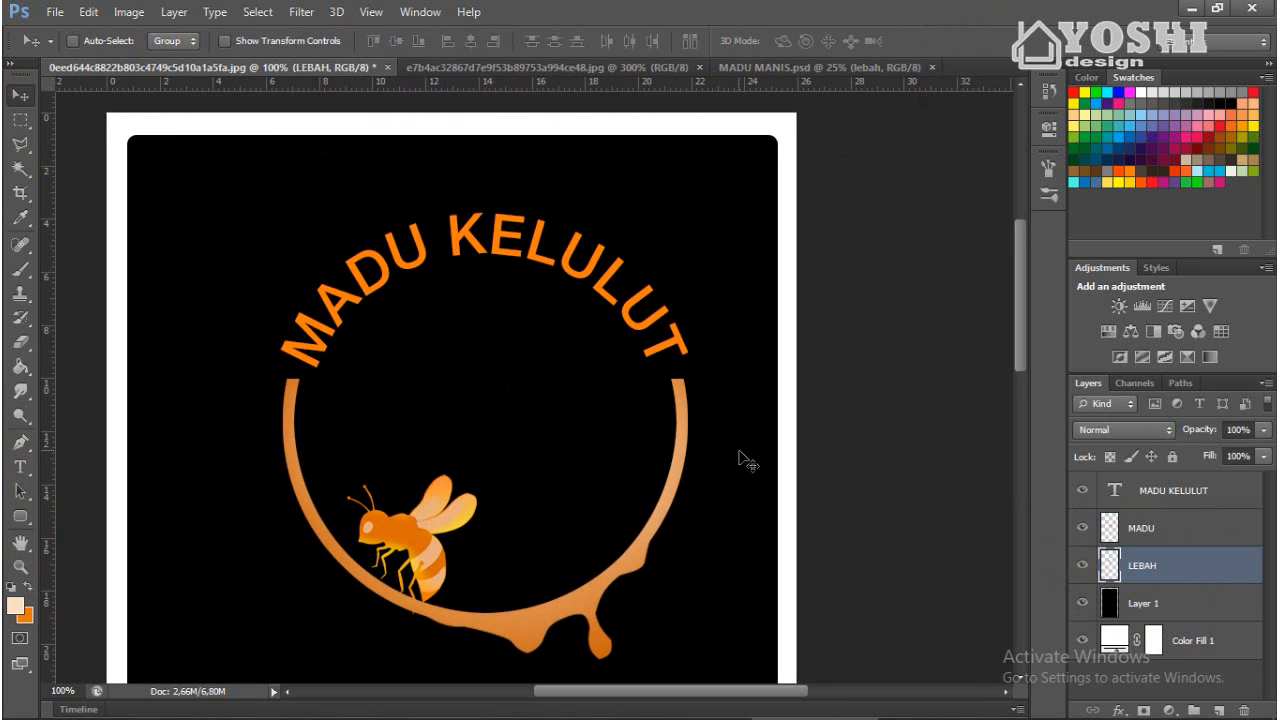
{"action": "scroll", "coordinate": [743, 460], "scroll_direction": "down", "scroll_amount": 2}
{"action": "scroll", "coordinate": [560, 316], "scroll_direction": "up", "scroll_amount": 2}
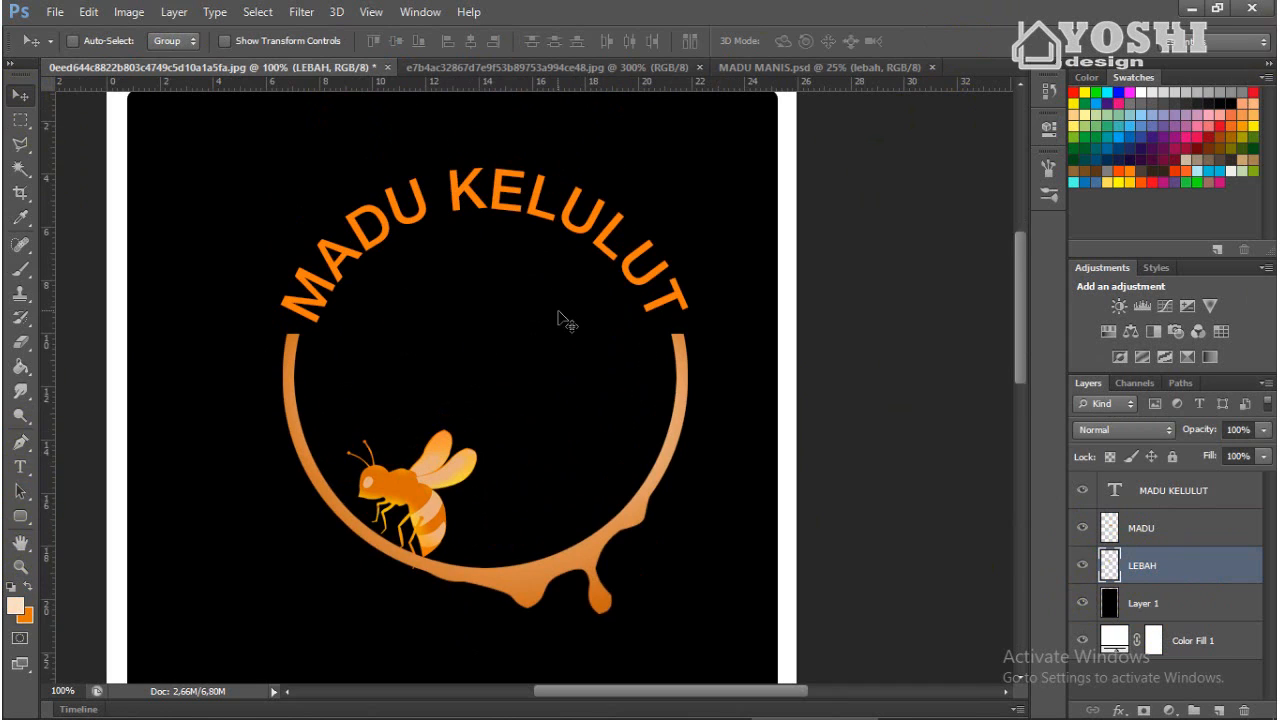
Add a new layer above MADU and set the text colour to the orange of the MADU KELULUT lettering.
{"action": "scroll", "coordinate": [545, 321], "scroll_direction": "down", "scroll_amount": 1}
{"action": "left_click", "coordinate": [1150, 540]}
{"action": "left_click", "coordinate": [20, 467]}
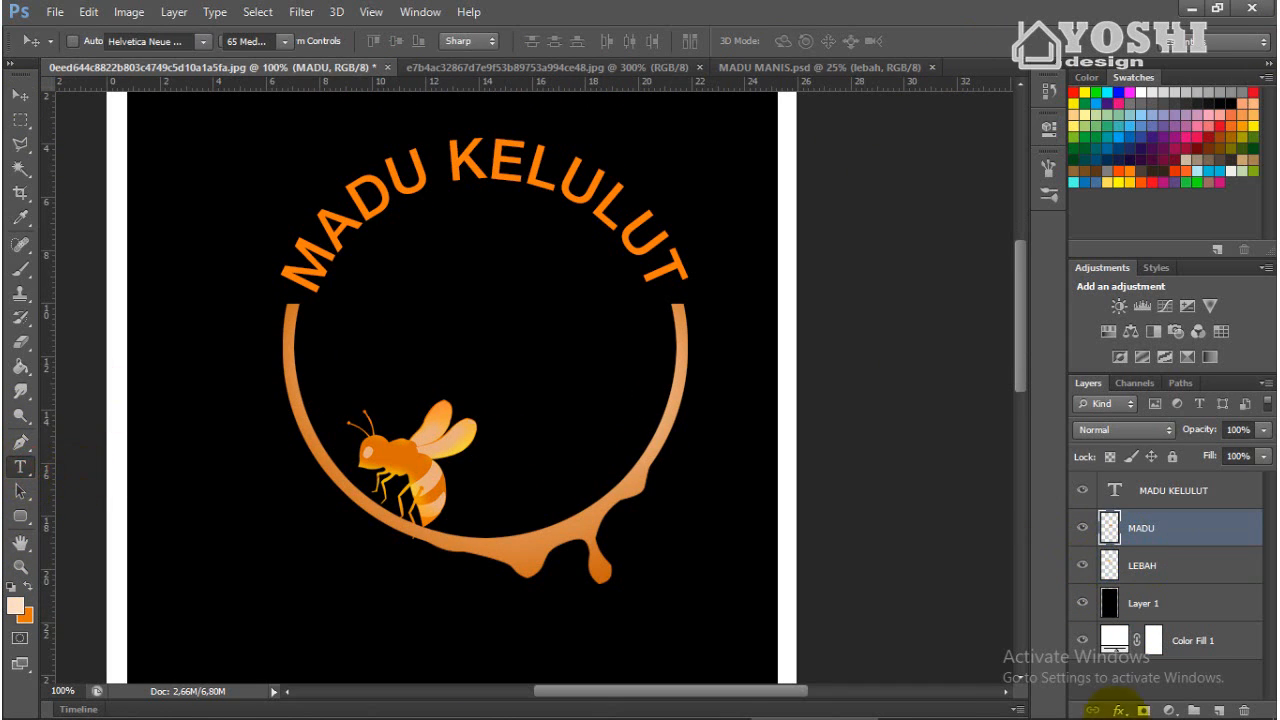
{"action": "left_click", "coordinate": [1219, 710]}
{"action": "scroll", "coordinate": [508, 254], "scroll_direction": "down", "scroll_amount": 1}
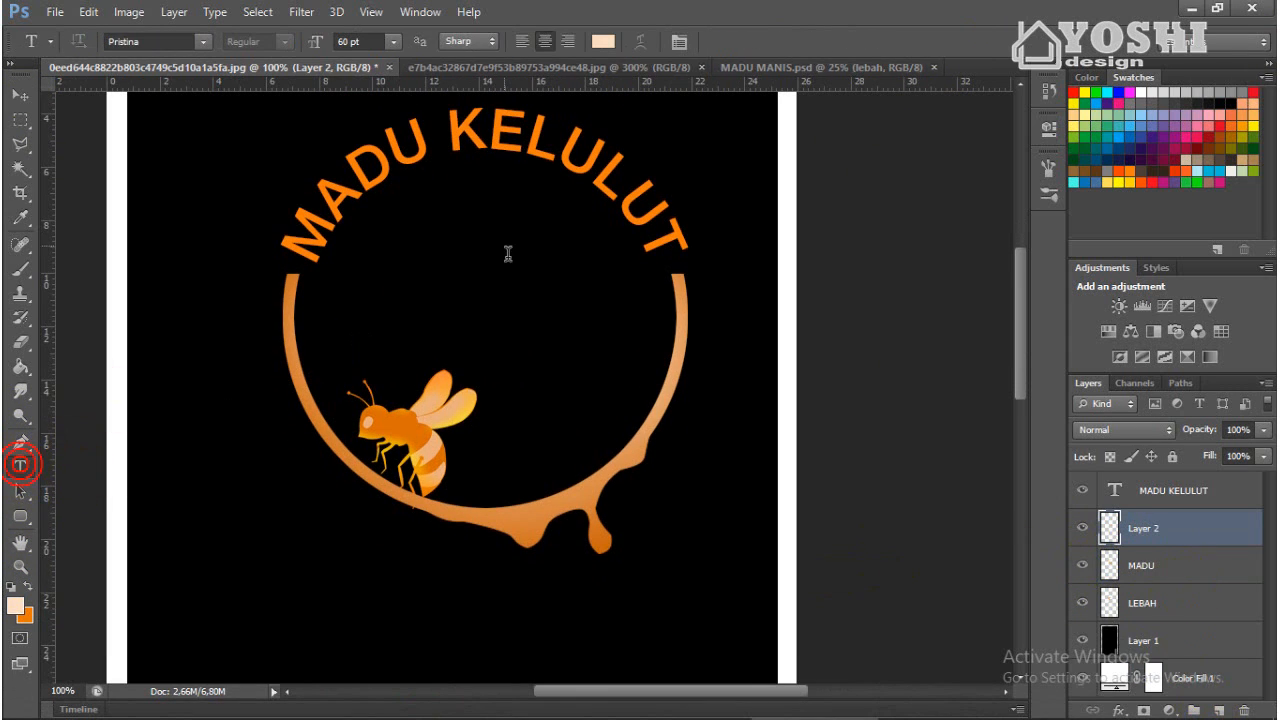
{"action": "left_click", "coordinate": [603, 41]}
{"action": "left_click", "coordinate": [378, 198]}
{"action": "left_click", "coordinate": [1100, 402]}
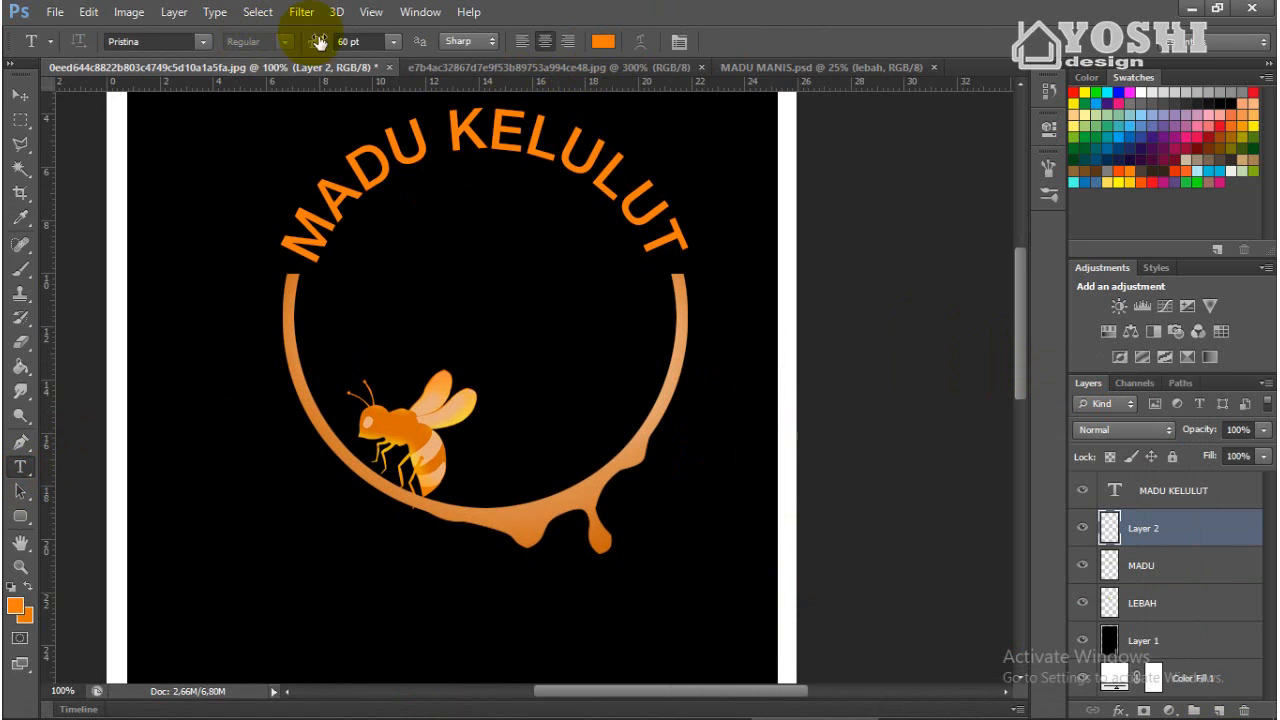
Add the letters R and B as separate 150 pt Pristina text layers below the ring.
{"action": "left_click", "coordinate": [355, 42]}
{"action": "type", "text": "150"}
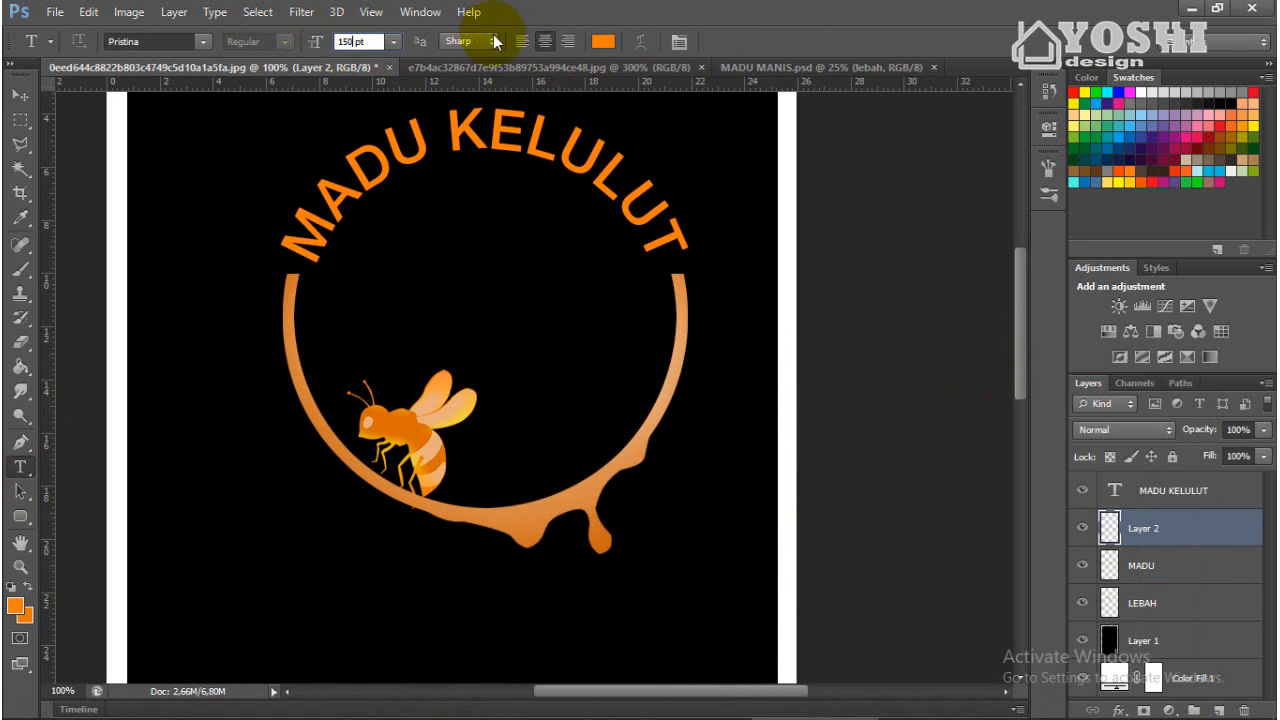
{"action": "left_click", "coordinate": [337, 576]}
{"action": "type", "text": "R"}
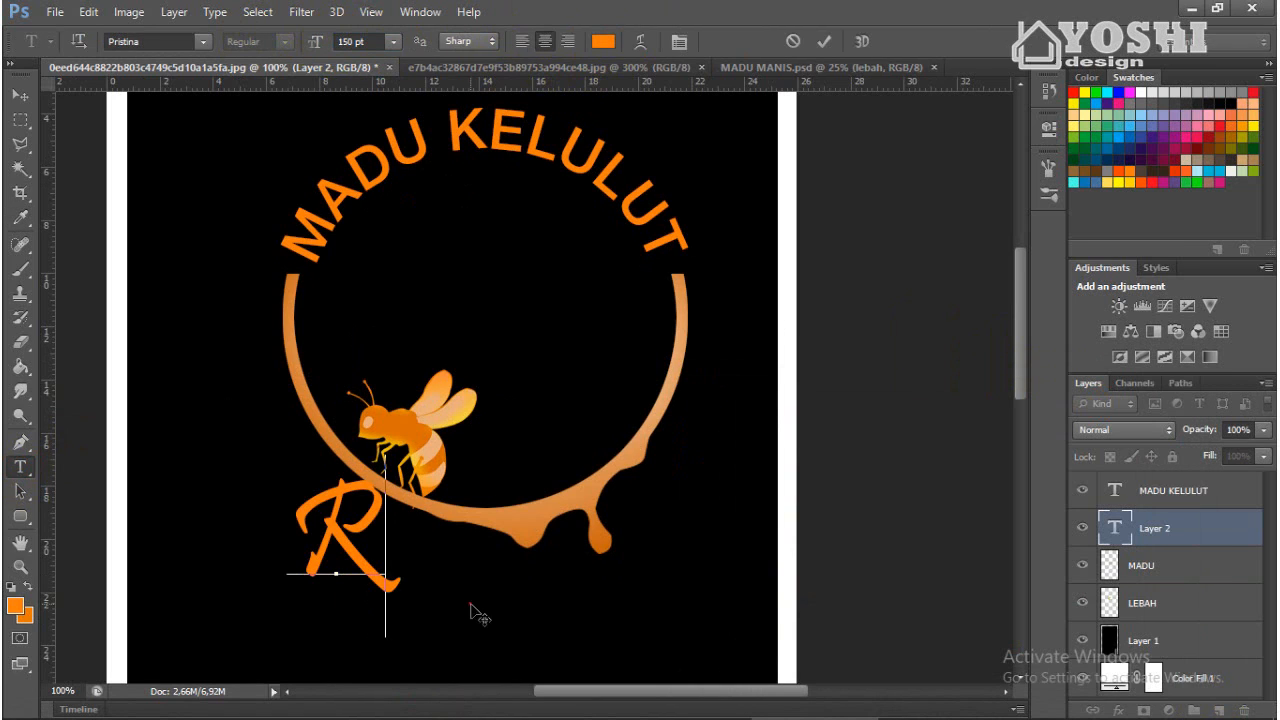
{"action": "left_click", "coordinate": [512, 598]}
{"action": "type", "text": "B"}
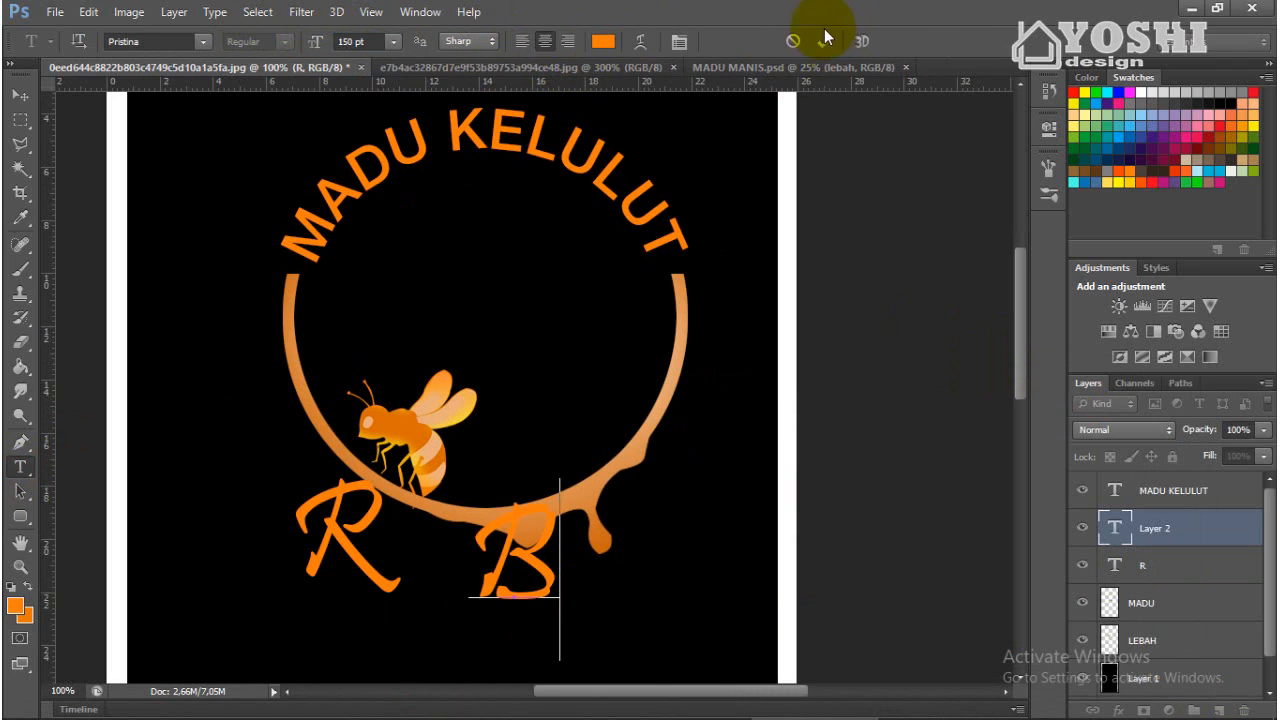
{"action": "left_click", "coordinate": [824, 41]}
Enlarge the letter R to about 169% and place it inside the ring, above the bee.
{"action": "left_click", "coordinate": [20, 95]}
{"action": "left_click", "coordinate": [1142, 640]}
{"action": "left_click", "coordinate": [1142, 565]}
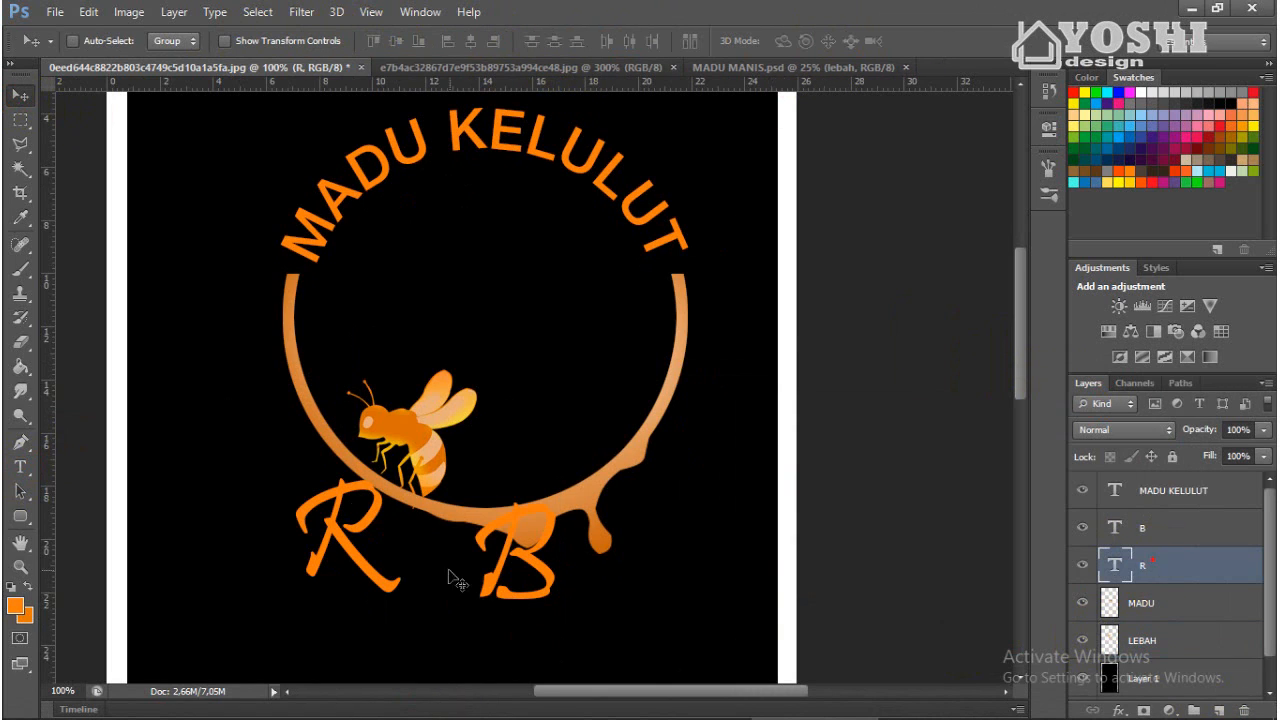
{"action": "left_click_drag", "start_coordinate": [365, 556], "coordinate": [445, 275]}
{"action": "key", "text": "ctrl+t"}
{"action": "left_click_drag", "start_coordinate": [480, 374], "coordinate": [601, 494]}
{"action": "left_click_drag", "start_coordinate": [556, 433], "coordinate": [520, 400]}
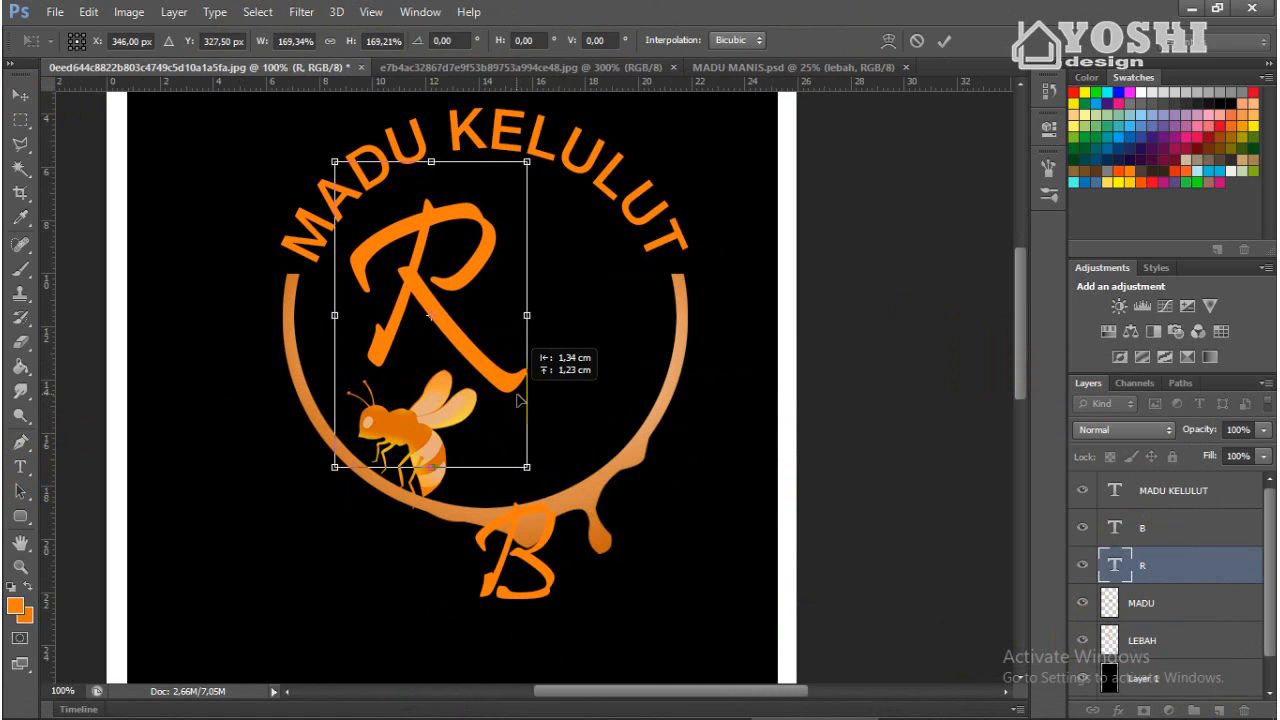
{"action": "left_click", "coordinate": [944, 42]}
Enlarge the letter B to about 154% and place it inside the ring, beside the R's leg.
{"action": "left_click", "coordinate": [1142, 527]}
{"action": "left_click_drag", "start_coordinate": [515, 560], "coordinate": [549, 369]}
{"action": "key", "text": "ctrl+t"}
{"action": "left_click_drag", "start_coordinate": [580, 268], "coordinate": [584, 333]}
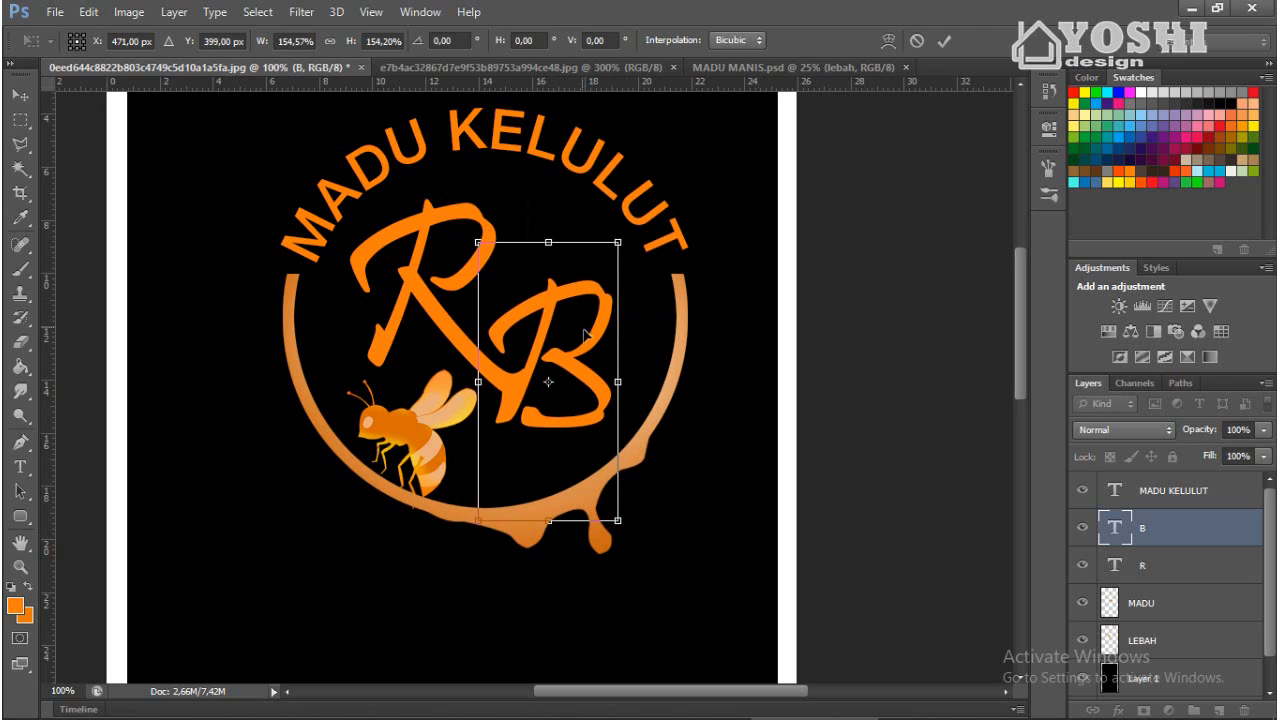
{"action": "scroll", "coordinate": [584, 333], "scroll_direction": "up", "scroll_amount": 1}
{"action": "left_click", "coordinate": [944, 40]}
{"action": "left_click", "coordinate": [1143, 640]}
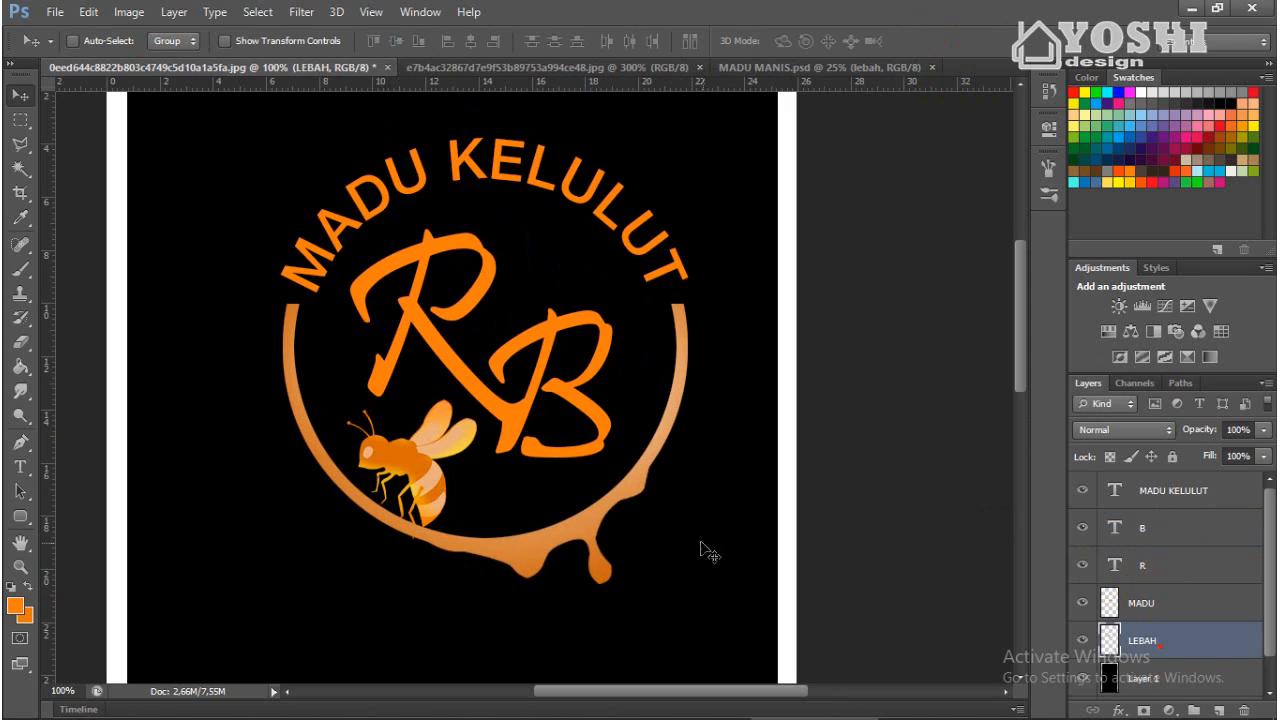
Combine the R and B text layers into one smart object and rasterize it.
{"action": "scroll", "coordinate": [465, 493], "scroll_direction": "up", "scroll_amount": 1}
{"action": "left_click", "coordinate": [1170, 528]}
{"action": "left_click", "coordinate": [1174, 565], "text": "shift"}
{"action": "right_click", "coordinate": [1174, 565]}
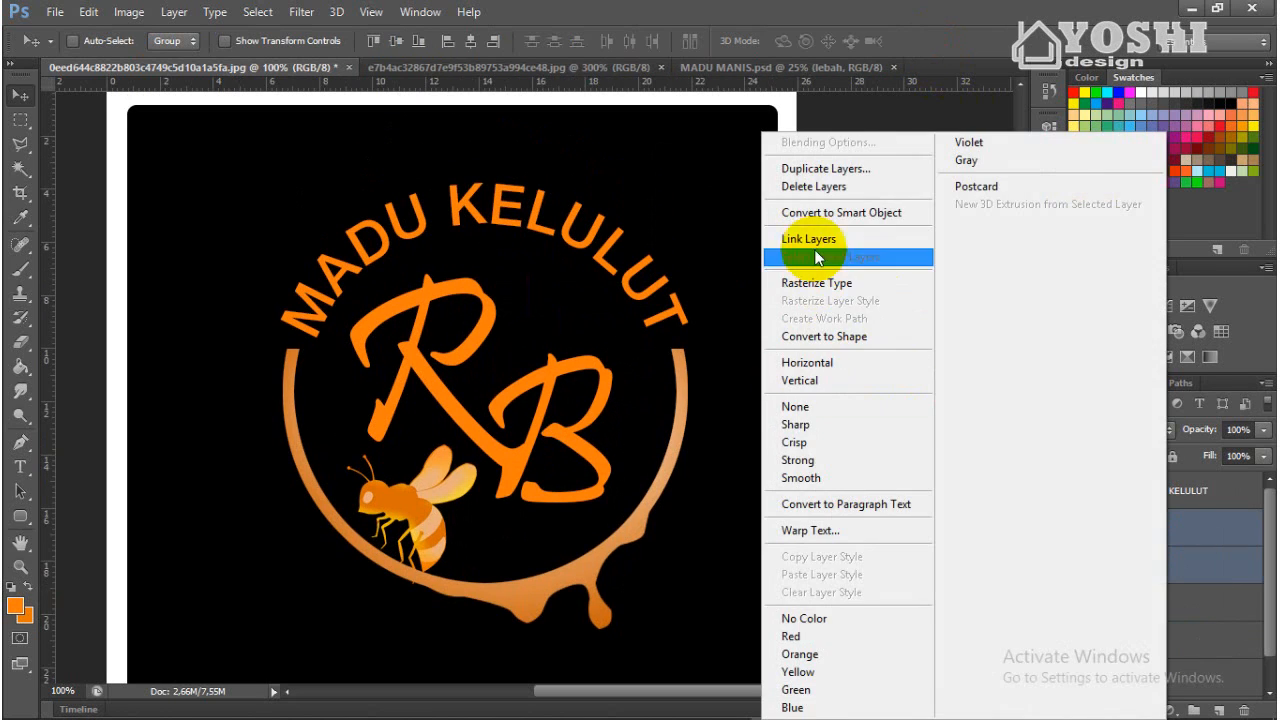
{"action": "left_click", "coordinate": [824, 214]}
{"action": "right_click", "coordinate": [1155, 520]}
{"action": "left_click", "coordinate": [814, 329]}
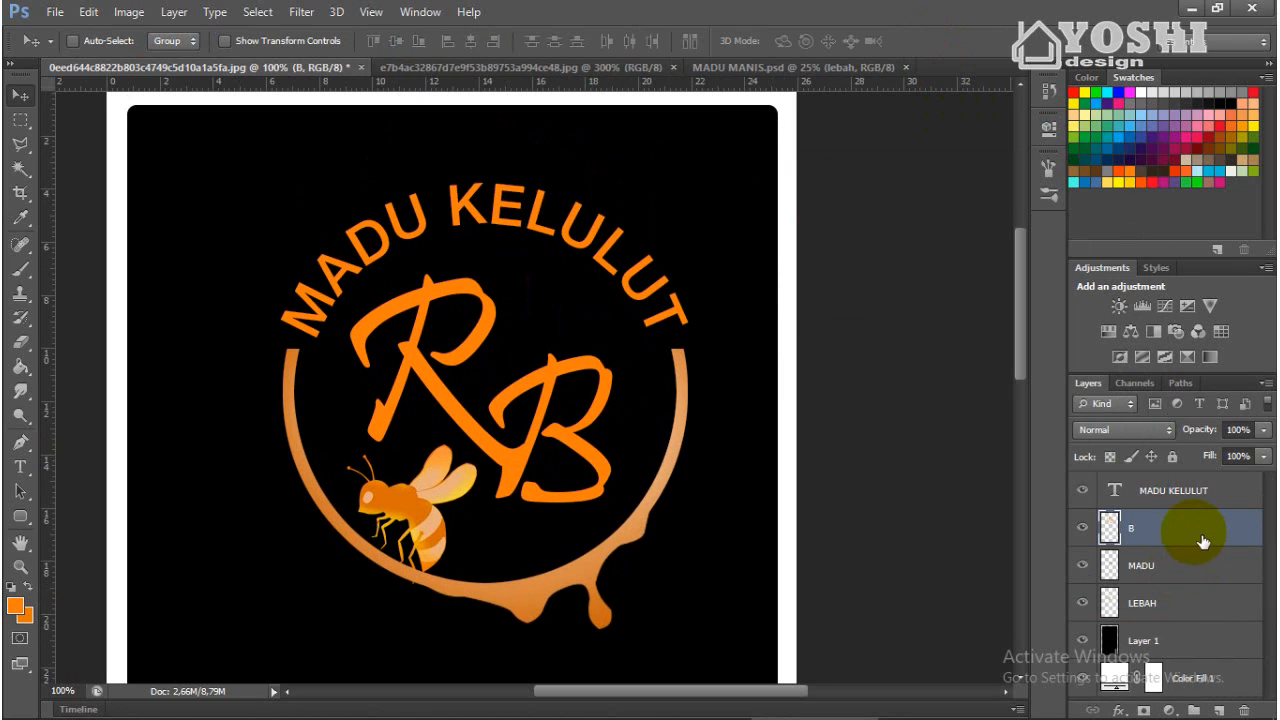
Duplicate the RB lettering layer, brush the copy's pixels solid white at 100% opacity, and deselect.
{"action": "key", "text": "ctrl+j"}
{"action": "key", "text": "b"}
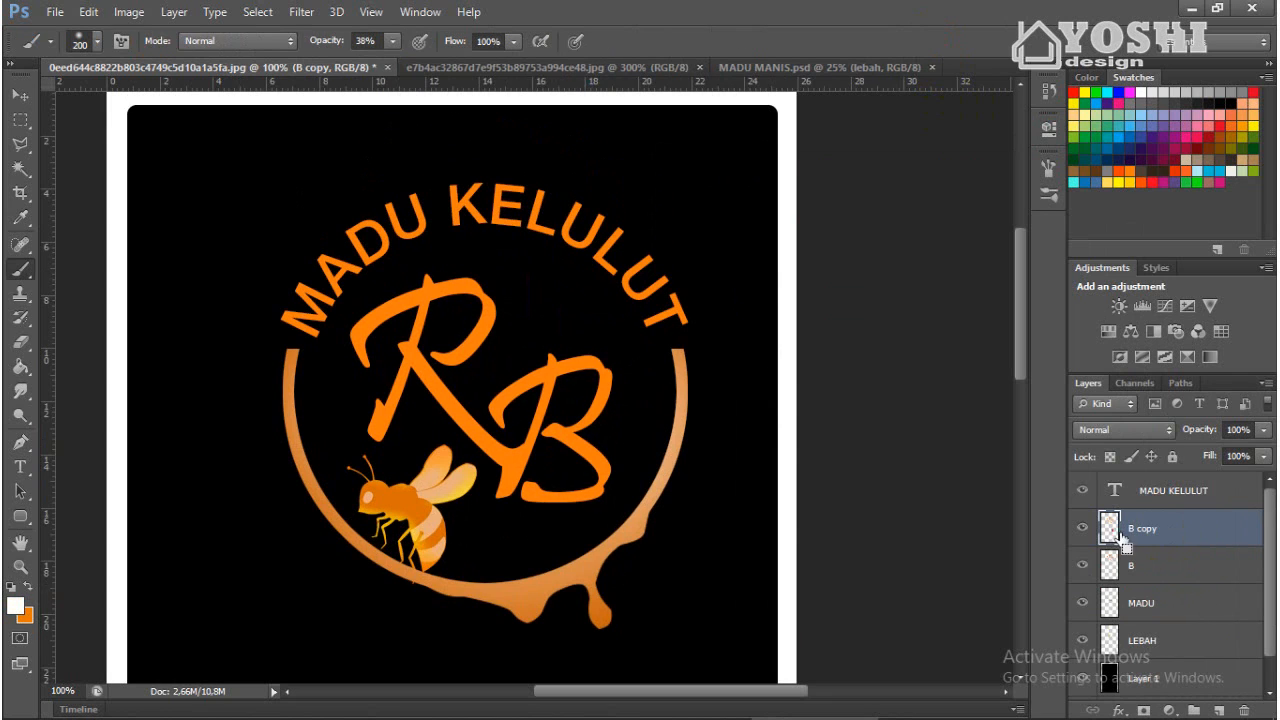
{"action": "left_click", "coordinate": [1110, 528], "text": "ctrl"}
{"action": "left_click", "coordinate": [96, 43]}
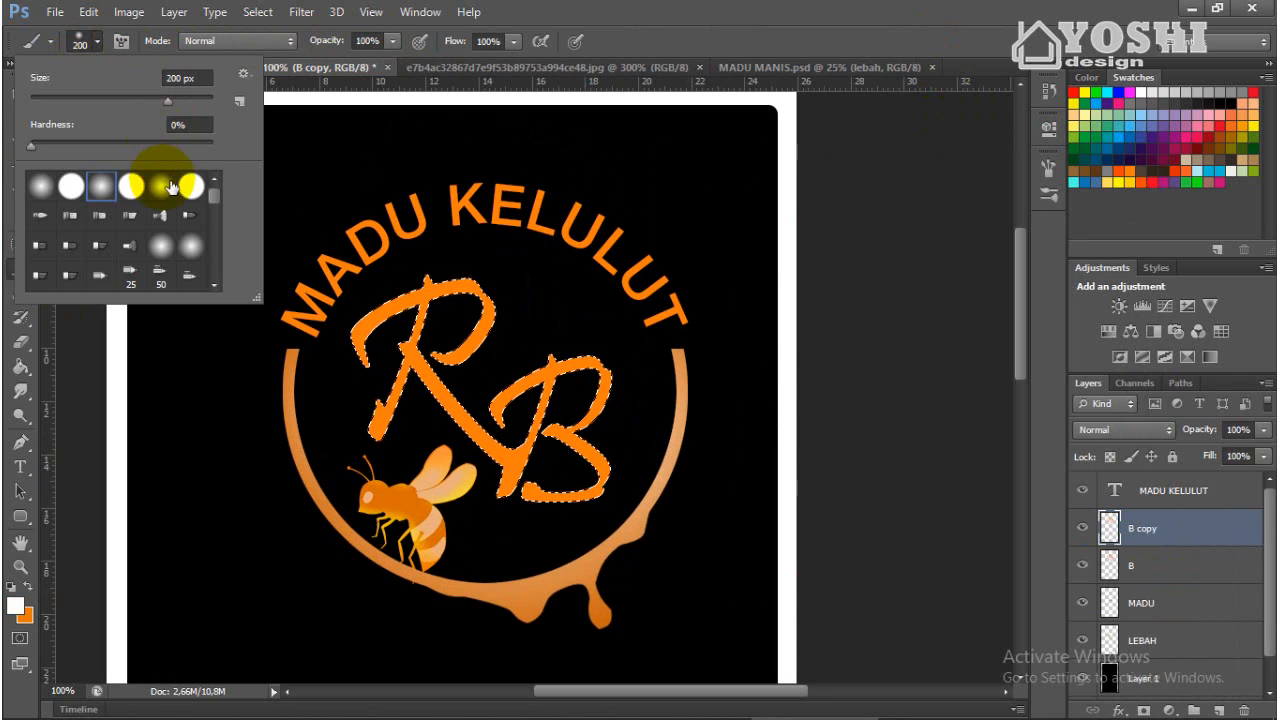
{"action": "left_click", "coordinate": [187, 184]}
{"action": "left_click", "coordinate": [661, 34]}
{"action": "mouse_move", "coordinate": [498, 308]}
{"action": "left_mouse_down"}
{"action": "mouse_move", "coordinate": [343, 363]}
{"action": "mouse_move", "coordinate": [513, 450]}
{"action": "left_mouse_up"}
{"action": "left_click", "coordinate": [20, 95]}
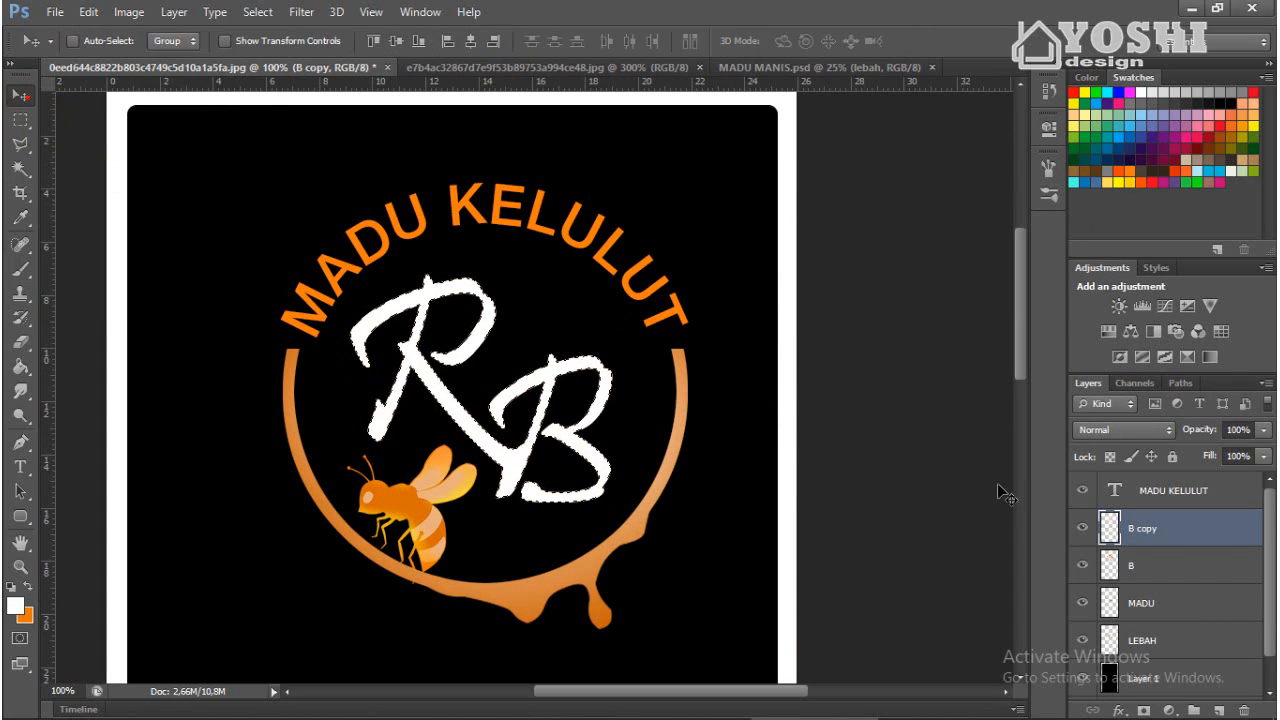
{"action": "key", "text": "ctrl+d"}
Move the white RB copy beneath the orange lettering and nudge it slightly right and down as an offset shadow.
{"action": "left_click_drag", "start_coordinate": [1187, 540], "coordinate": [1086, 571]}
{"action": "key", "text": "Right"}
{"action": "key", "text": "Right"}
{"action": "key", "text": "Right"}
{"action": "key", "text": "Down"}
{"action": "key", "text": "Down"}
{"action": "key", "text": "Down"}
{"action": "key", "text": "Right"}
{"action": "key", "text": "Down"}
{"action": "key", "text": "Down"}
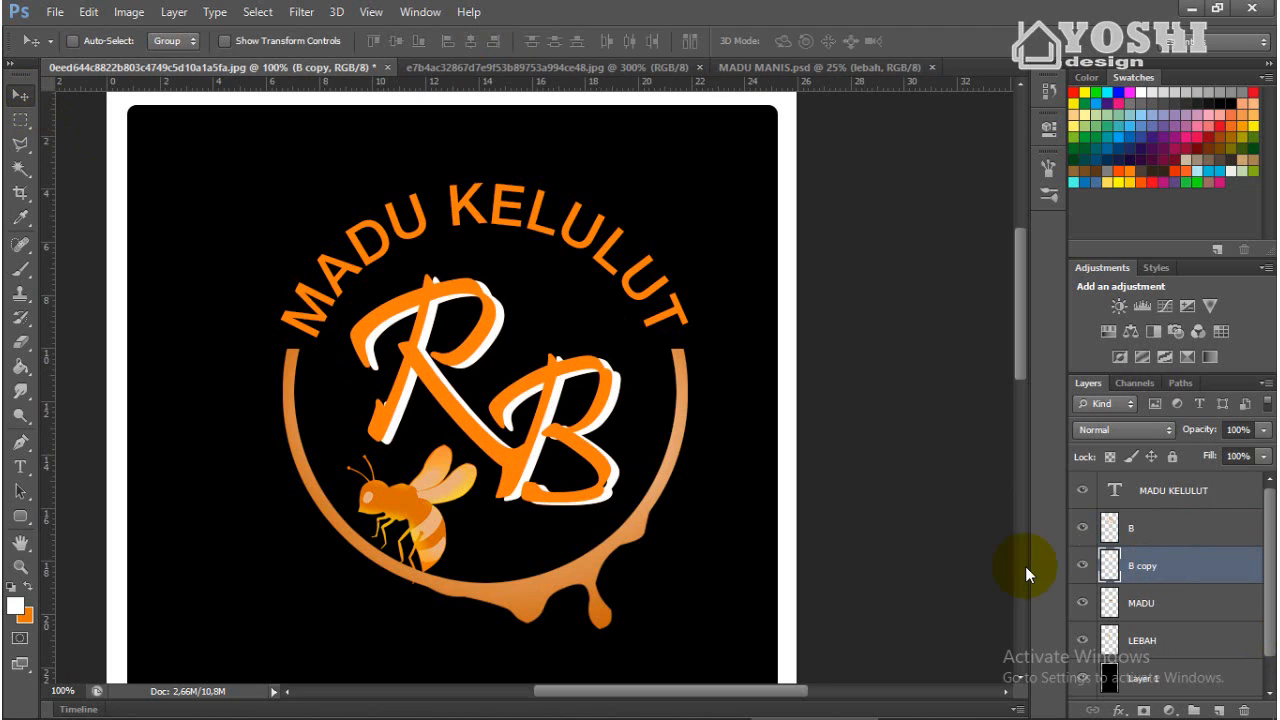
{"action": "scroll", "coordinate": [1025, 566], "scroll_direction": "up", "scroll_amount": 3}
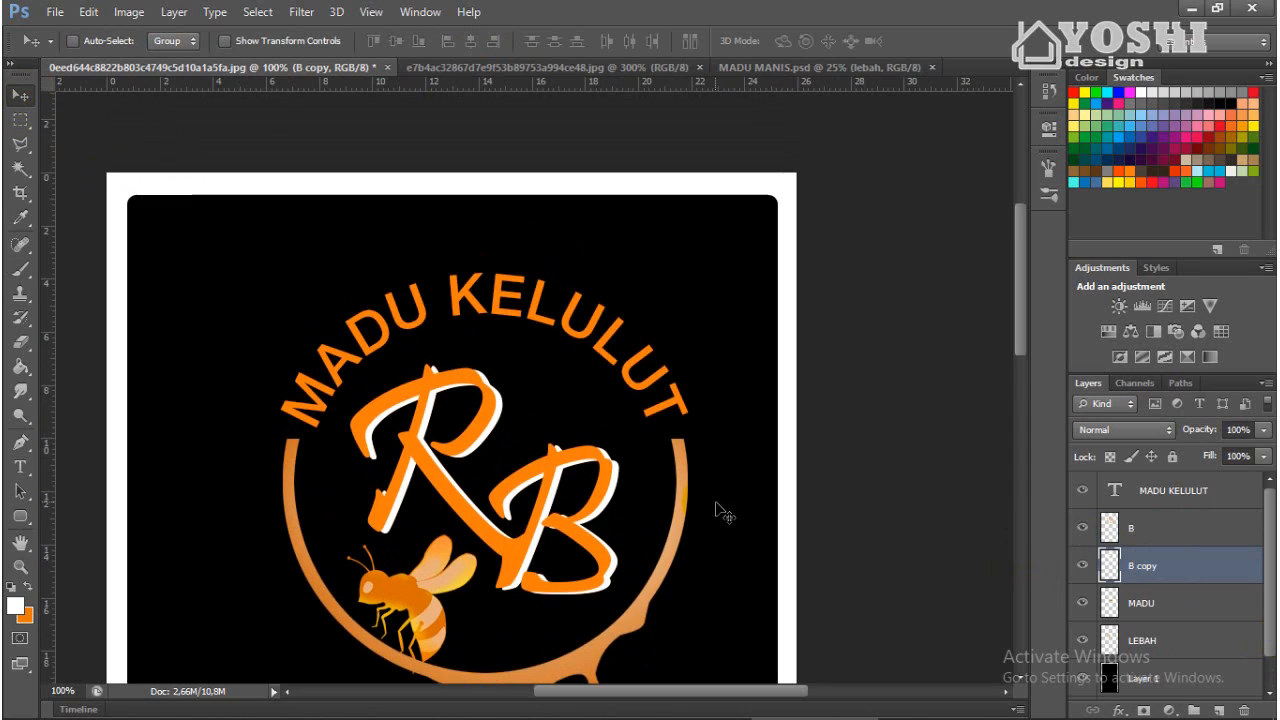
Rasterize the curved MADU KELULUT text layer.
{"action": "left_click", "coordinate": [1176, 508]}
{"action": "right_click", "coordinate": [1176, 508]}
{"action": "left_click", "coordinate": [1222, 500]}
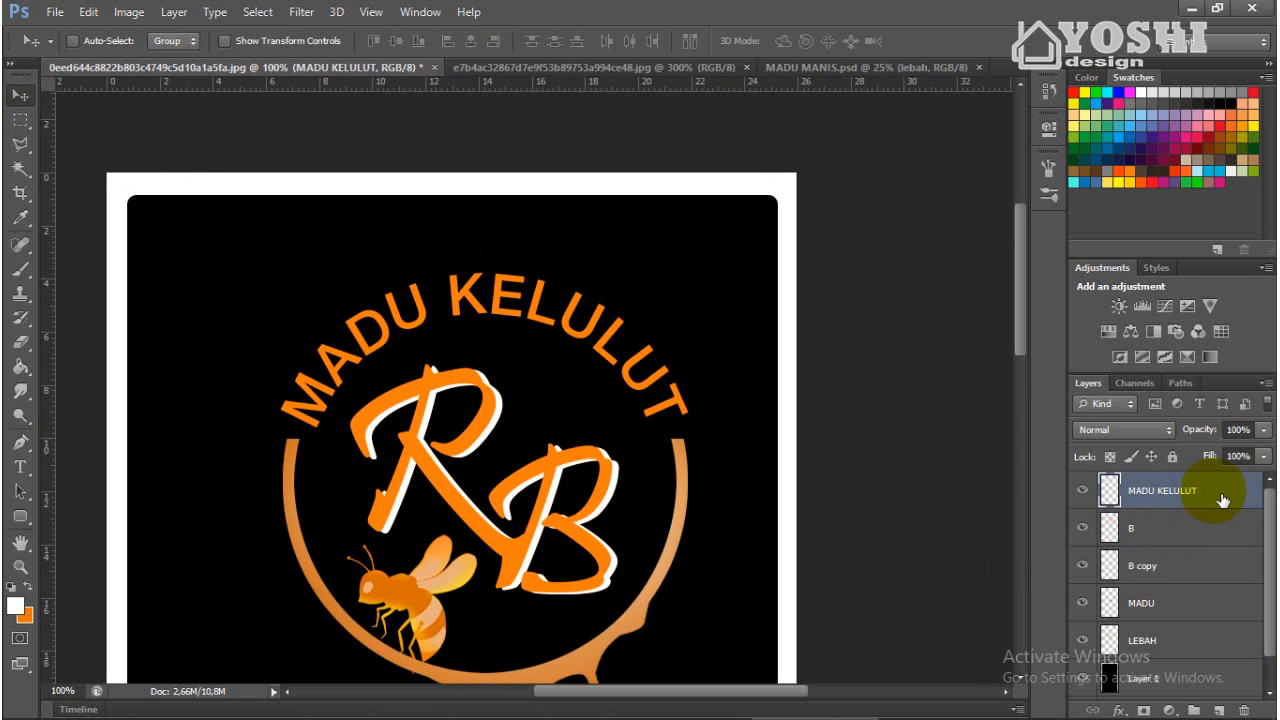
Duplicate the MADU KELULUT layer, brush the copy's pixels solid white, and deselect.
{"action": "key", "text": "ctrl+j"}
{"action": "left_click", "coordinate": [1109, 490], "text": "ctrl"}
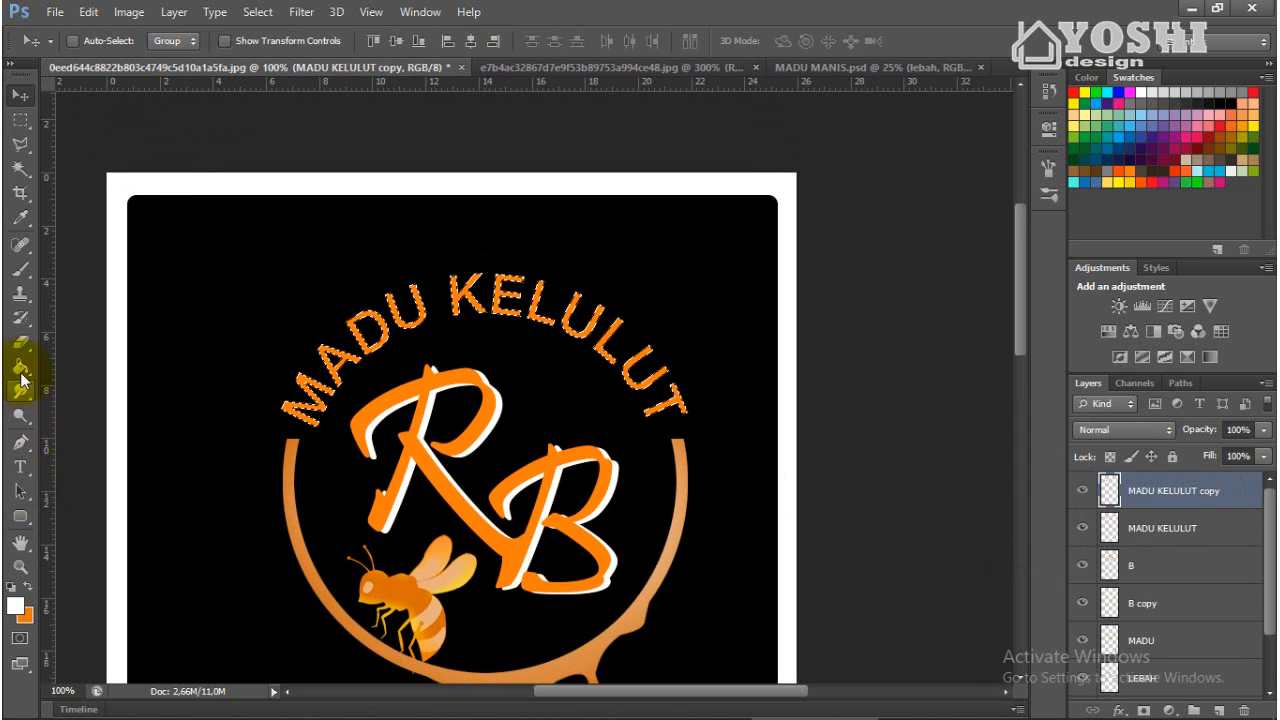
{"action": "left_click", "coordinate": [20, 268]}
{"action": "left_click_drag", "start_coordinate": [245, 443], "coordinate": [615, 285]}
{"action": "left_click_drag", "start_coordinate": [589, 360], "coordinate": [600, 320]}
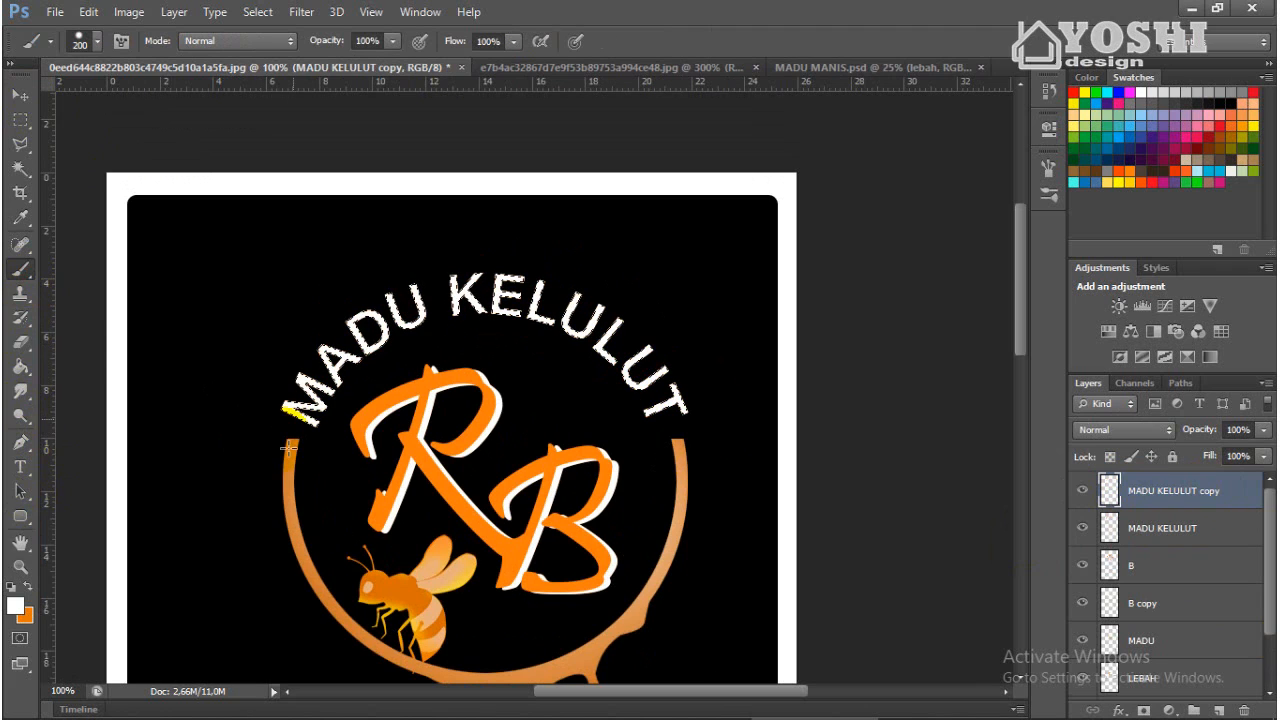
{"action": "left_click", "coordinate": [20, 94]}
{"action": "key", "text": "ctrl+d"}
Move the white MADU KELULUT copy beneath the orange text and nudge it slightly right and down.
{"action": "left_click", "coordinate": [1143, 480]}
{"action": "left_click_drag", "start_coordinate": [1205, 506], "coordinate": [1200, 543]}
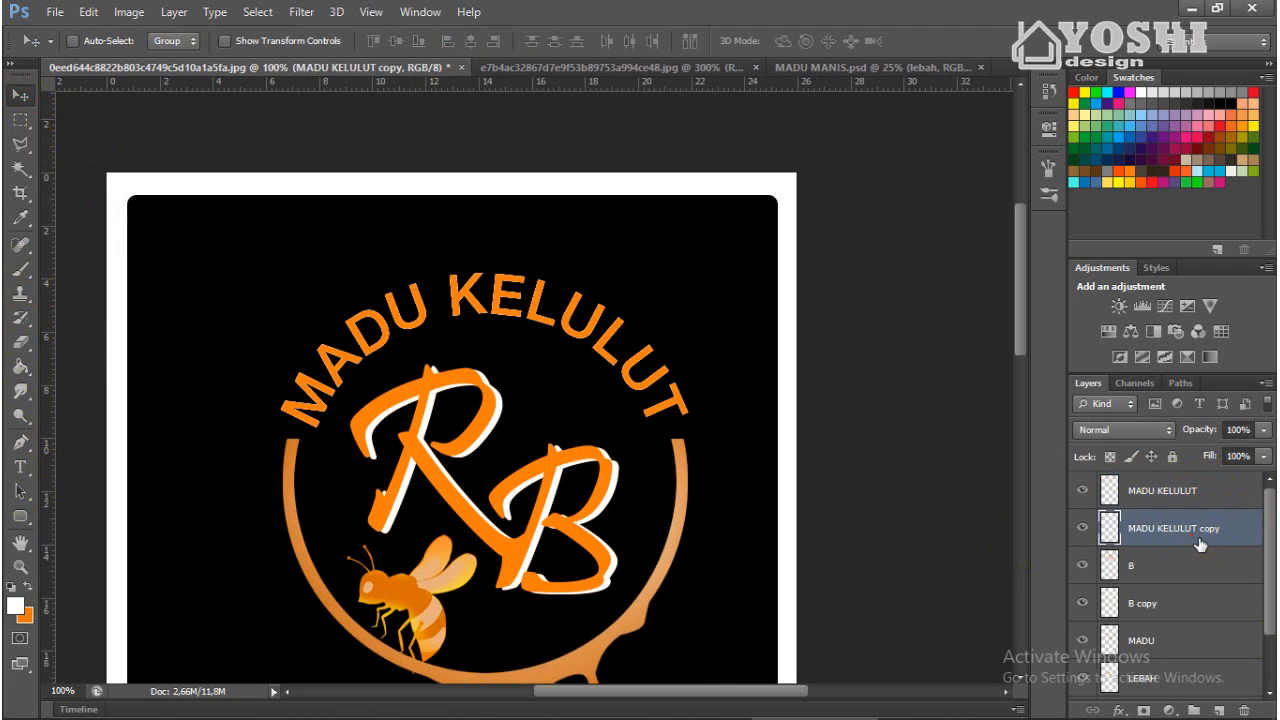
{"action": "key", "text": "Right"}
{"action": "key", "text": "Right"}
{"action": "key", "text": "Right"}
{"action": "key", "text": "Down"}
{"action": "key", "text": "Down"}
{"action": "key", "text": "Down"}
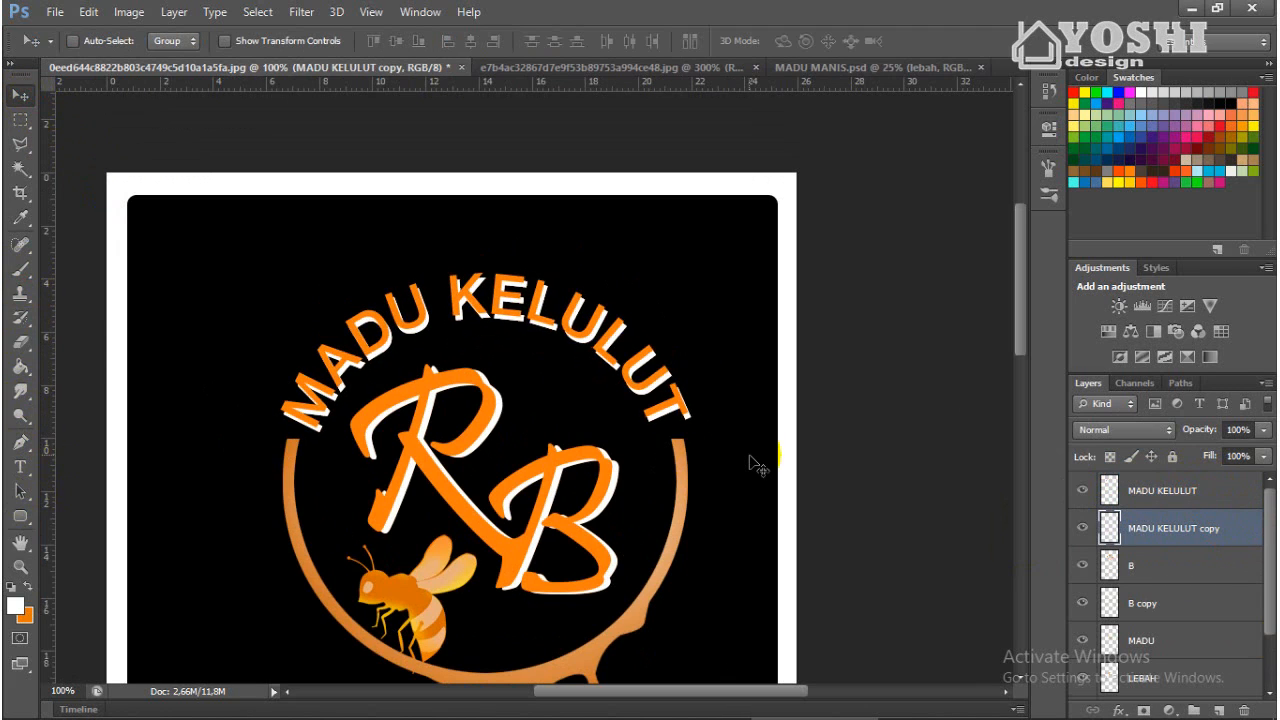
Examine the whole honey design and go through its layer stack.
{"action": "key", "text": "ctrl+minus"}
{"action": "key", "text": "ctrl+minus"}
{"action": "key", "text": "ctrl+minus"}
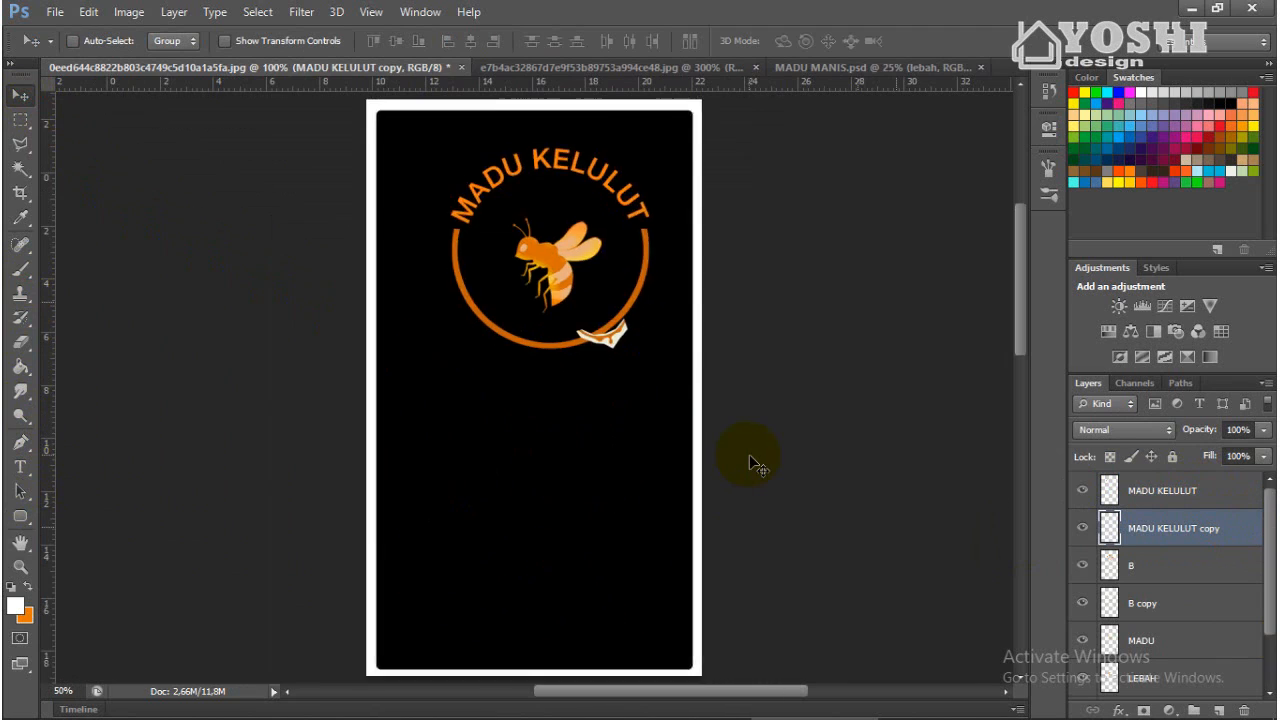
{"action": "scroll", "coordinate": [1200, 540], "scroll_direction": "down", "scroll_amount": 1}
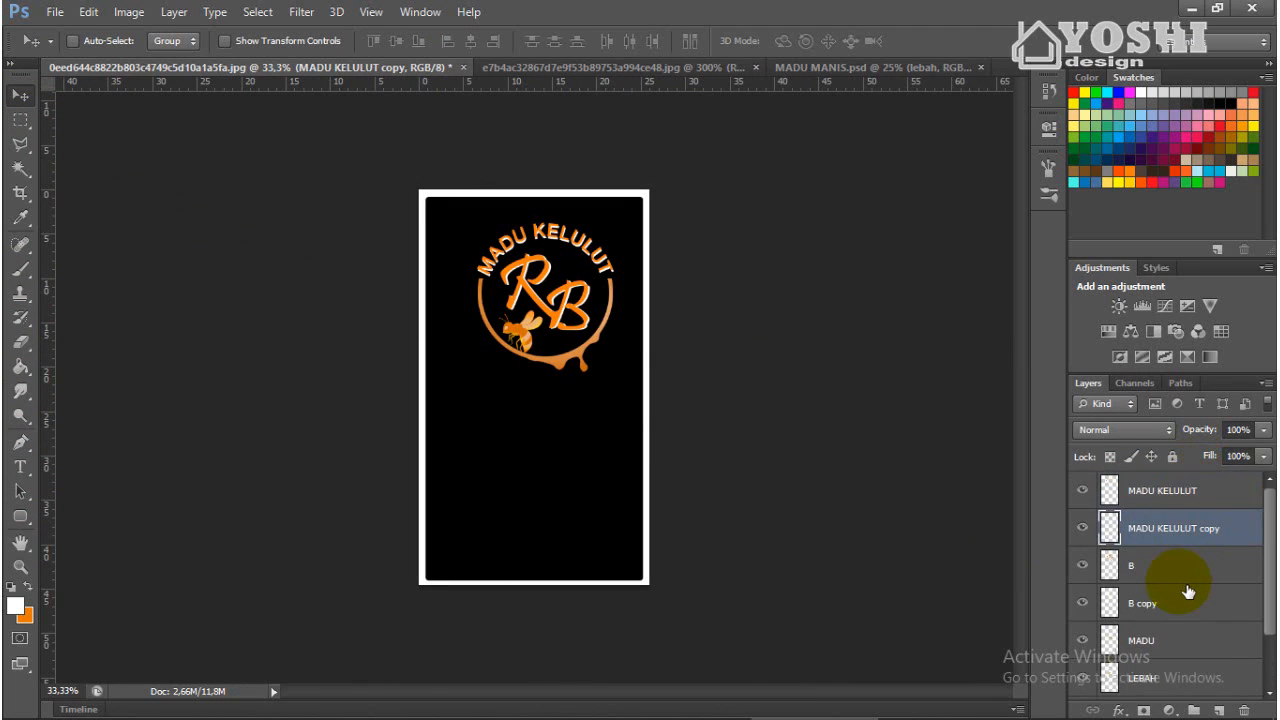
{"action": "scroll", "coordinate": [1188, 593], "scroll_direction": "down", "scroll_amount": 1}
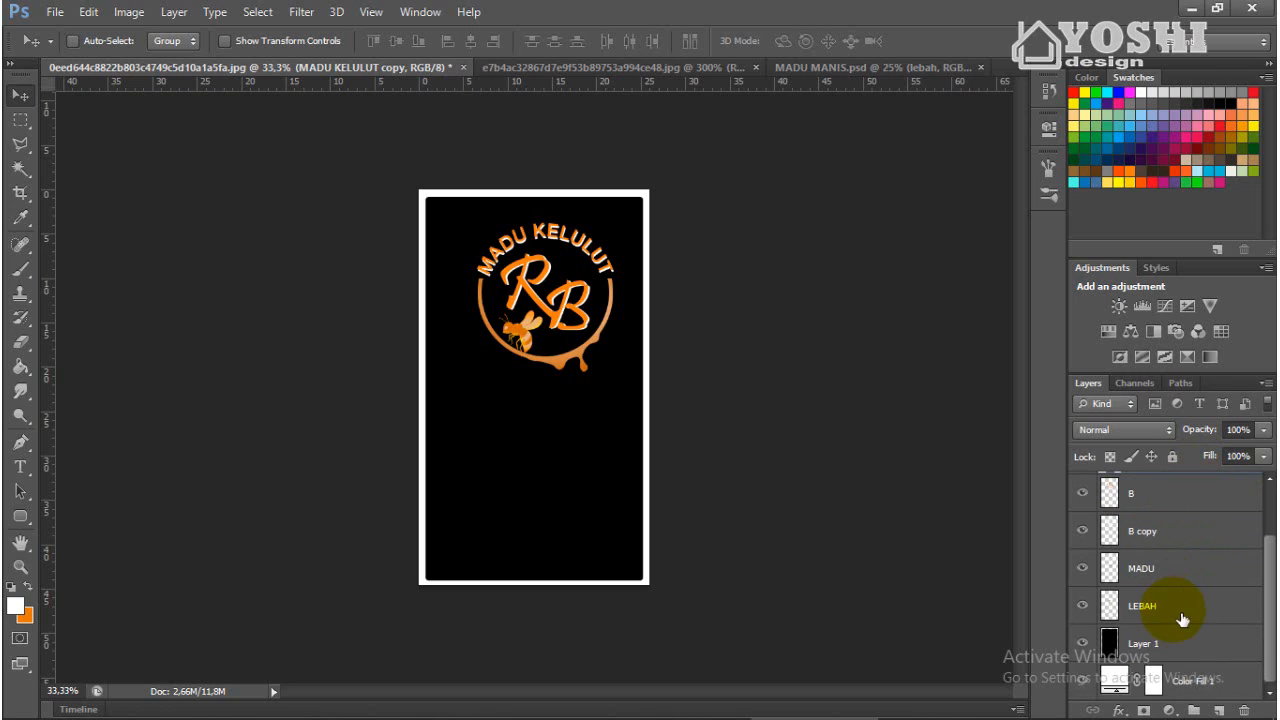
{"action": "scroll", "coordinate": [1168, 683], "scroll_direction": "up", "scroll_amount": 2}
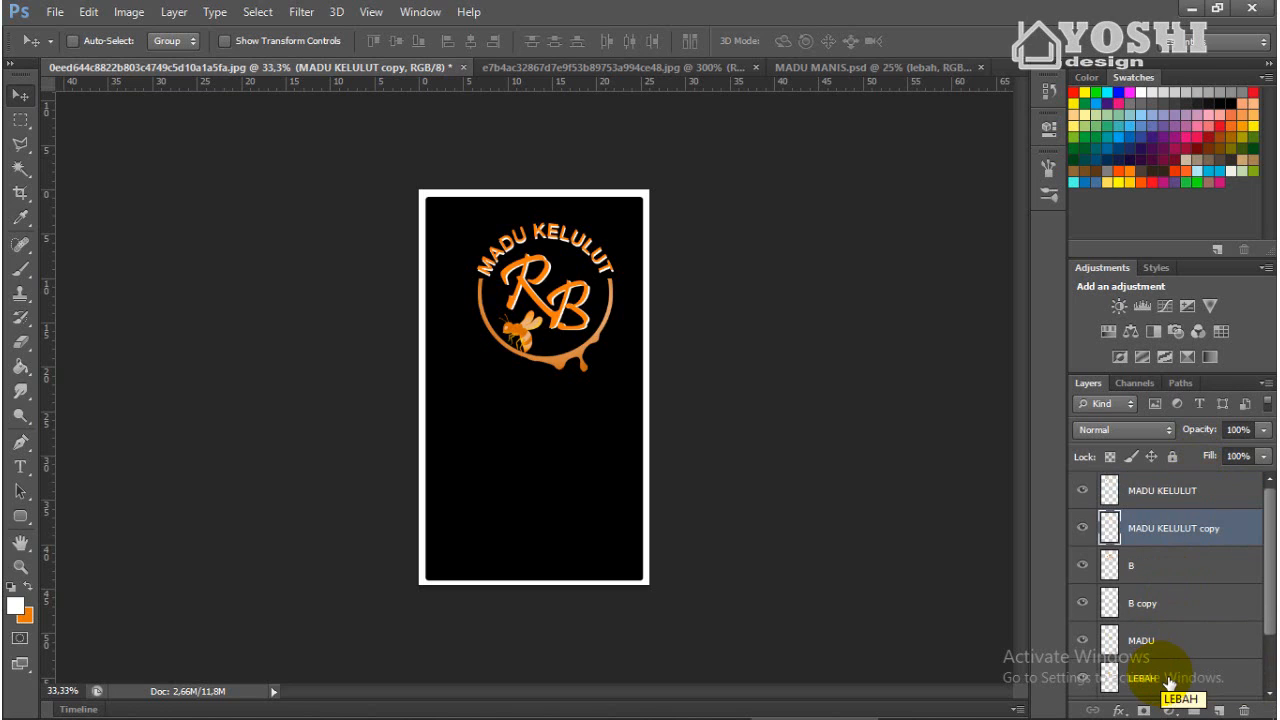
{"action": "left_click", "coordinate": [1166, 494]}
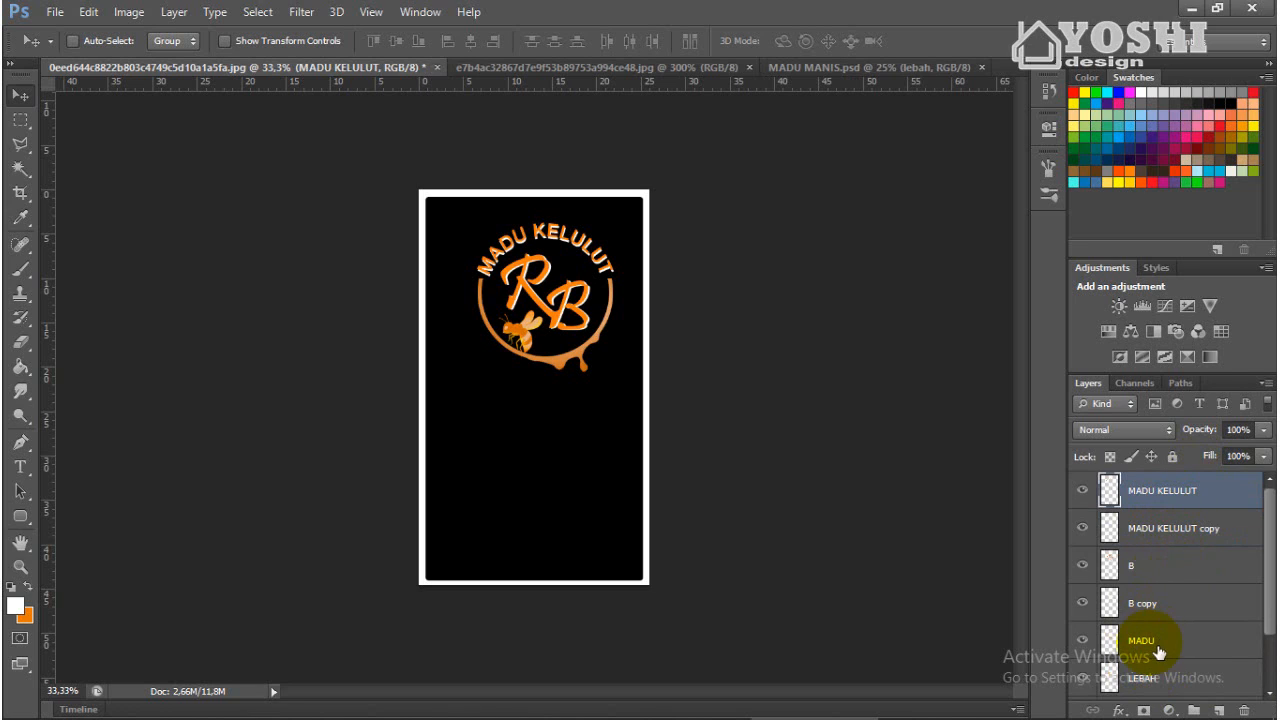
{"action": "left_click", "coordinate": [1148, 540], "text": "ctrl"}
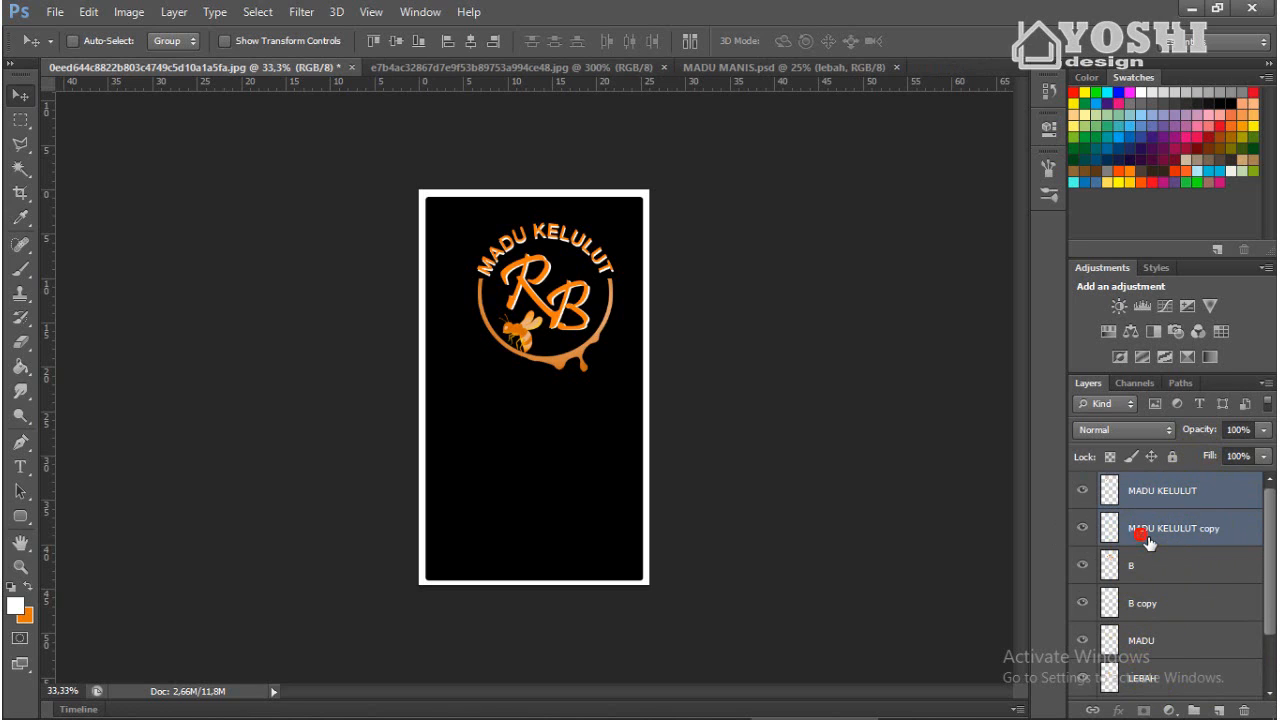
{"action": "scroll", "coordinate": [1150, 545], "scroll_direction": "down", "scroll_amount": 1}
{"action": "left_click", "coordinate": [1145, 552]}
{"action": "scroll", "coordinate": [1143, 543], "scroll_direction": "up", "scroll_amount": 1}
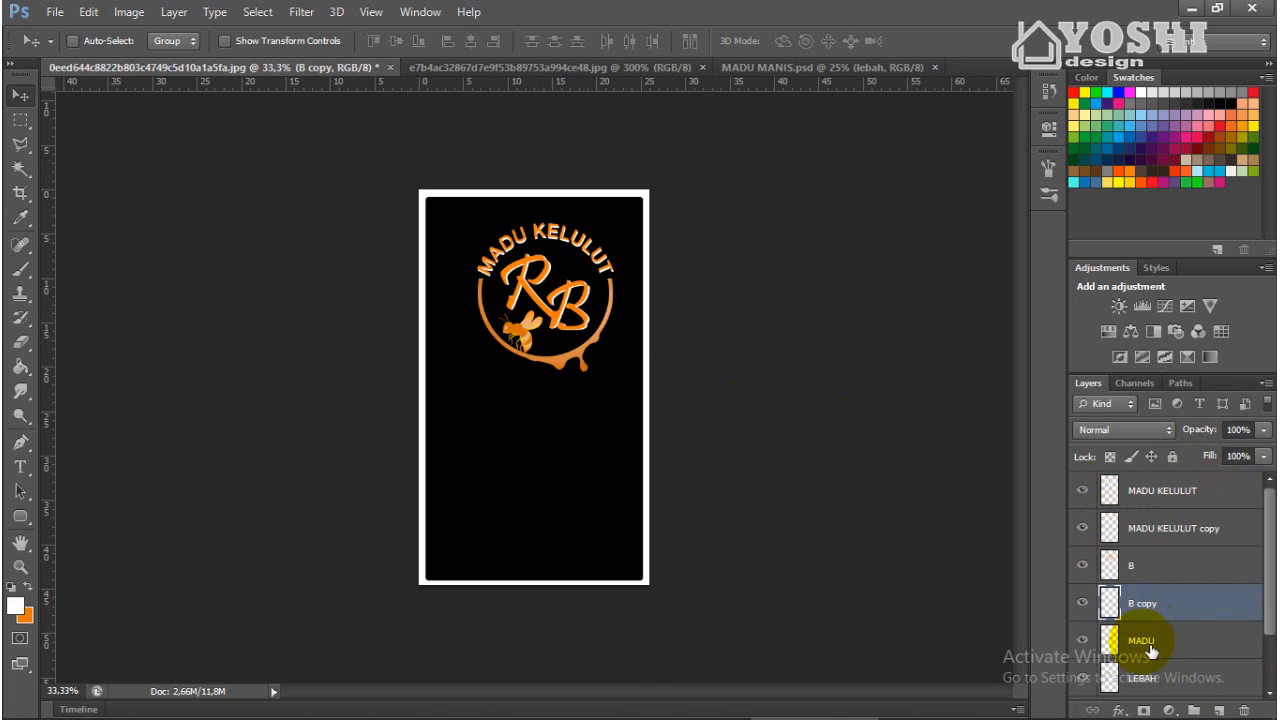
{"action": "left_click", "coordinate": [1084, 642]}
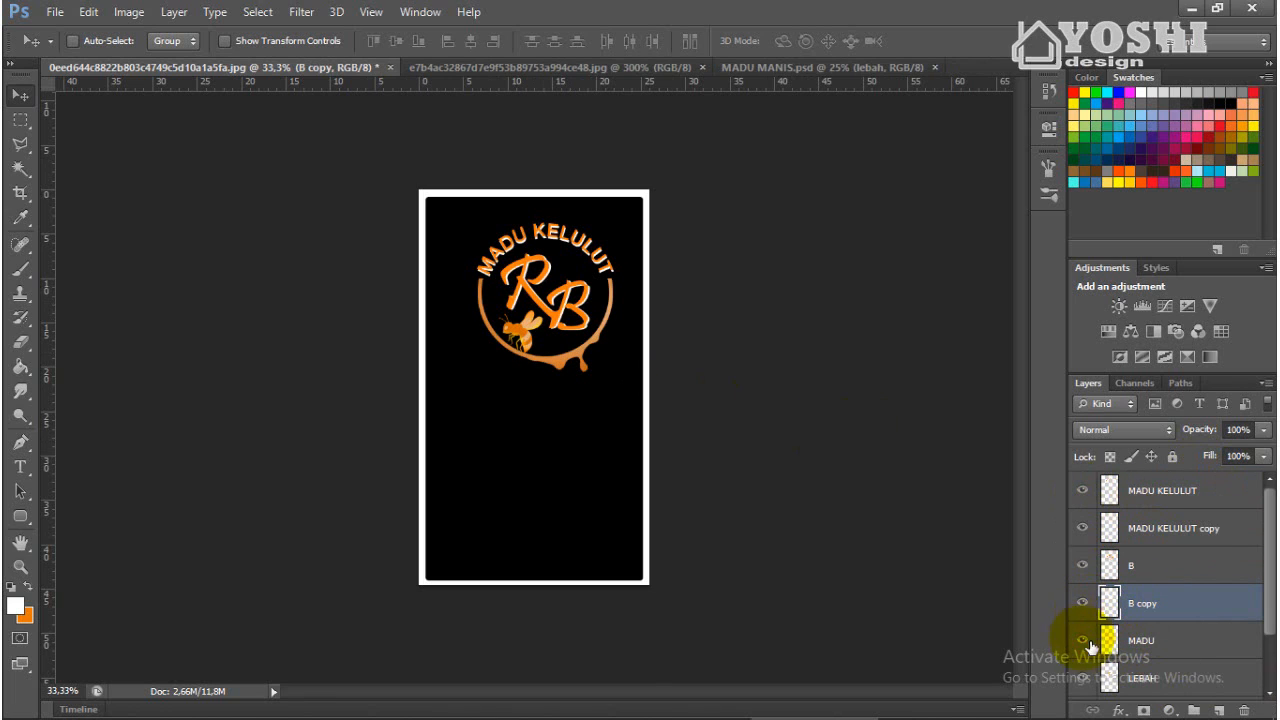
Align the MADU ring layer's horizontal centre with the black panel, Layer 1.
{"action": "left_click", "coordinate": [1165, 645]}
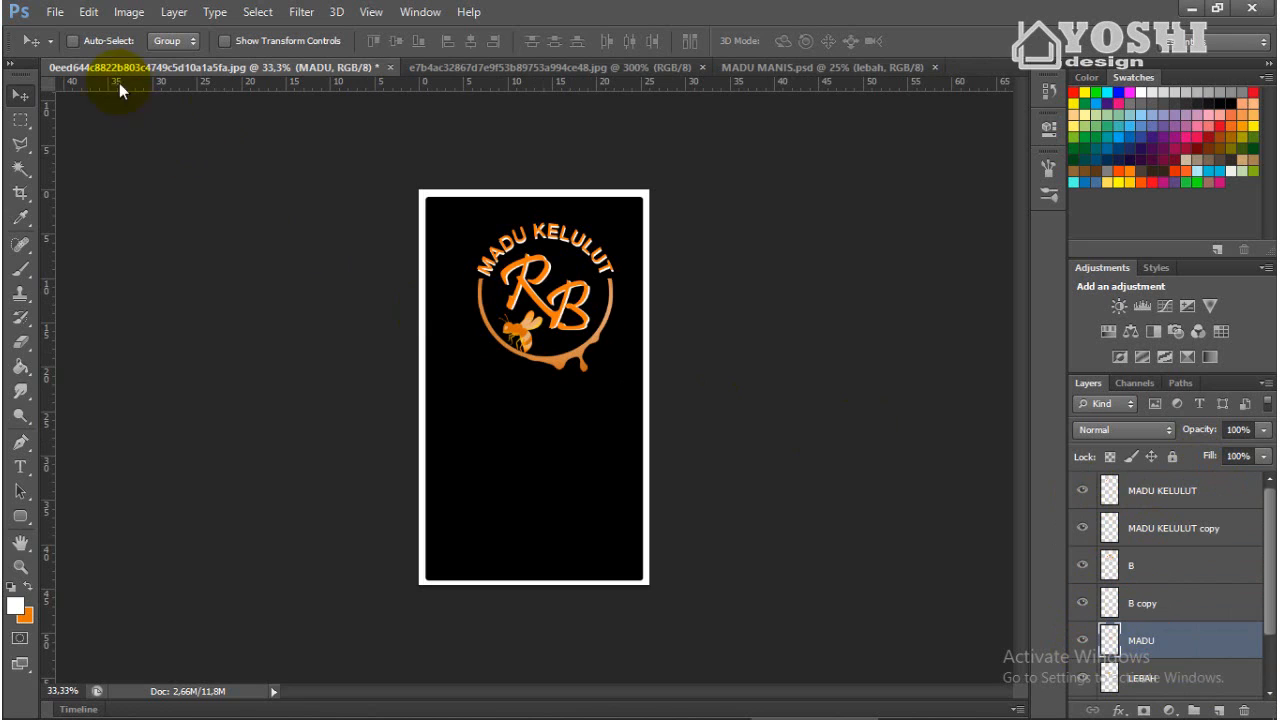
{"action": "scroll", "coordinate": [1152, 613], "scroll_direction": "down", "scroll_amount": 2}
{"action": "left_click", "coordinate": [1165, 645], "text": "ctrl"}
{"action": "left_click", "coordinate": [472, 42]}
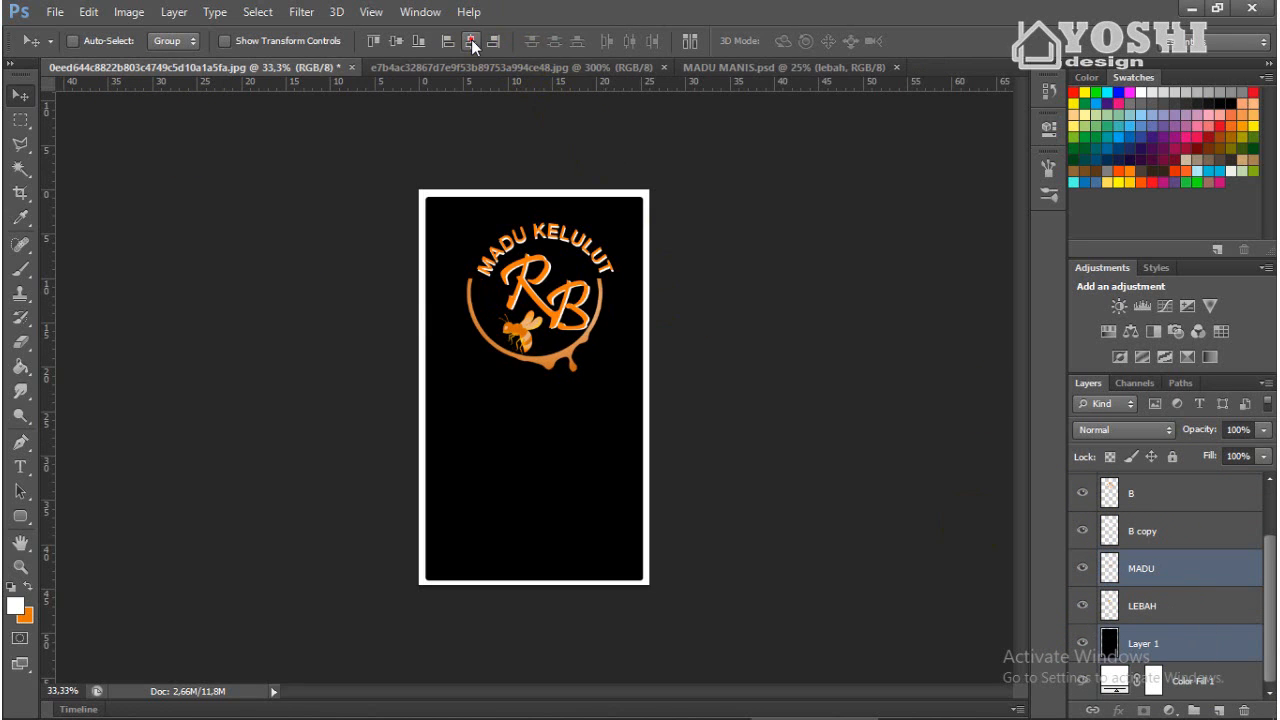
Combine the B and B copy layers into one smart object and rasterize it.
{"action": "scroll", "coordinate": [1160, 505], "scroll_direction": "up", "scroll_amount": 2}
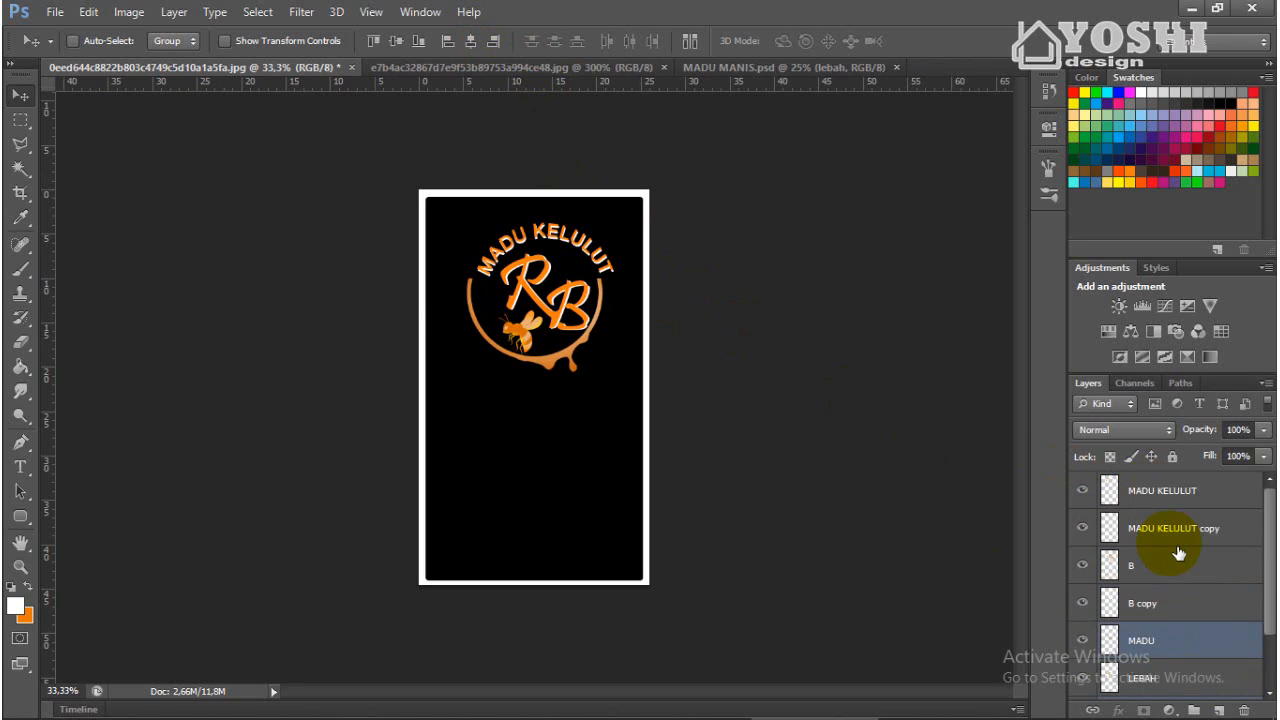
{"action": "left_click", "coordinate": [1163, 577]}
{"action": "left_click", "coordinate": [1166, 605], "text": "ctrl"}
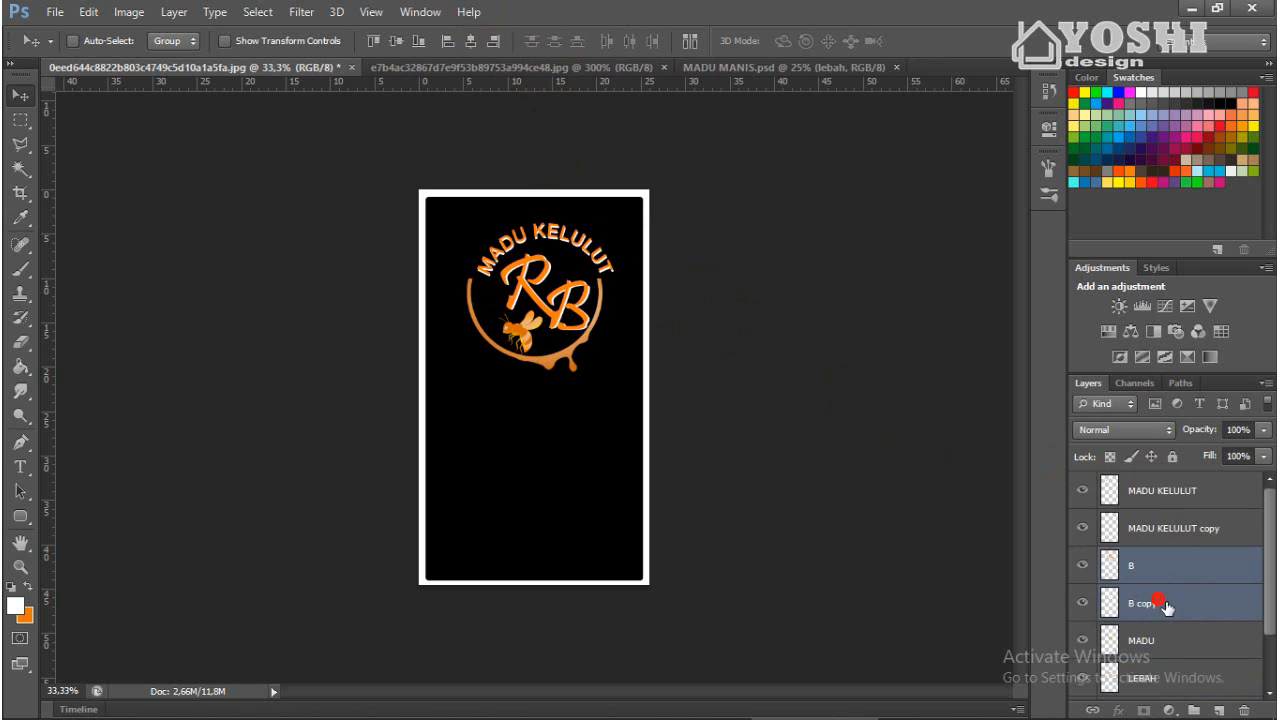
{"action": "right_click", "coordinate": [1166, 605]}
{"action": "left_click", "coordinate": [955, 114]}
{"action": "right_click", "coordinate": [1135, 583]}
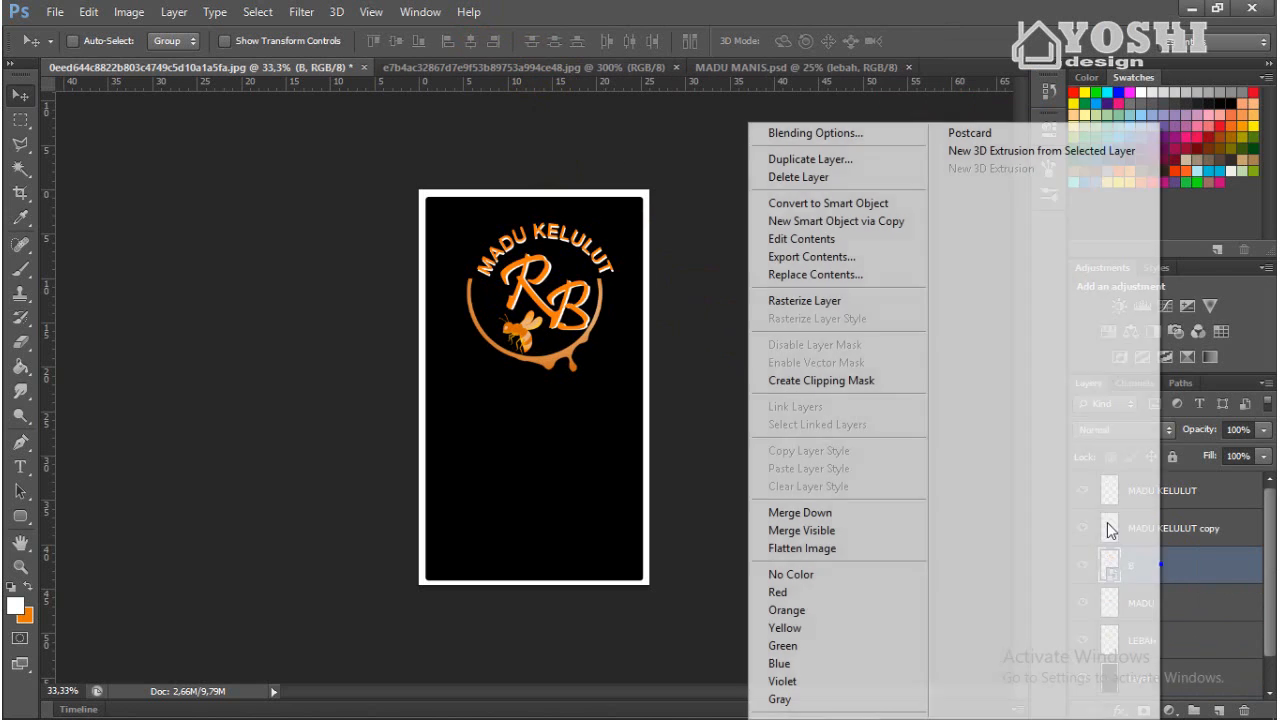
{"action": "left_click", "coordinate": [835, 300]}
Align the merged RB lettering's horizontal centre with the black panel, Layer 1.
{"action": "scroll", "coordinate": [1160, 580], "scroll_direction": "down", "scroll_amount": 1}
{"action": "left_click", "coordinate": [1140, 645], "text": "ctrl"}
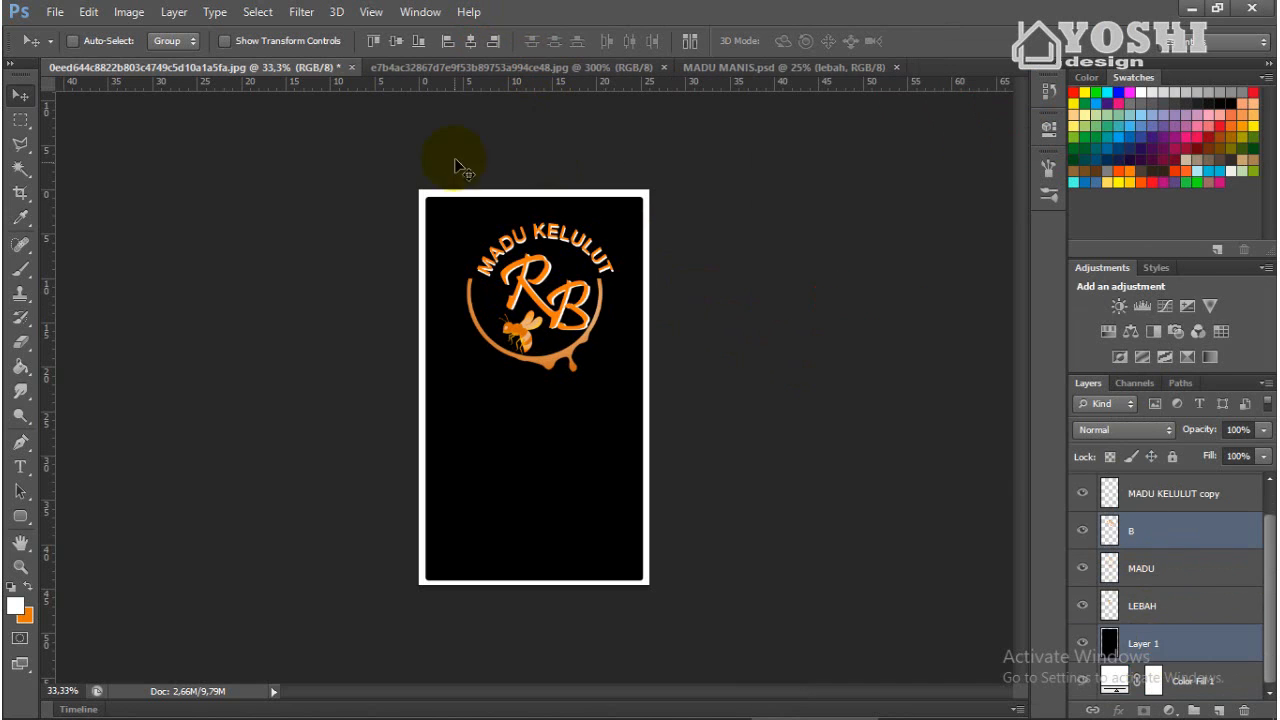
{"action": "left_click", "coordinate": [467, 42]}
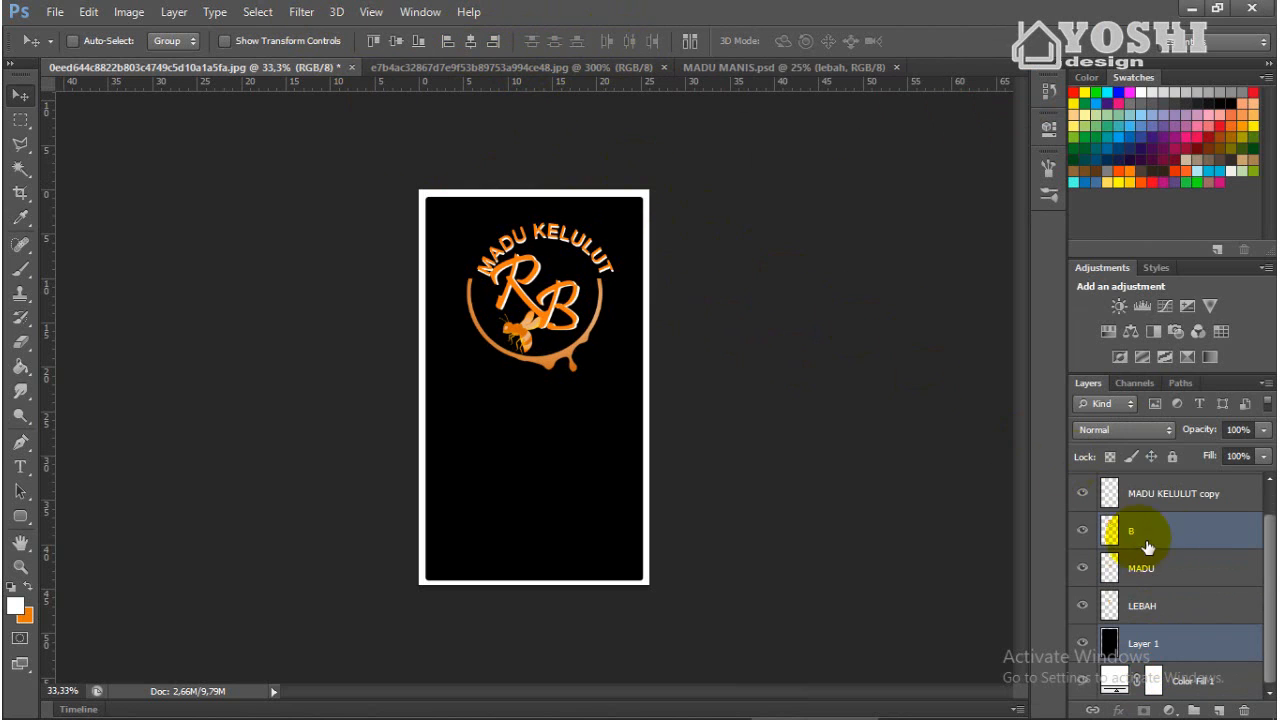
Convert the MADU KELULUT layer and its white copy into a single smart object.
{"action": "scroll", "coordinate": [1147, 547], "scroll_direction": "up", "scroll_amount": 1}
{"action": "left_click", "coordinate": [1170, 528]}
{"action": "left_click", "coordinate": [1174, 491], "text": "ctrl"}
{"action": "right_click", "coordinate": [1174, 491]}
{"action": "left_click", "coordinate": [831, 232]}
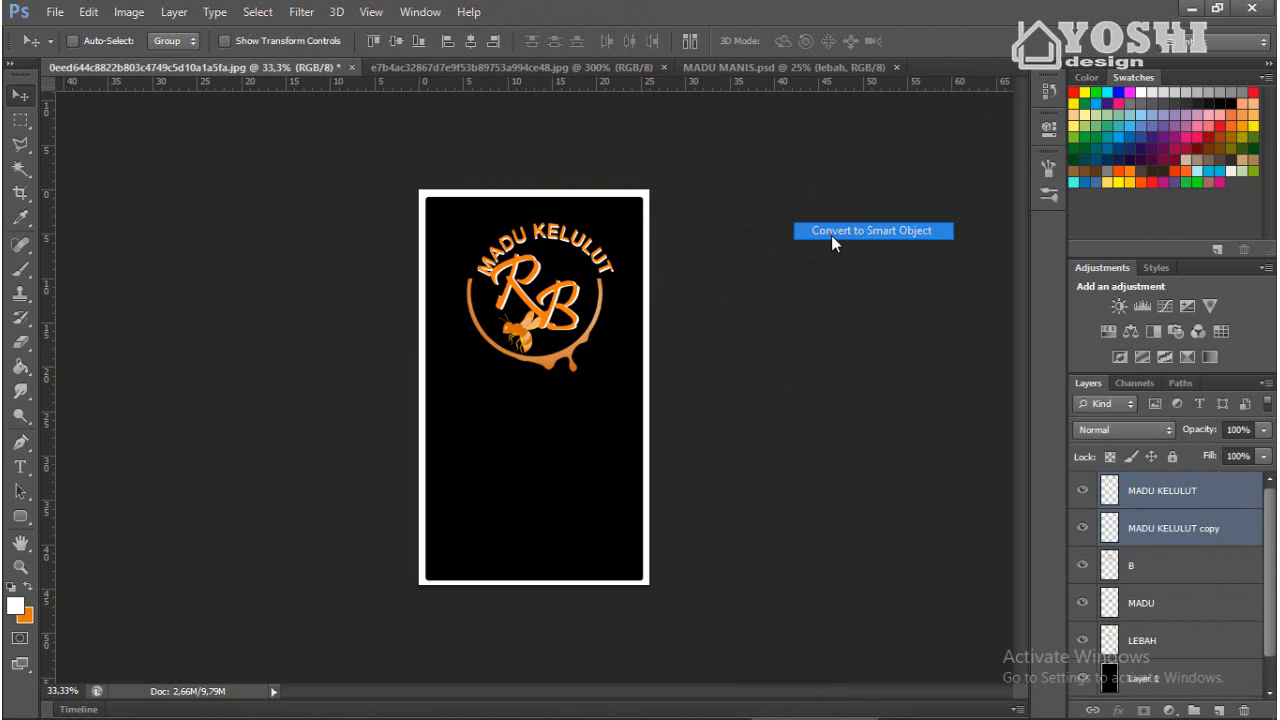
Rasterize the merged MADU KELULUT smart object and align its horizontal centre with the black panel, Layer 1.
{"action": "right_click", "coordinate": [1165, 487]}
{"action": "left_click", "coordinate": [809, 301]}
{"action": "left_click", "coordinate": [1141, 643], "text": "ctrl"}
{"action": "left_click", "coordinate": [470, 42]}
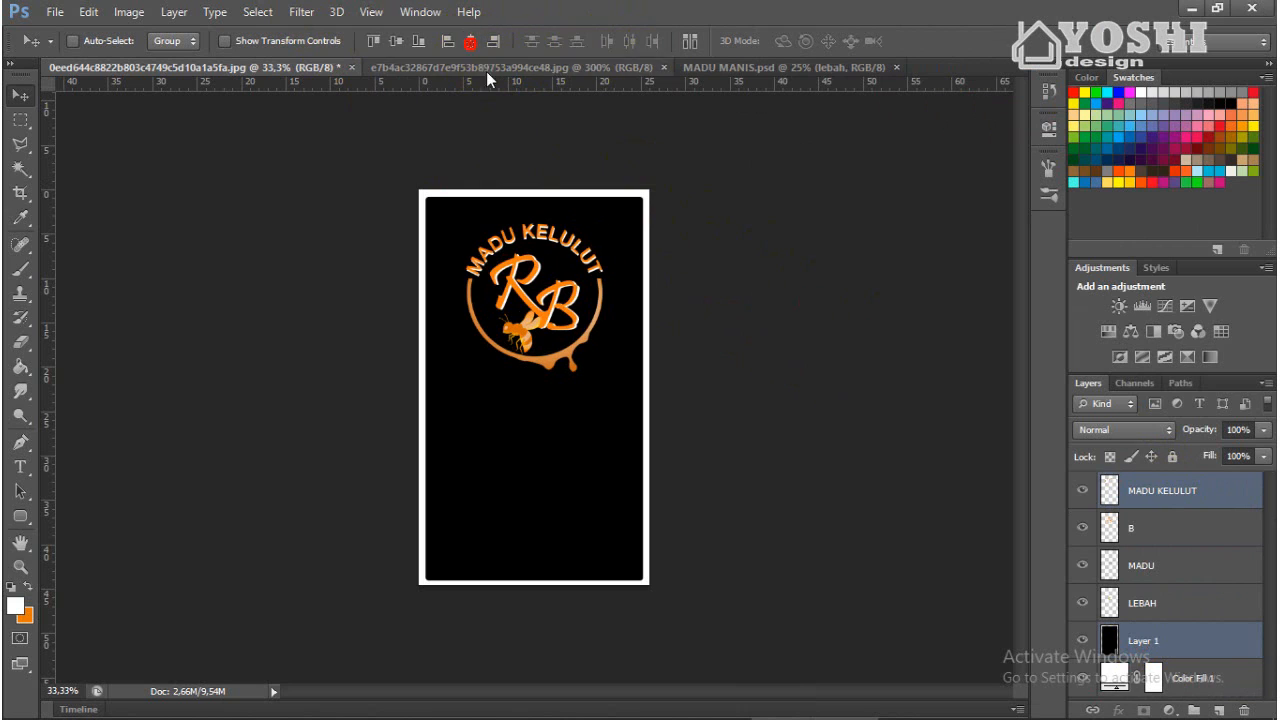
Shift the bee on the LEBAH layer slightly left so it perches on the ring's lower-left curve.
{"action": "left_click", "coordinate": [1166, 600]}
{"action": "key", "text": "ctrl+plus"}
{"action": "key", "text": "ctrl+plus"}
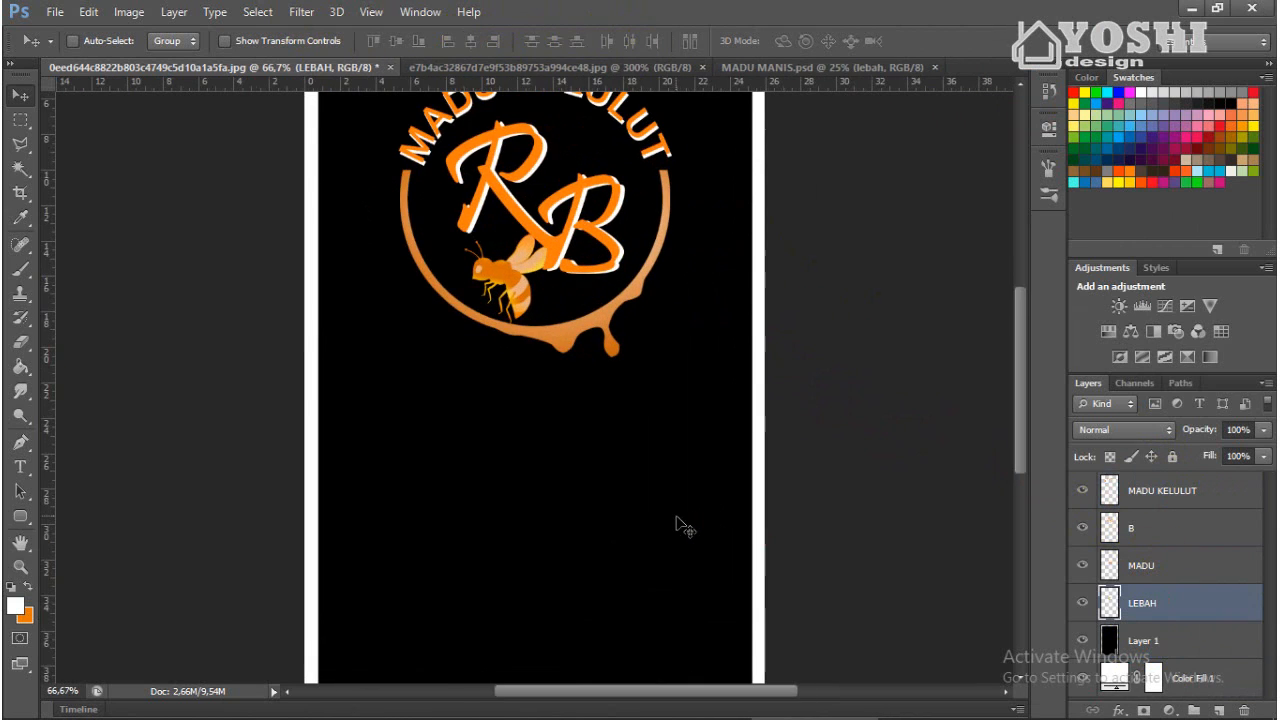
{"action": "left_click_drag", "start_coordinate": [509, 376], "coordinate": [490, 380]}
{"action": "scroll", "coordinate": [560, 391], "scroll_direction": "up", "scroll_amount": 1}
{"action": "scroll", "coordinate": [569, 401], "scroll_direction": "up", "scroll_amount": 1}
{"action": "key", "text": "ctrl+minus"}
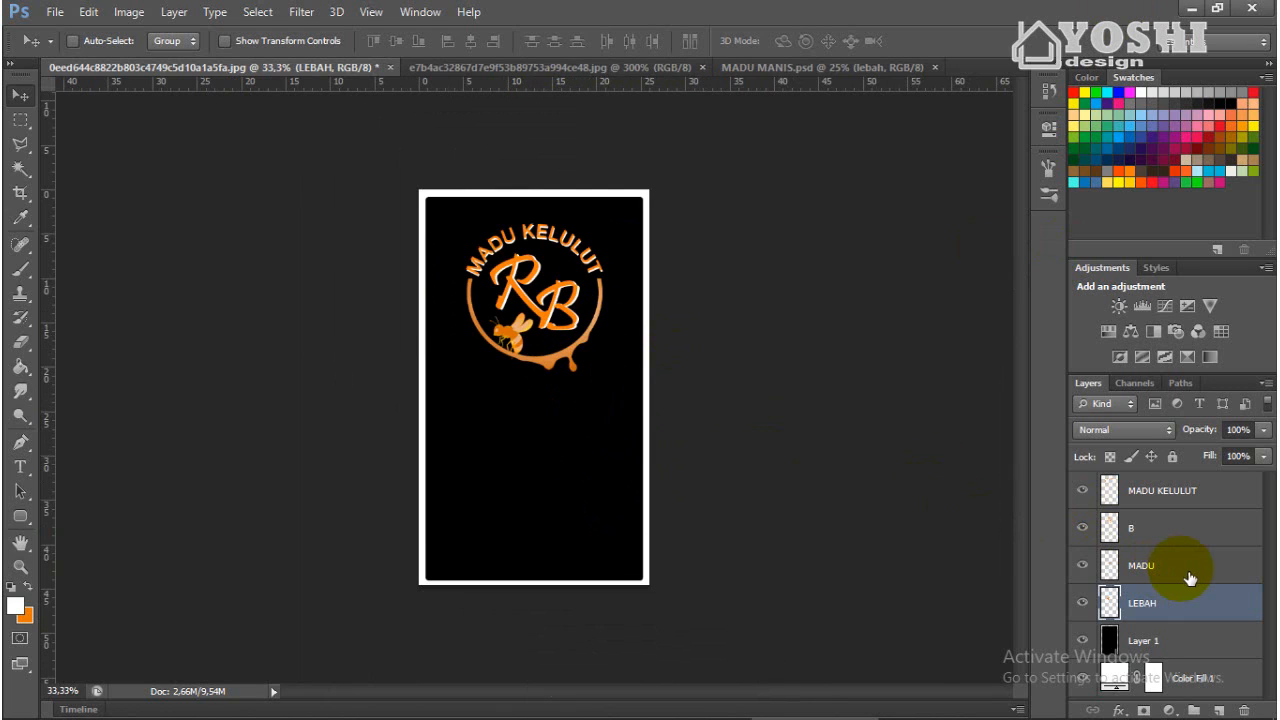
Add a new layer above MADU KELULUT and set the text colour to the orange fa7d09 sampled from the RB lettering.
{"action": "left_click", "coordinate": [1157, 490]}
{"action": "left_click", "coordinate": [1219, 710]}
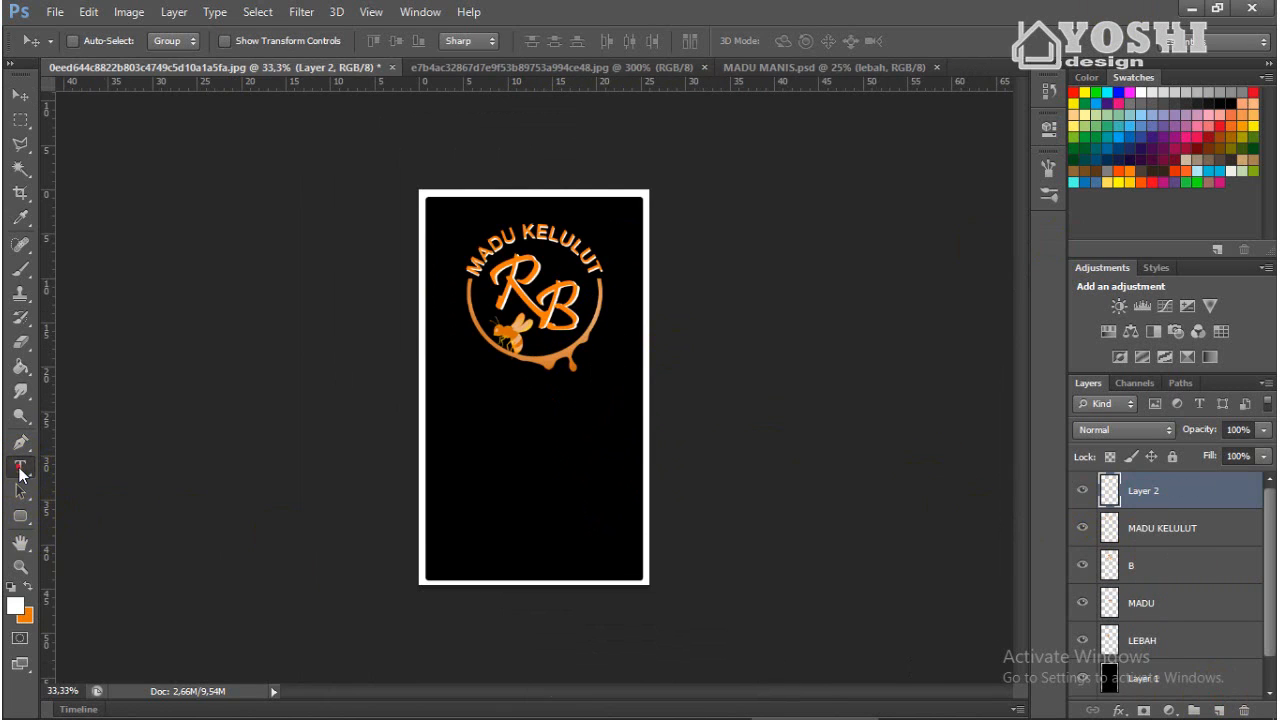
{"action": "left_click", "coordinate": [20, 467]}
{"action": "left_click", "coordinate": [603, 41]}
{"action": "left_click", "coordinate": [522, 282]}
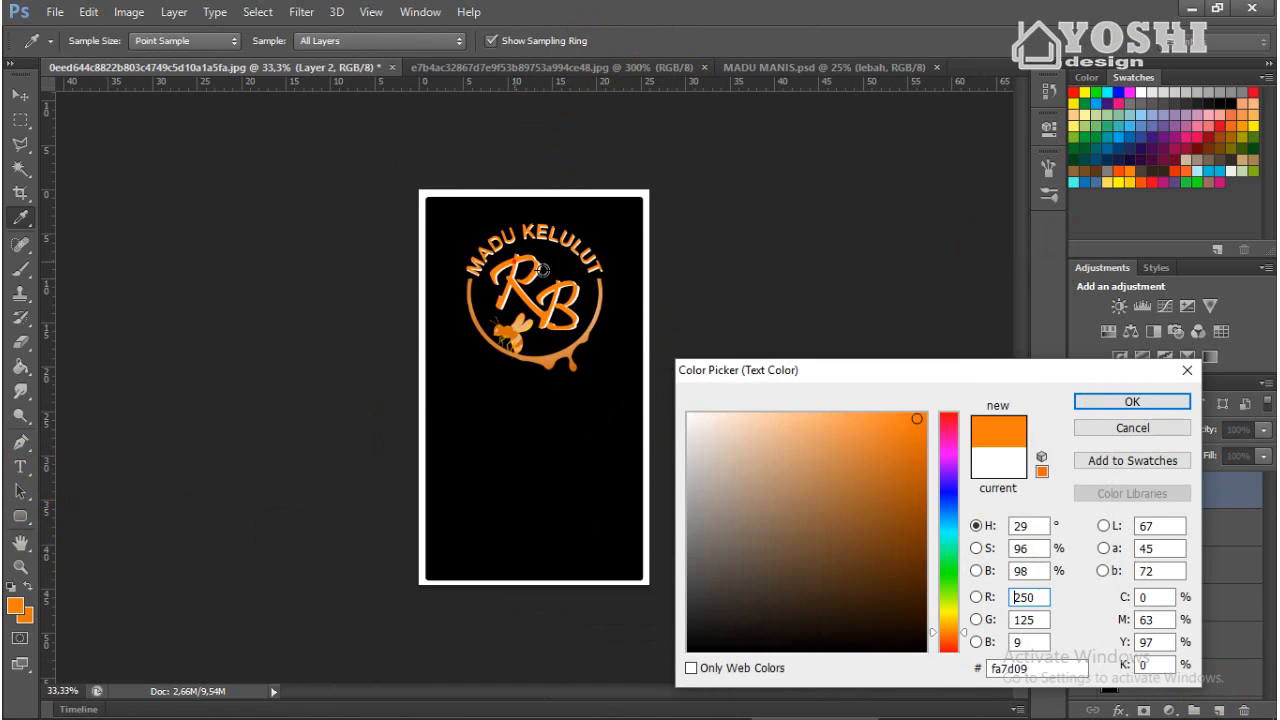
{"action": "left_click", "coordinate": [1119, 408]}
Add the text "Madu Alami Asli Bangka Belitung" in 150 pt Pristina on the black panel below the ring.
{"action": "left_click", "coordinate": [452, 423]}
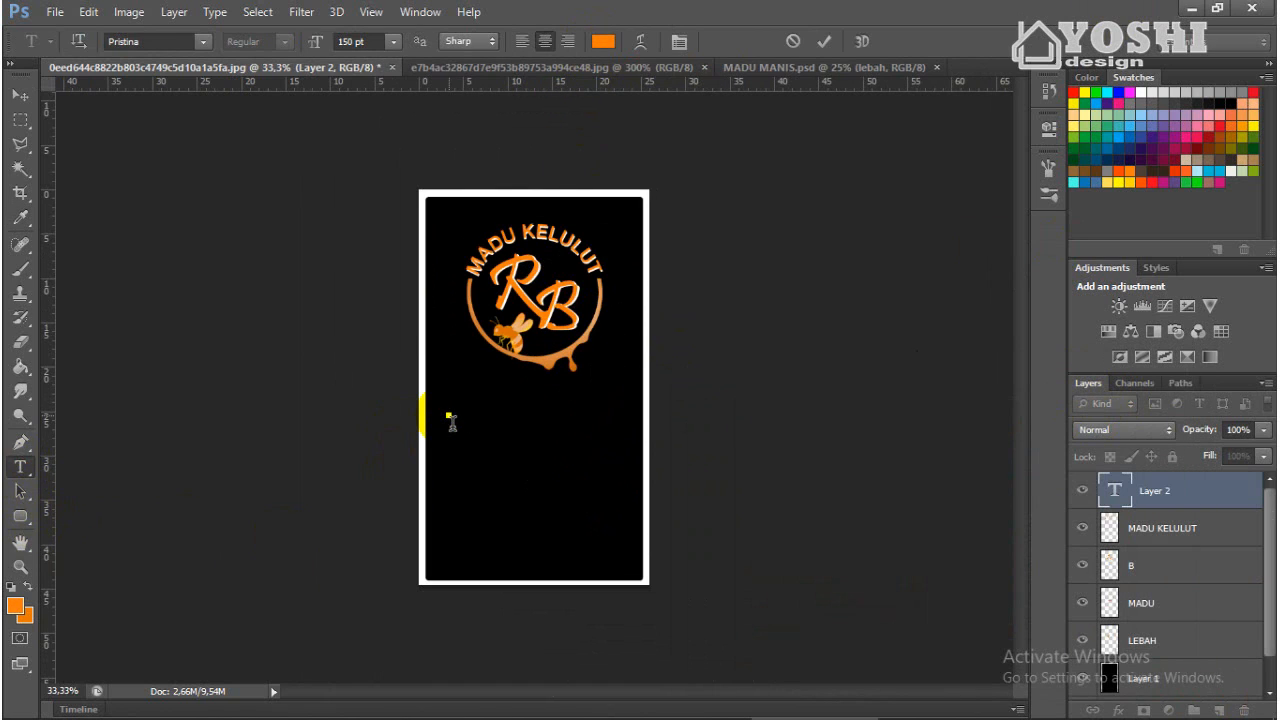
{"action": "type", "text": "Madu Alami Asli Bangka"}
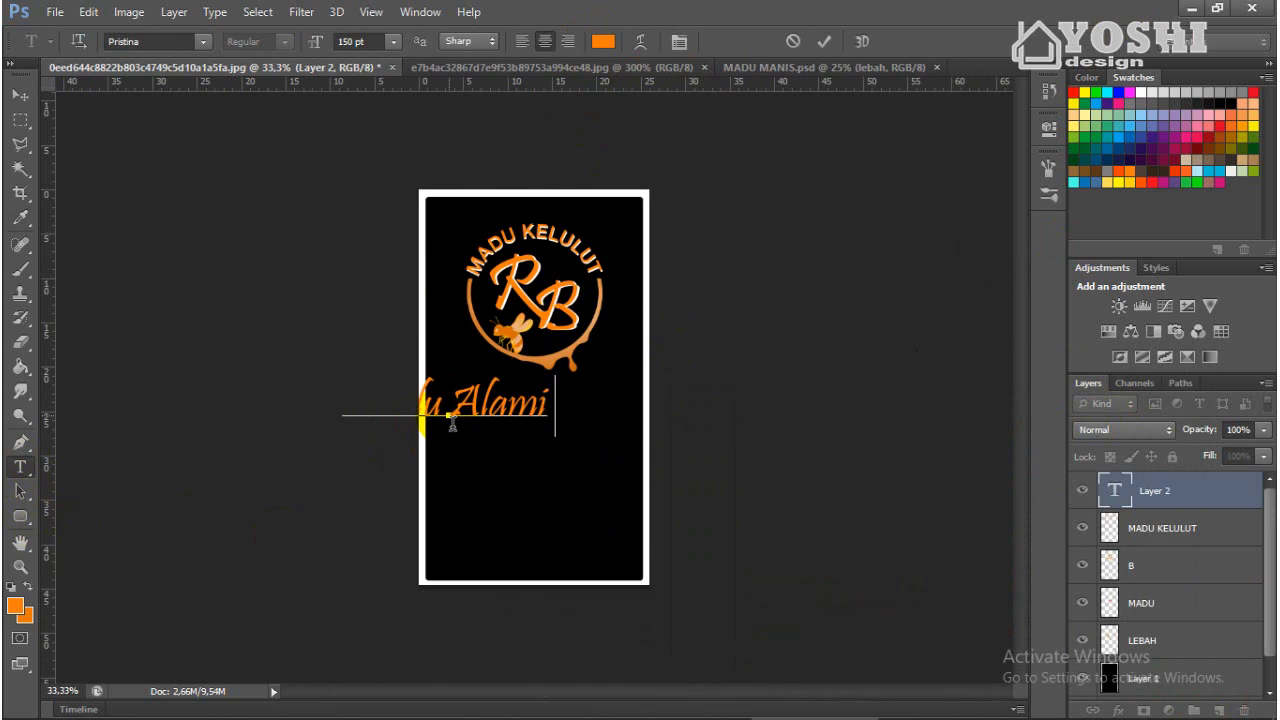
{"action": "type", "text": " Belitung"}
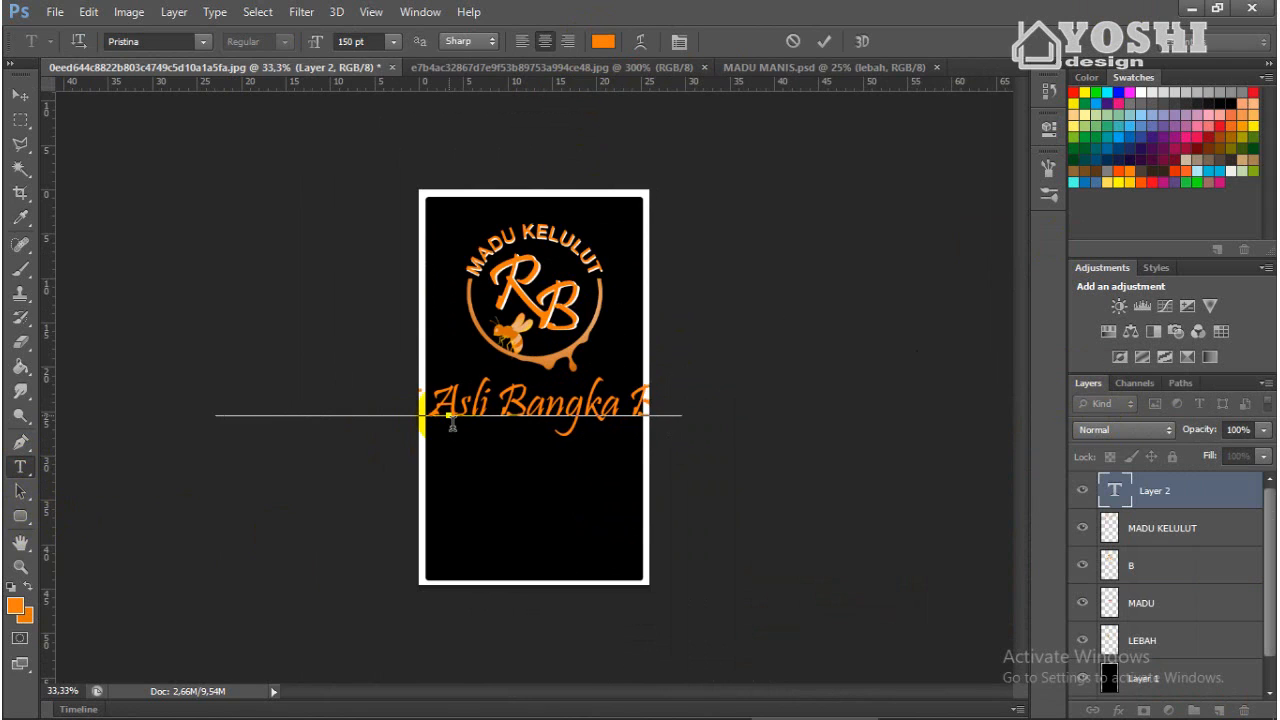
{"action": "left_click", "coordinate": [824, 42]}
Scale the Madu Alami Asli Bangka Belitung text down to about 30% and place it just beneath the dripping ring.
{"action": "left_click", "coordinate": [20, 93]}
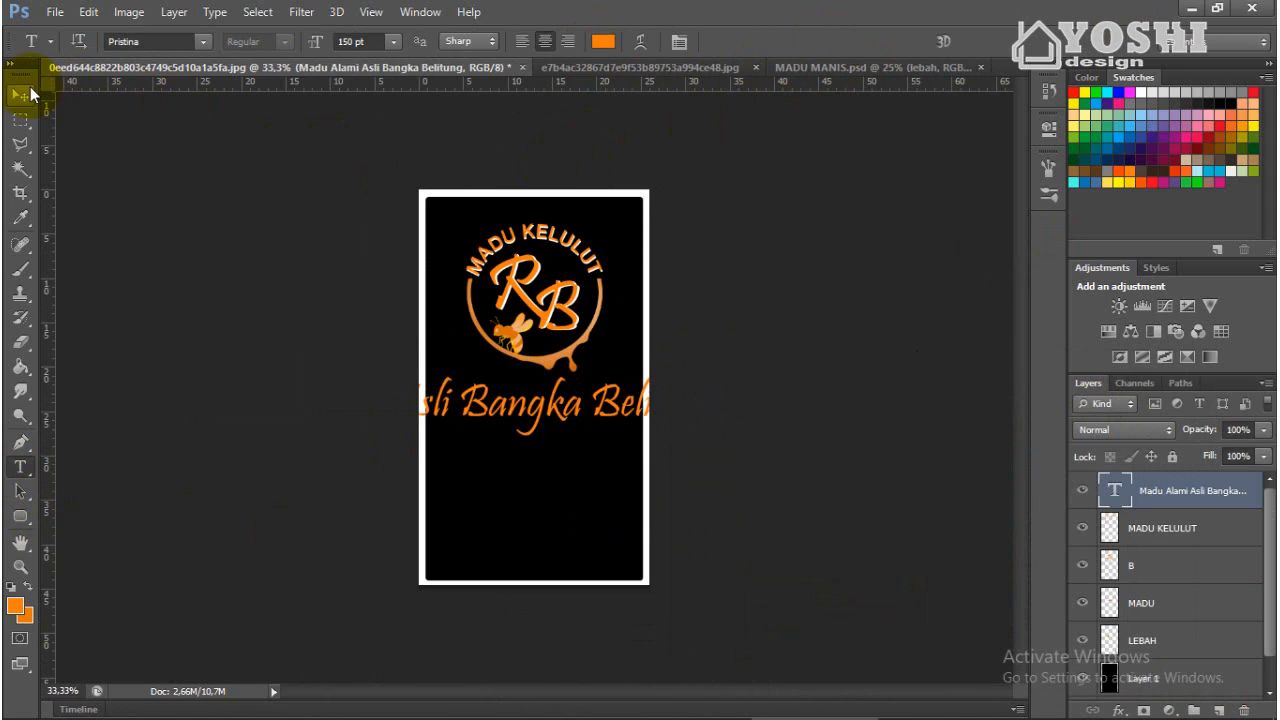
{"action": "key", "text": "ctrl+t"}
{"action": "left_click_drag", "start_coordinate": [182, 432], "coordinate": [480, 441]}
{"action": "left_click_drag", "start_coordinate": [580, 419], "coordinate": [546, 386]}
{"action": "left_click_drag", "start_coordinate": [683, 374], "coordinate": [614, 387]}
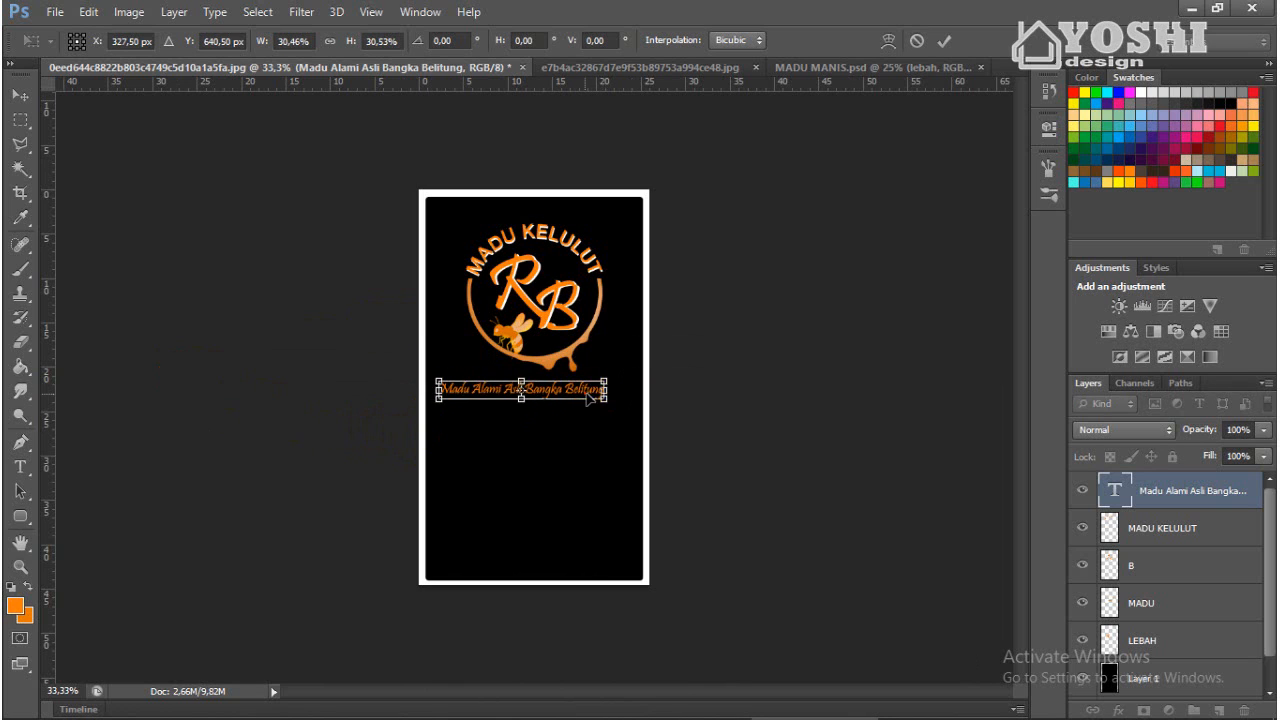
{"action": "left_click", "coordinate": [944, 41]}
{"action": "key", "text": "ctrl+1"}
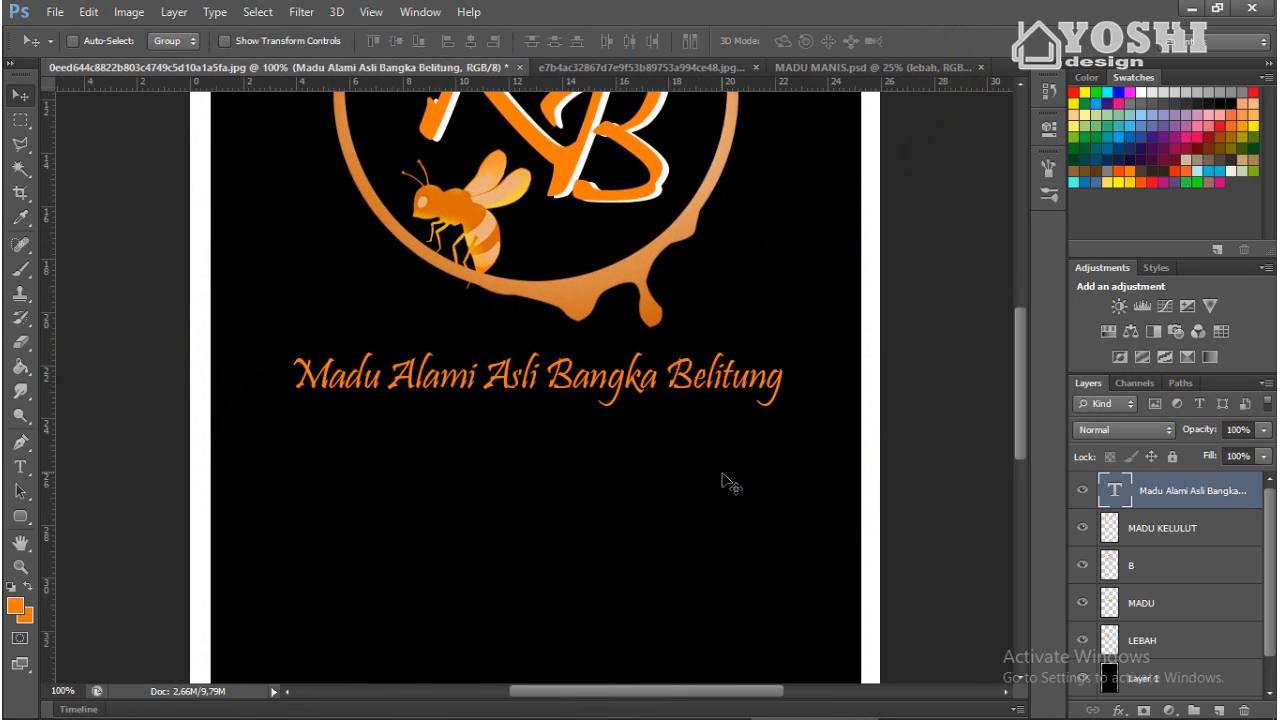
Change the font of the Madu Alami Asli Bangka Belitung text to Rage Italic and nudge the line slightly upward.
{"action": "left_click", "coordinate": [20, 467]}
{"action": "left_click_drag", "start_coordinate": [783, 408], "coordinate": [290, 412]}
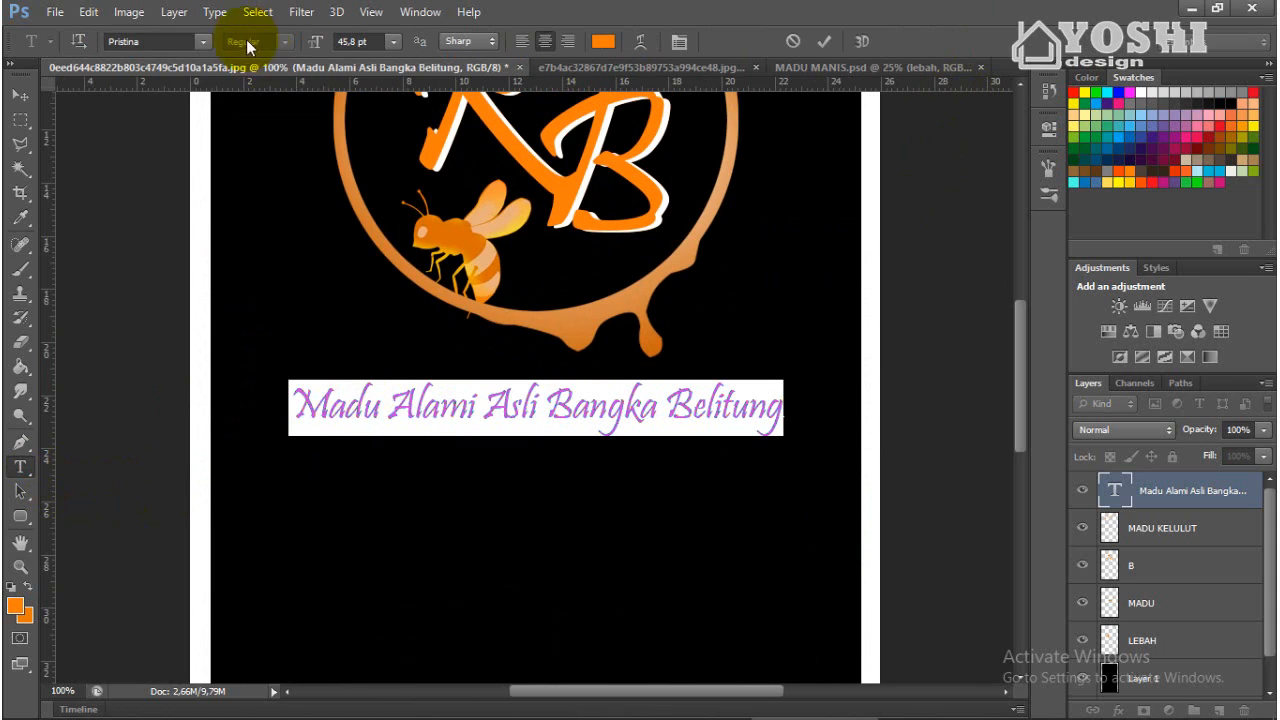
{"action": "left_click", "coordinate": [203, 41]}
{"action": "left_click", "coordinate": [316, 250]}
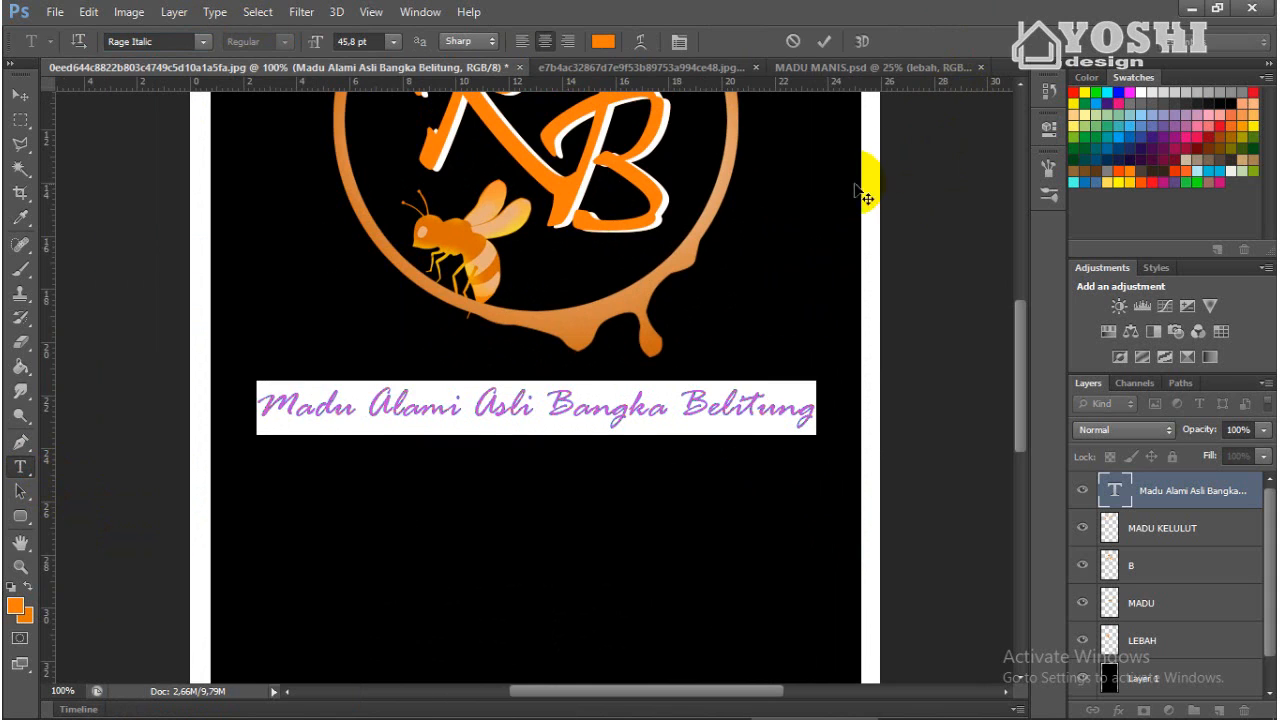
{"action": "left_click", "coordinate": [825, 41]}
{"action": "left_click", "coordinate": [22, 95]}
{"action": "left_click_drag", "start_coordinate": [602, 400], "coordinate": [601, 391]}
{"action": "scroll", "coordinate": [601, 391], "scroll_direction": "up", "scroll_amount": 1}
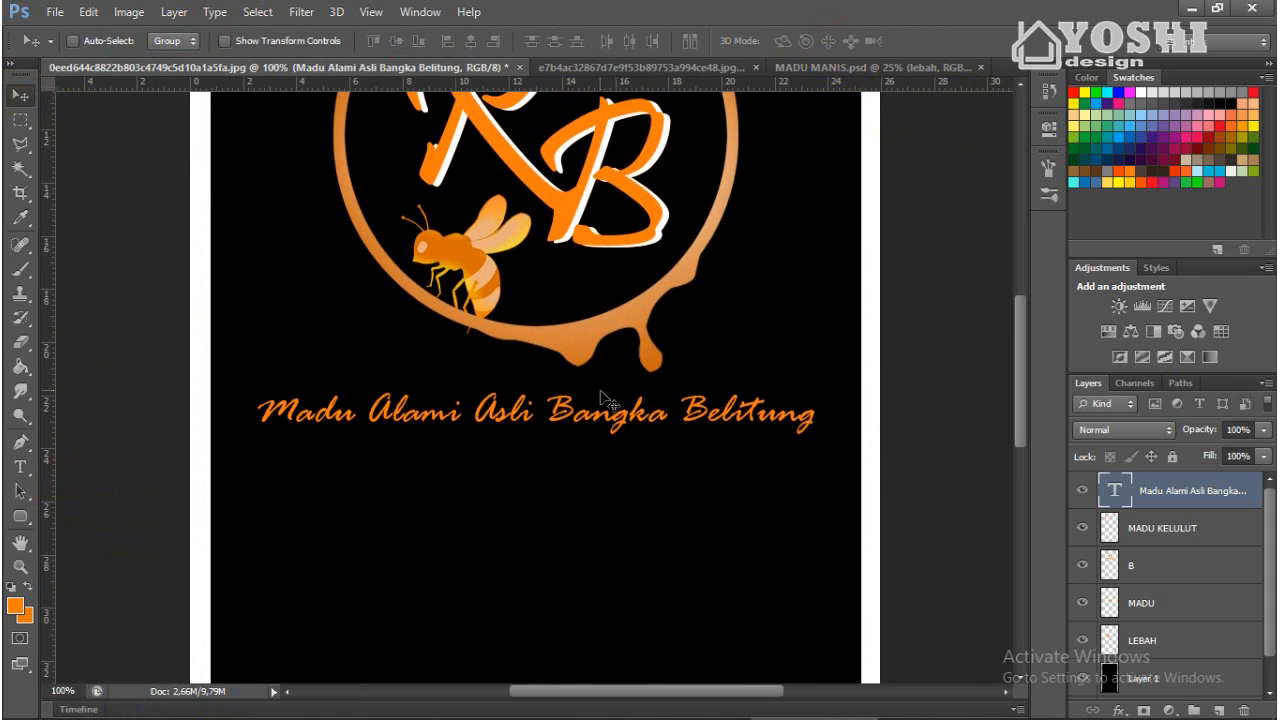
Shrink the tagline to roughly the ring's width and align its horizontal centre with the black panel, Layer 1.
{"action": "scroll", "coordinate": [602, 398], "scroll_direction": "down", "scroll_amount": 2}
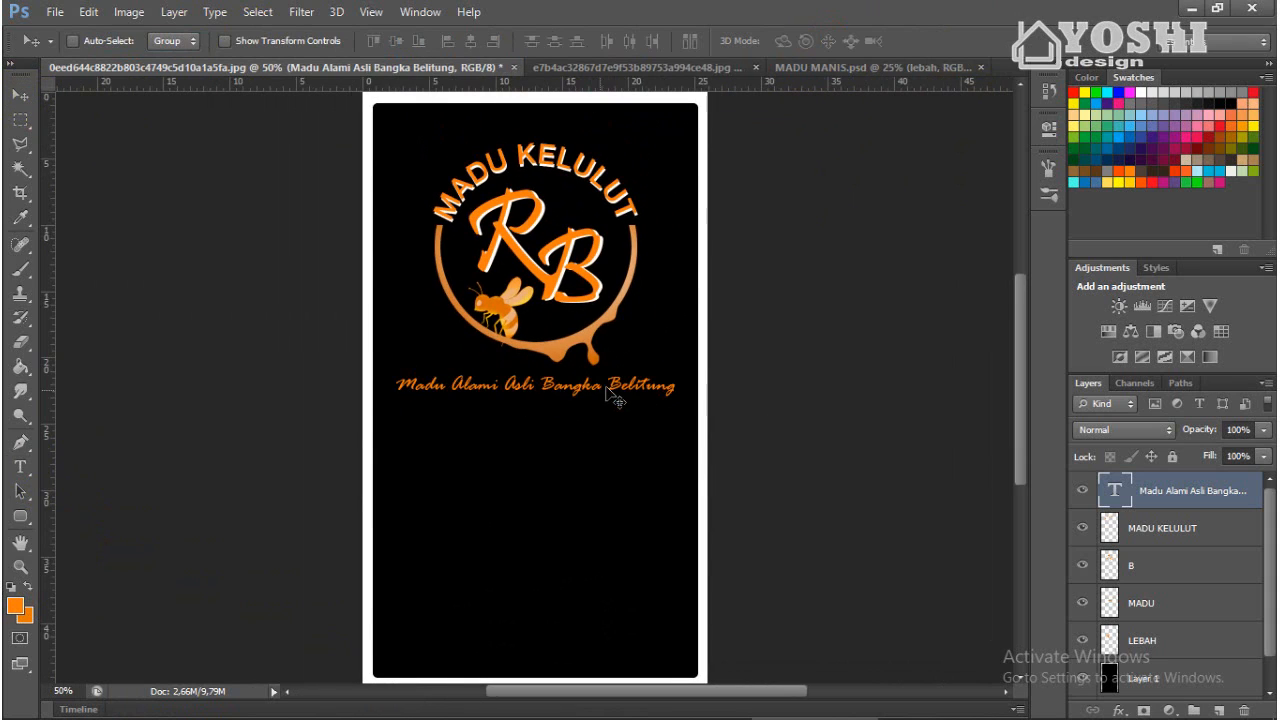
{"action": "key", "text": "ctrl+t"}
{"action": "left_click_drag", "start_coordinate": [686, 386], "coordinate": [618, 403]}
{"action": "key", "text": "Return"}
{"action": "scroll", "coordinate": [724, 408], "scroll_direction": "up", "scroll_amount": 1}
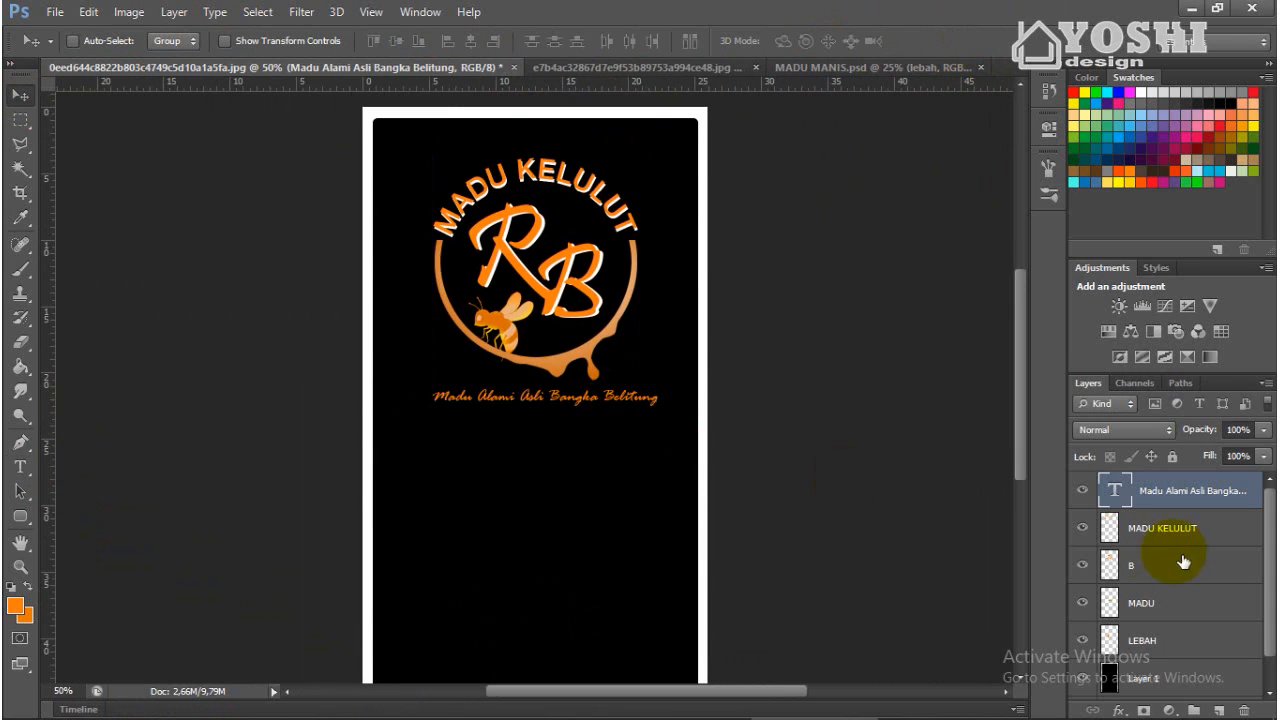
{"action": "left_click", "coordinate": [1165, 678]}
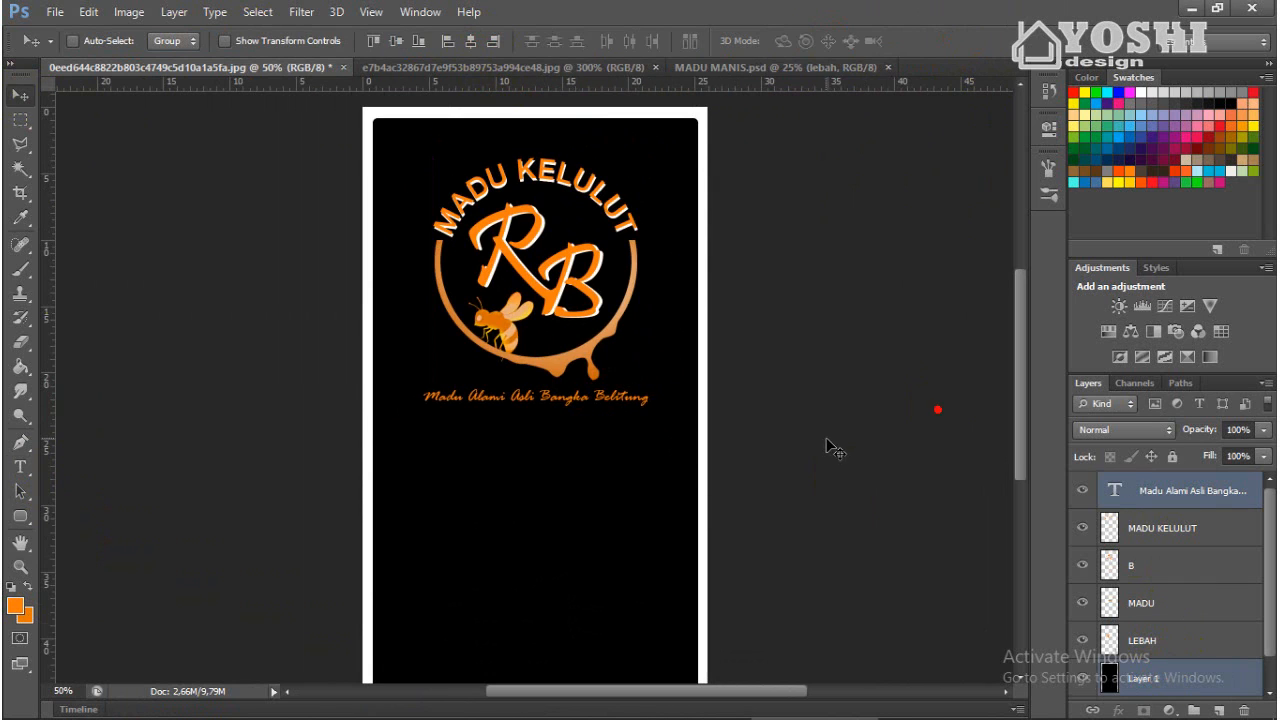
{"action": "scroll", "coordinate": [826, 445], "scroll_direction": "down", "scroll_amount": 1}
Place the png-clipart honey jar and dipper image from the LOGO 1 folder in Downloads into the label document.
{"action": "left_click", "coordinate": [386, 702]}
{"action": "left_click", "coordinate": [20, 61]}
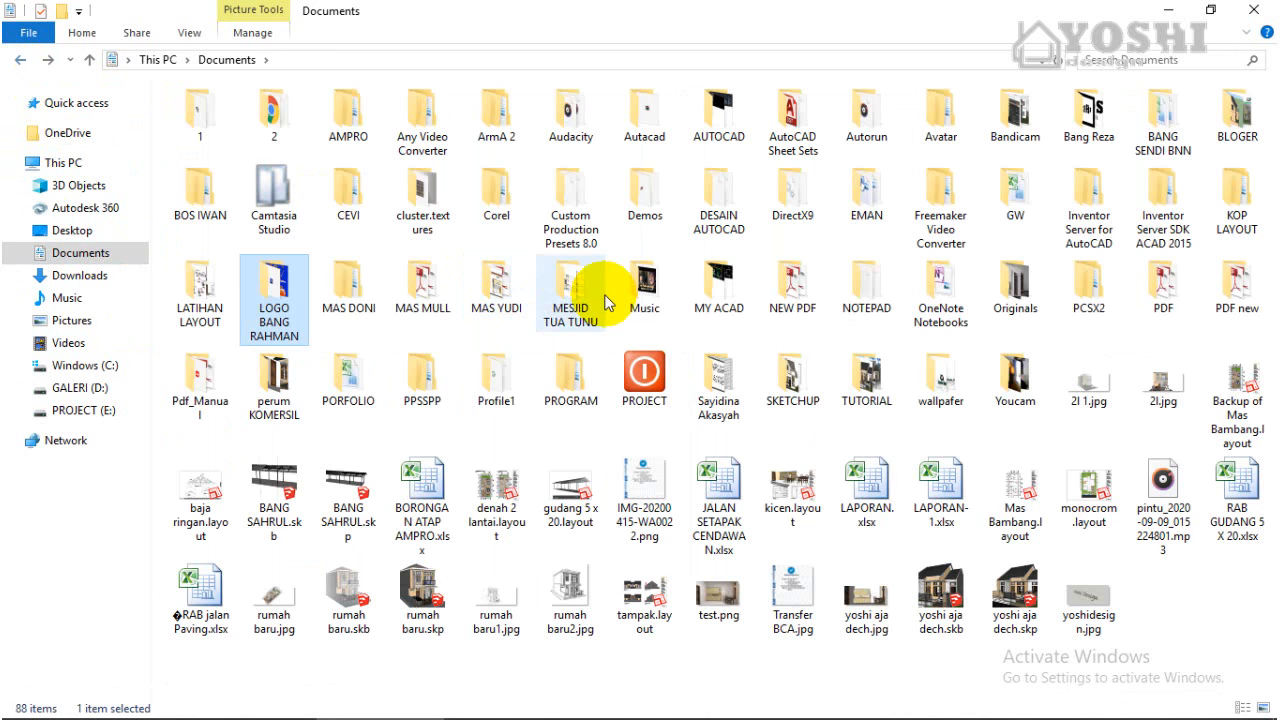
{"action": "left_click", "coordinate": [70, 275]}
{"action": "double_click", "coordinate": [638, 295]}
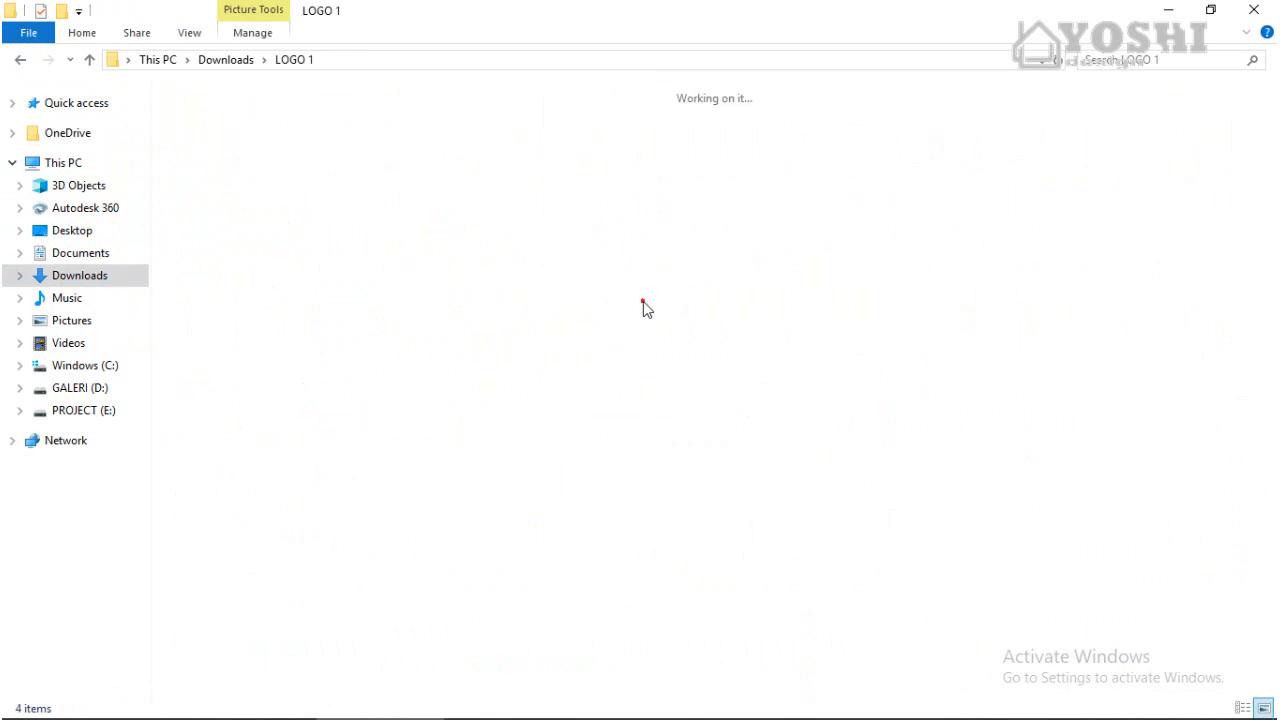
{"action": "left_click_drag", "start_coordinate": [521, 142], "coordinate": [674, 500]}
{"action": "left_click_drag", "start_coordinate": [668, 395], "coordinate": [651, 445]}
{"action": "left_click", "coordinate": [947, 42]}
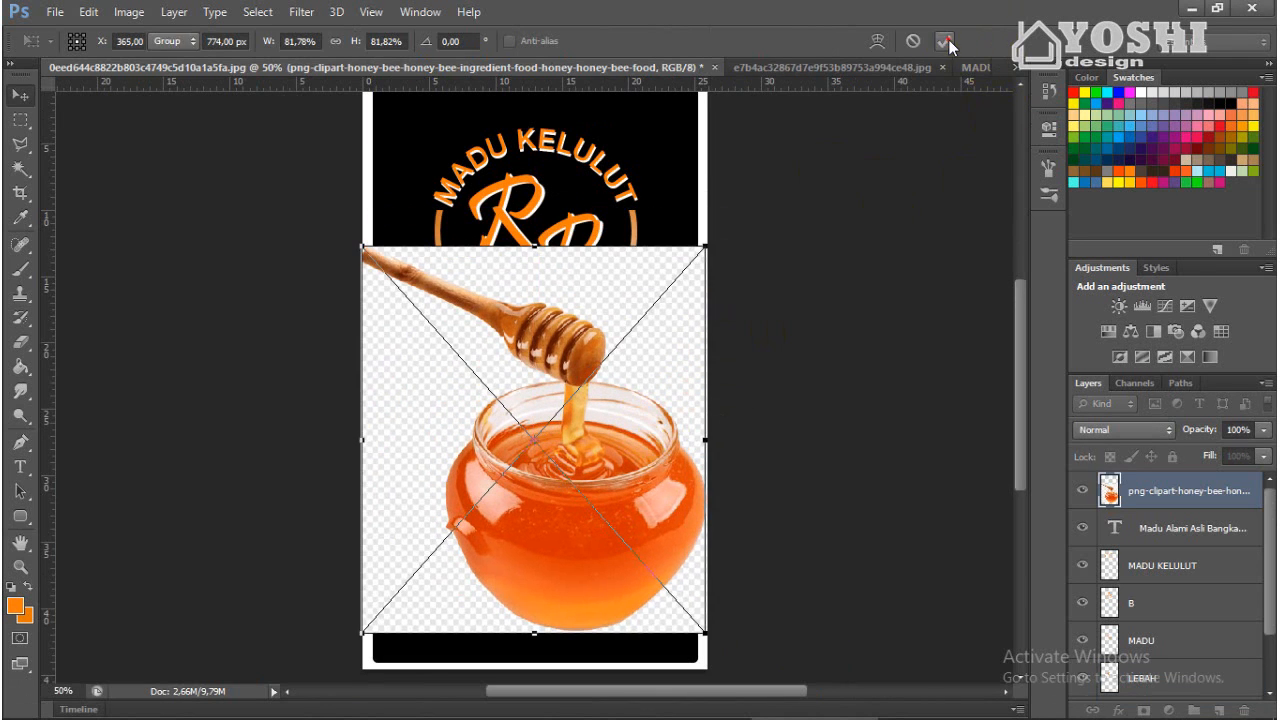
Rasterize the honey jar layer and delete its checkered background on both sides of the dipper with the Magic Wand.
{"action": "left_click", "coordinate": [20, 168]}
{"action": "left_click", "coordinate": [396, 350]}
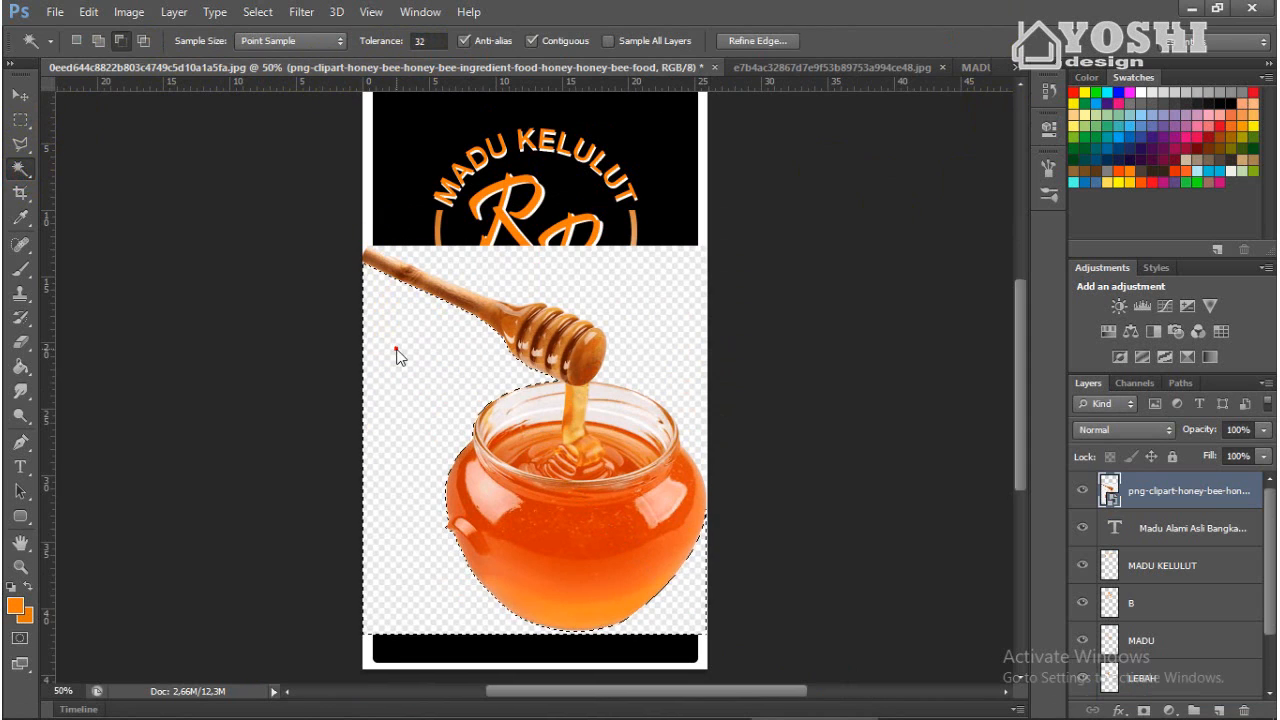
{"action": "right_click", "coordinate": [1180, 490]}
{"action": "left_click", "coordinate": [777, 304]}
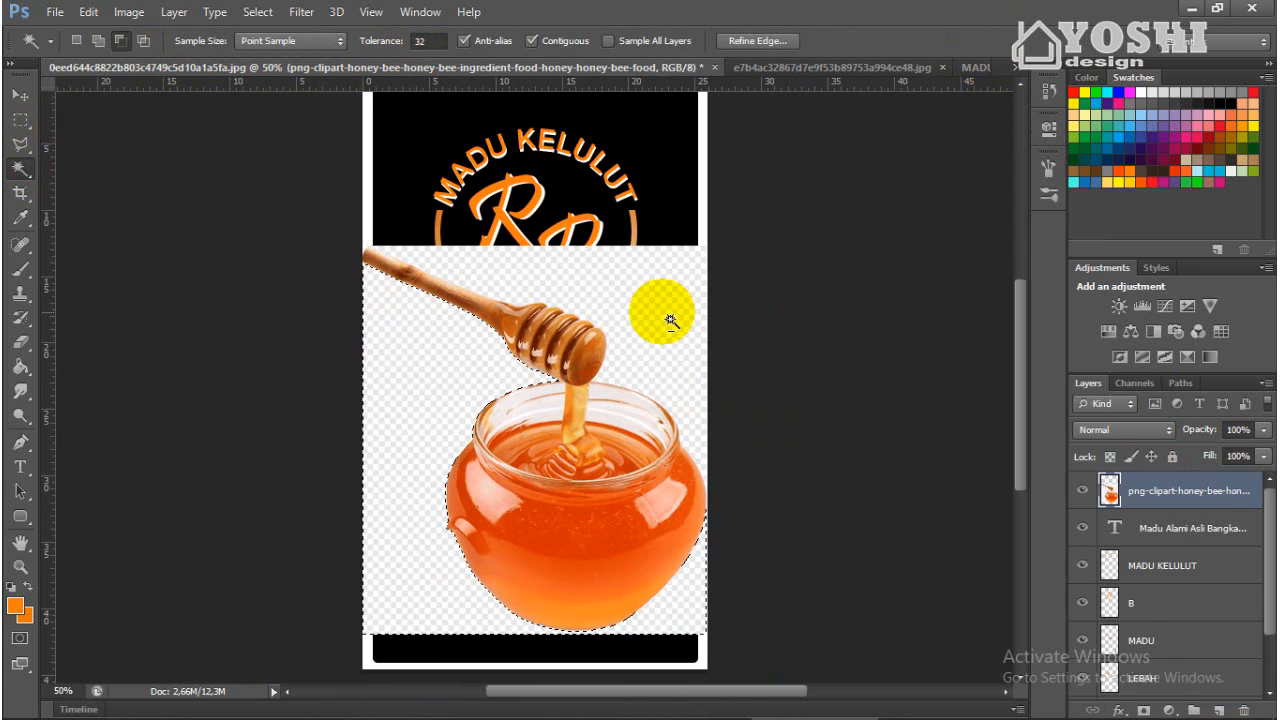
{"action": "key", "text": "Delete"}
{"action": "left_click", "coordinate": [654, 317]}
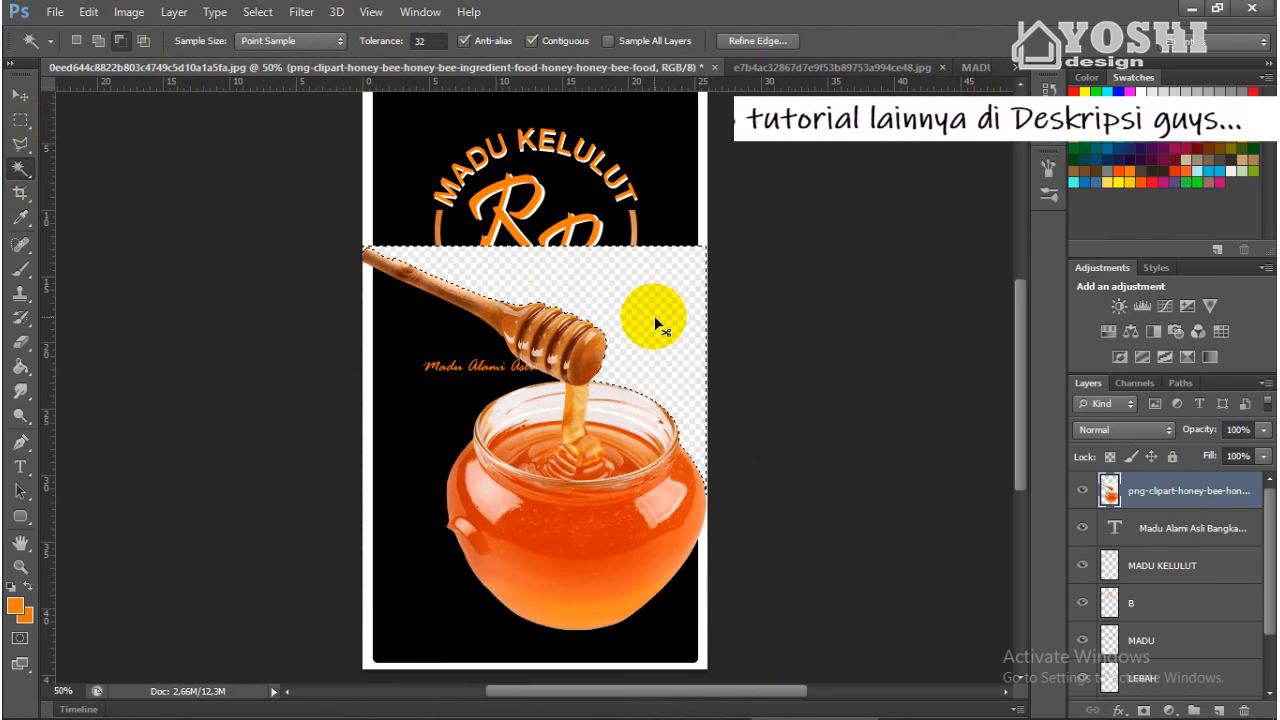
{"action": "key", "text": "Delete"}
{"action": "key", "text": "ctrl+d"}
Scale the honey jar image down to about 38% and place it under the right half of the tagline.
{"action": "key", "text": "v"}
{"action": "key", "text": "ctrl+t"}
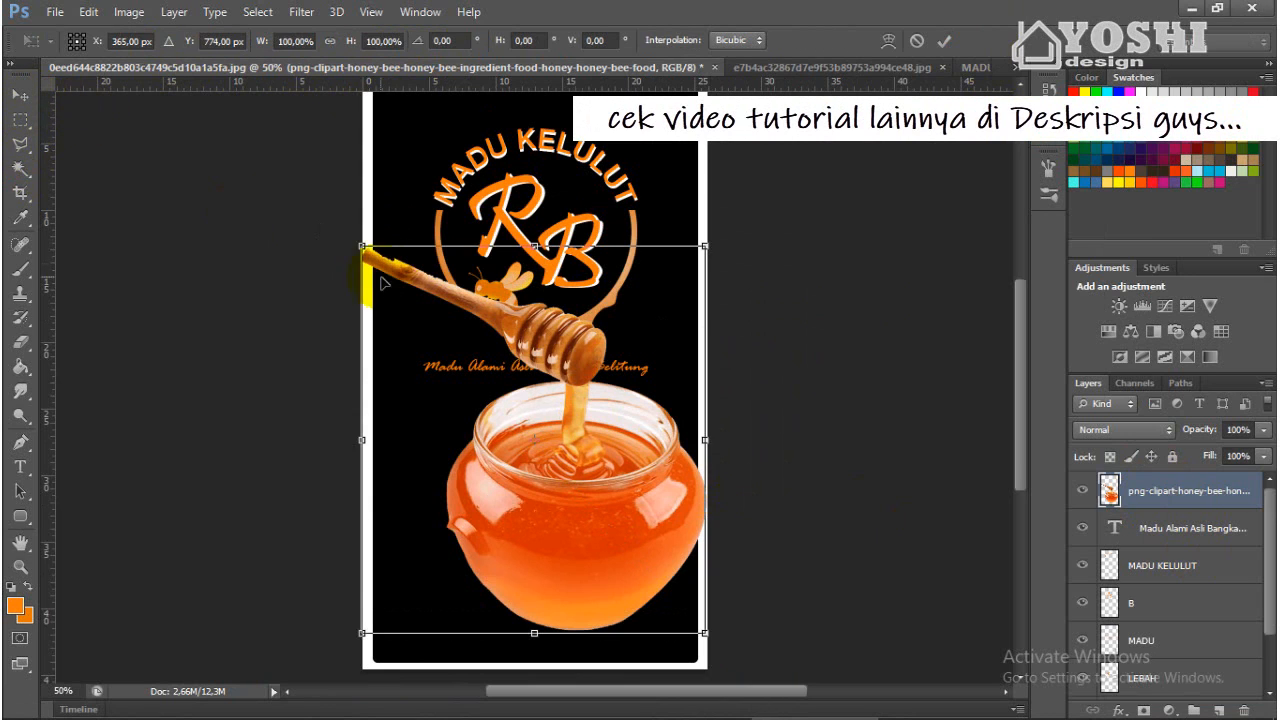
{"action": "left_click_drag", "start_coordinate": [362, 246], "coordinate": [527, 432]}
{"action": "left_click_drag", "start_coordinate": [652, 471], "coordinate": [630, 418]}
{"action": "left_click_drag", "start_coordinate": [684, 377], "coordinate": [657, 405]}
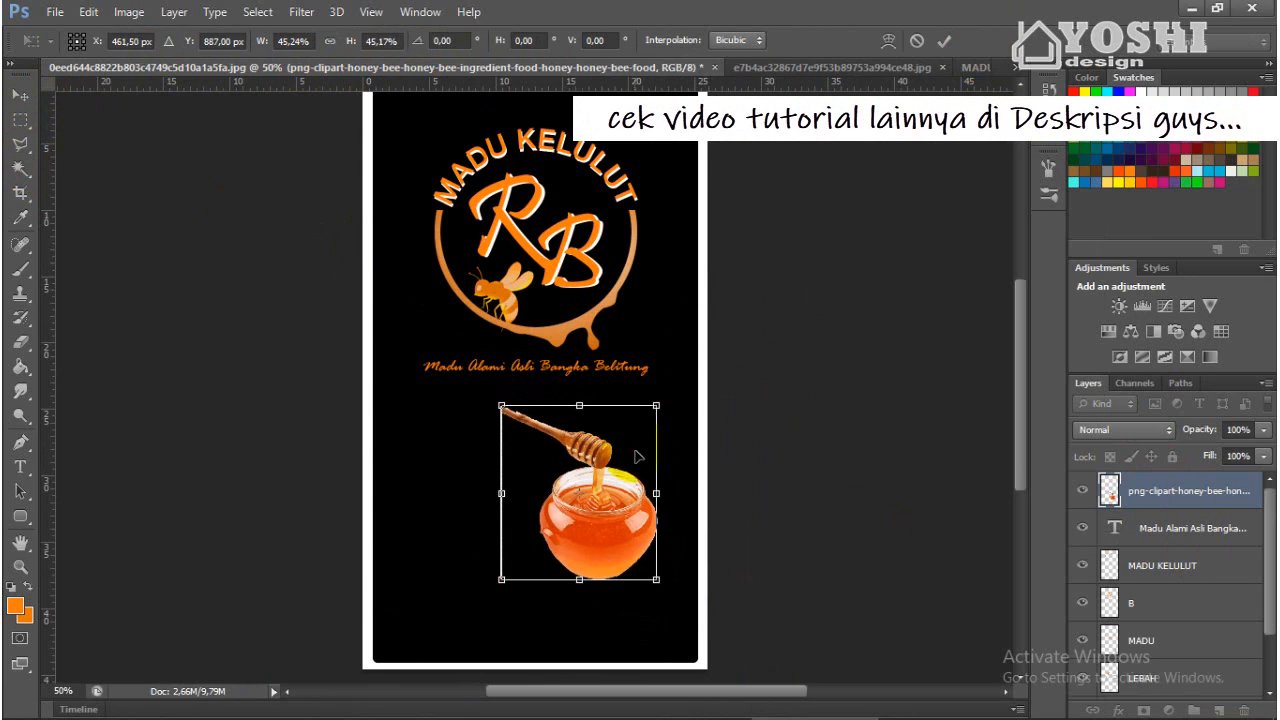
{"action": "left_click_drag", "start_coordinate": [636, 454], "coordinate": [661, 427]}
{"action": "left_click_drag", "start_coordinate": [683, 377], "coordinate": [657, 404]}
{"action": "left_click_drag", "start_coordinate": [634, 442], "coordinate": [642, 425]}
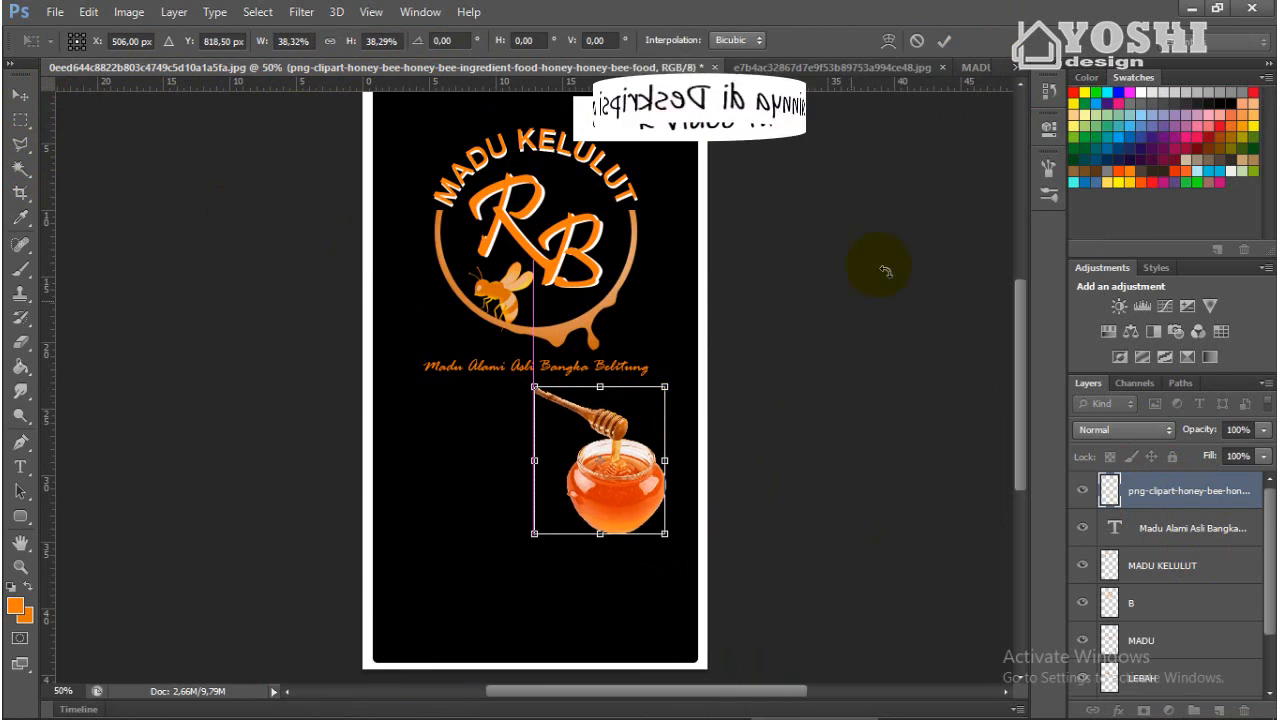
{"action": "key", "text": "Return"}
Erase the thin vertical leftover line beside the honey jar using the Eraser at brush size 36.
{"action": "left_click", "coordinate": [20, 342]}
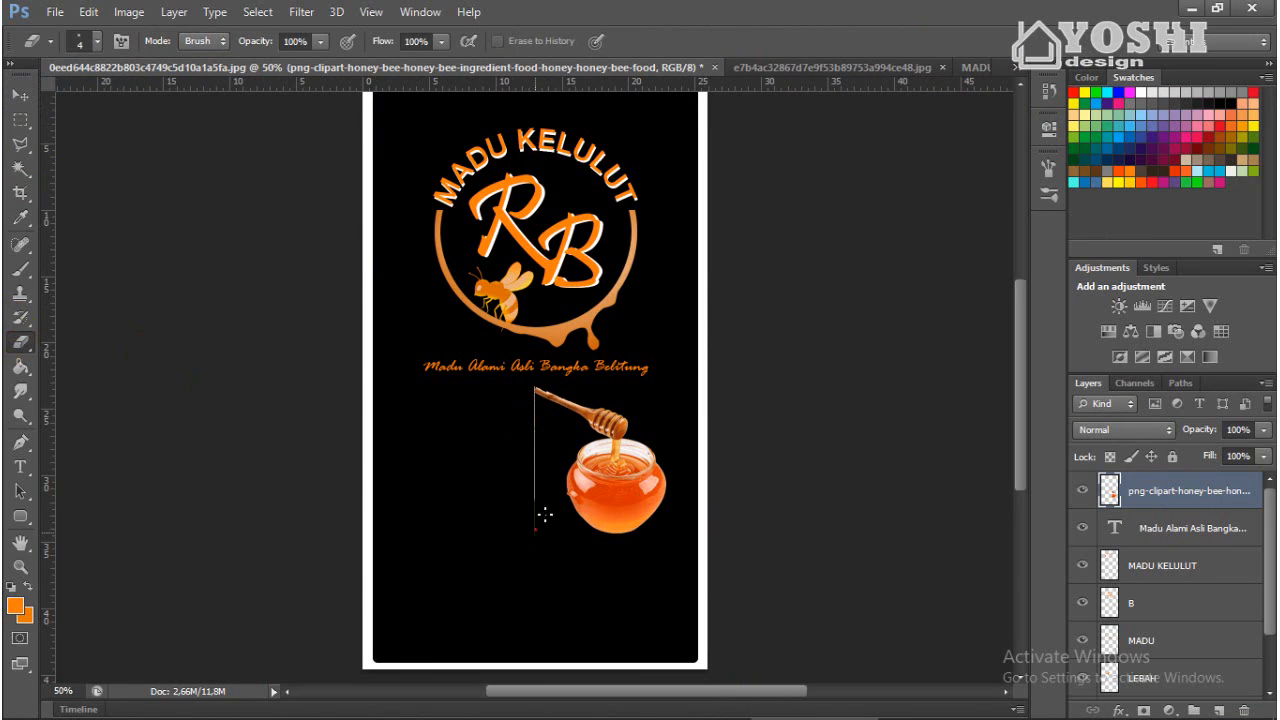
{"action": "right_click", "coordinate": [26, 343]}
{"action": "left_click", "coordinate": [61, 342]}
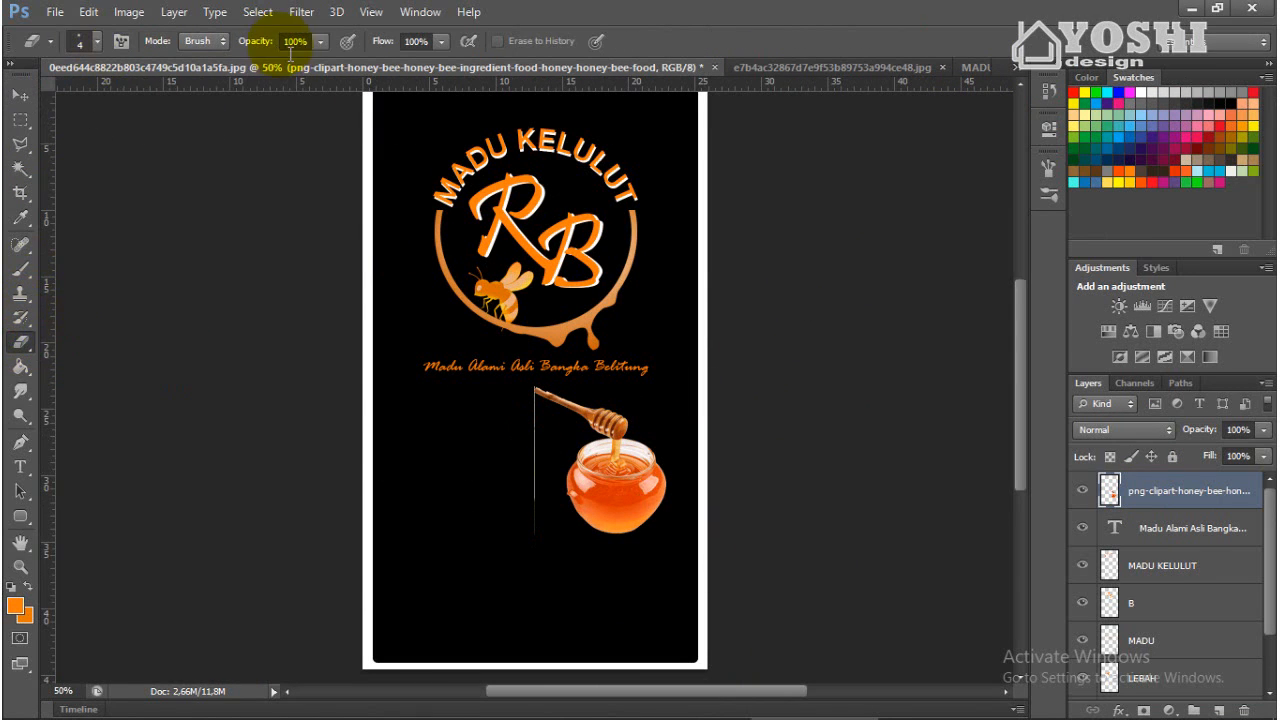
{"action": "left_click", "coordinate": [97, 45]}
{"action": "left_click", "coordinate": [63, 106]}
{"action": "left_click", "coordinate": [533, 435]}
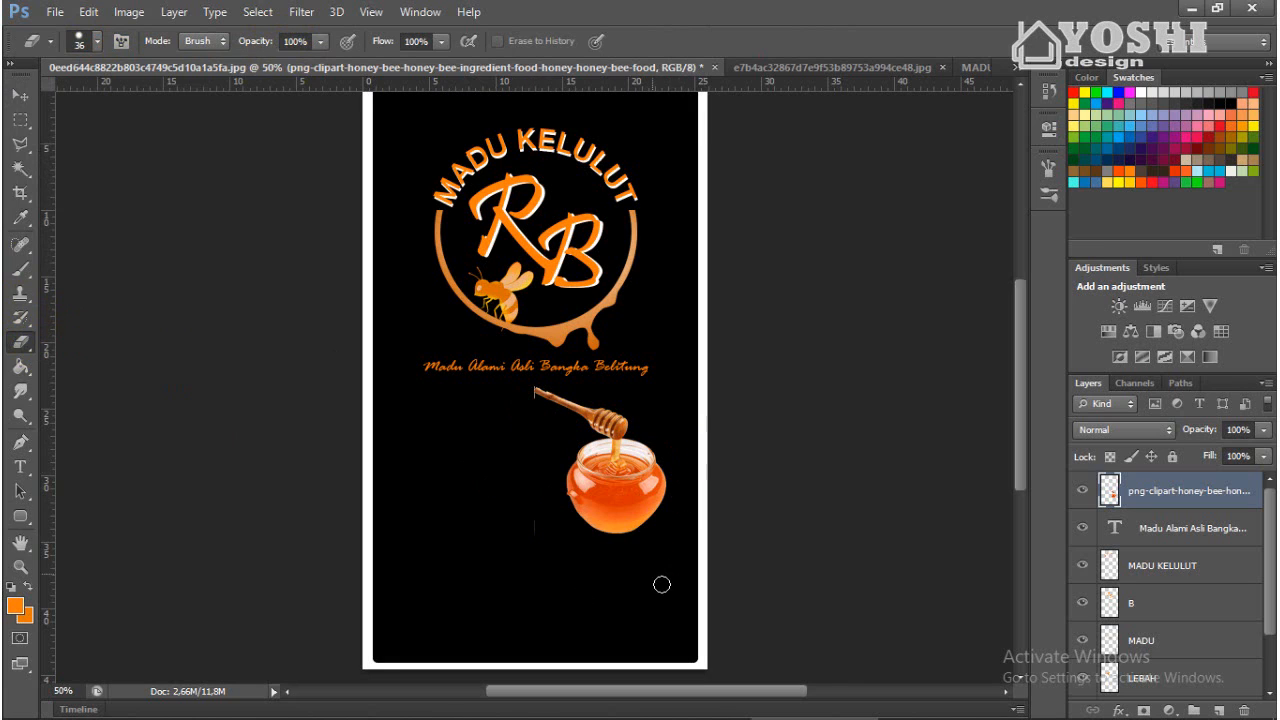
Smooth the jagged edges of the honey dipper and jar with the Smudge tool at brush size 13 and 19% strength.
{"action": "scroll", "coordinate": [586, 535], "scroll_direction": "up", "scroll_amount": 2}
{"action": "key", "text": "v"}
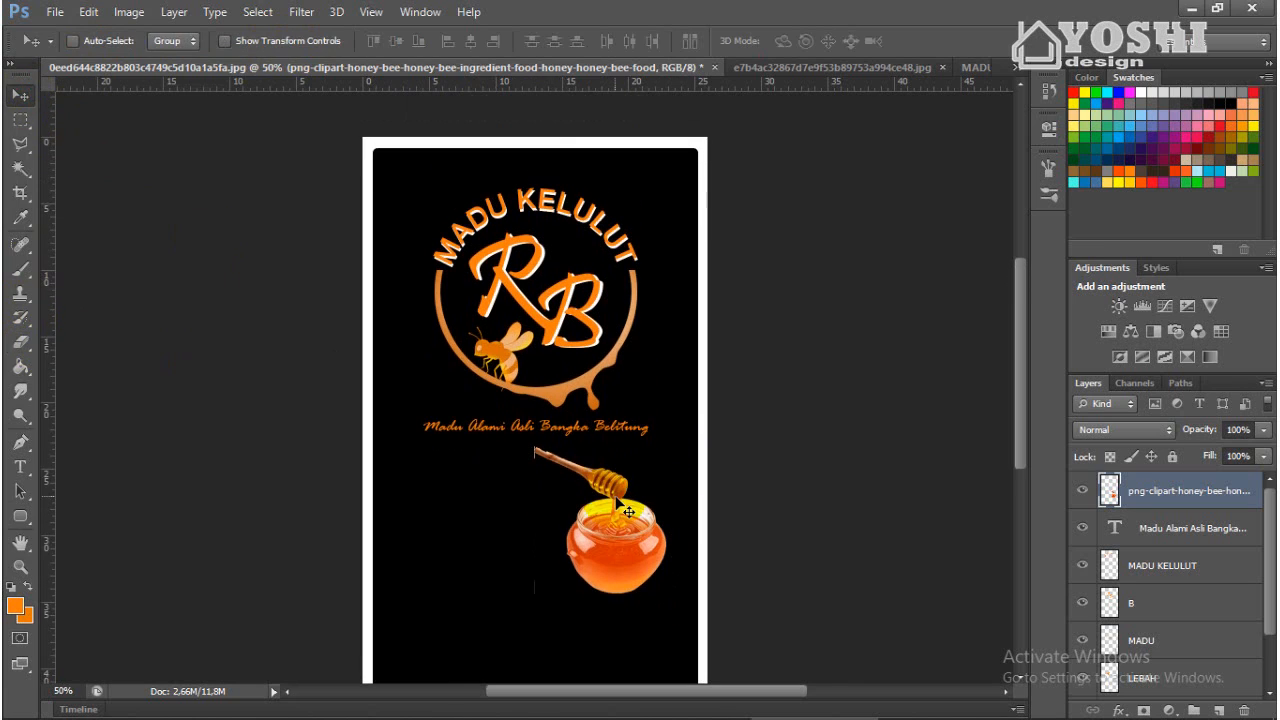
{"action": "scroll", "coordinate": [430, 515], "scroll_direction": "up", "scroll_amount": 5}
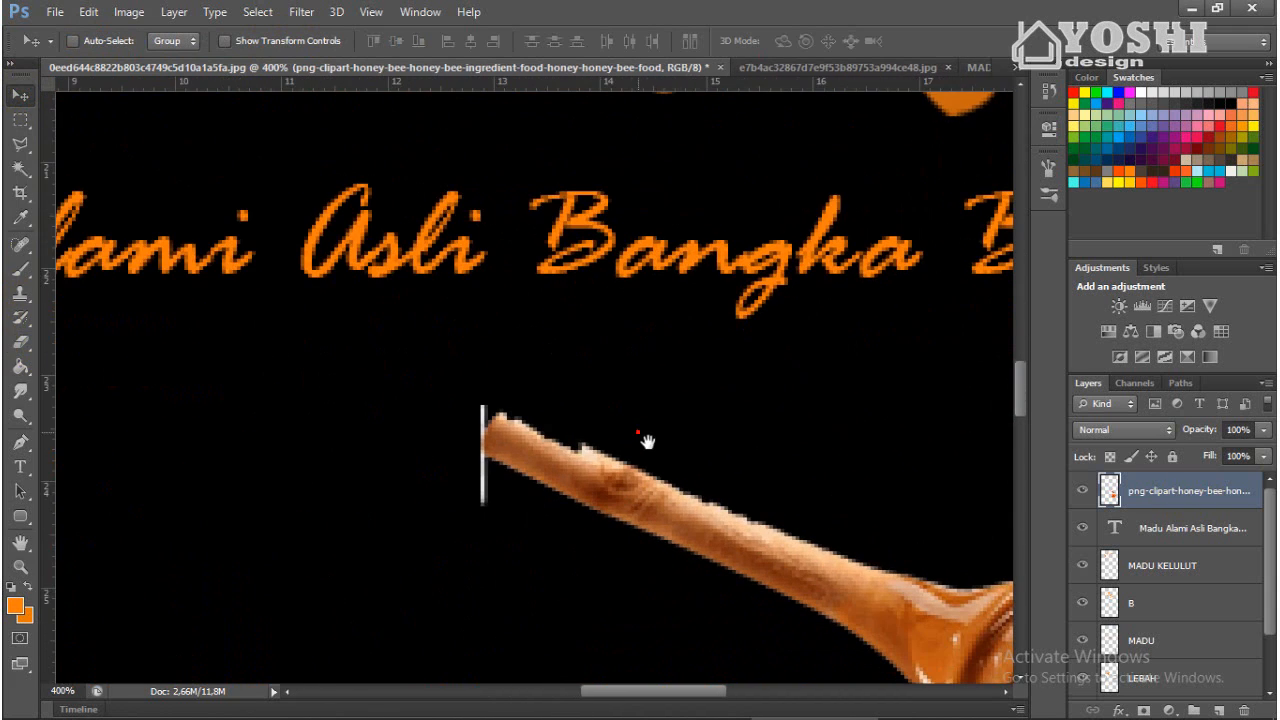
{"action": "left_click", "coordinate": [21, 392]}
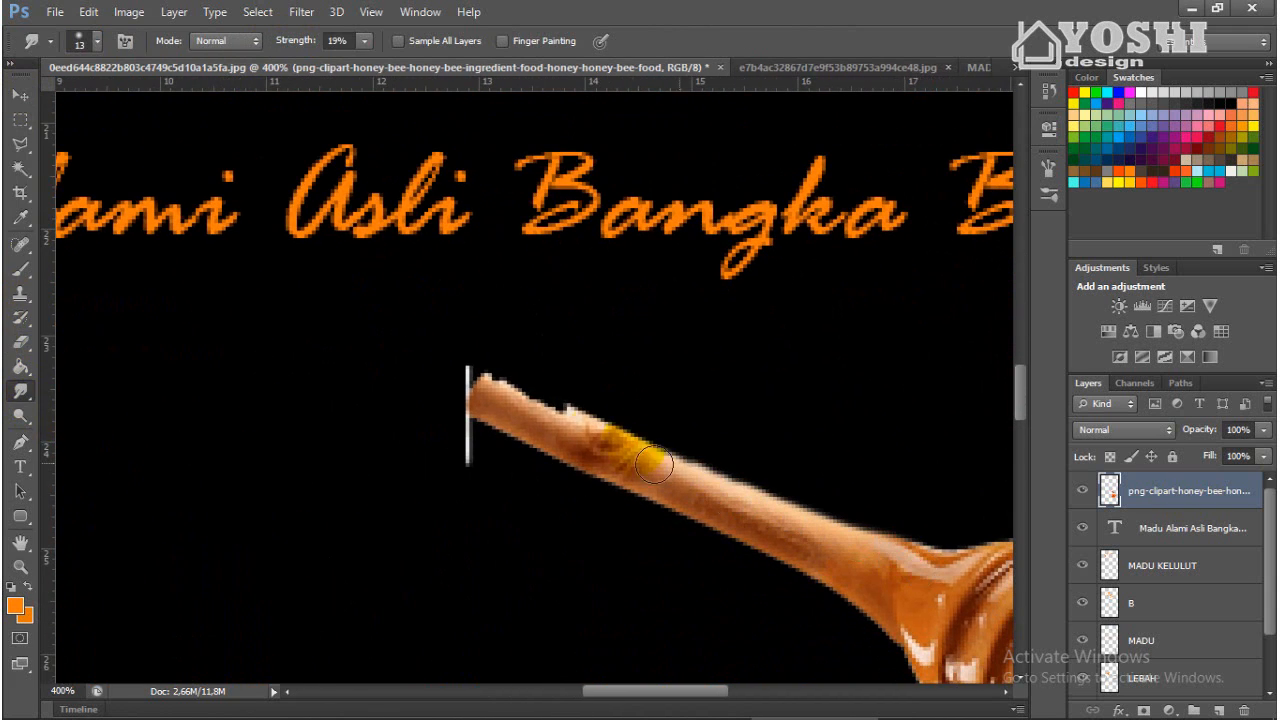
{"action": "scroll", "coordinate": [680, 470], "scroll_direction": "down", "scroll_amount": 3}
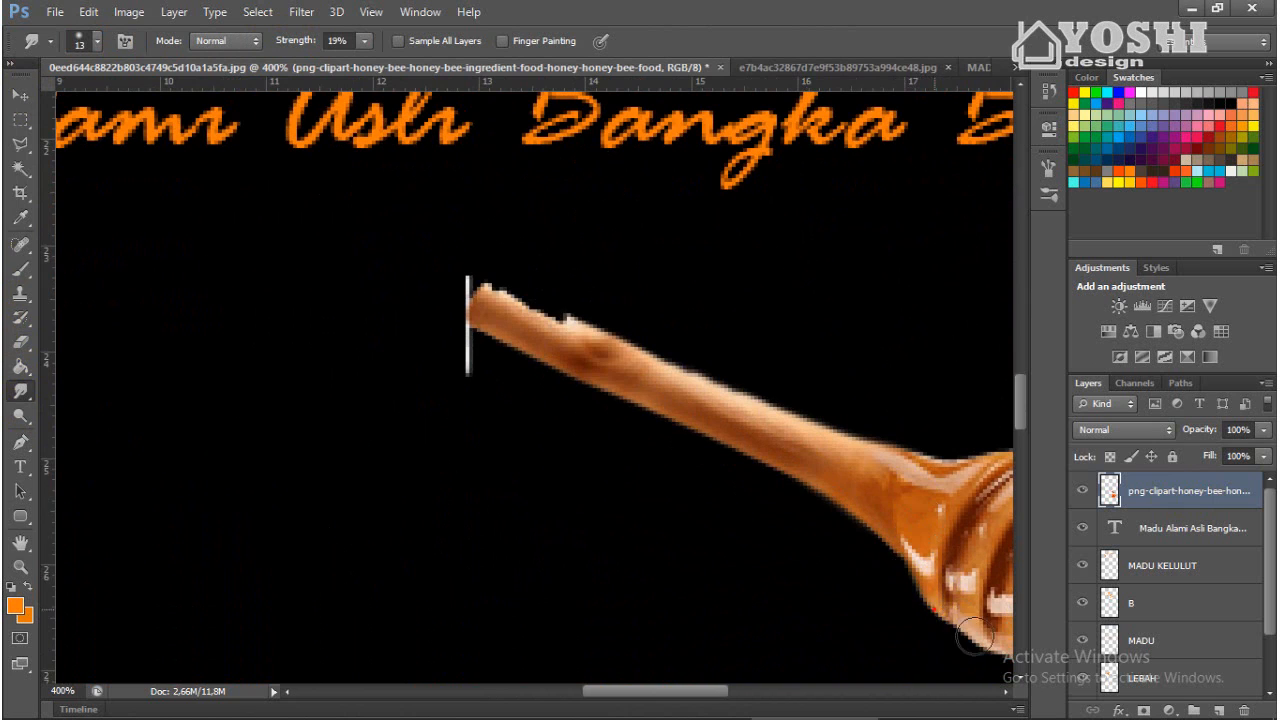
{"action": "left_click_drag", "start_coordinate": [970, 634], "coordinate": [588, 432]}
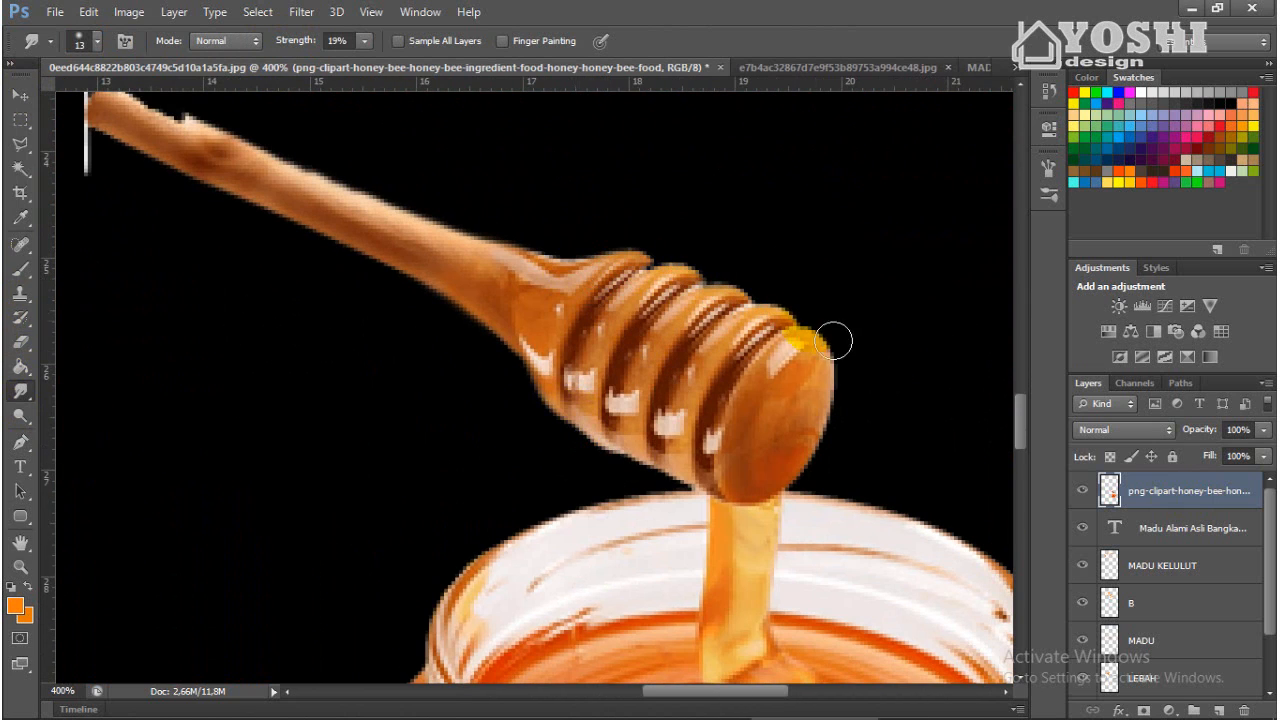
{"action": "scroll", "coordinate": [851, 403], "scroll_direction": "down", "scroll_amount": 7}
{"action": "scroll", "coordinate": [376, 311], "scroll_direction": "down", "scroll_amount": 4}
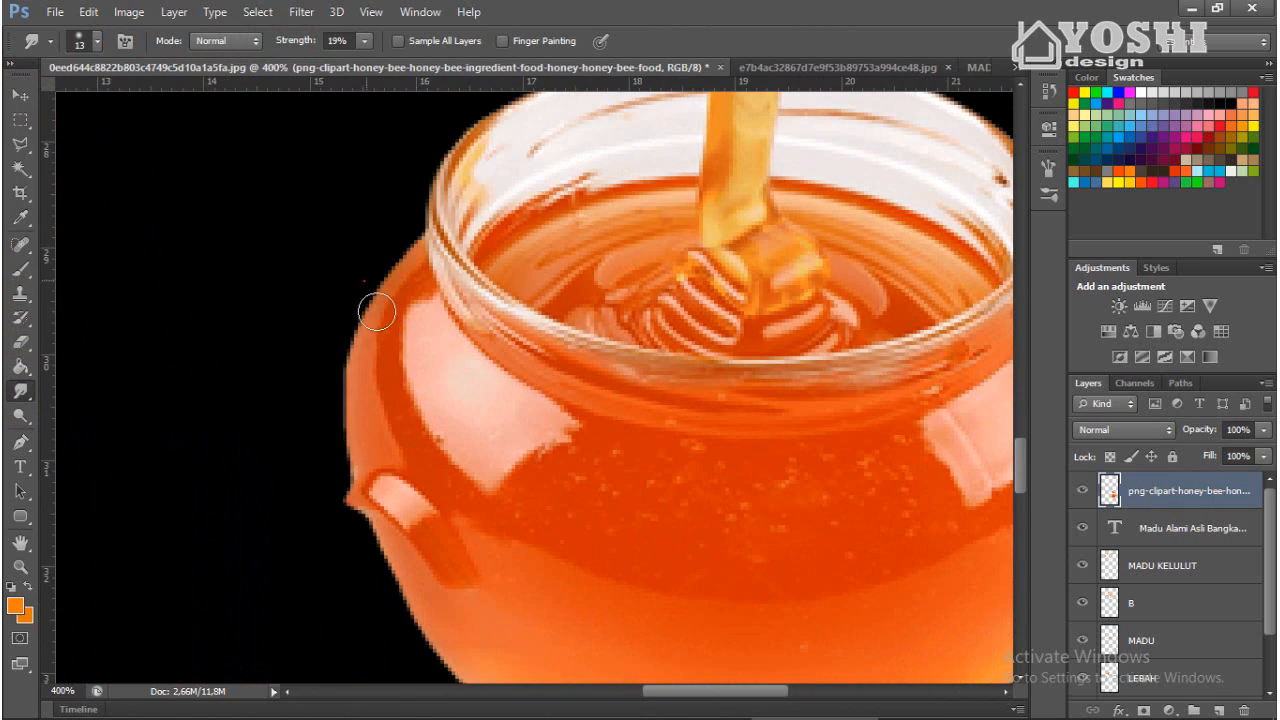
{"action": "scroll", "coordinate": [376, 311], "scroll_direction": "down", "scroll_amount": 4}
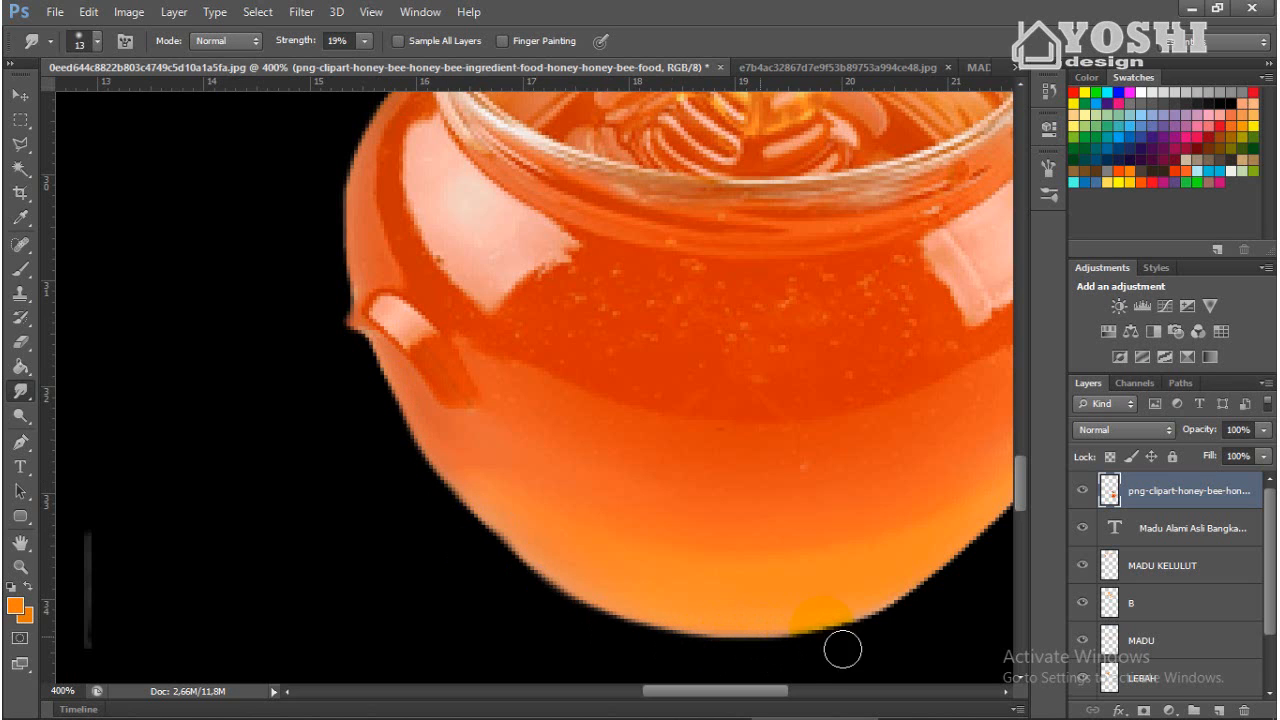
{"action": "left_click_drag", "start_coordinate": [928, 605], "coordinate": [637, 598]}
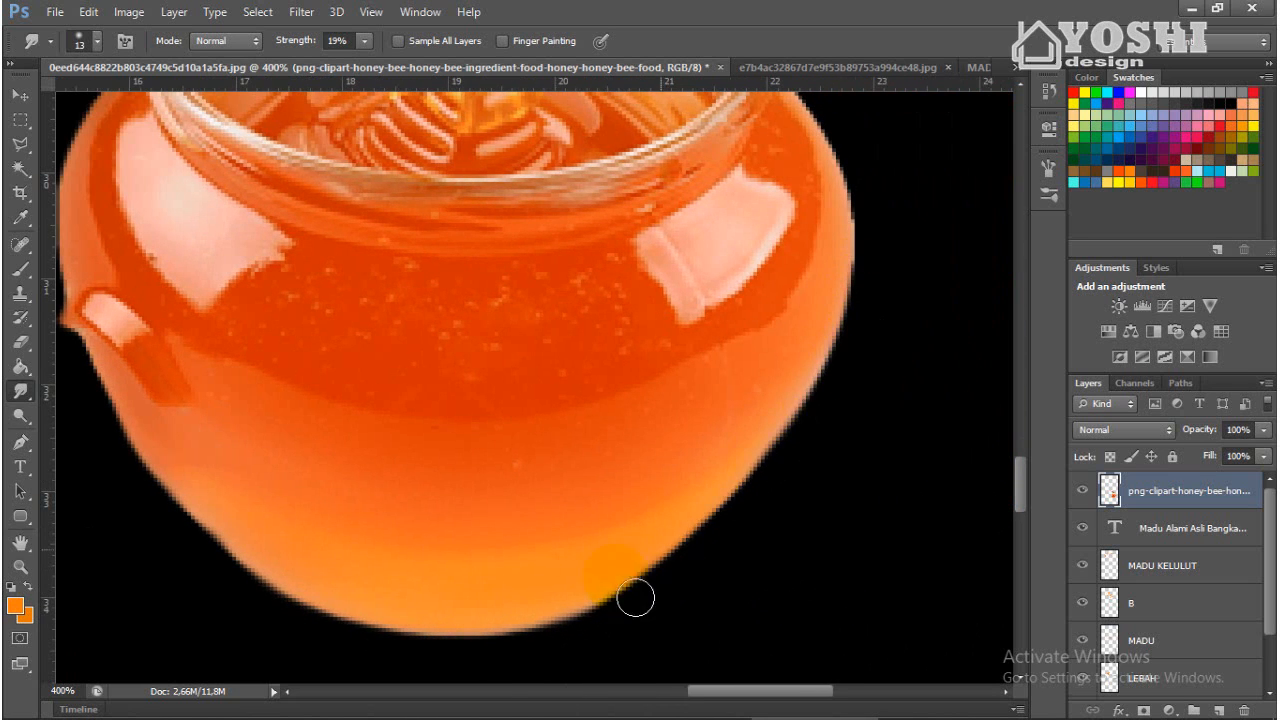
{"action": "scroll", "coordinate": [636, 598], "scroll_direction": "up", "scroll_amount": 6}
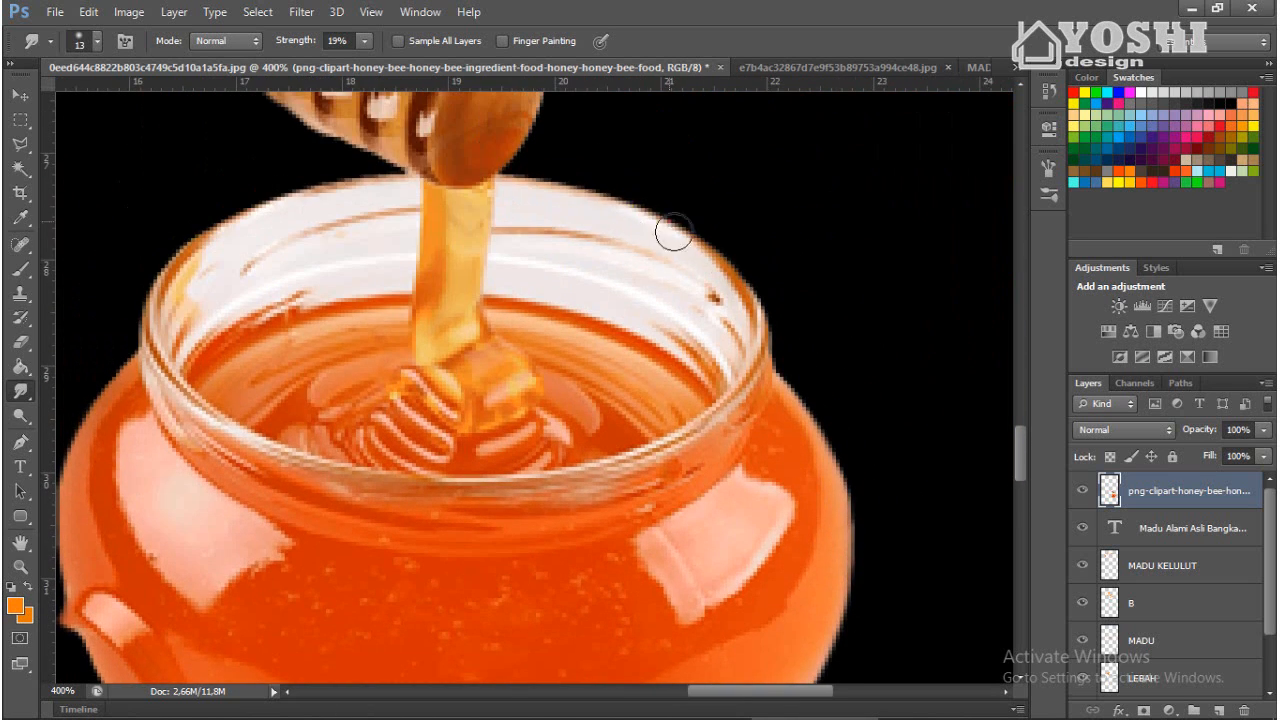
{"action": "scroll", "coordinate": [673, 232], "scroll_direction": "up", "scroll_amount": 2}
{"action": "scroll", "coordinate": [472, 437], "scroll_direction": "up", "scroll_amount": 8}
{"action": "scroll", "coordinate": [472, 437], "scroll_direction": "left", "scroll_amount": 12}
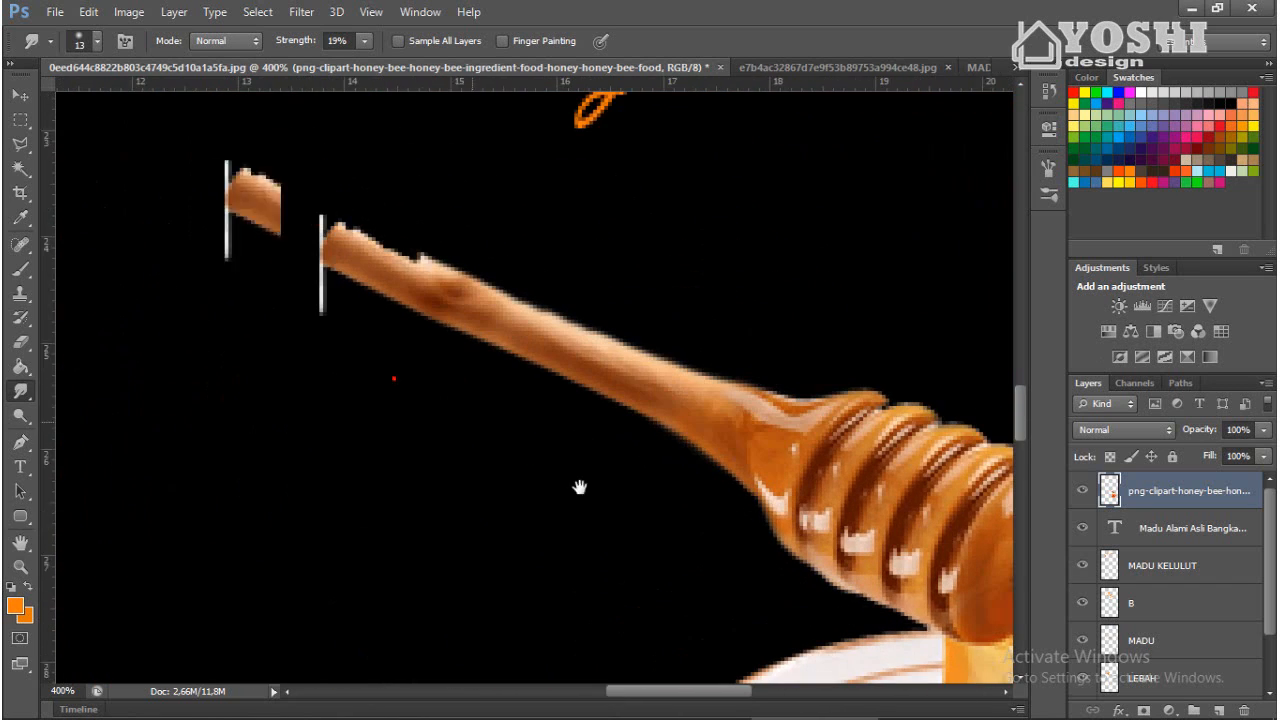
Repair the end of the dipper handle with the Clone Stamp at size 3 and erase the white line beside it with a size 9 Eraser.
{"action": "left_click", "coordinate": [19, 292]}
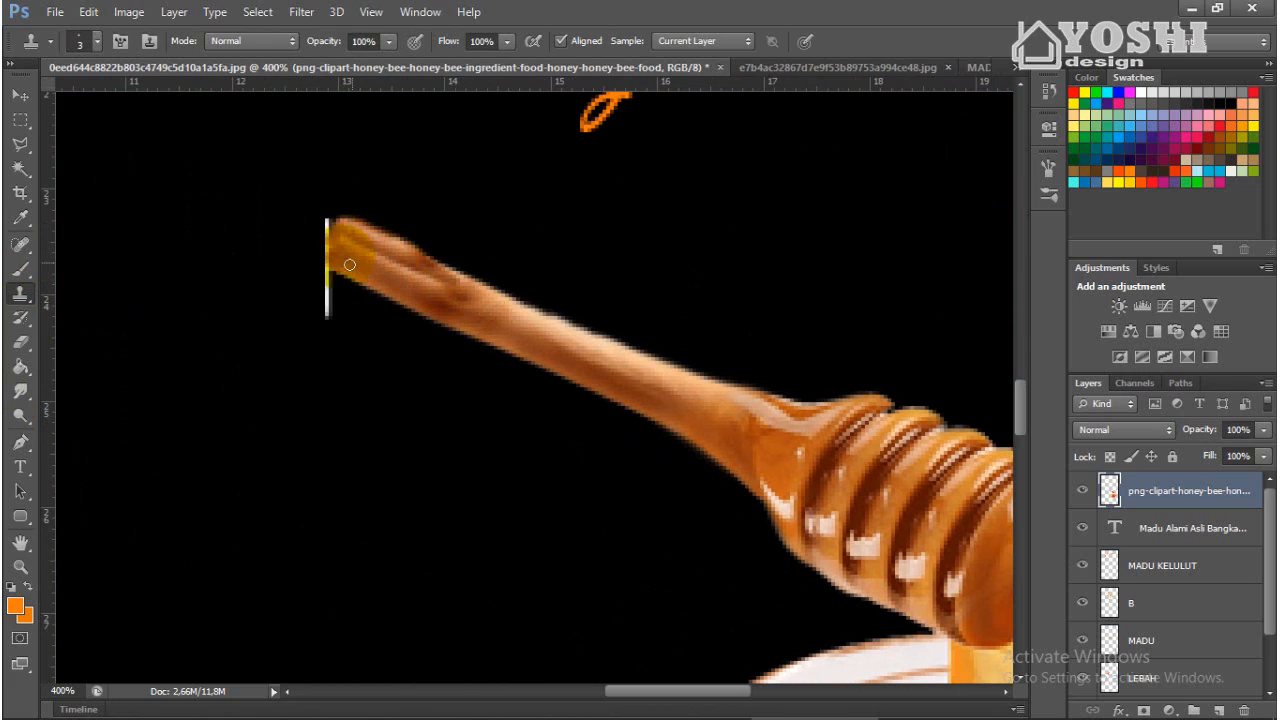
{"action": "key", "text": "e"}
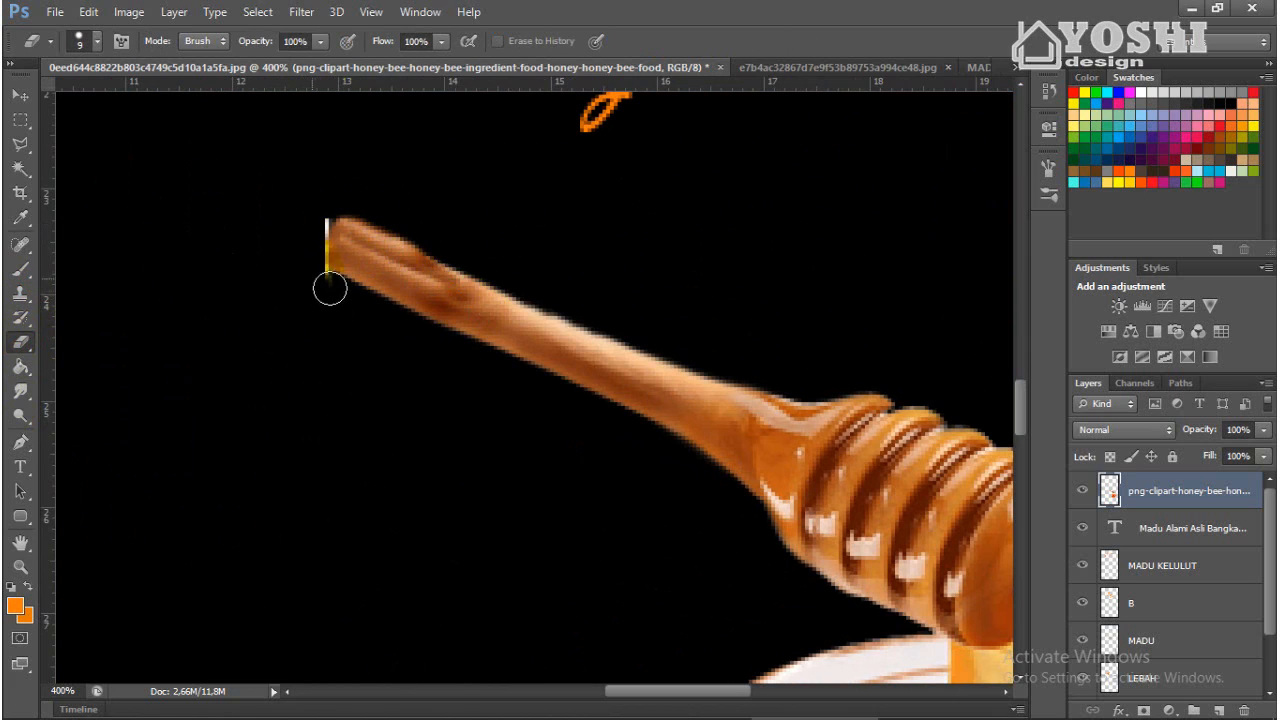
{"action": "scroll", "coordinate": [333, 322], "scroll_direction": "up", "scroll_amount": 2}
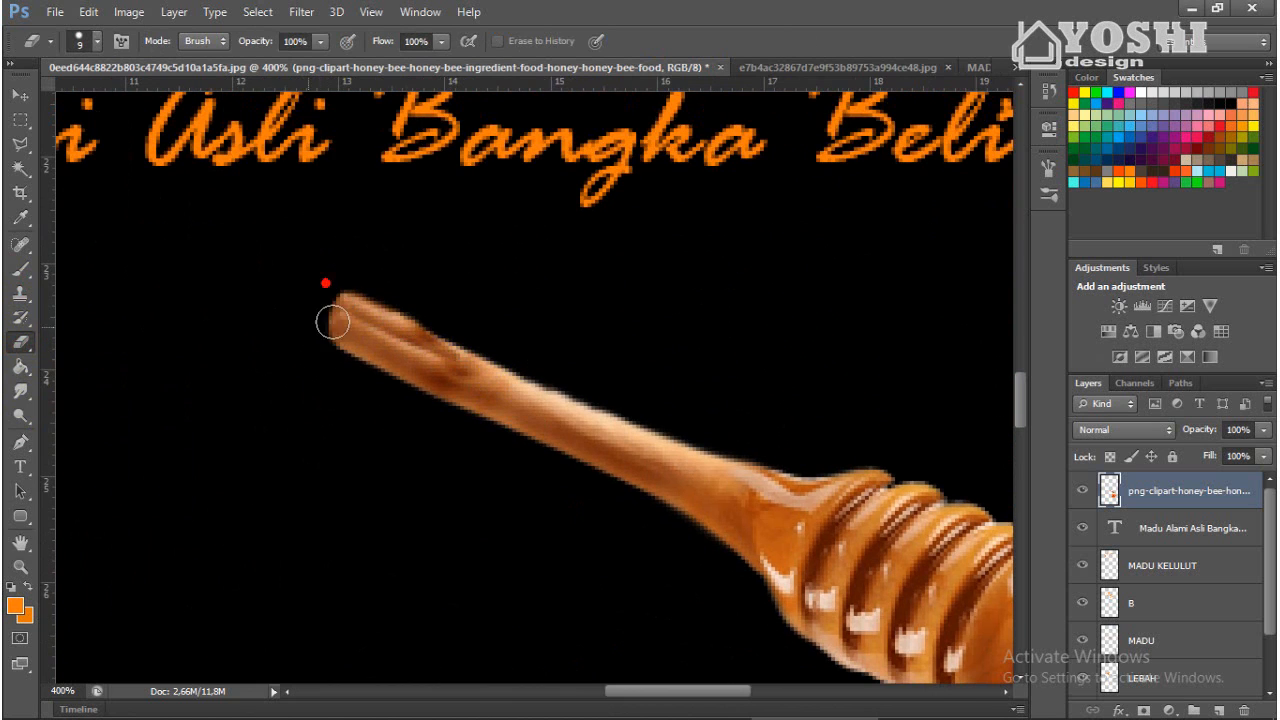
{"action": "key", "text": "ctrl+minus"}
{"action": "key", "text": "ctrl+minus"}
{"action": "key", "text": "ctrl+minus"}
{"action": "scroll", "coordinate": [430, 393], "scroll_direction": "down", "scroll_amount": 3}
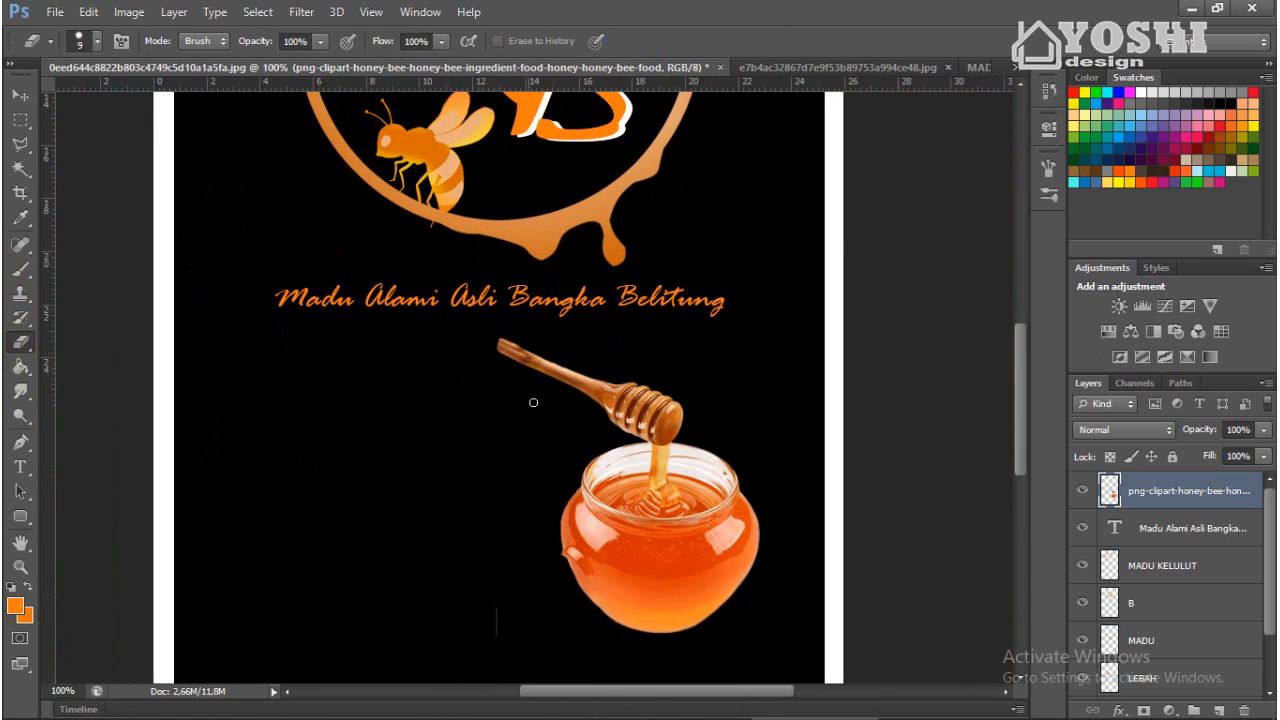
Place the 100-percent-original-stamp-3 image at about 15.4% scale under the tagline, beside the honey jar, and rasterize its layer.
{"action": "mouse_move", "coordinate": [461, 714]}
{"action": "left_click", "coordinate": [370, 700]}
{"action": "left_click_drag", "start_coordinate": [215, 140], "coordinate": [520, 486]}
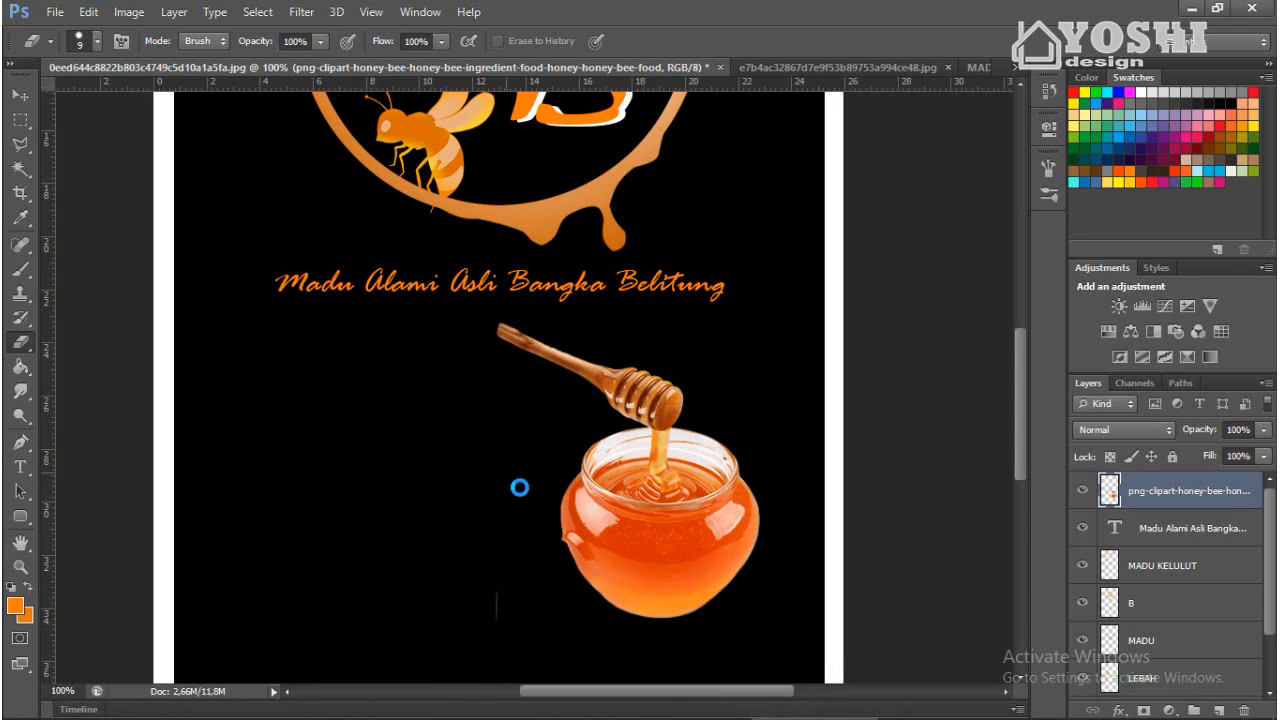
{"action": "left_click_drag", "start_coordinate": [881, 122], "coordinate": [490, 423]}
{"action": "mouse_move", "coordinate": [455, 487]}
{"action": "left_mouse_down"}
{"action": "mouse_move", "coordinate": [481, 405]}
{"action": "mouse_move", "coordinate": [506, 376]}
{"action": "left_mouse_up"}
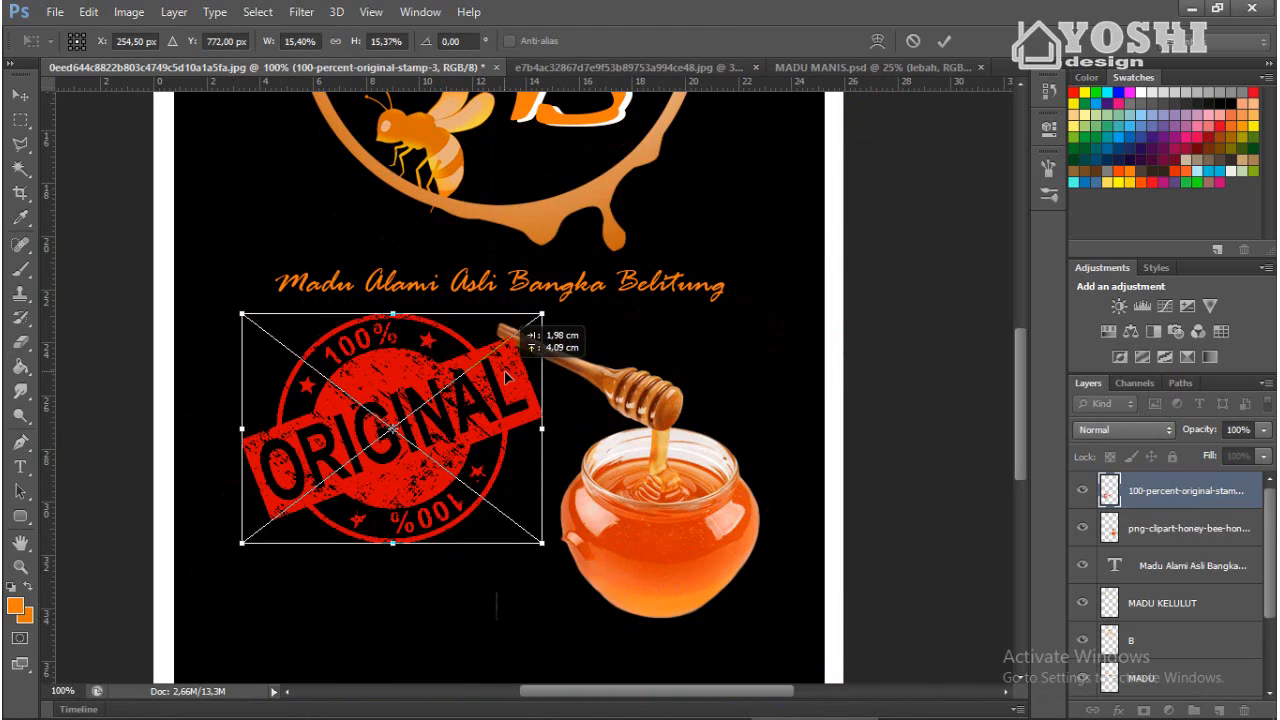
{"action": "left_click", "coordinate": [945, 40]}
{"action": "right_click", "coordinate": [1178, 578]}
{"action": "left_click", "coordinate": [914, 303]}
Recolor the ORIGINAL stamp light orange with Hue/Saturation at Hue +30, Saturation +39 and Lightness +35.
{"action": "left_click", "coordinate": [129, 12]}
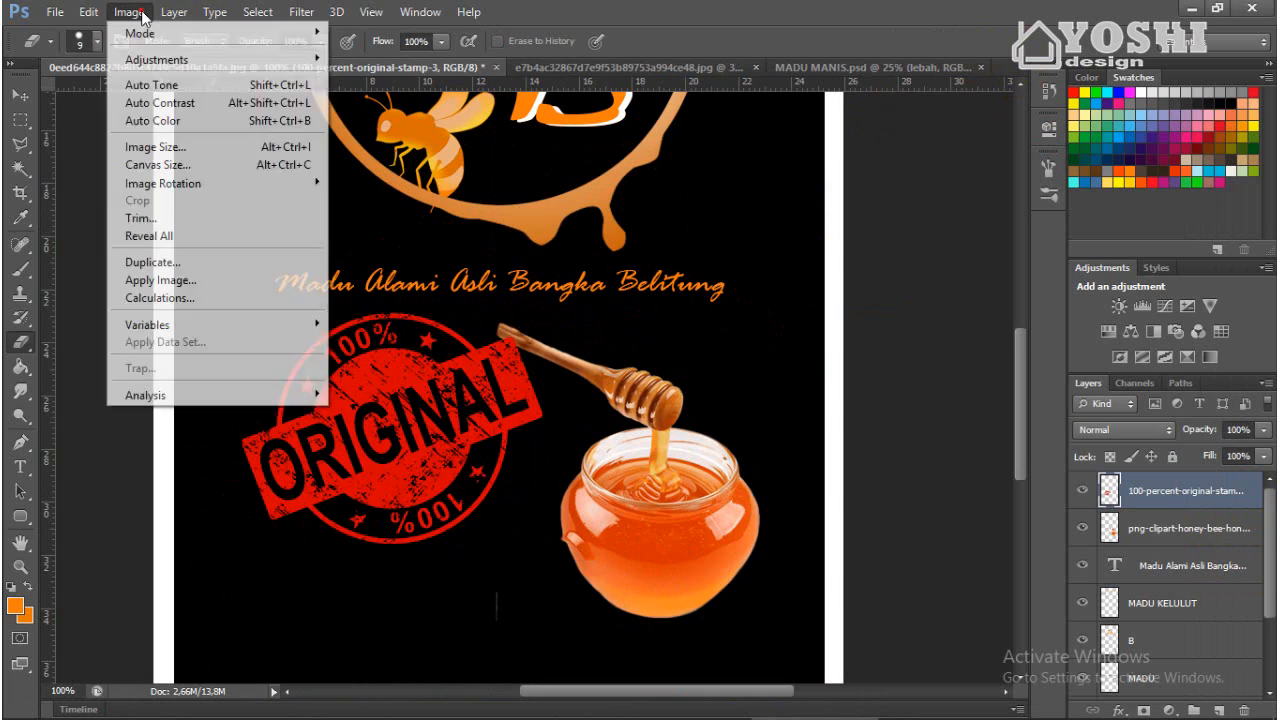
{"action": "mouse_move", "coordinate": [152, 65]}
{"action": "left_click", "coordinate": [383, 156]}
{"action": "mouse_move", "coordinate": [917, 373]}
{"action": "left_mouse_down"}
{"action": "mouse_move", "coordinate": [872, 376]}
{"action": "mouse_move", "coordinate": [919, 373]}
{"action": "left_mouse_up"}
{"action": "left_click_drag", "start_coordinate": [917, 283], "coordinate": [947, 283]}
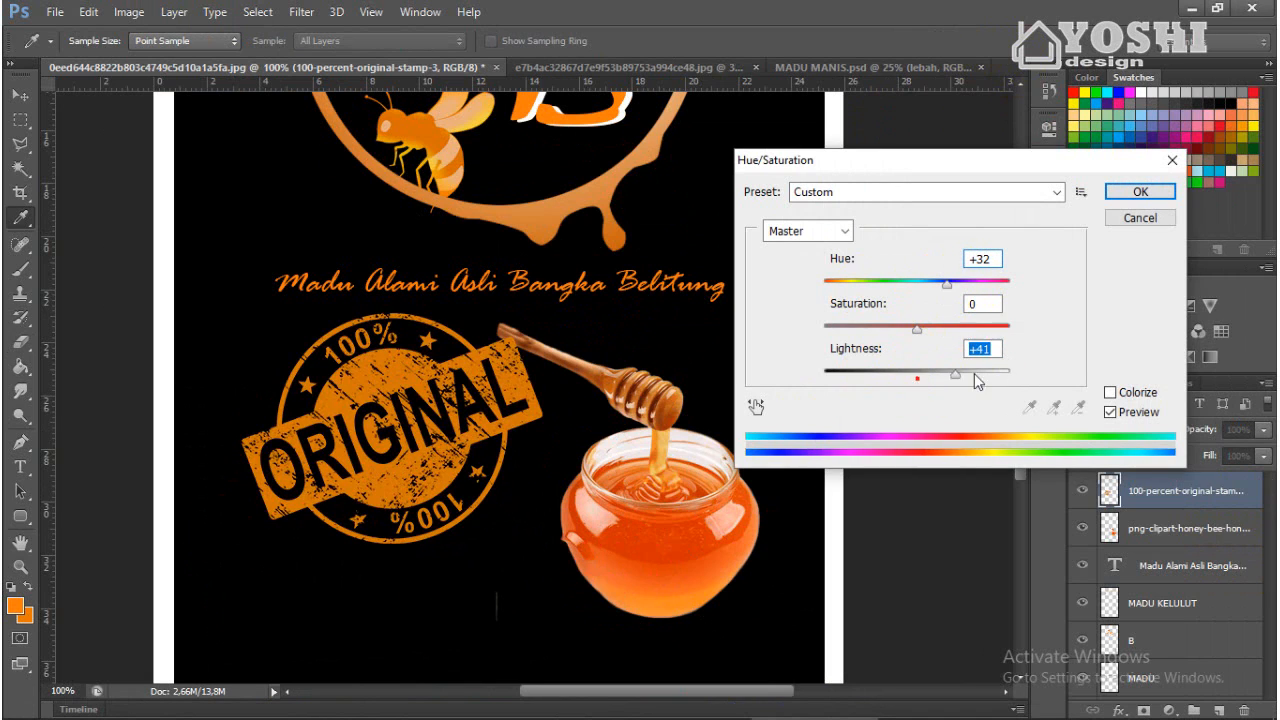
{"action": "left_click_drag", "start_coordinate": [977, 381], "coordinate": [949, 382]}
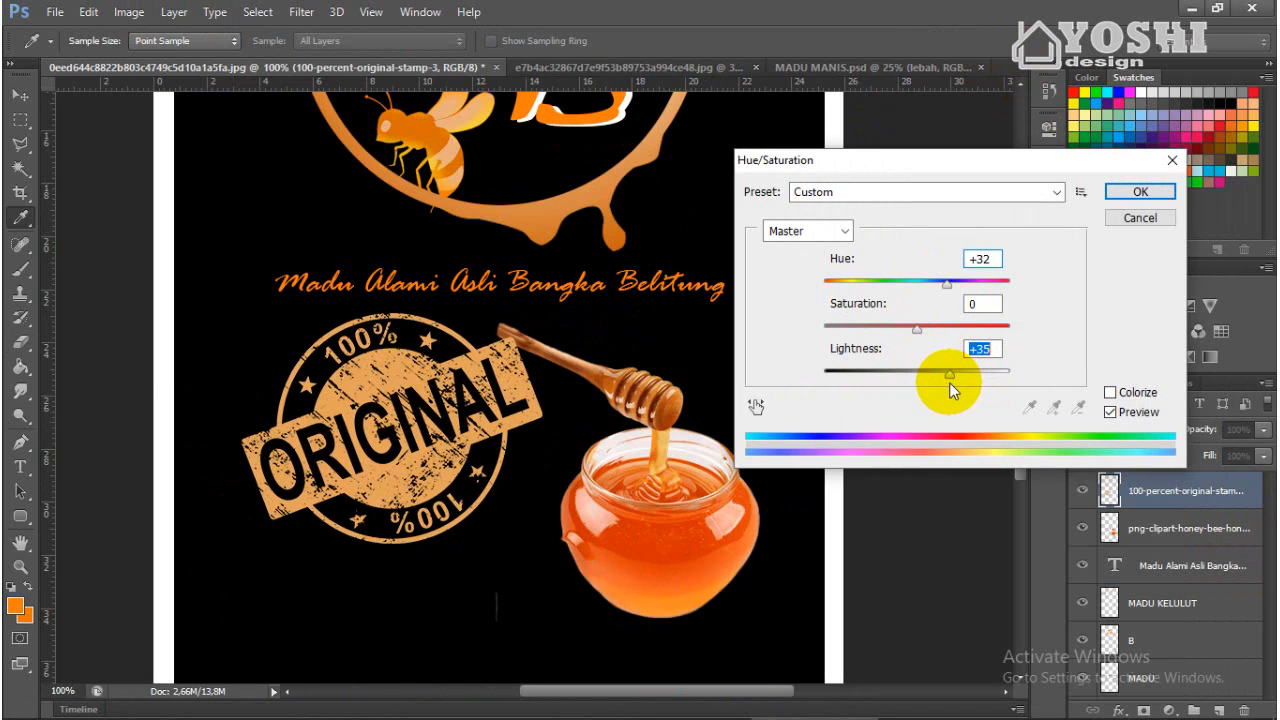
{"action": "left_click_drag", "start_coordinate": [946, 283], "coordinate": [953, 329]}
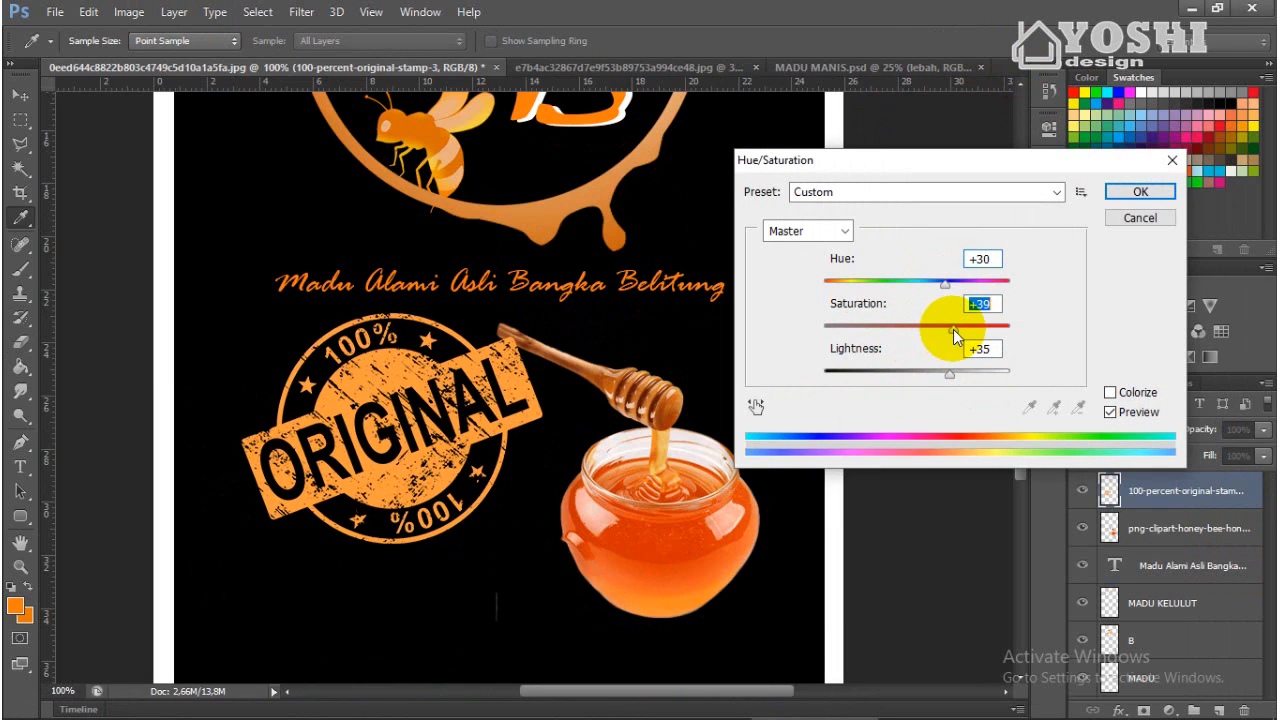
{"action": "key", "text": "Return"}
Scale the ORIGINAL stamp down slightly and position it beside the honey dipper, just under the tagline.
{"action": "key", "text": "ctrl+minus"}
{"action": "key", "text": "ctrl+minus"}
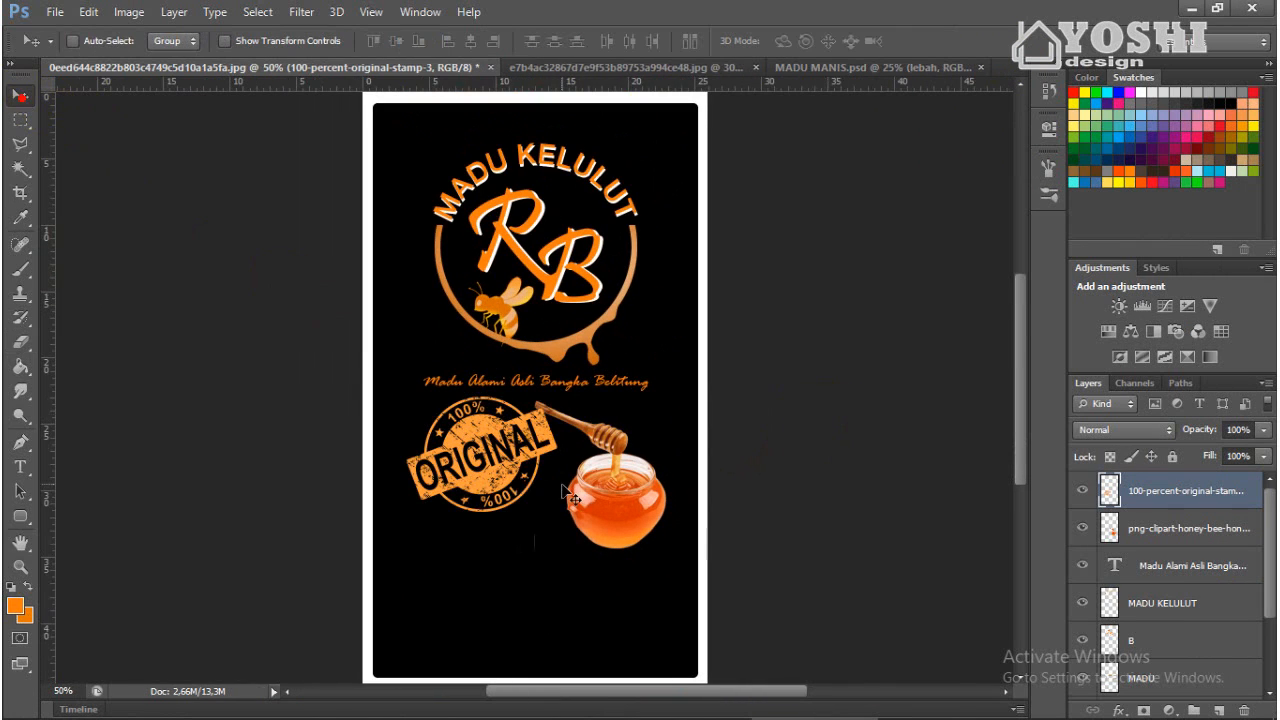
{"action": "mouse_move", "coordinate": [485, 458]}
{"action": "left_mouse_down"}
{"action": "mouse_move", "coordinate": [502, 472]}
{"action": "mouse_move", "coordinate": [468, 461]}
{"action": "mouse_move", "coordinate": [495, 457]}
{"action": "mouse_move", "coordinate": [489, 471]}
{"action": "left_mouse_up"}
{"action": "key", "text": "ctrl+t"}
{"action": "left_click_drag", "start_coordinate": [403, 403], "coordinate": [421, 417]}
{"action": "mouse_move", "coordinate": [502, 452]}
{"action": "left_mouse_down"}
{"action": "mouse_move", "coordinate": [503, 439]}
{"action": "mouse_move", "coordinate": [503, 456]}
{"action": "left_mouse_up"}
{"action": "left_click", "coordinate": [944, 41]}
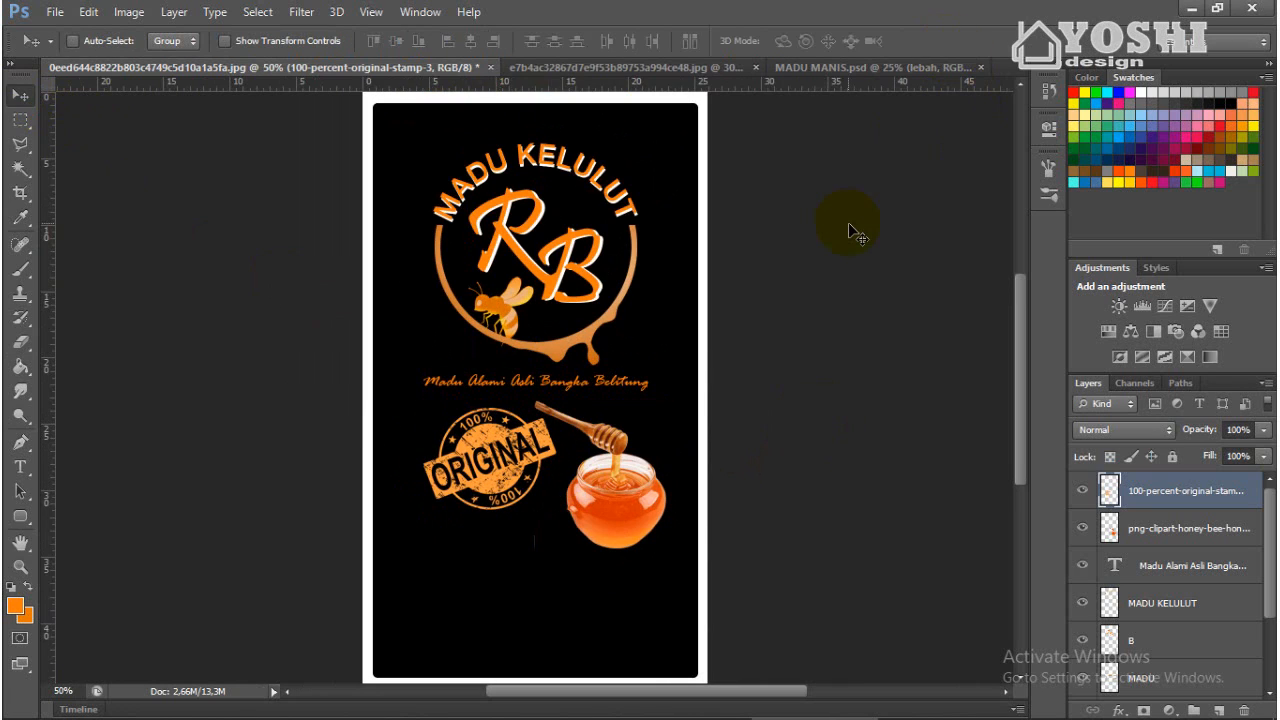
Change the Madu Alami Asli Bangka Belitung tagline to a bolder brush-script font at 61.24 pt with a white stroke.
{"action": "scroll", "coordinate": [862, 383], "scroll_direction": "up", "scroll_amount": 2}
{"action": "left_click", "coordinate": [1155, 556]}
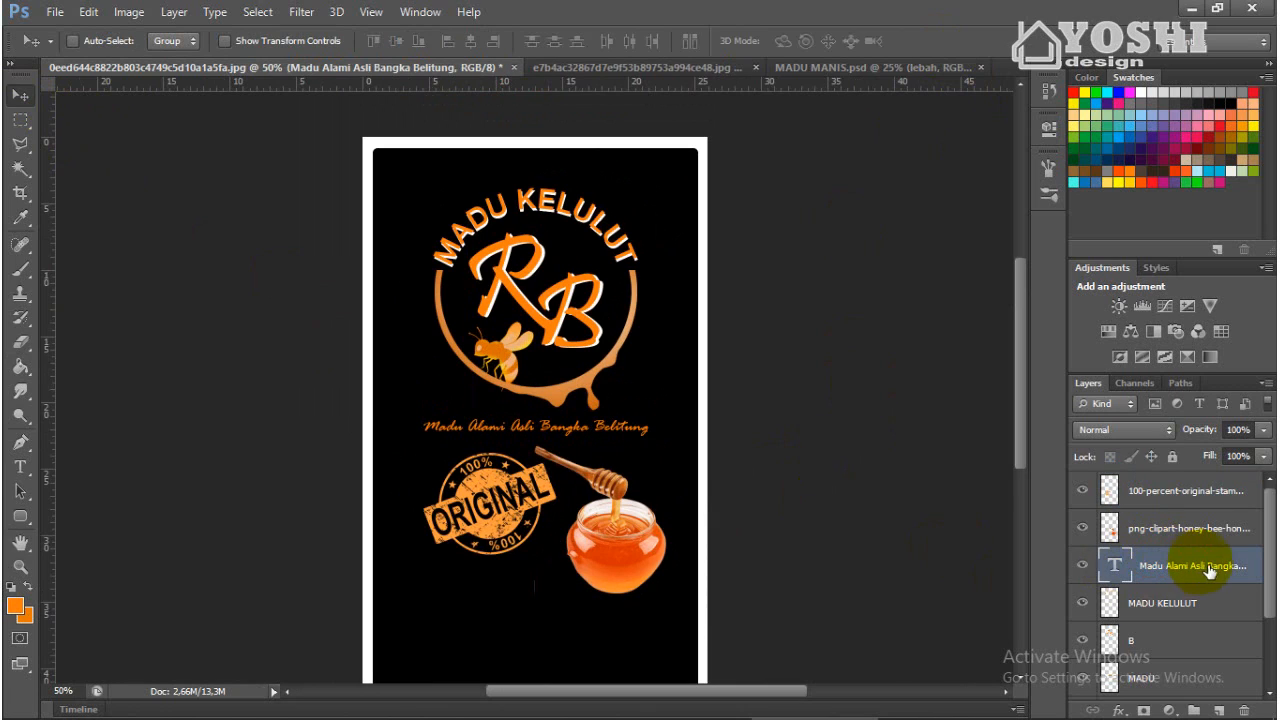
{"action": "left_click", "coordinate": [19, 466]}
{"action": "left_click", "coordinate": [650, 430]}
{"action": "left_click_drag", "start_coordinate": [650, 430], "coordinate": [430, 441]}
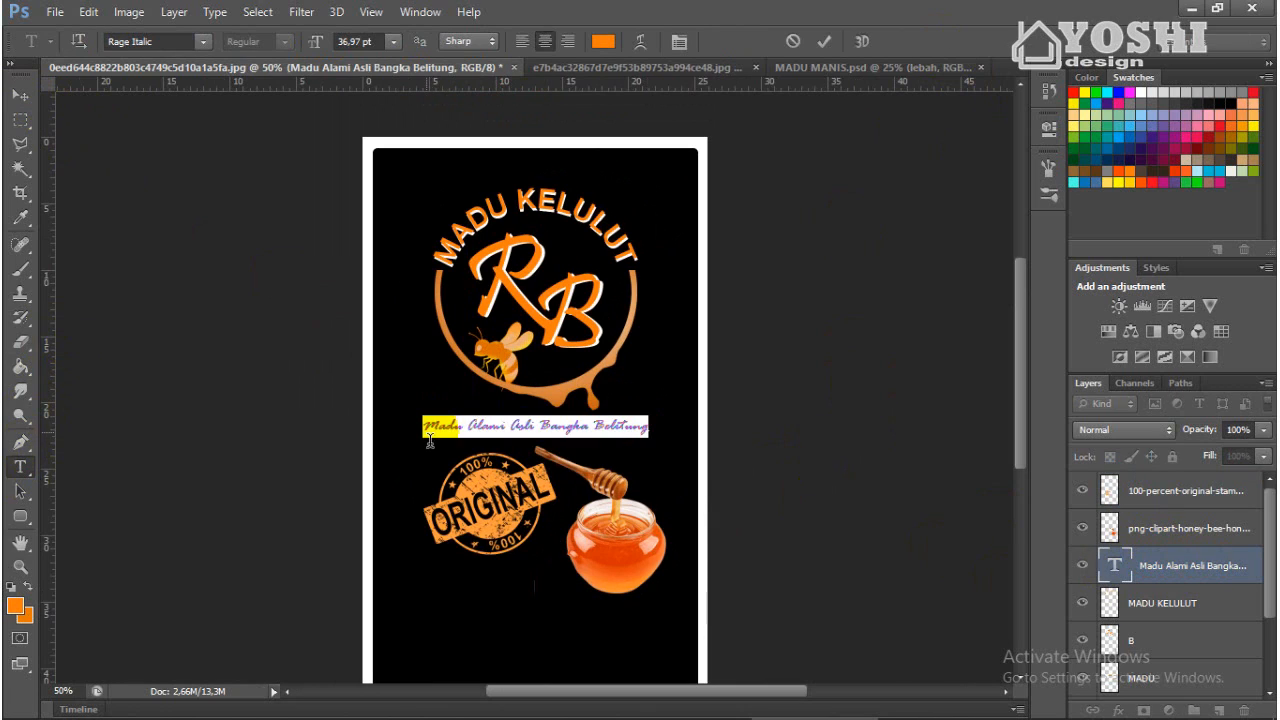
{"action": "left_click", "coordinate": [204, 41]}
{"action": "scroll", "coordinate": [329, 457], "scroll_direction": "down", "scroll_amount": 5}
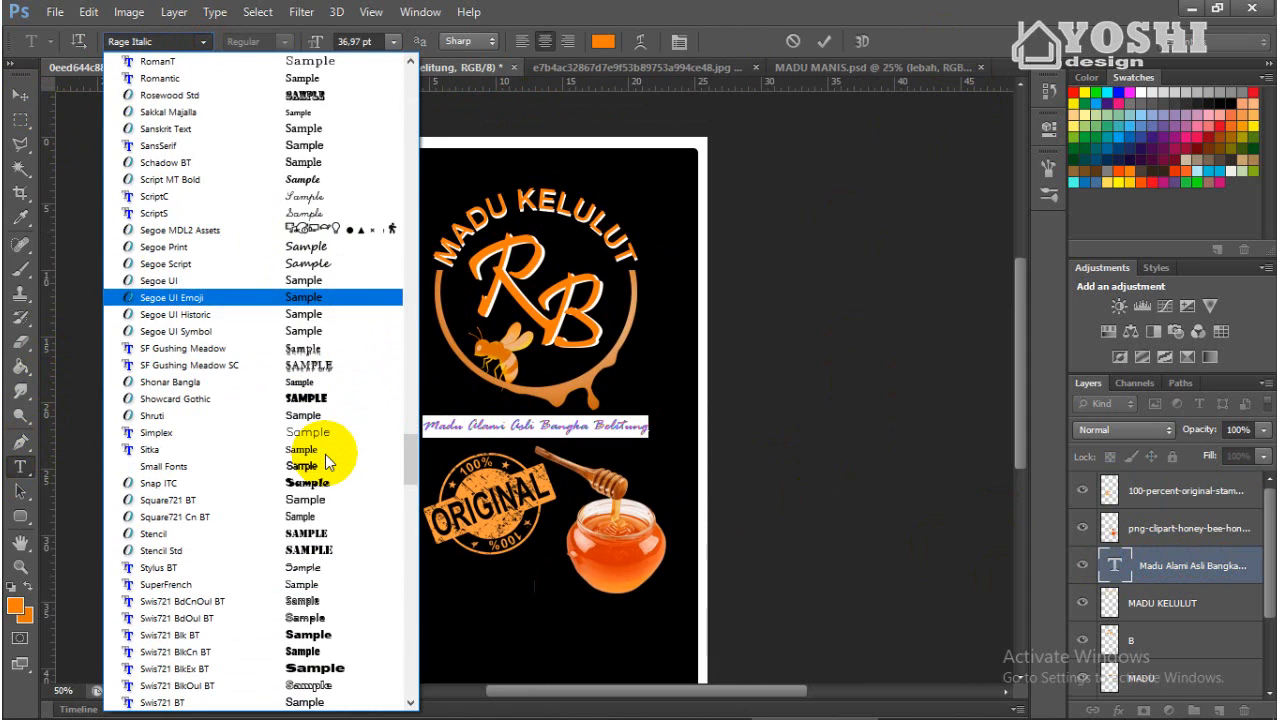
{"action": "scroll", "coordinate": [329, 455], "scroll_direction": "down", "scroll_amount": 5}
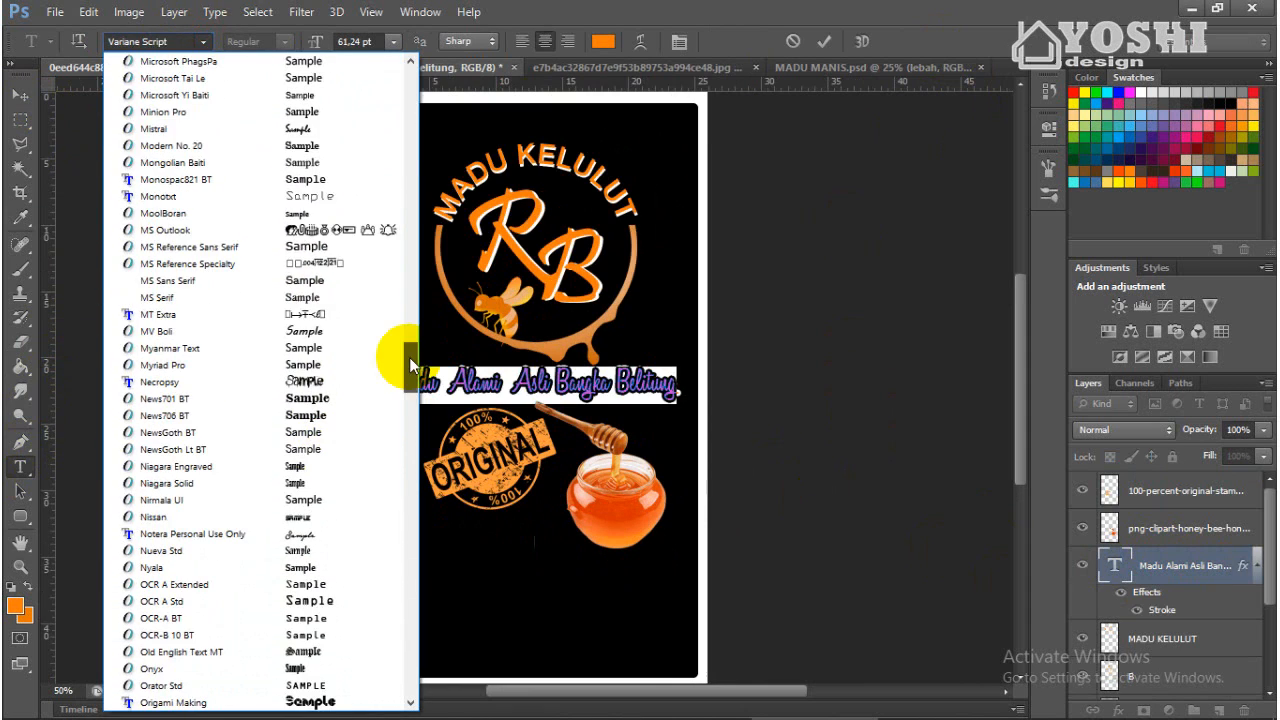
{"action": "left_click", "coordinate": [325, 138]}
{"action": "left_click", "coordinate": [824, 41]}
{"action": "left_click", "coordinate": [20, 94]}
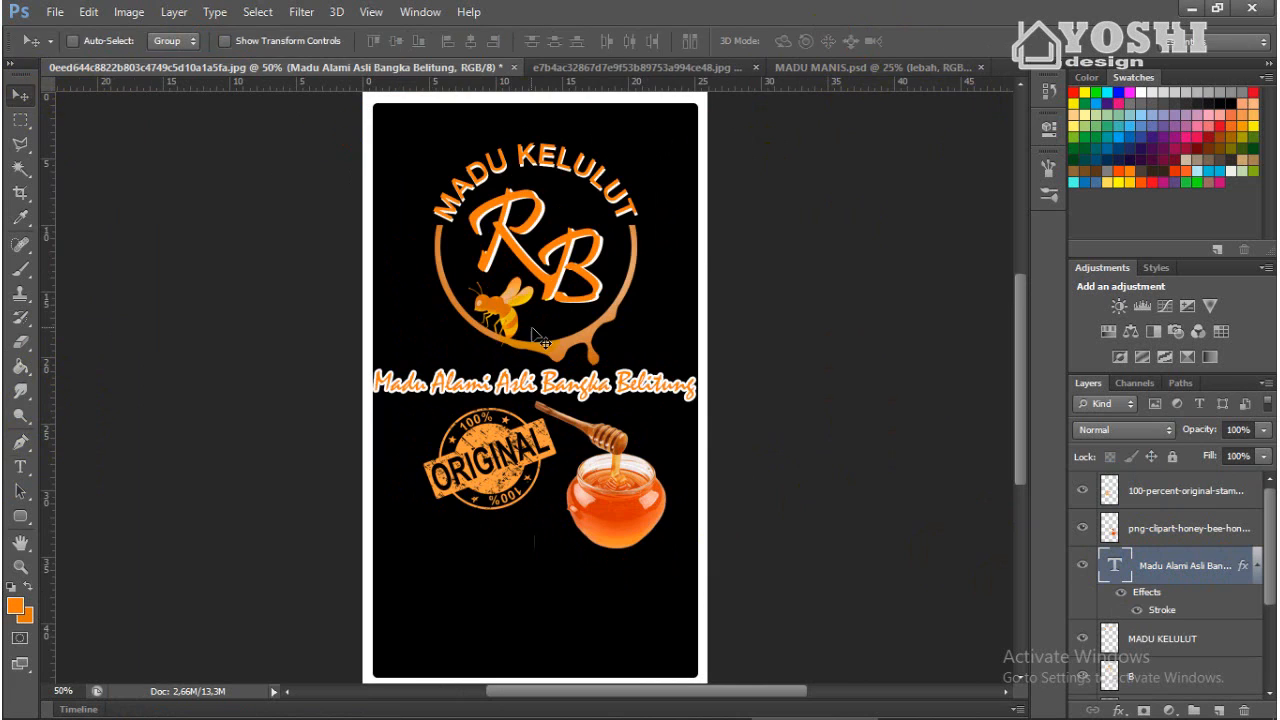
Scale the tagline down to about 96% and center it horizontally on the black Layer 1 panel.
{"action": "key", "text": "ctrl+t"}
{"action": "left_click_drag", "start_coordinate": [374, 369], "coordinate": [388, 371]}
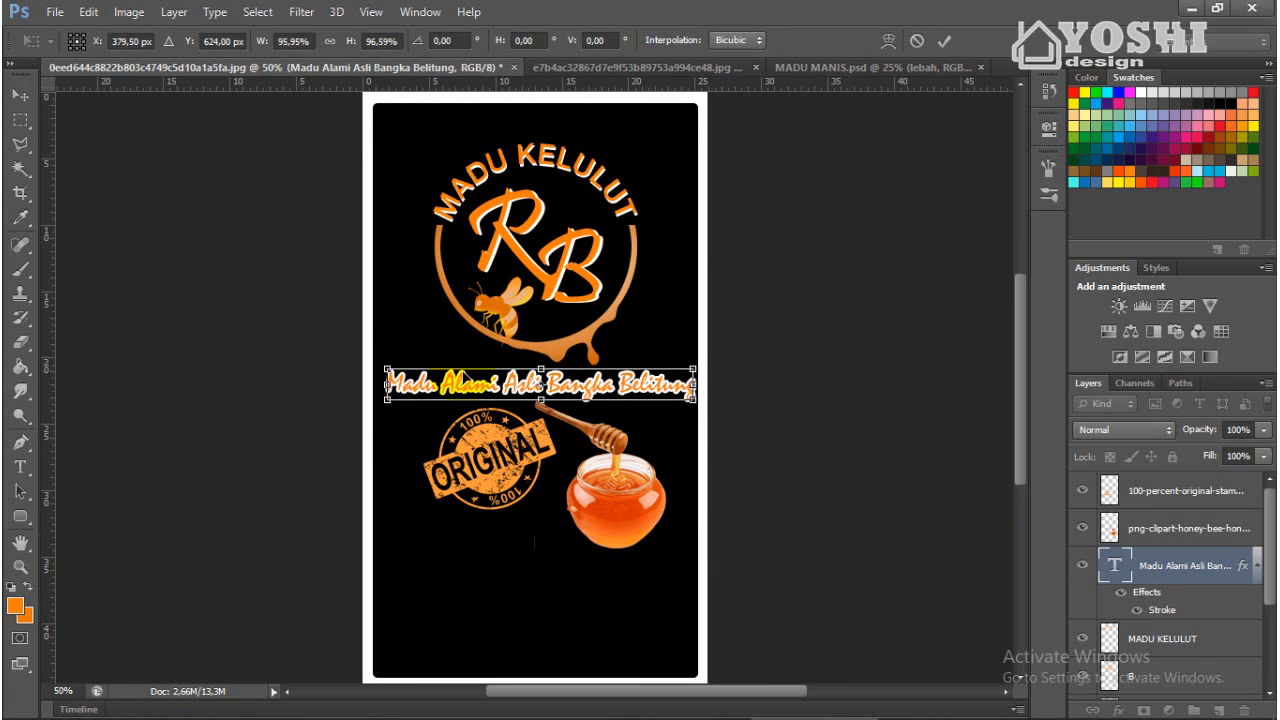
{"action": "left_click", "coordinate": [944, 39]}
{"action": "scroll", "coordinate": [1143, 543], "scroll_direction": "down", "scroll_amount": 4}
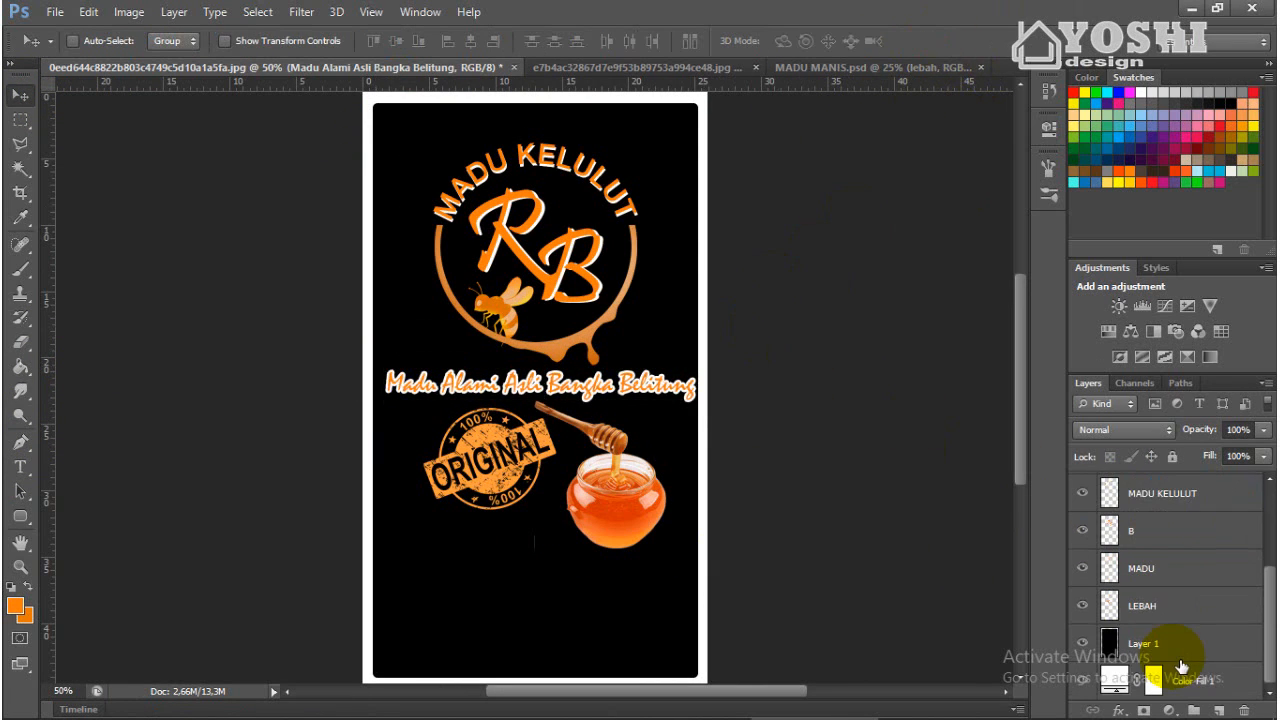
{"action": "left_click", "coordinate": [1143, 643]}
{"action": "left_click", "coordinate": [471, 41]}
{"action": "scroll", "coordinate": [1127, 534], "scroll_direction": "up", "scroll_amount": 4}
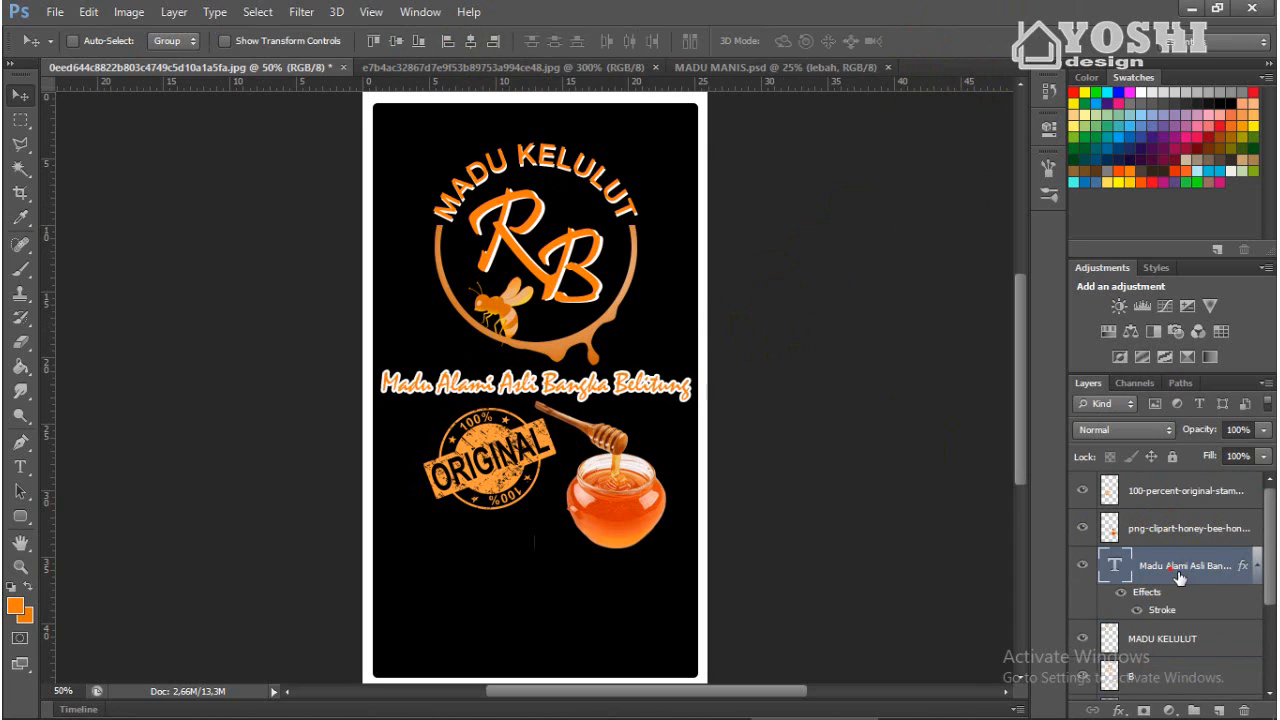
Select the MADU KELULUT, B, MADU and LEBAH logo layers together and nudge them slightly upward, away from the tagline.
{"action": "left_click", "coordinate": [1177, 573]}
{"action": "scroll", "coordinate": [750, 467], "scroll_direction": "up", "scroll_amount": 2}
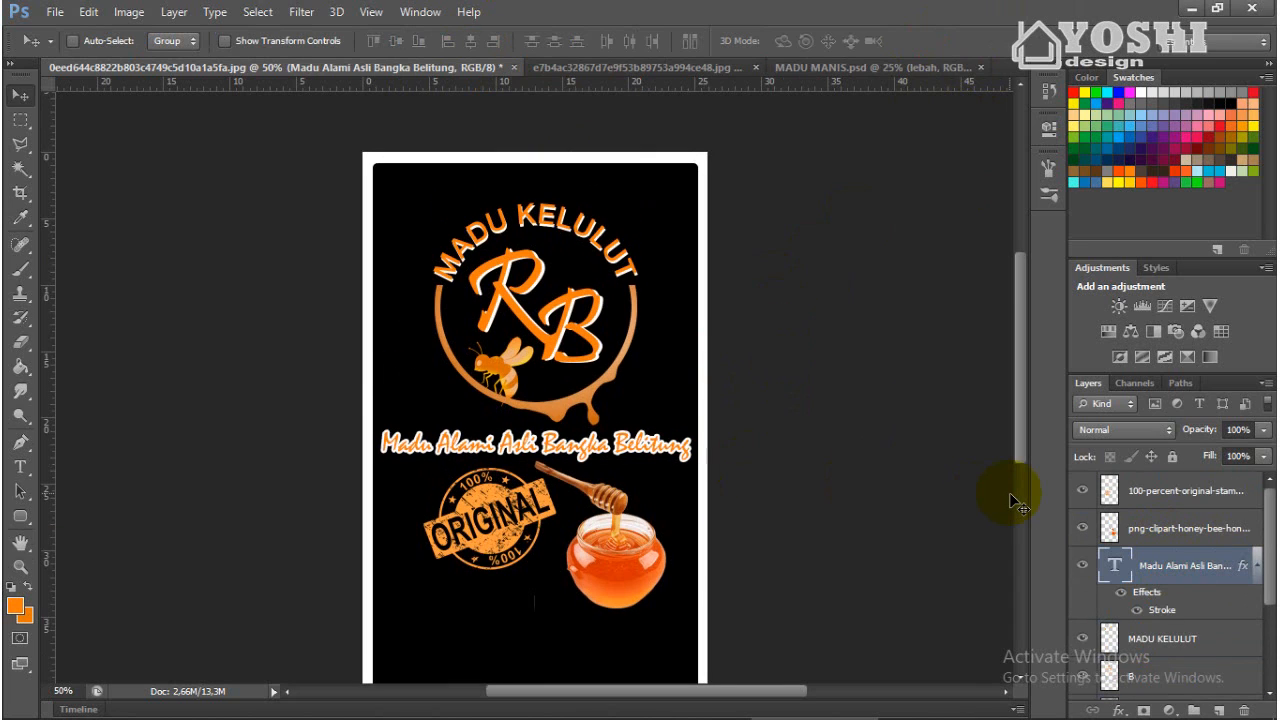
{"action": "scroll", "coordinate": [1012, 502], "scroll_direction": "down", "scroll_amount": 1}
{"action": "left_click", "coordinate": [1155, 528]}
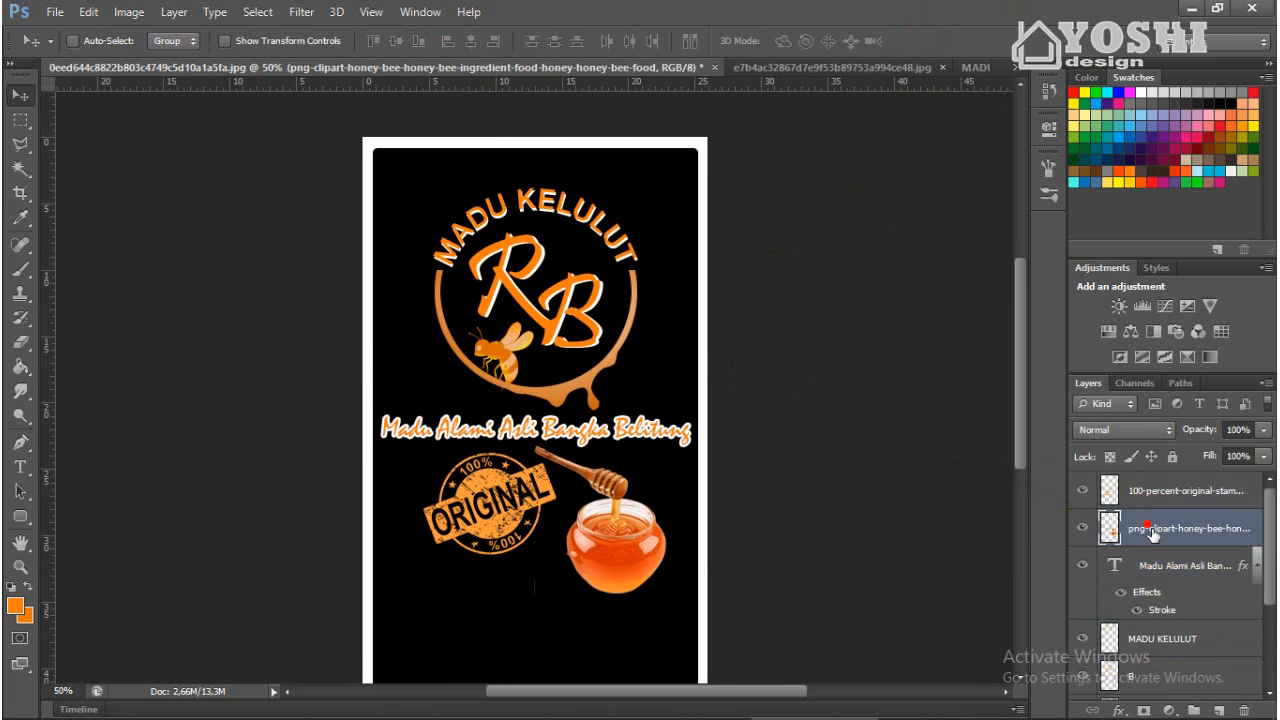
{"action": "scroll", "coordinate": [1155, 510], "scroll_direction": "down", "scroll_amount": 1}
{"action": "left_click", "coordinate": [1166, 603]}
{"action": "scroll", "coordinate": [1166, 603], "scroll_direction": "down", "scroll_amount": 2}
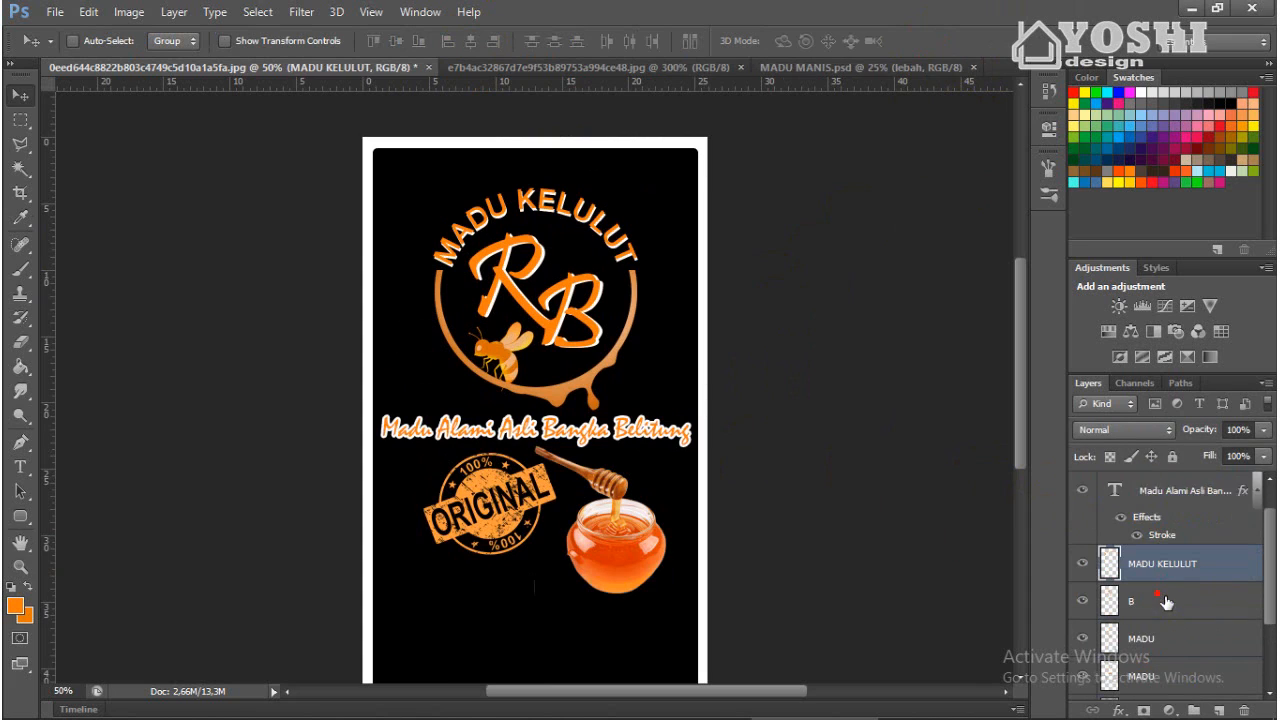
{"action": "left_click", "coordinate": [1164, 566], "text": "ctrl"}
{"action": "left_click", "coordinate": [1162, 602], "text": "ctrl"}
{"action": "left_click", "coordinate": [1154, 636], "text": "ctrl"}
{"action": "key", "text": "Up"}
{"action": "key", "text": "Up"}
{"action": "key", "text": "Up"}
{"action": "key", "text": "Up"}
{"action": "key", "text": "Up"}
{"action": "key", "text": "Up"}
{"action": "key", "text": "Up"}
{"action": "key", "text": "Up"}
{"action": "key", "text": "Up"}
{"action": "key", "text": "Up"}
{"action": "key", "text": "Up"}
{"action": "key", "text": "Up"}
{"action": "key", "text": "Up"}
{"action": "key", "text": "Up"}
{"action": "key", "text": "Up"}
{"action": "key", "text": "Up"}
{"action": "key", "text": "Up"}
{"action": "key", "text": "Up"}
{"action": "key", "text": "Up"}
{"action": "key", "text": "Up"}
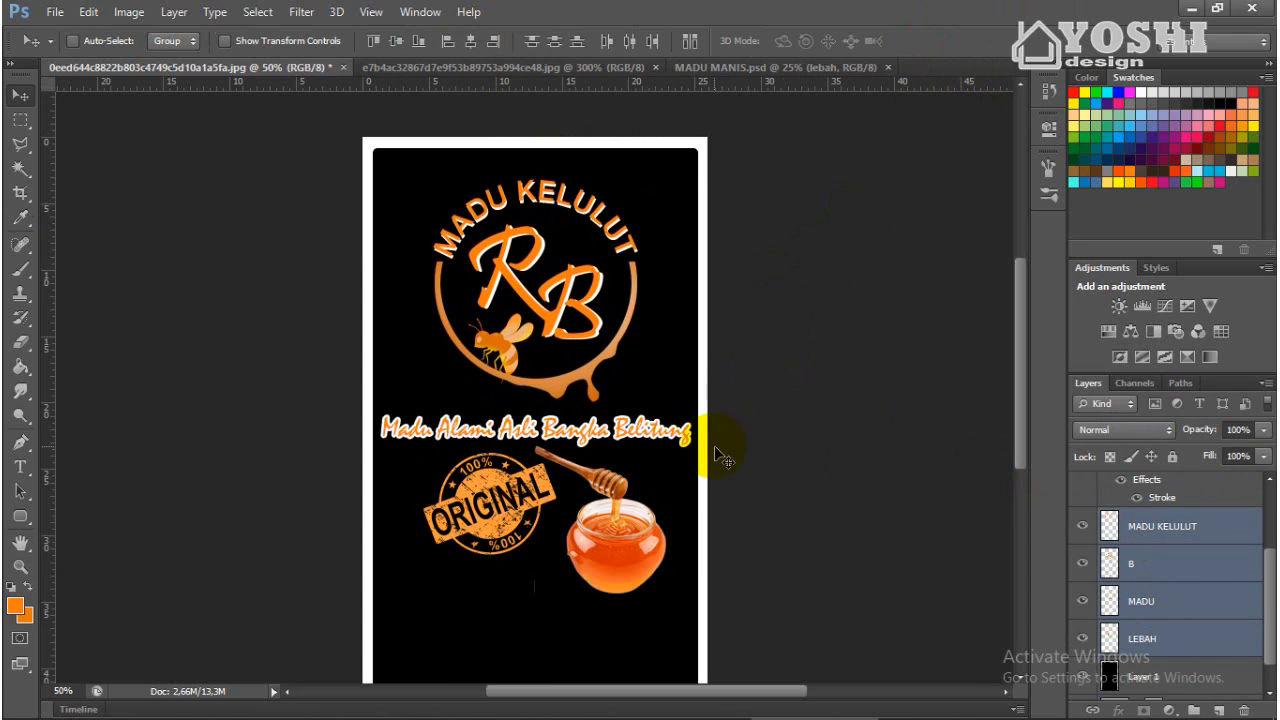
{"action": "scroll", "coordinate": [1168, 588], "scroll_direction": "up", "scroll_amount": 3}
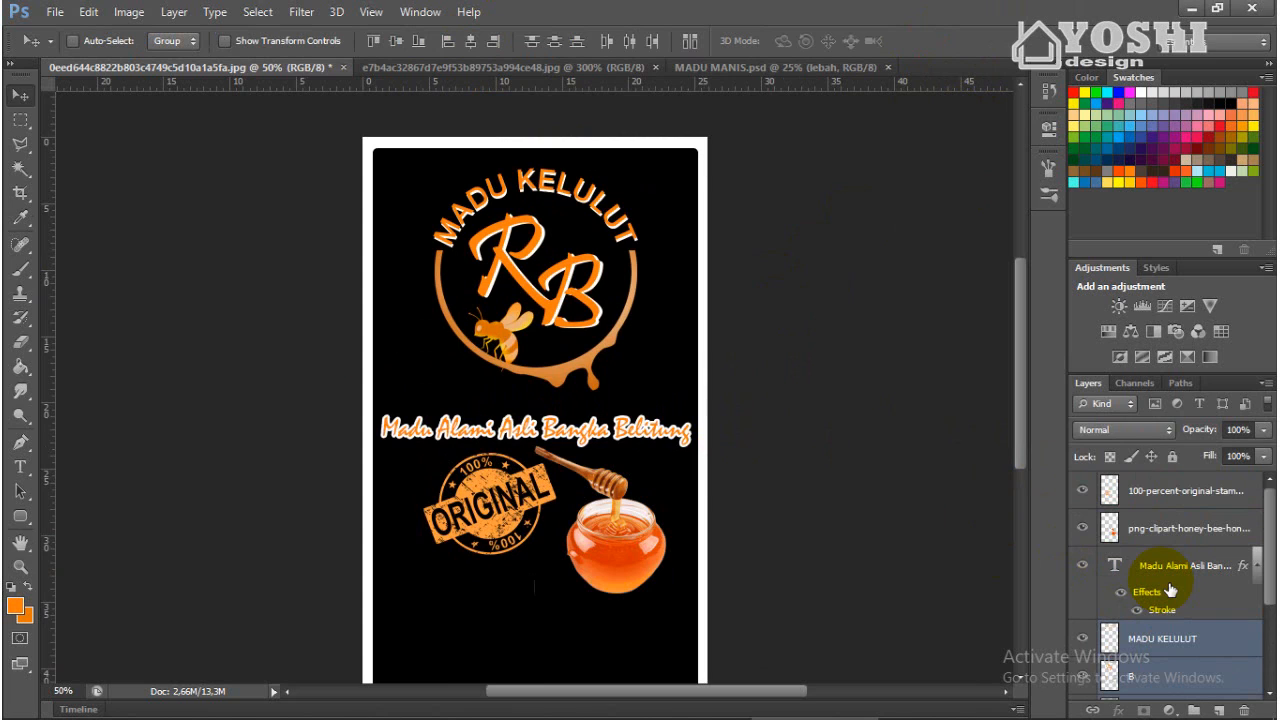
Group the selected MADU KELULUT, B, MADU and LEBAH logo layers and name the group logo1.
{"action": "scroll", "coordinate": [1170, 612], "scroll_direction": "down", "scroll_amount": 4}
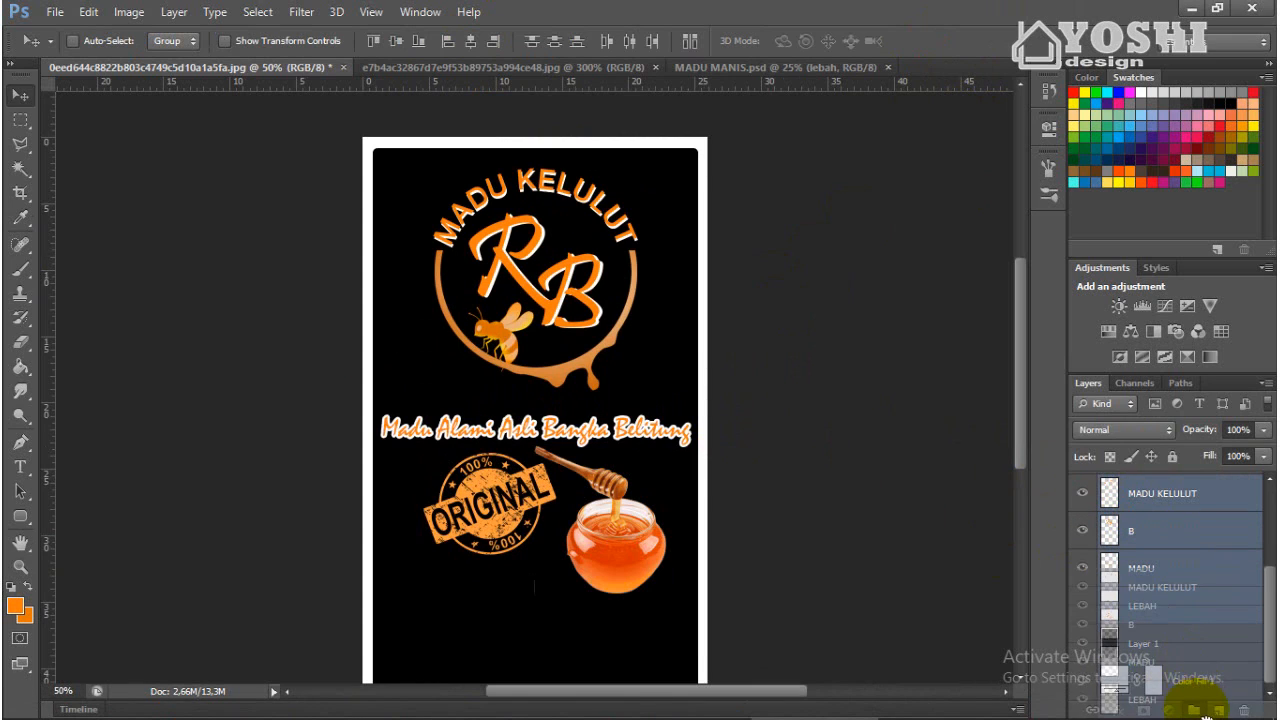
{"action": "key", "text": "ctrl+g"}
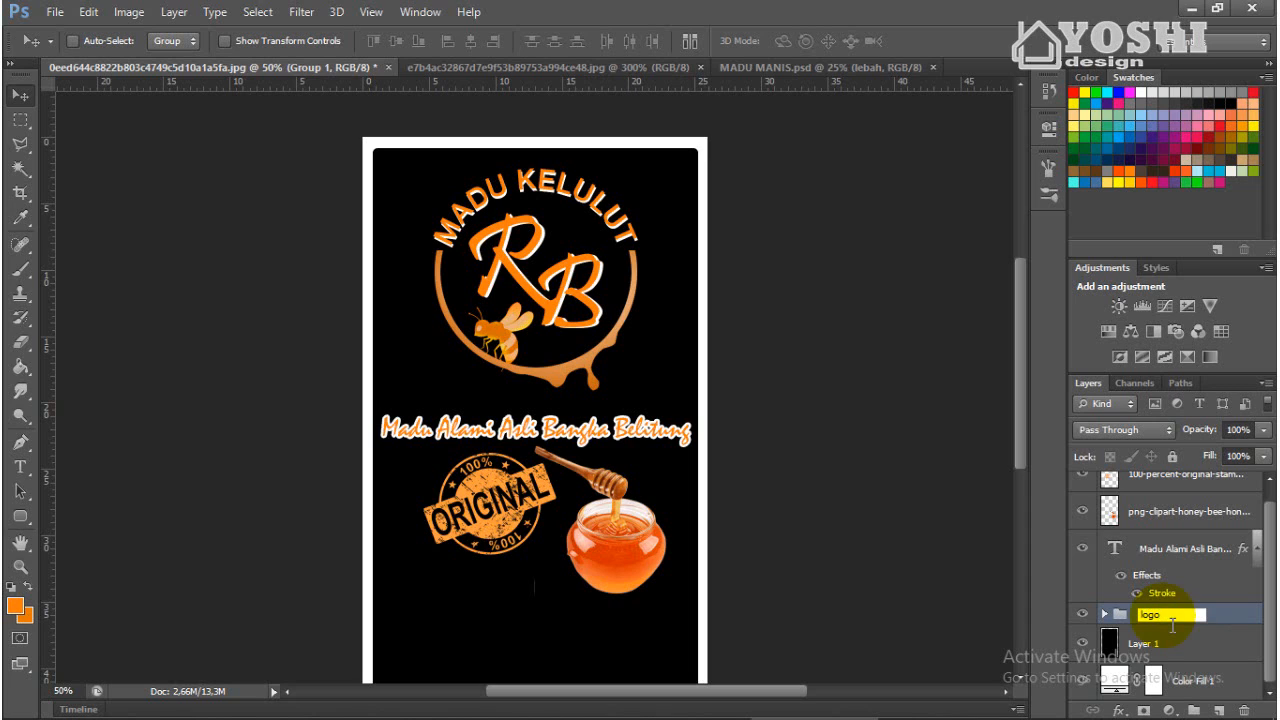
{"action": "type", "text": "logo1"}
{"action": "key", "text": "Return"}
{"action": "left_click", "coordinate": [1145, 527]}
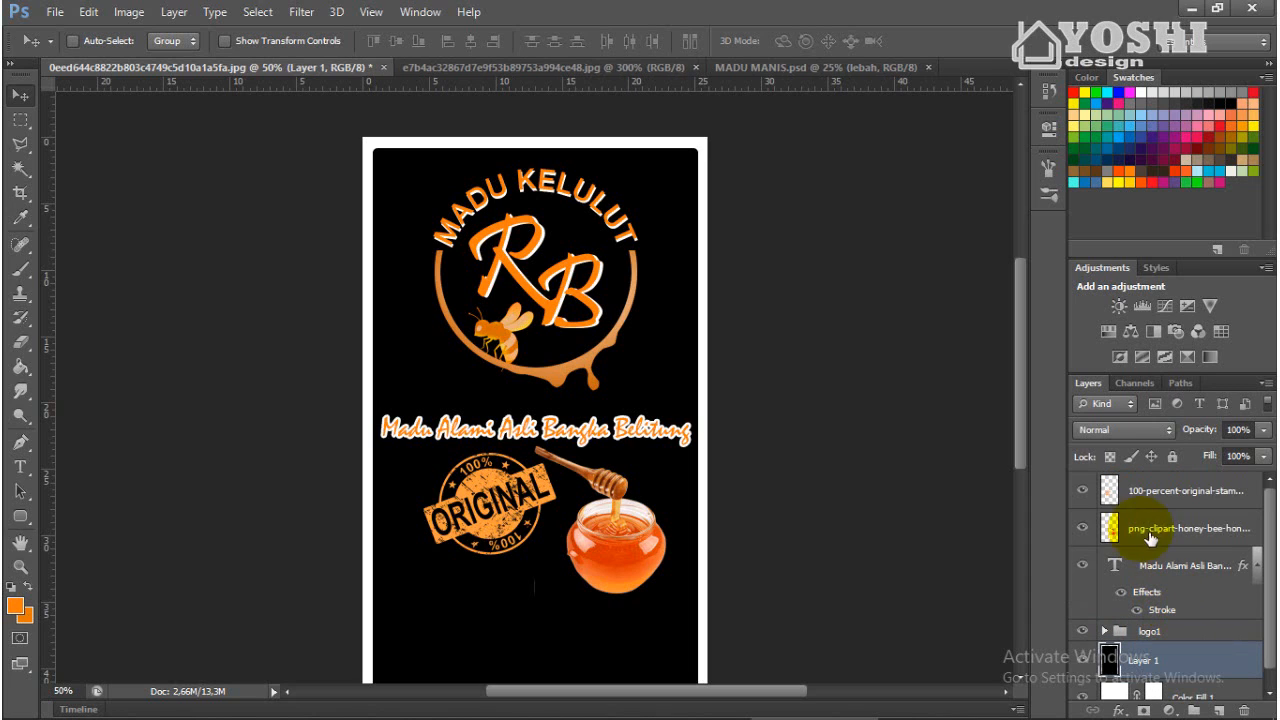
{"action": "scroll", "coordinate": [657, 420], "scroll_direction": "down", "scroll_amount": 3}
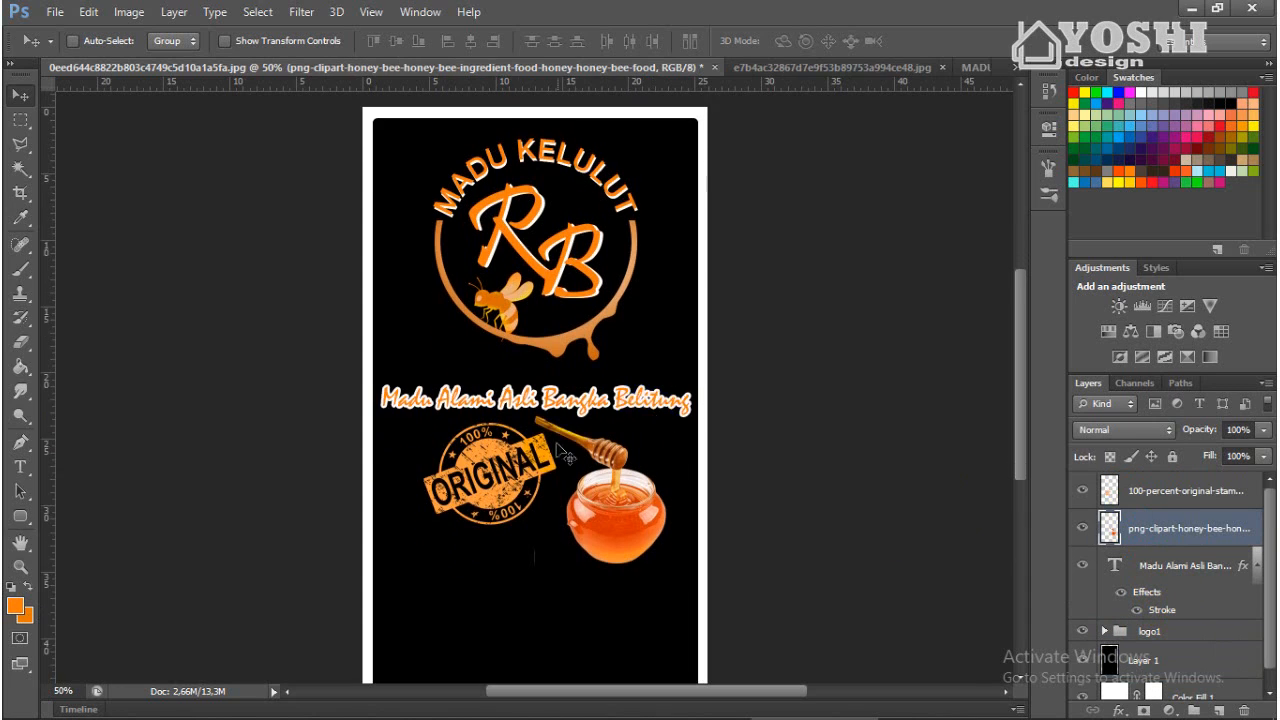
{"action": "mouse_move", "coordinate": [1081, 704]}
{"action": "left_click", "coordinate": [1042, 707]}
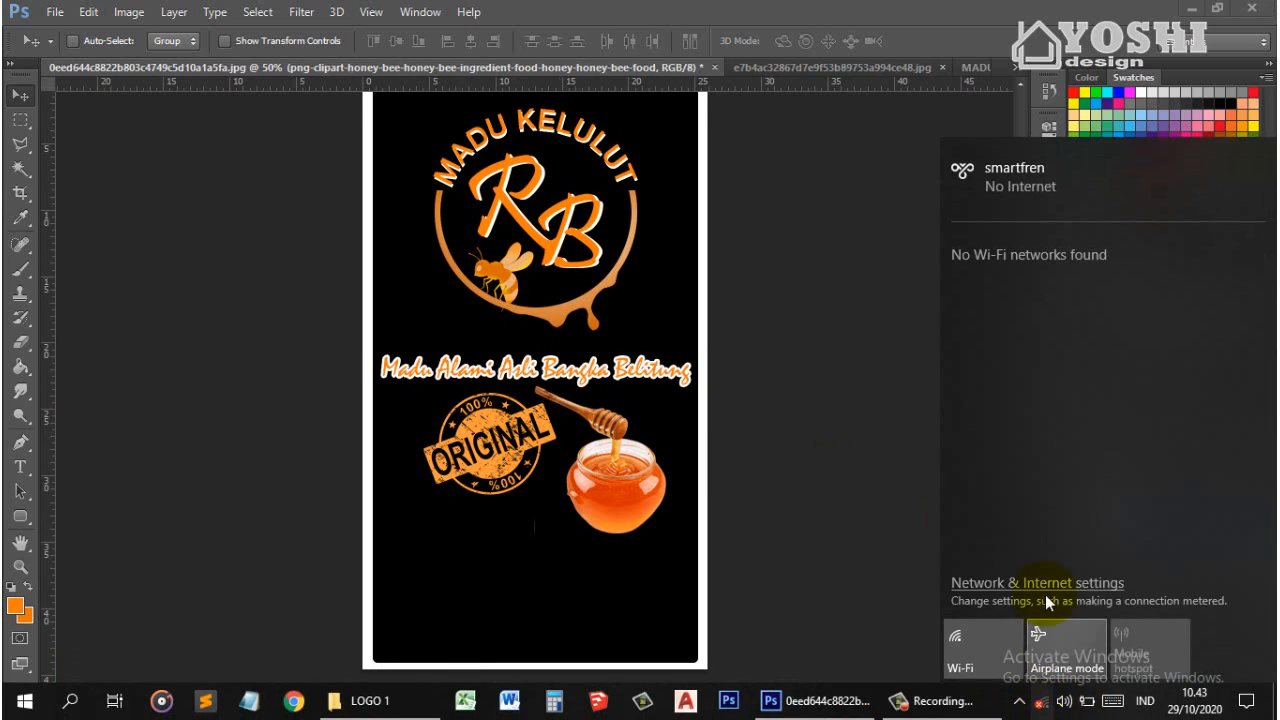
{"action": "left_click", "coordinate": [862, 549]}
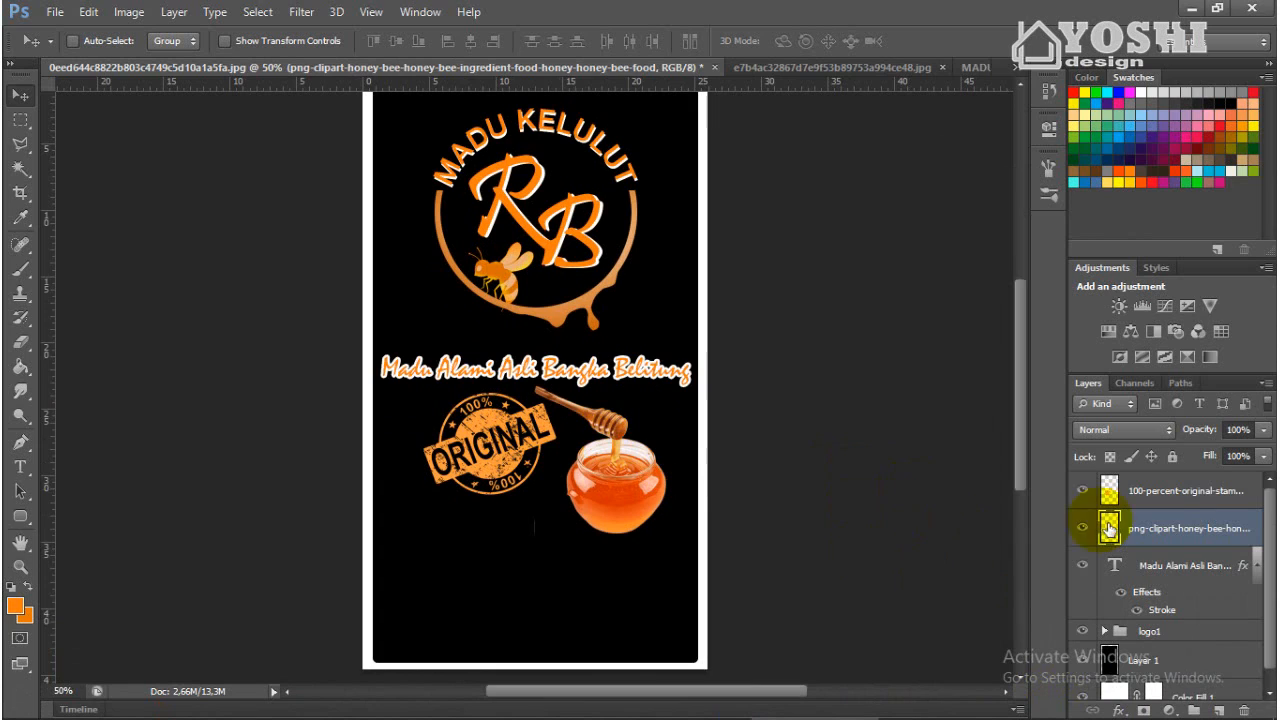
Add the text Khasiat & manfaat in orange Mistral at 150 pt above the ORIGINAL stamp layer in the stack.
{"action": "left_click", "coordinate": [1181, 497]}
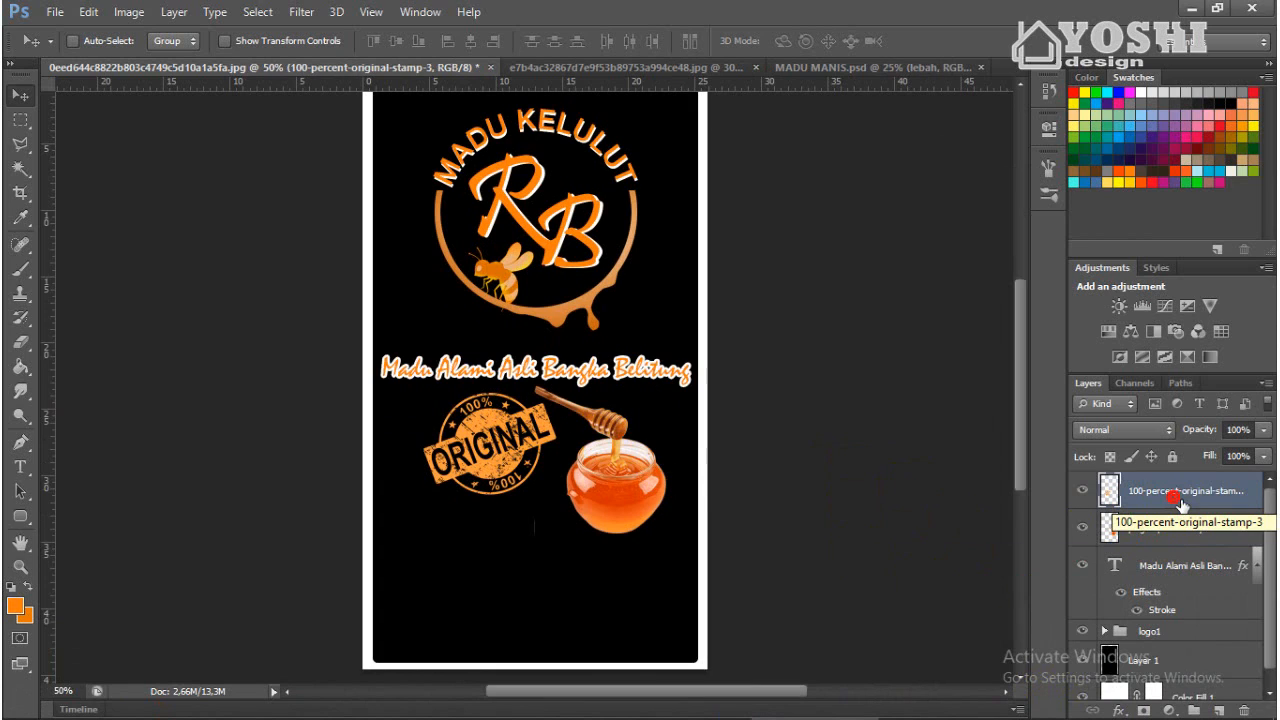
{"action": "left_click", "coordinate": [28, 474]}
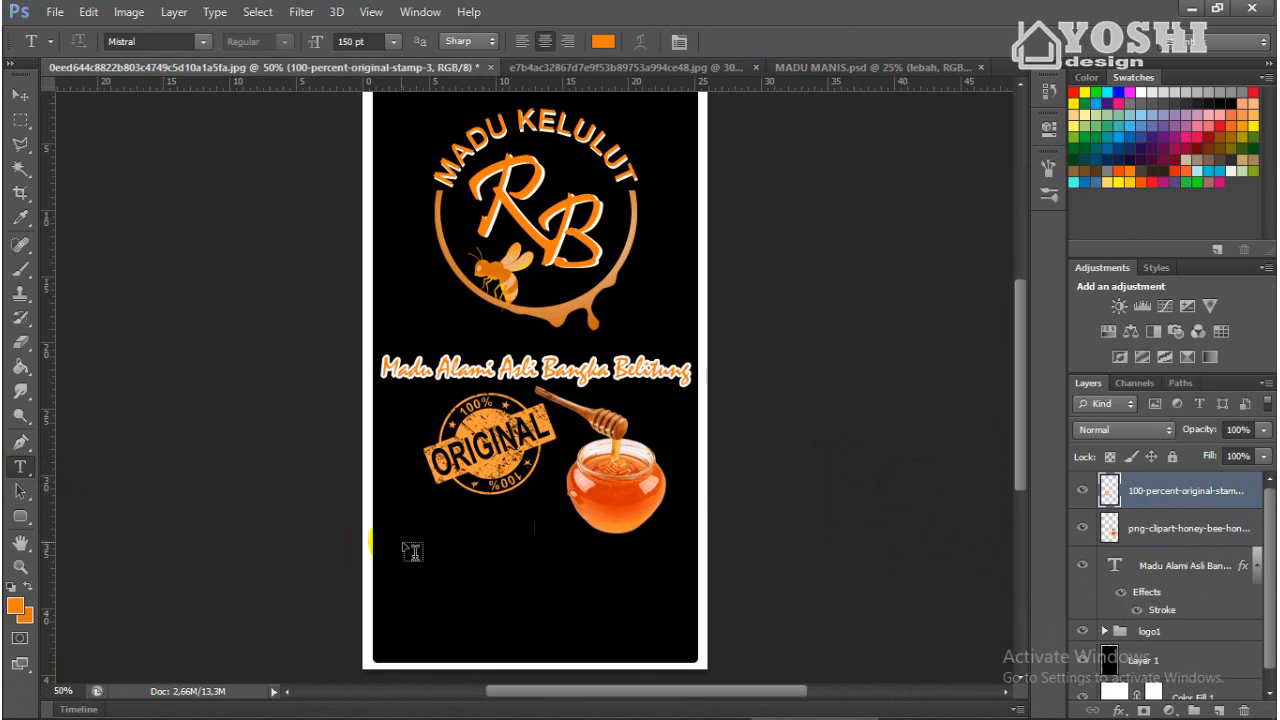
{"action": "left_click", "coordinate": [414, 537]}
{"action": "type", "text": "Khasiat"}
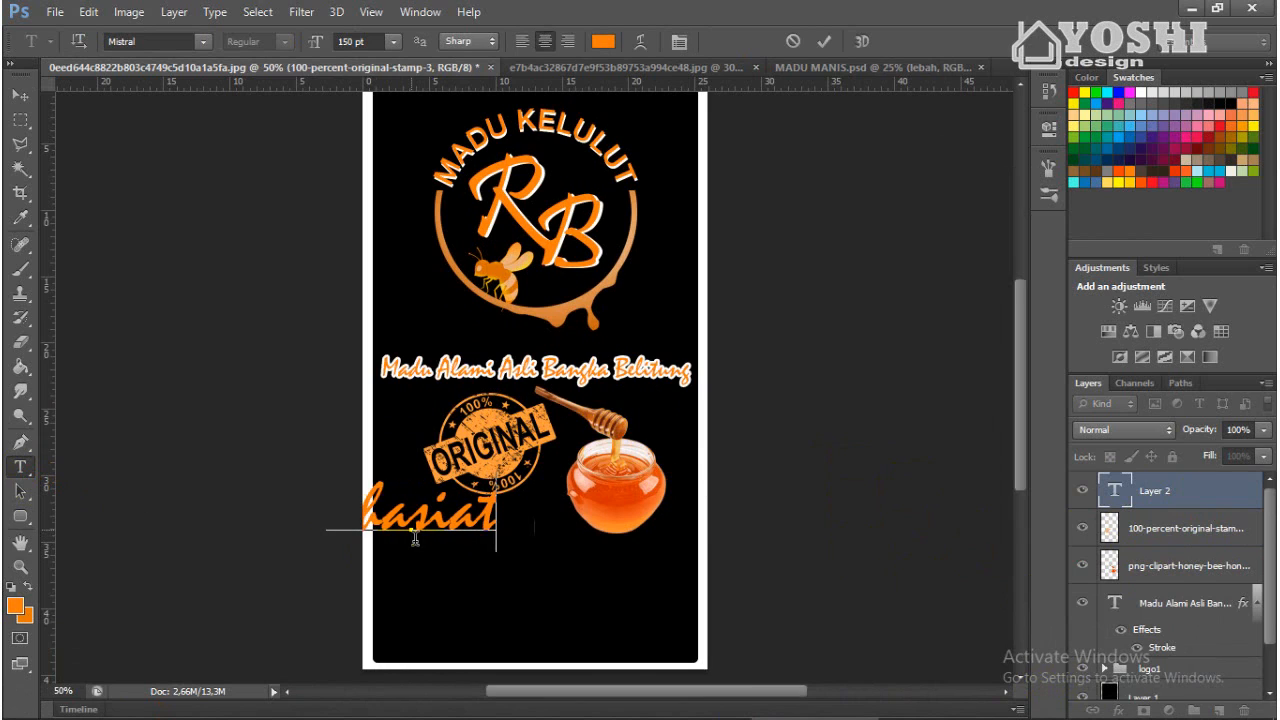
{"action": "type", "text": " & manfaat"}
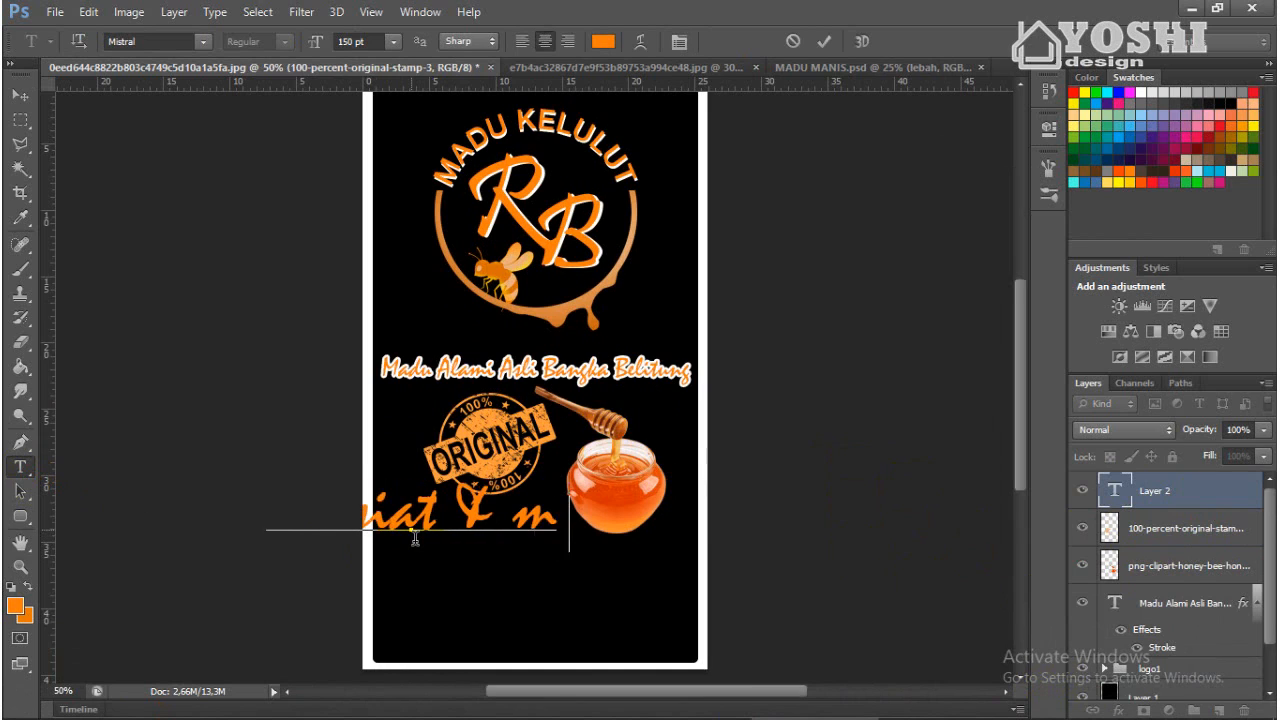
{"action": "left_click", "coordinate": [825, 46]}
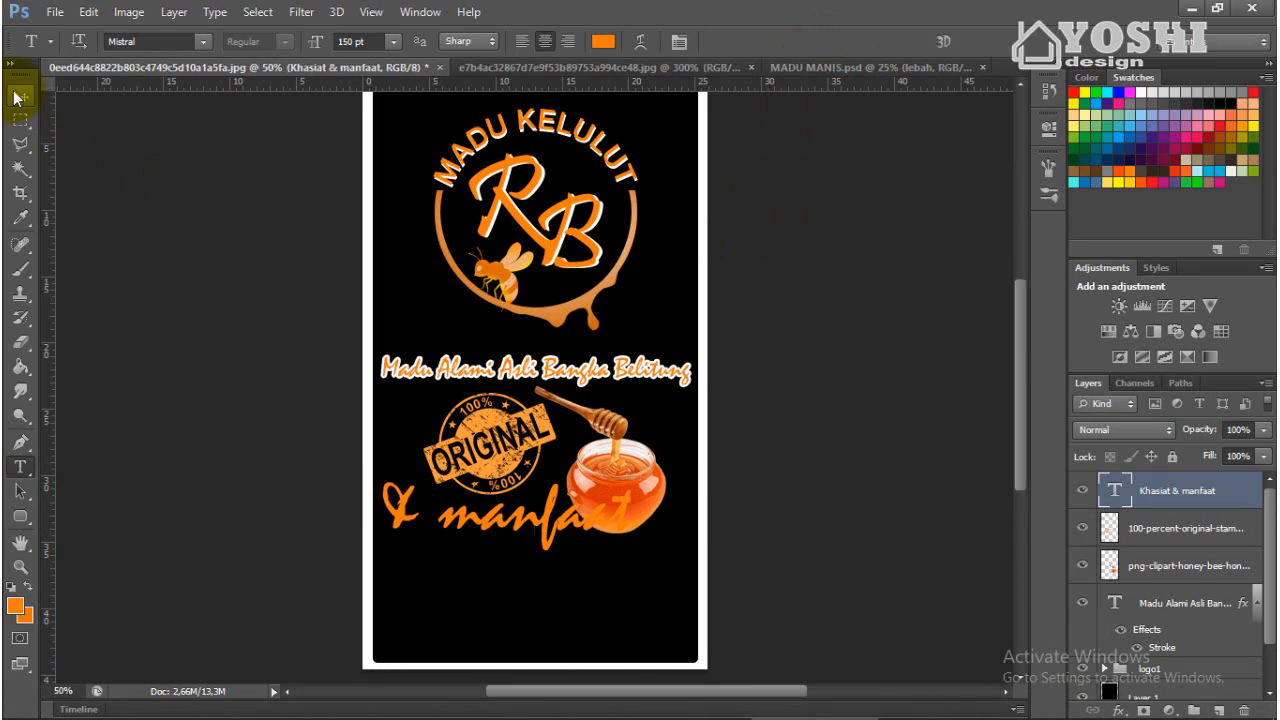
Scale the Khasiat & manfaat text down and place it just under the ORIGINAL stamp, overlapping the honey jar's edge.
{"action": "left_click", "coordinate": [20, 95]}
{"action": "left_click_drag", "start_coordinate": [476, 510], "coordinate": [544, 529]}
{"action": "key", "text": "ctrl+t"}
{"action": "left_click_drag", "start_coordinate": [712, 493], "coordinate": [589, 508]}
{"action": "left_click", "coordinate": [940, 44]}
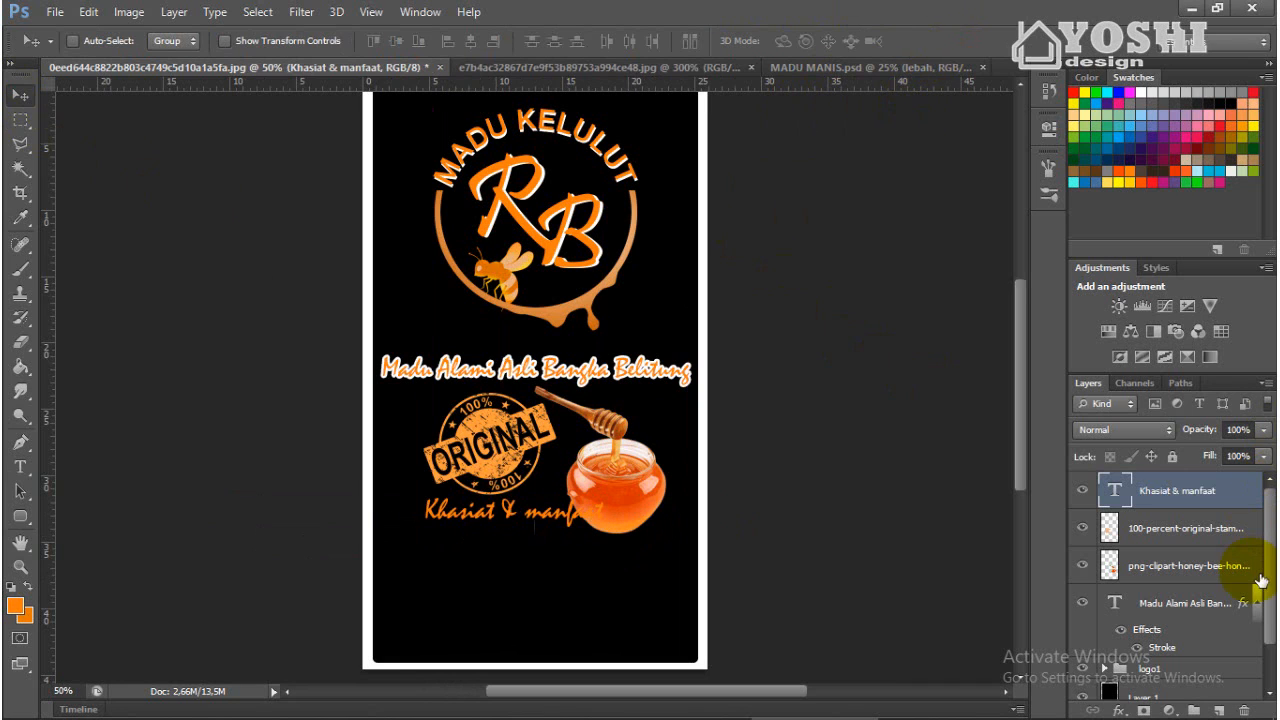
Give the Khasiat & manfaat text a white (ffffff) outside stroke of 5 px.
{"action": "left_click", "coordinate": [1261, 575]}
{"action": "left_click", "coordinate": [1261, 496]}
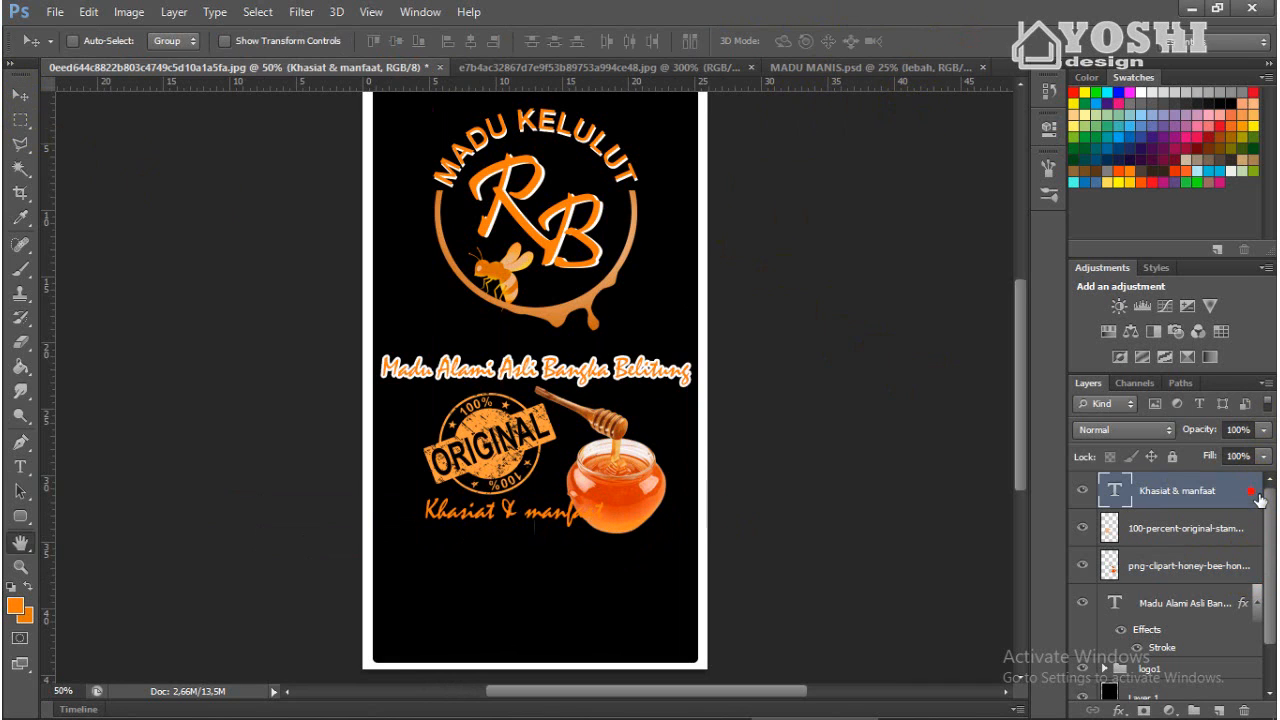
{"action": "double_click", "coordinate": [1259, 500]}
{"action": "left_click", "coordinate": [698, 398]}
{"action": "left_click", "coordinate": [884, 447]}
{"action": "left_click", "coordinate": [689, 414]}
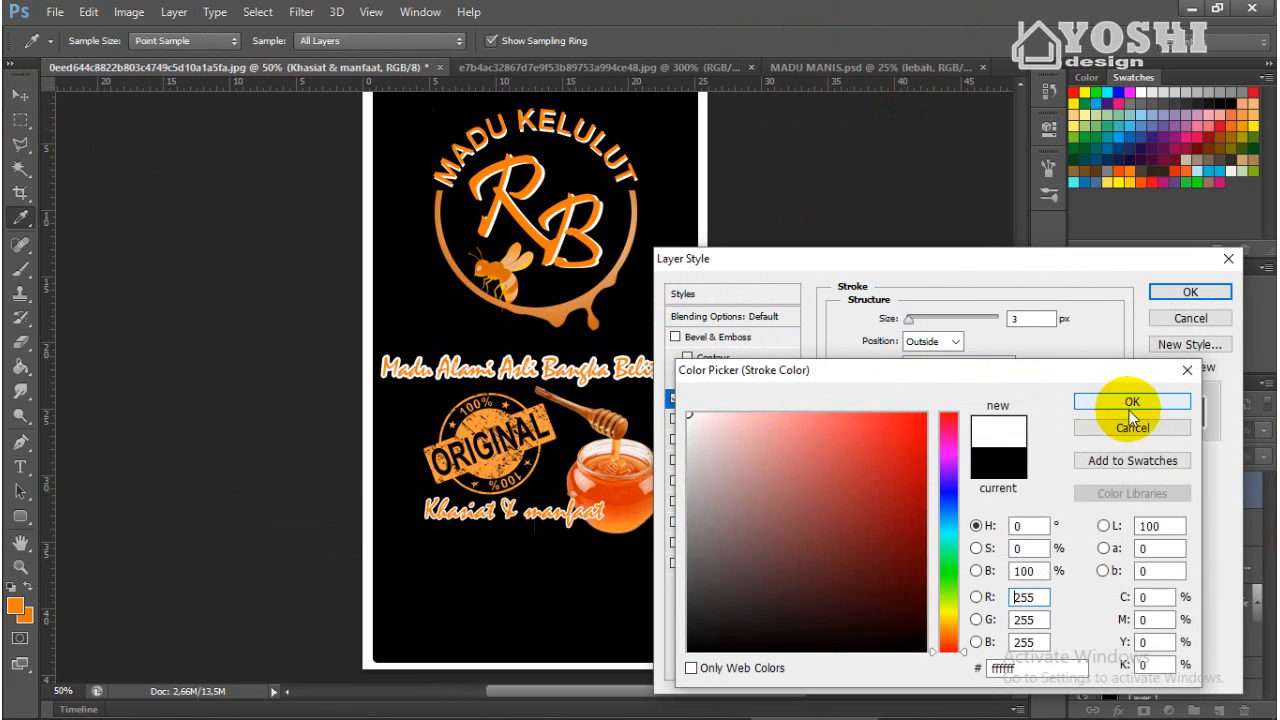
{"action": "left_click", "coordinate": [1129, 408]}
{"action": "left_click_drag", "start_coordinate": [1018, 320], "coordinate": [999, 318]}
{"action": "type", "text": "5"}
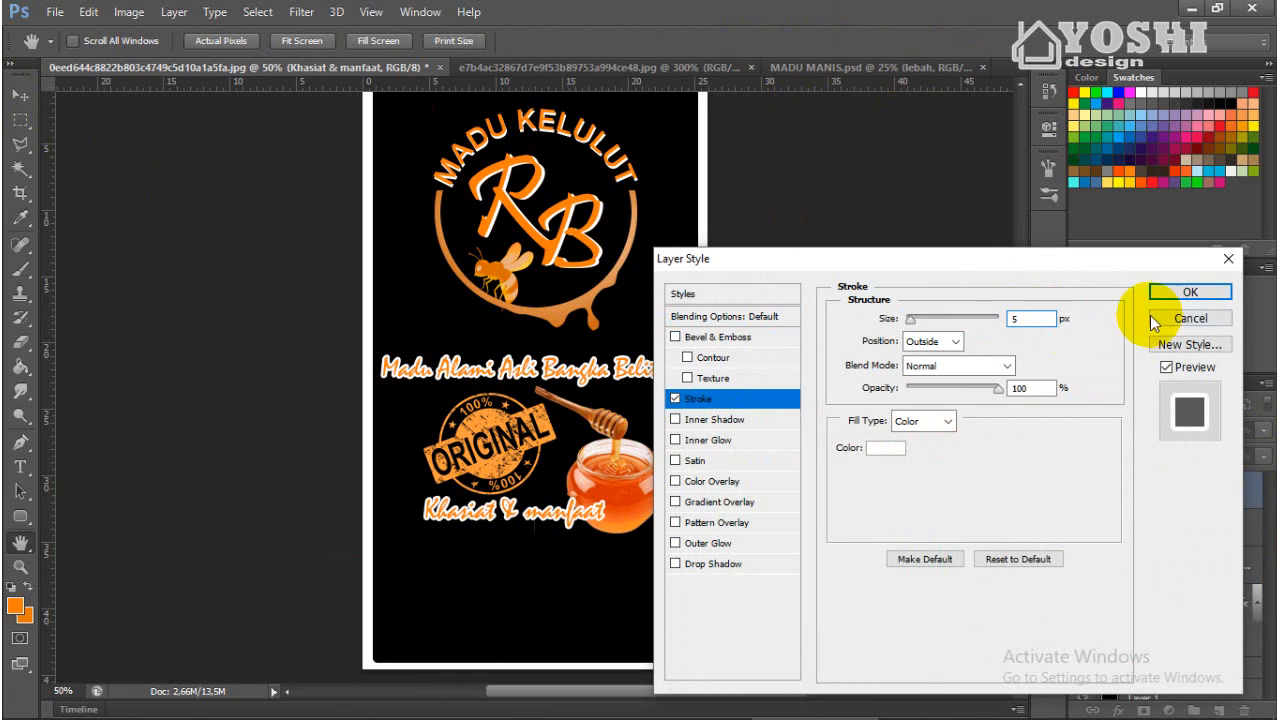
{"action": "left_click", "coordinate": [1172, 293]}
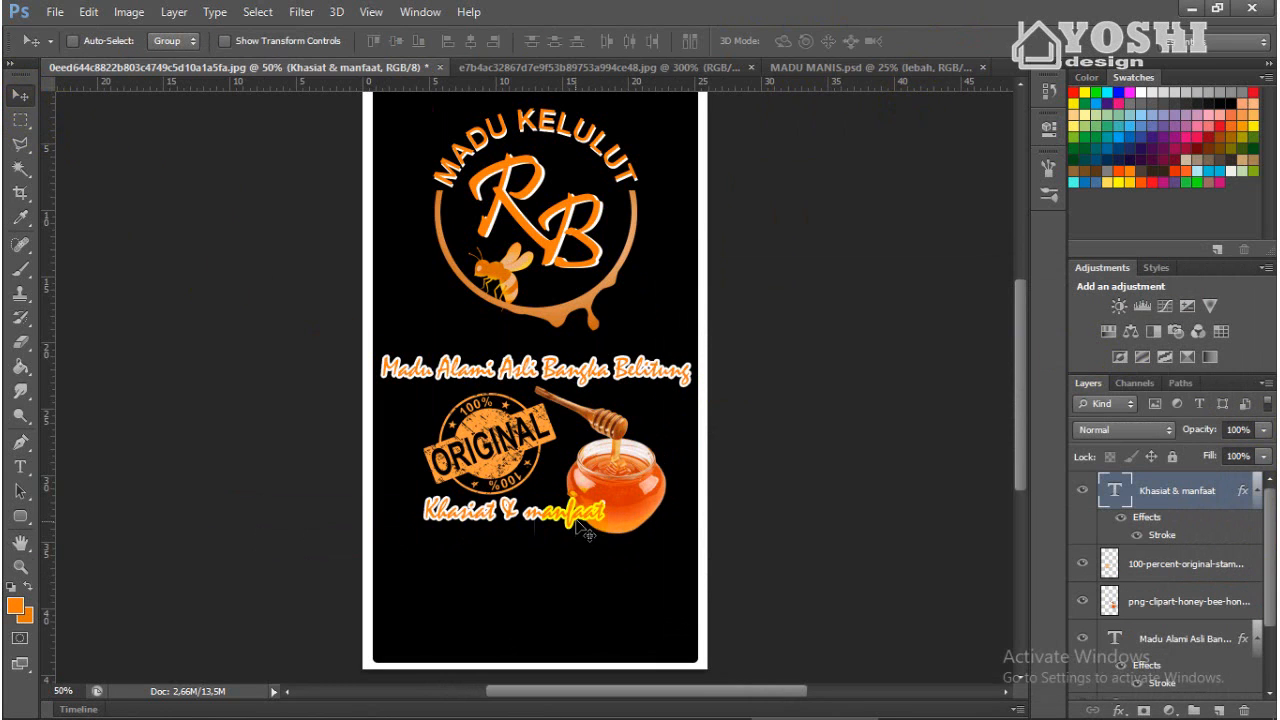
Switch to Chrome and search Google for kasiat madu kelulut.
{"action": "left_click", "coordinate": [297, 696]}
{"action": "left_click", "coordinate": [527, 398]}
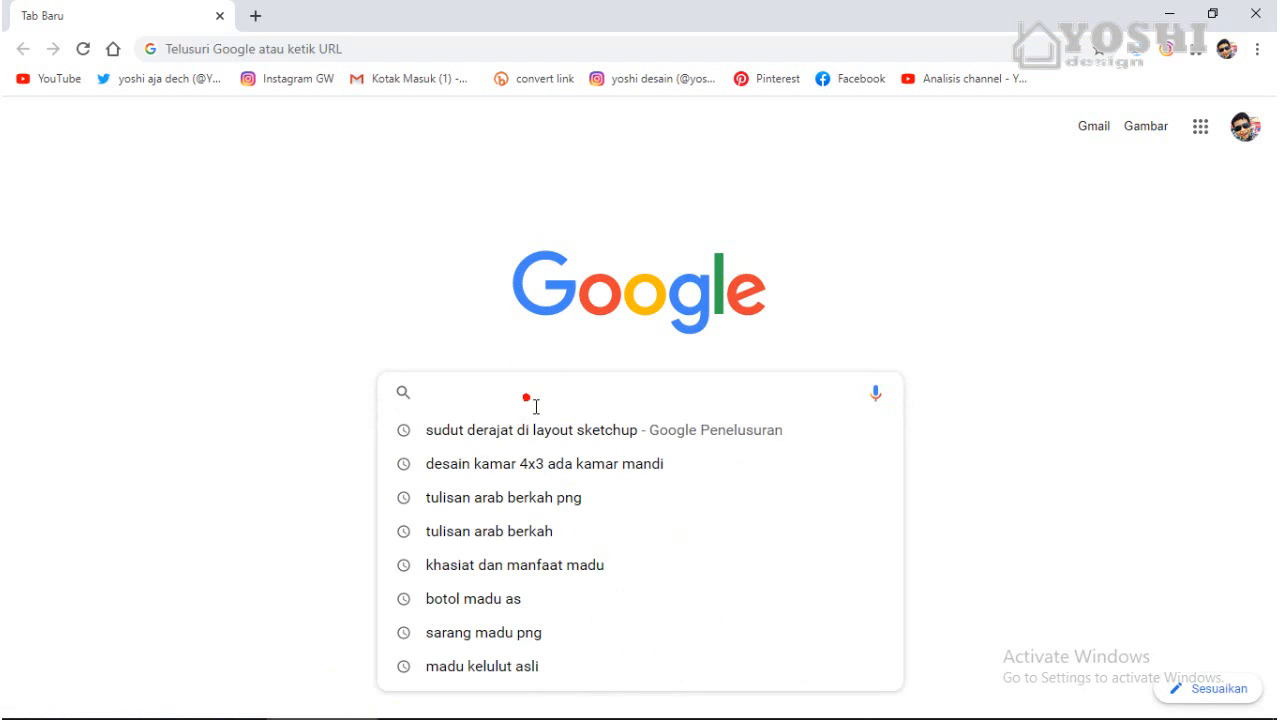
{"action": "type", "text": "manpaa"}
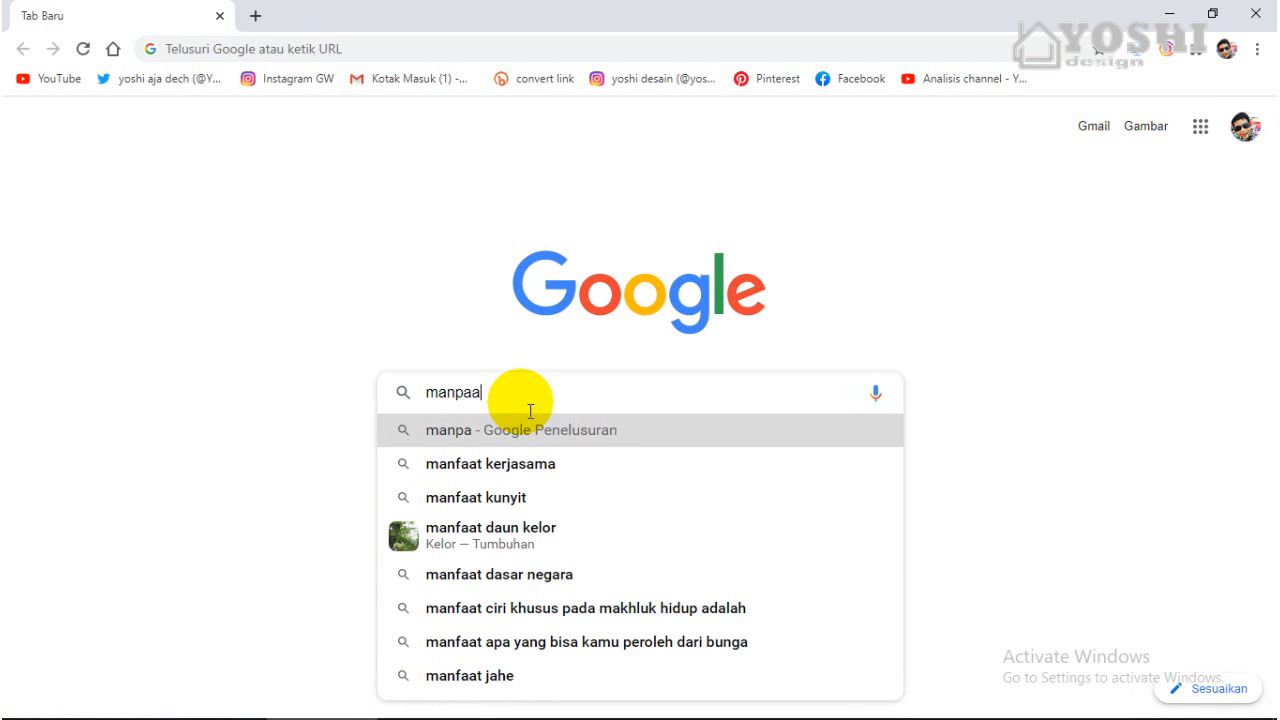
{"action": "type", "text": "t m"}
{"action": "key", "text": "BackSpace"}
{"action": "key", "text": "BackSpace"}
{"action": "key", "text": "BackSpace"}
{"action": "key", "text": "BackSpace"}
{"action": "key", "text": "BackSpace"}
{"action": "key", "text": "BackSpace"}
{"action": "key", "text": "BackSpace"}
{"action": "key", "text": "BackSpace"}
{"action": "key", "text": "BackSpace"}
{"action": "type", "text": "kasiat madu"}
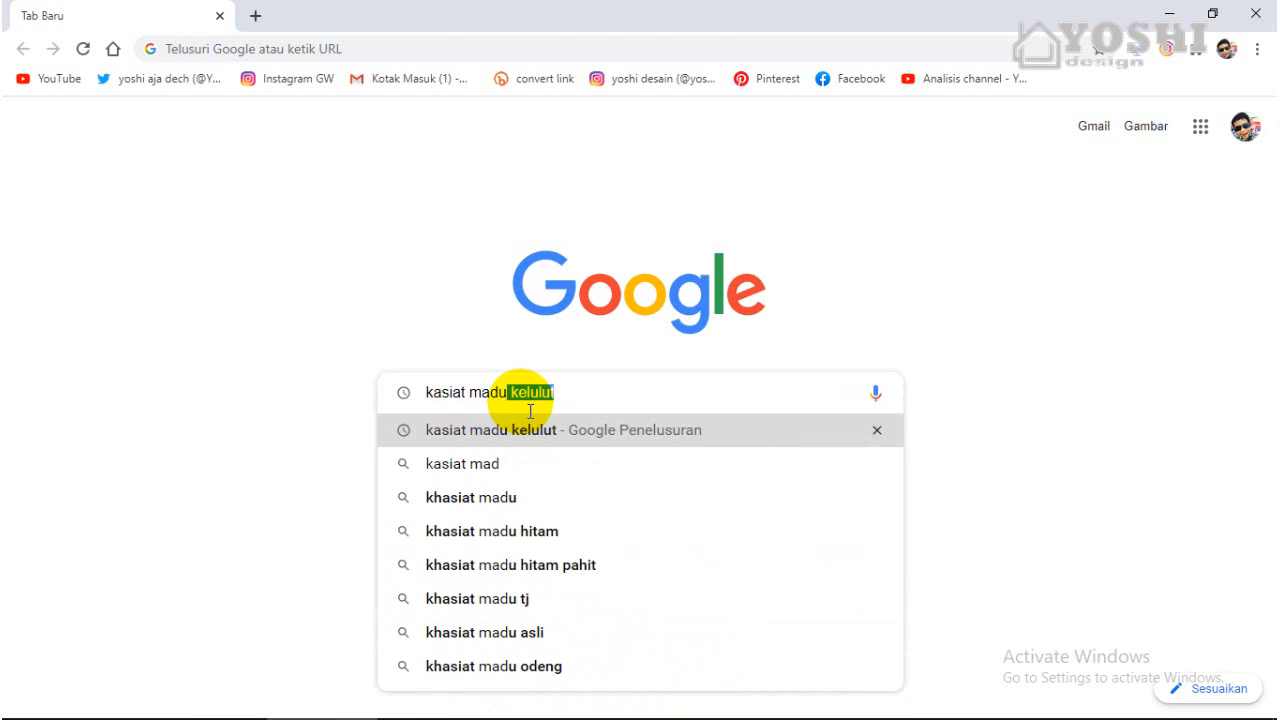
{"action": "key", "text": "Return"}
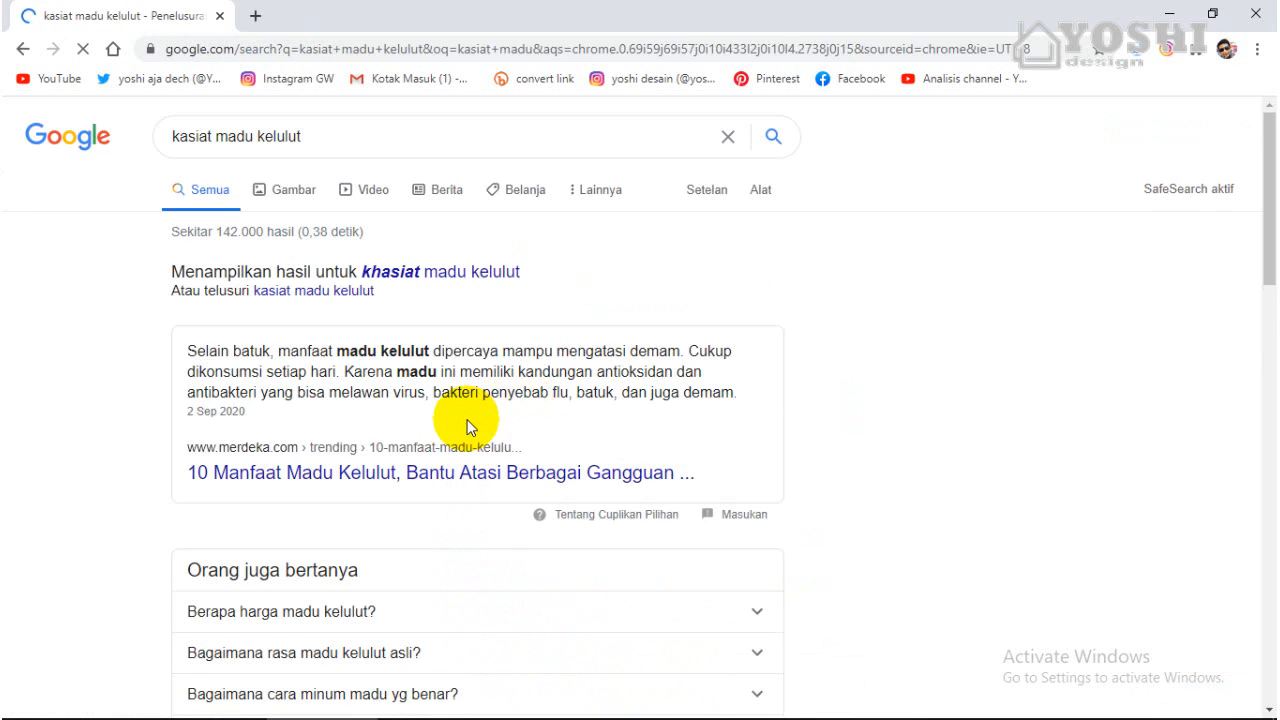
Shorten the Google search to kasiat madu and copy the list of honey benefits from Energy booster to Baik untuk jantung.
{"action": "double_click", "coordinate": [296, 140]}
{"action": "key", "text": "BackSpace"}
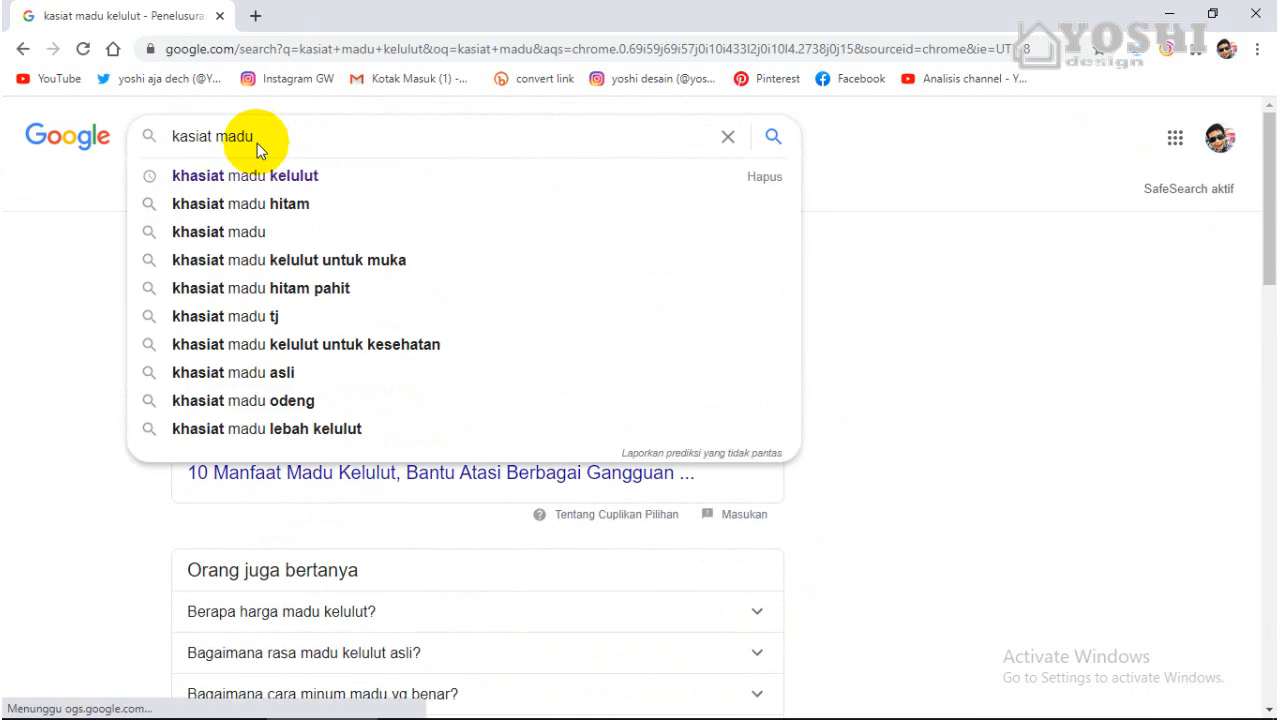
{"action": "key", "text": "Return"}
{"action": "scroll", "coordinate": [369, 463], "scroll_direction": "down", "scroll_amount": 1}
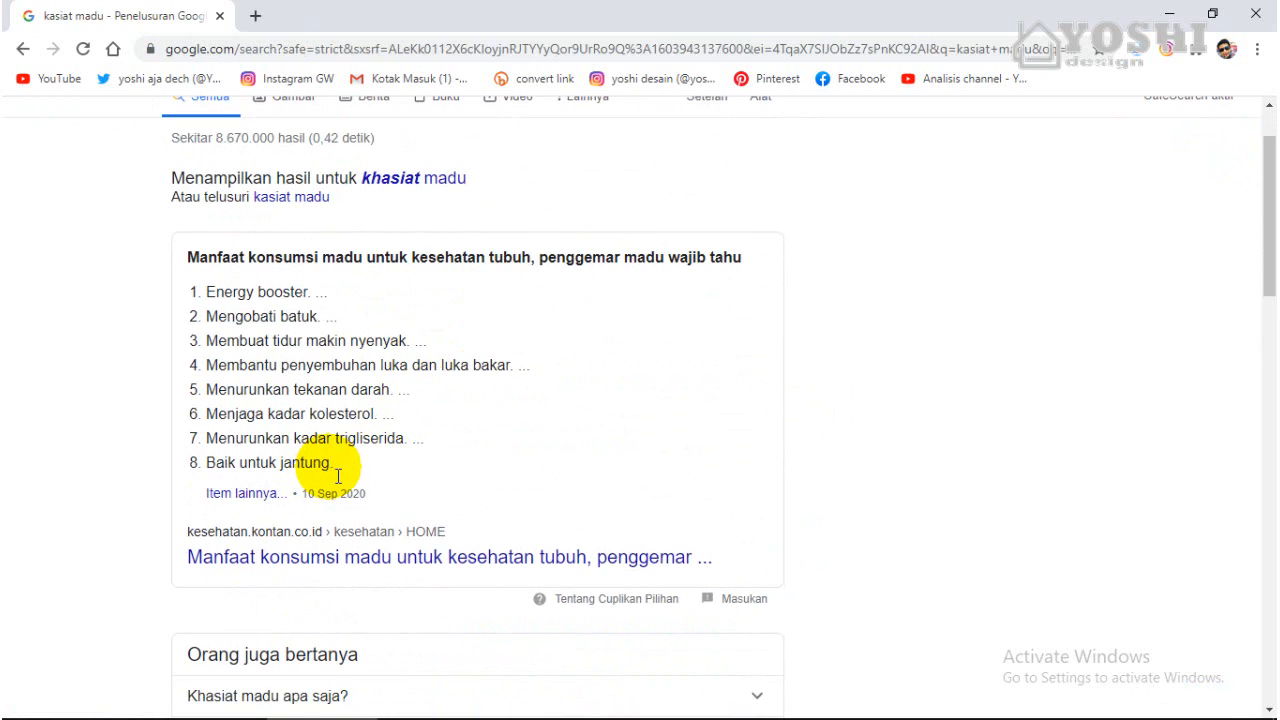
{"action": "left_click_drag", "start_coordinate": [338, 476], "coordinate": [250, 293]}
{"action": "right_click", "coordinate": [250, 293]}
{"action": "left_click", "coordinate": [300, 318]}
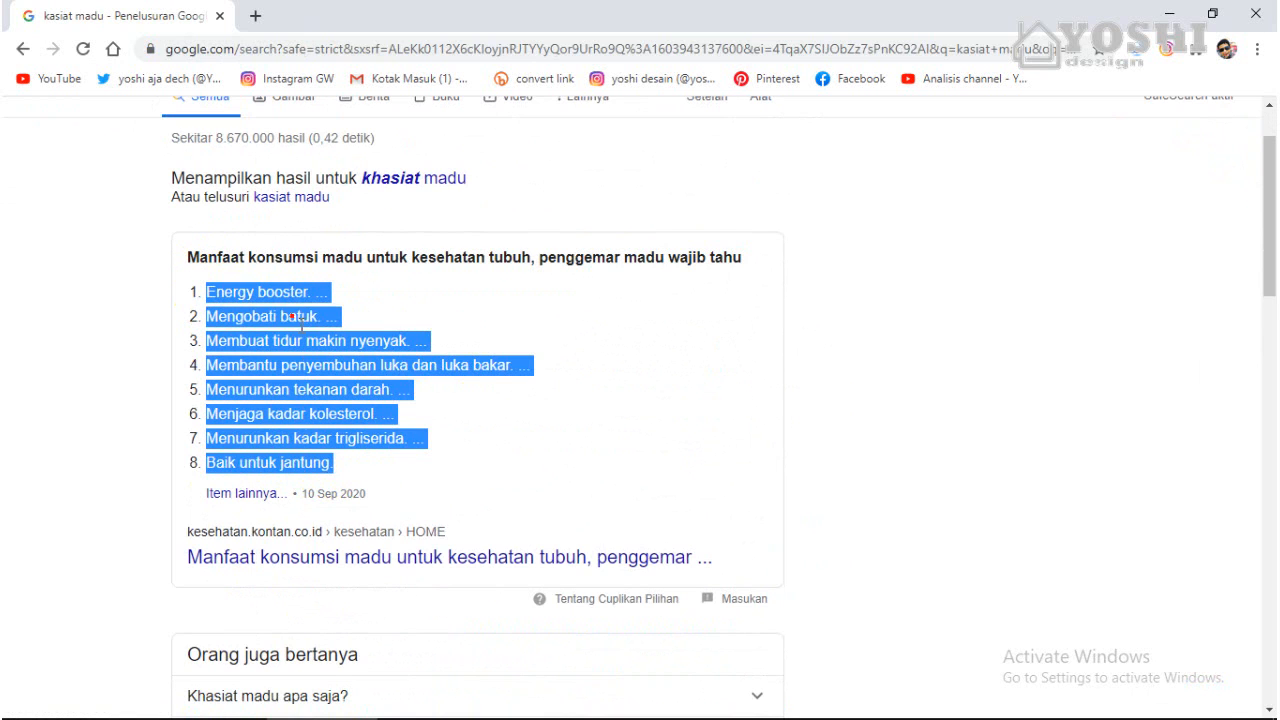
Switch back to Photoshop and paste the copied benefits list as a new 60 pt Mistral text layer below the Khasiat & manfaat heading.
{"action": "left_click", "coordinate": [434, 698]}
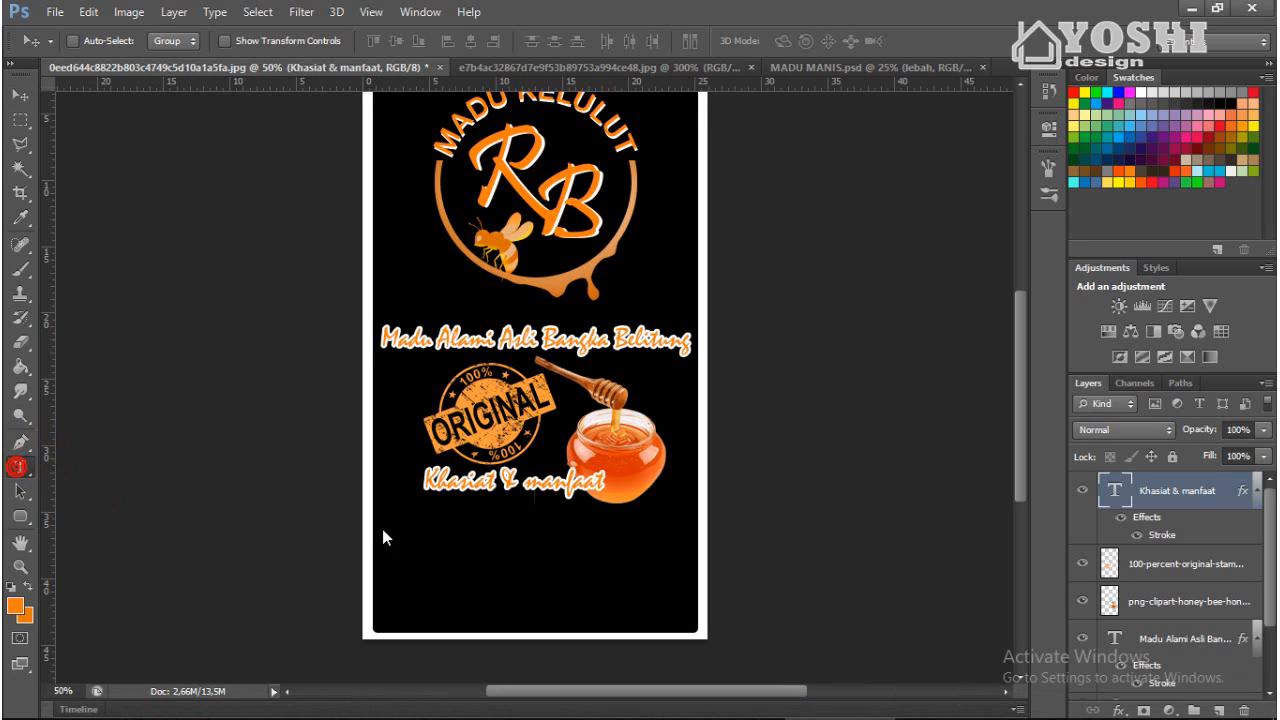
{"action": "key", "text": "t"}
{"action": "left_click", "coordinate": [414, 534]}
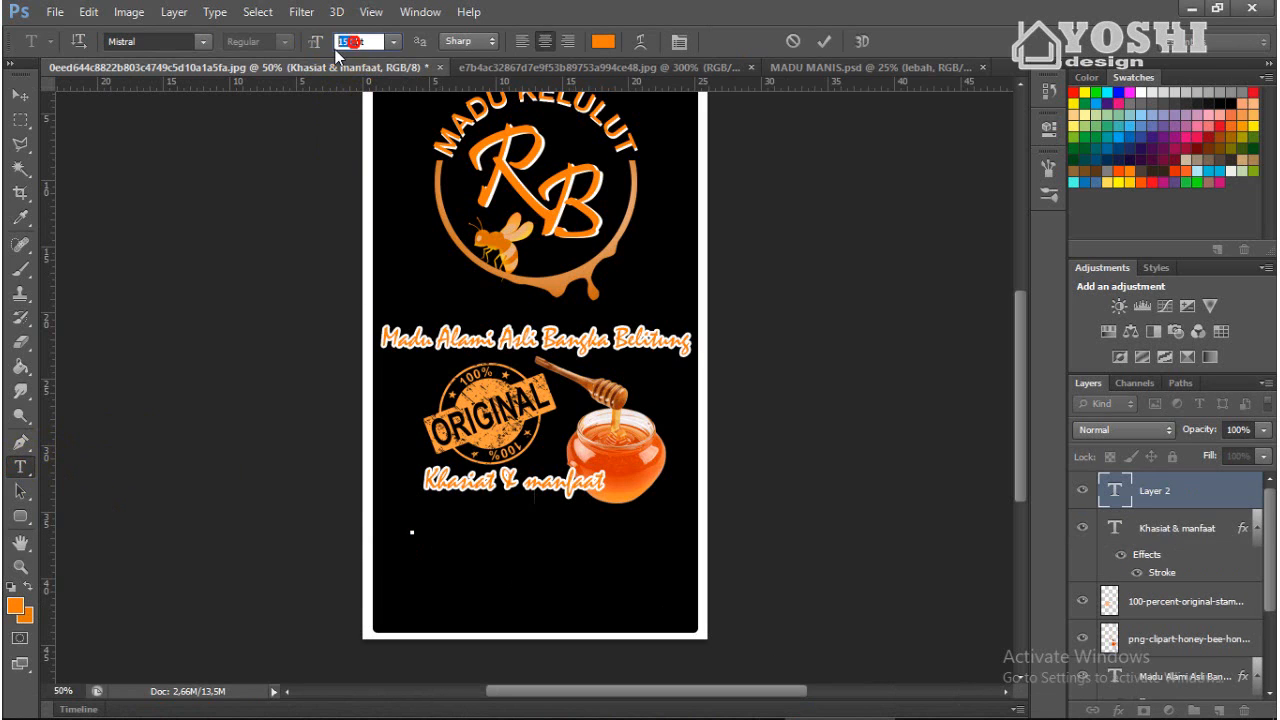
{"action": "key", "text": "Return"}
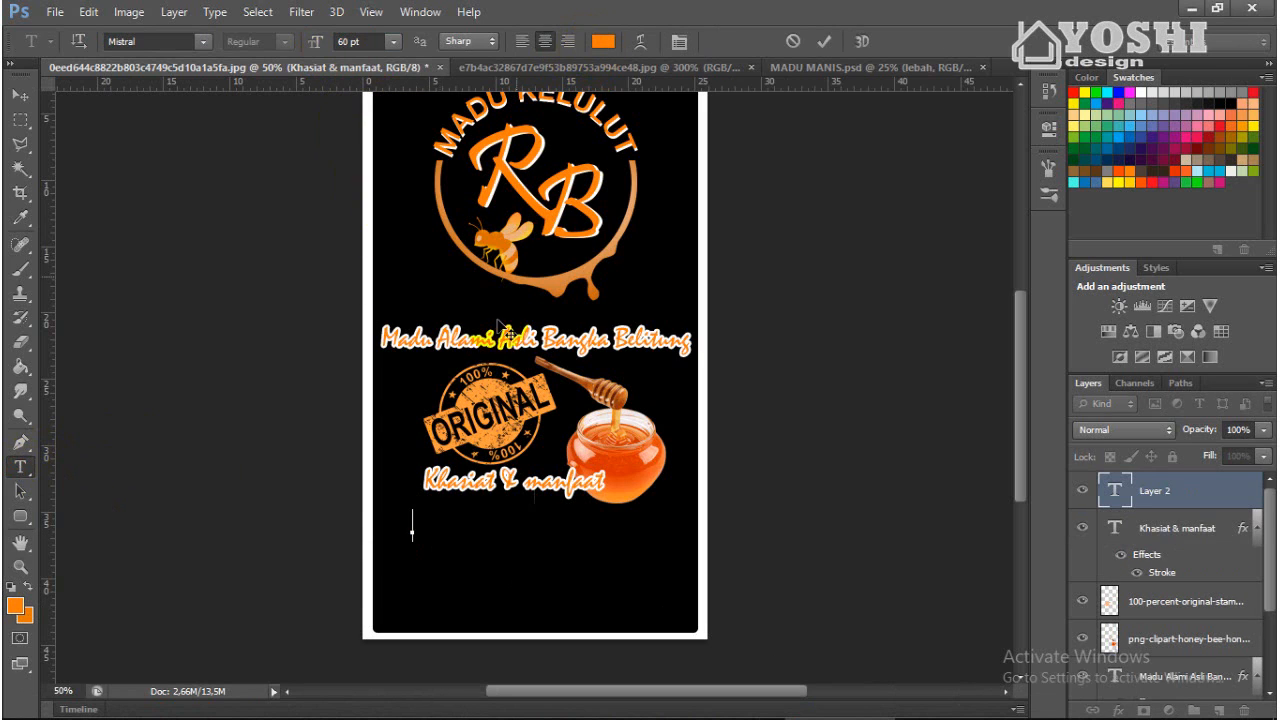
{"action": "right_click", "coordinate": [418, 532]}
{"action": "left_click", "coordinate": [467, 262]}
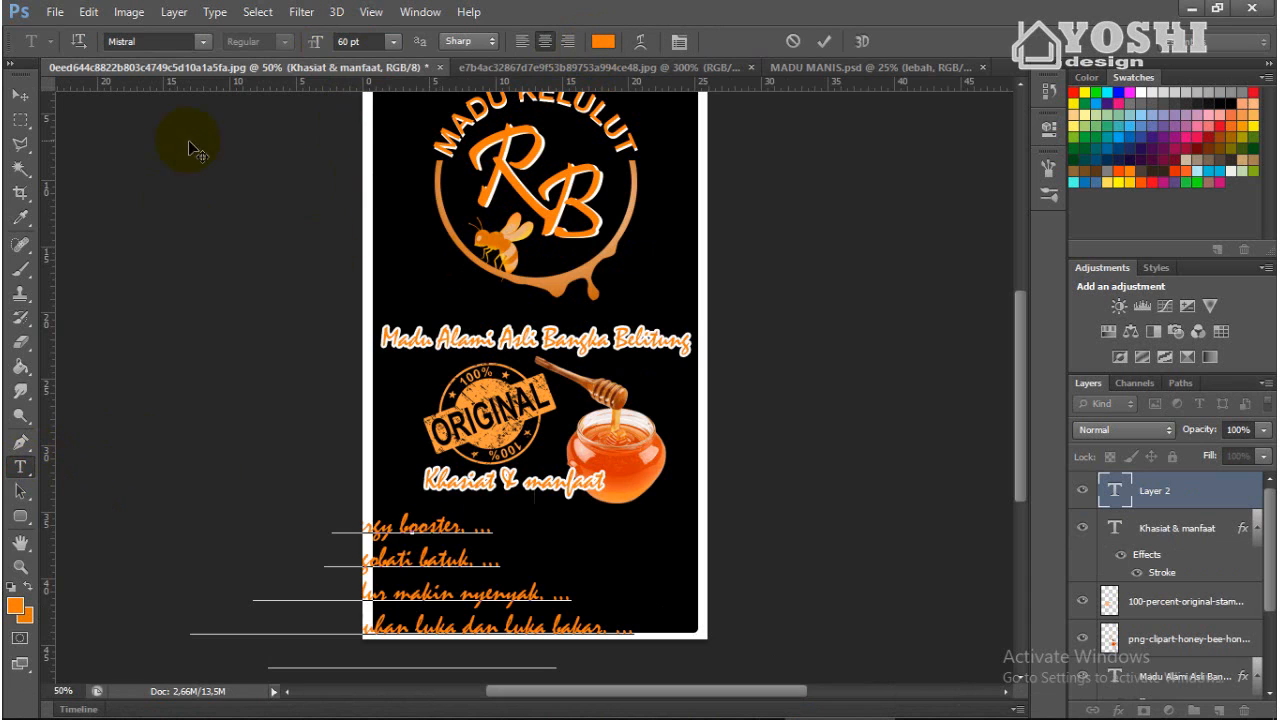
{"action": "left_click", "coordinate": [202, 41]}
{"action": "left_click", "coordinate": [281, 93]}
{"action": "left_click", "coordinate": [824, 41]}
Scale the benefits list down to about 26.07 pt and fit it on the black panel beneath the Khasiat & manfaat heading.
{"action": "left_click", "coordinate": [20, 94]}
{"action": "left_click_drag", "start_coordinate": [423, 552], "coordinate": [533, 500]}
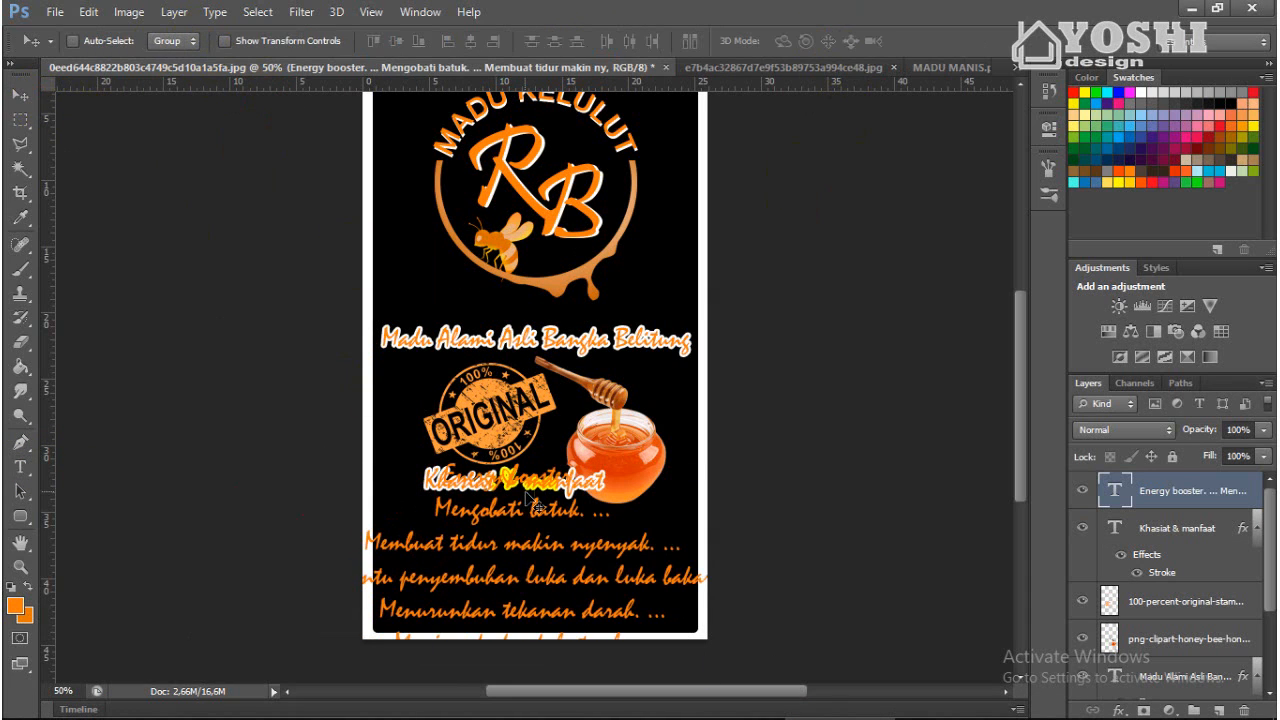
{"action": "key", "text": "ctrl+t"}
{"action": "left_click_drag", "start_coordinate": [300, 451], "coordinate": [476, 526]}
{"action": "left_click_drag", "start_coordinate": [545, 566], "coordinate": [508, 540]}
{"action": "left_click_drag", "start_coordinate": [436, 499], "coordinate": [480, 525]}
{"action": "left_click_drag", "start_coordinate": [517, 528], "coordinate": [480, 502]}
{"action": "left_click", "coordinate": [941, 43]}
Change the benefits list's font to Monospac821 BT and delete the trailing ellipses from its lines, except after Menjaga kadar kolesterol.
{"action": "key", "text": "t"}
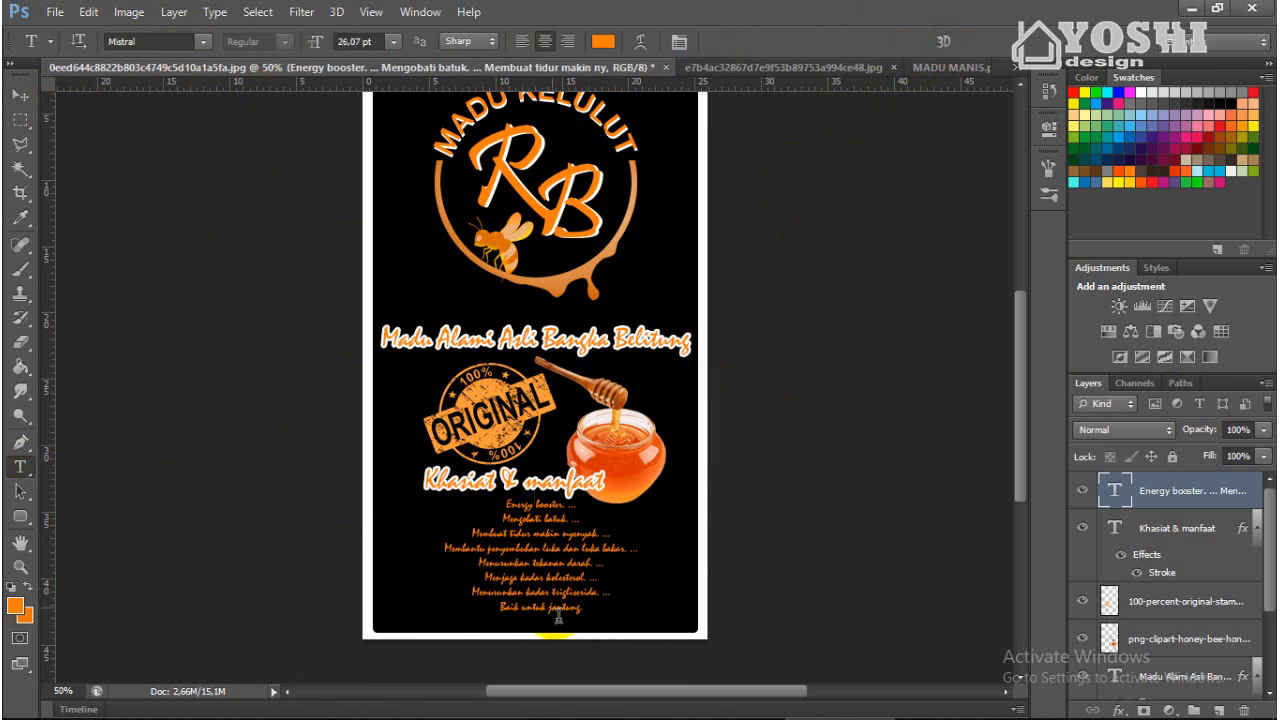
{"action": "left_click_drag", "start_coordinate": [587, 611], "coordinate": [461, 515]}
{"action": "left_click", "coordinate": [203, 47]}
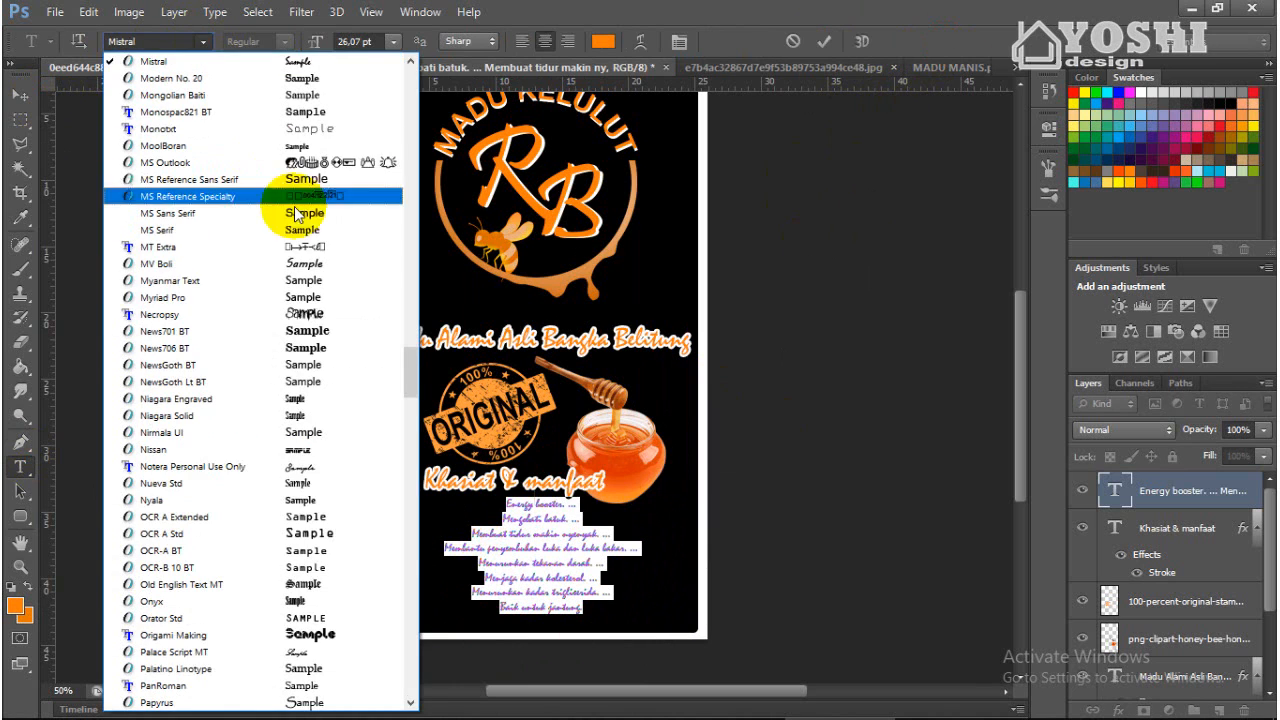
{"action": "left_click", "coordinate": [312, 285]}
{"action": "left_click", "coordinate": [203, 41]}
{"action": "scroll", "coordinate": [322, 262], "scroll_direction": "up", "scroll_amount": 5}
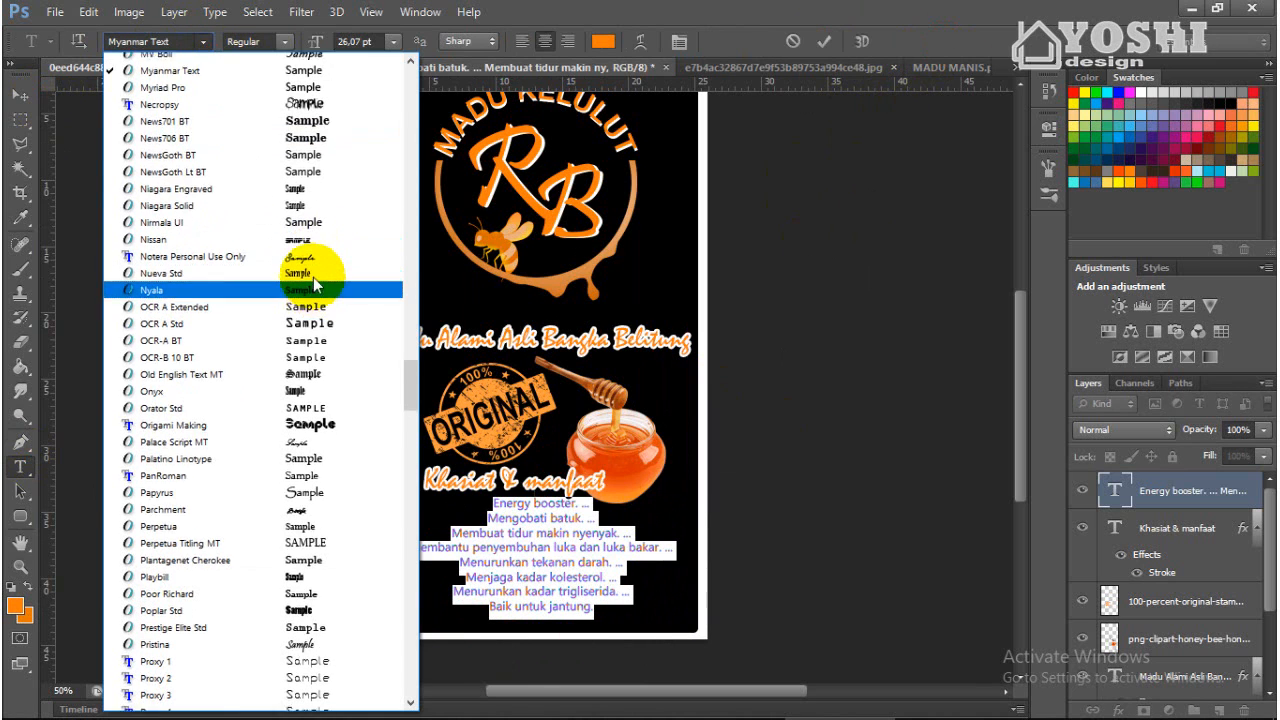
{"action": "scroll", "coordinate": [316, 203], "scroll_direction": "up", "scroll_amount": 2}
{"action": "left_click", "coordinate": [316, 203]}
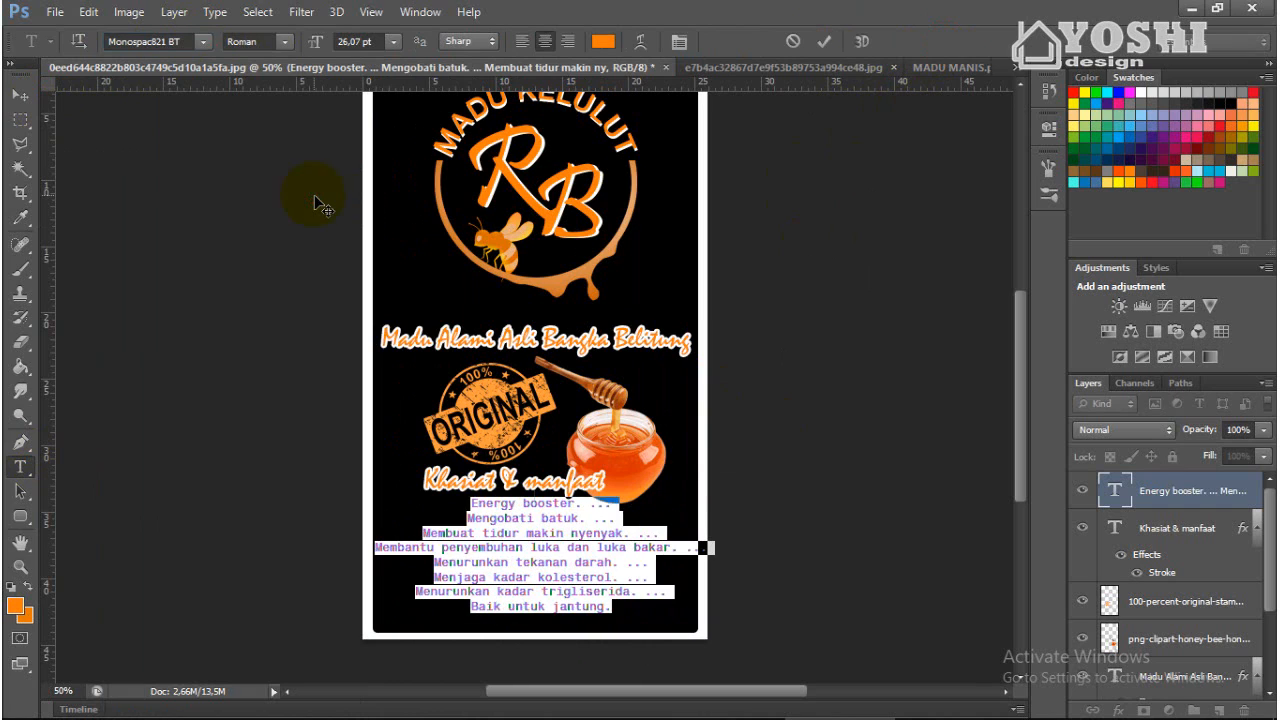
{"action": "left_click", "coordinate": [673, 596]}
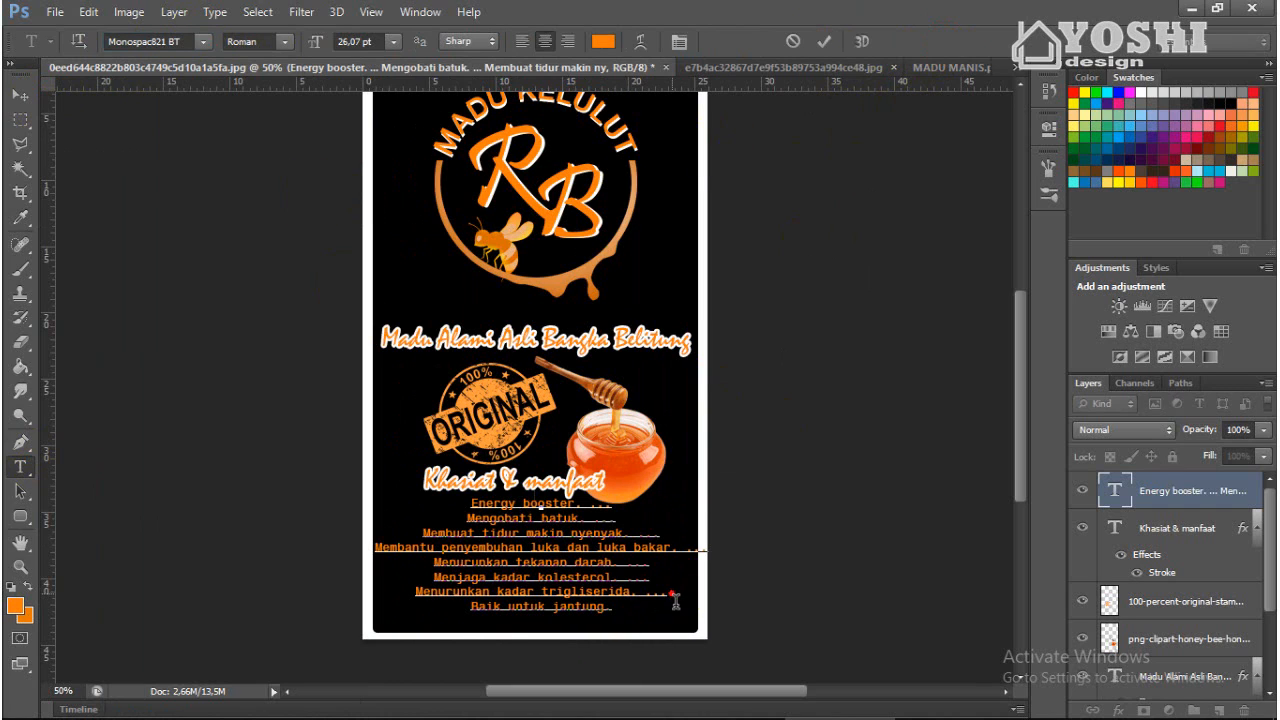
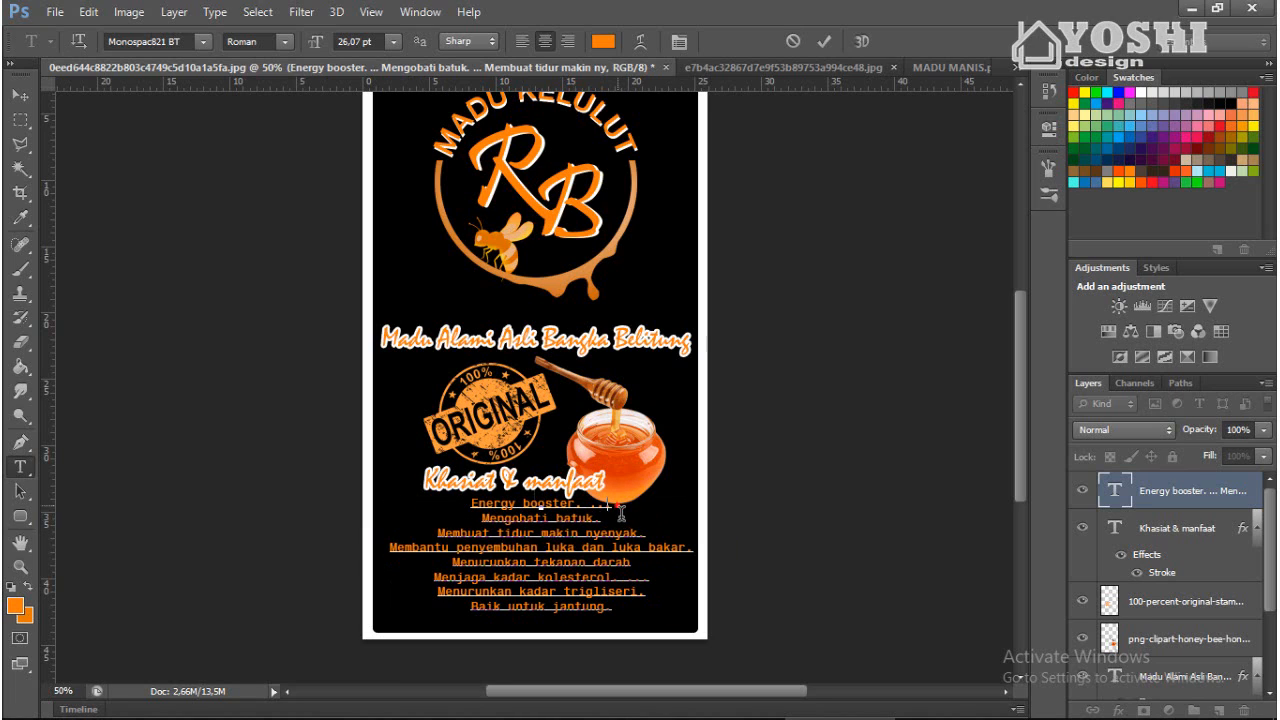
{"action": "left_click", "coordinate": [825, 43]}
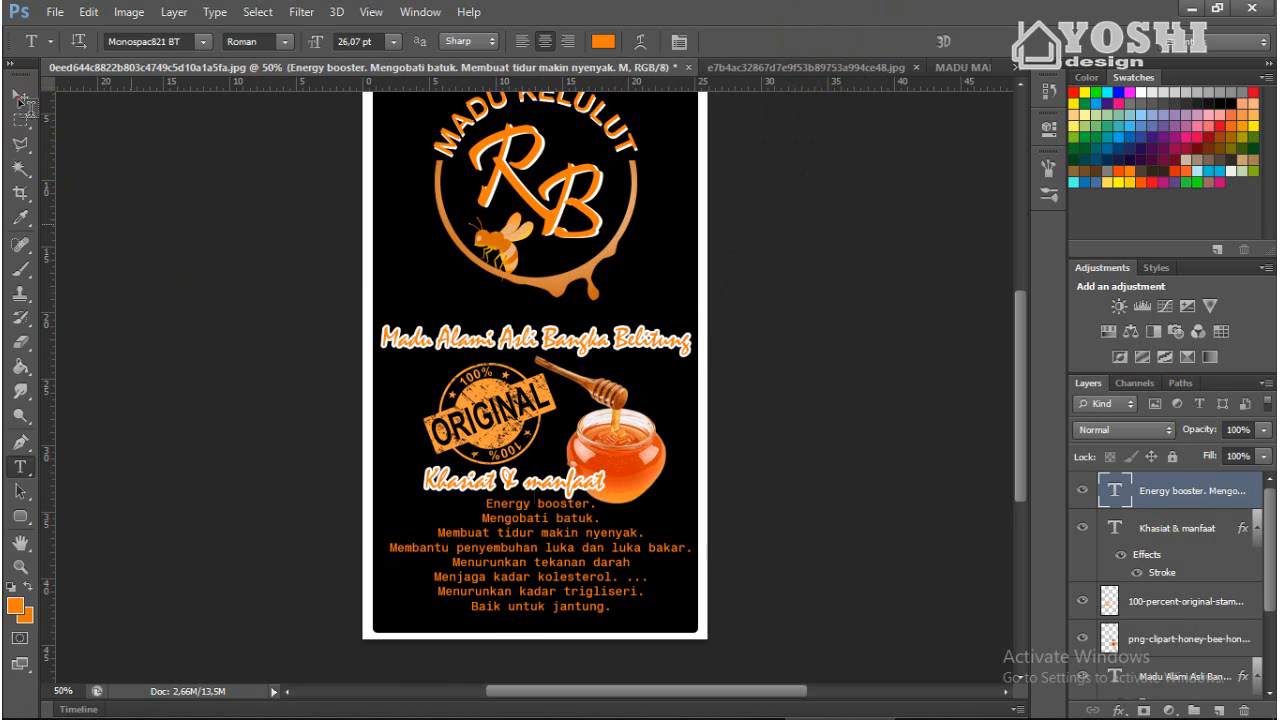
Examine the whole label and the benefits list's fit beneath the heading at different magnifications.
{"action": "left_click", "coordinate": [20, 96]}
{"action": "scroll", "coordinate": [652, 488], "scroll_direction": "up", "scroll_amount": 5}
{"action": "scroll", "coordinate": [652, 488], "scroll_direction": "down", "scroll_amount": 2}
{"action": "scroll", "coordinate": [660, 498], "scroll_direction": "down", "scroll_amount": 1}
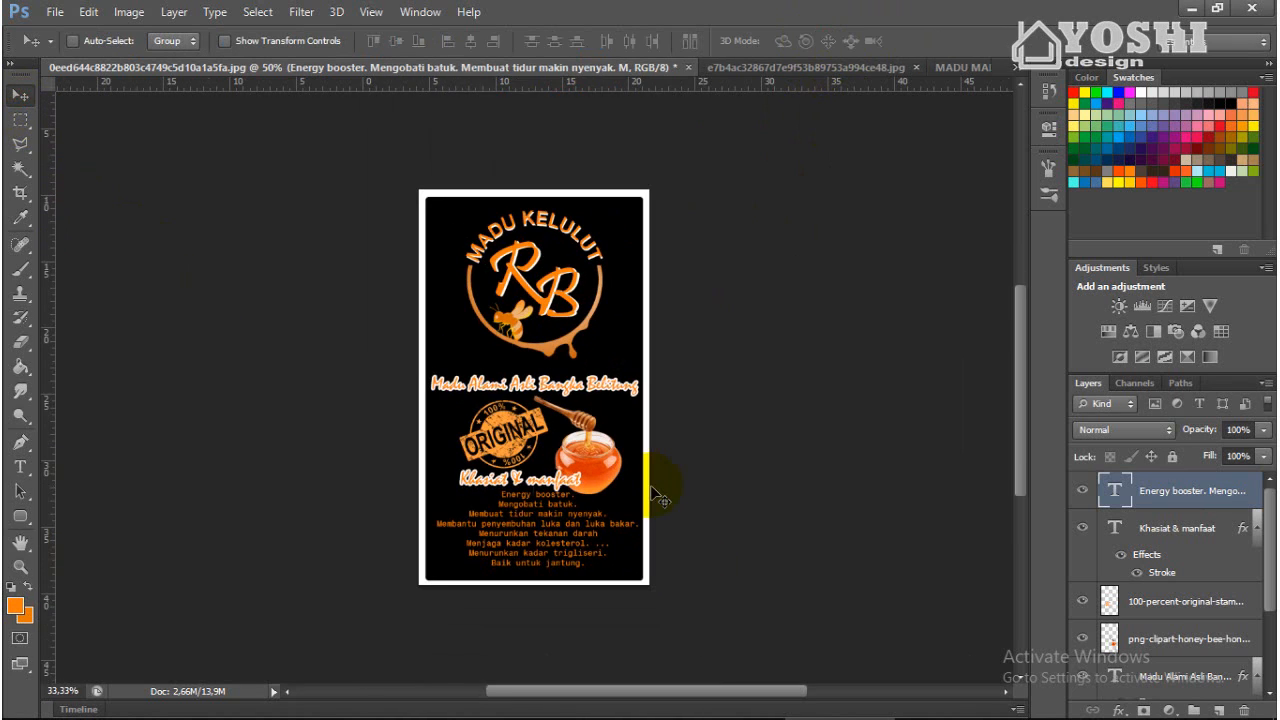
{"action": "scroll", "coordinate": [652, 543], "scroll_direction": "up", "scroll_amount": 2}
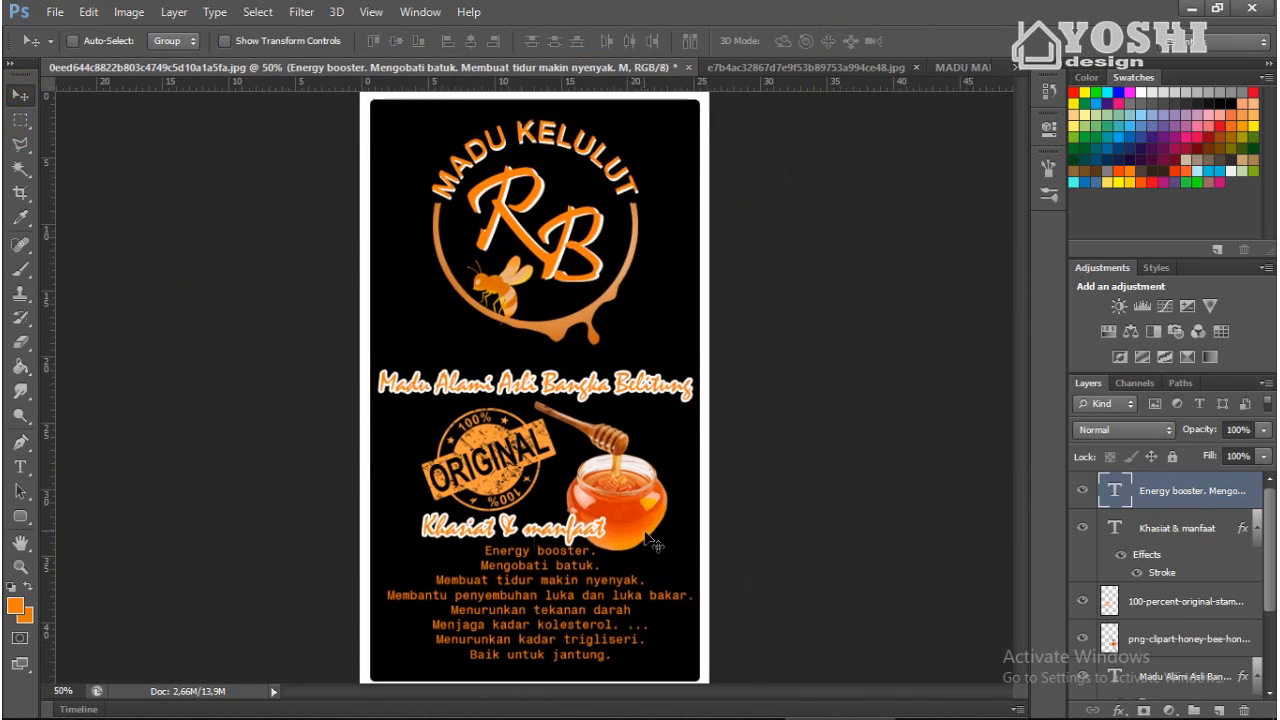
{"action": "scroll", "coordinate": [650, 543], "scroll_direction": "down", "scroll_amount": 5}
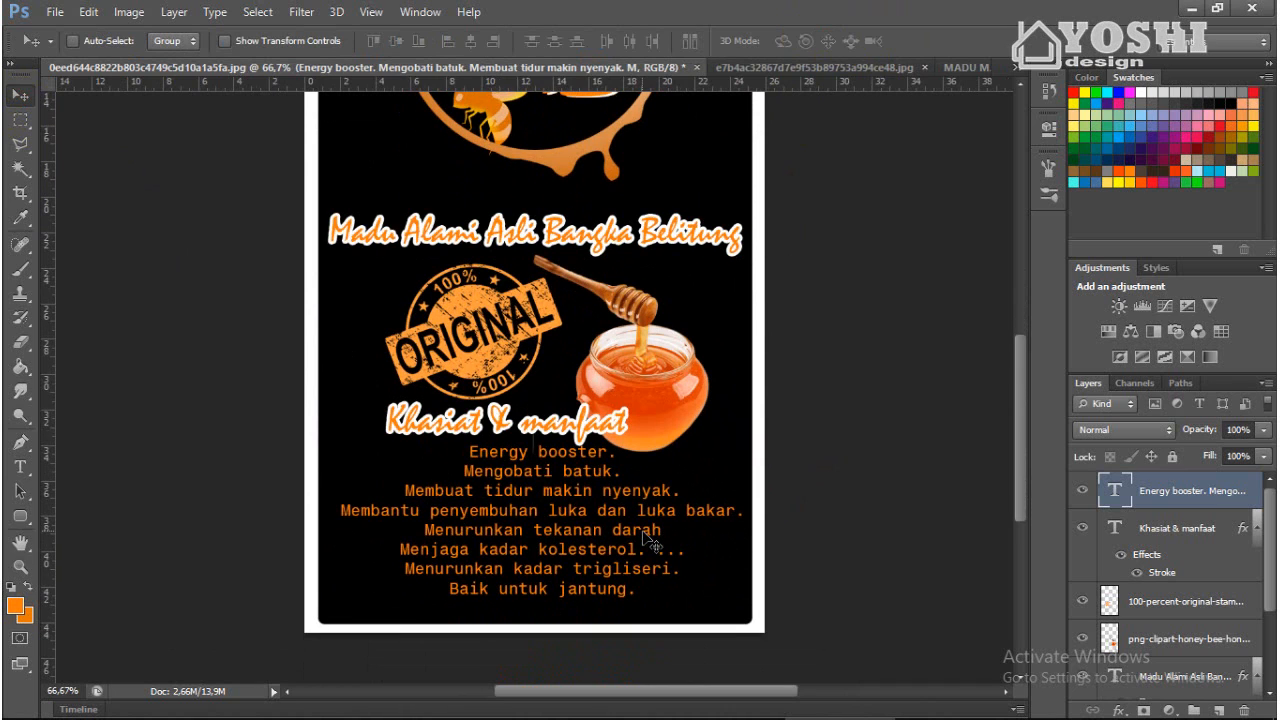
{"action": "scroll", "coordinate": [652, 543], "scroll_direction": "up", "scroll_amount": 5}
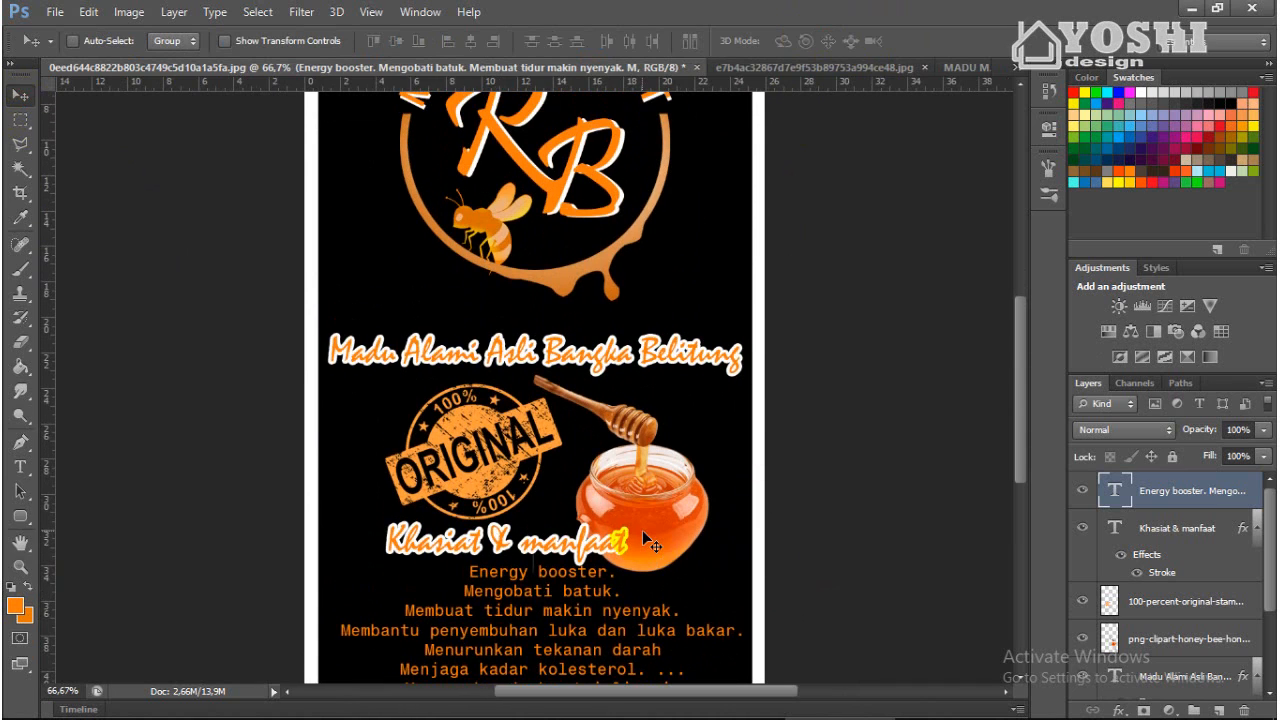
{"action": "scroll", "coordinate": [645, 540], "scroll_direction": "down", "scroll_amount": 2}
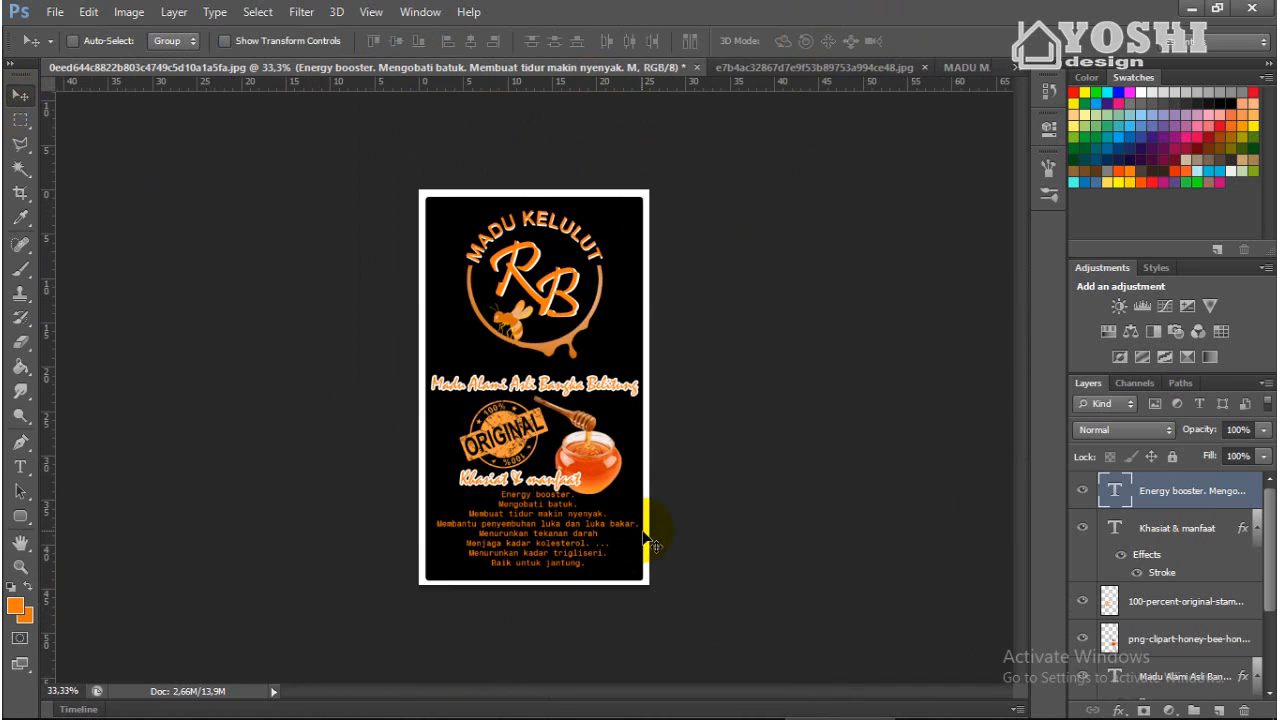
Raise the Khasiat & manfaat heading slightly and extend the canvas downward below the black panel with the Crop tool.
{"action": "left_click", "coordinate": [1195, 536]}
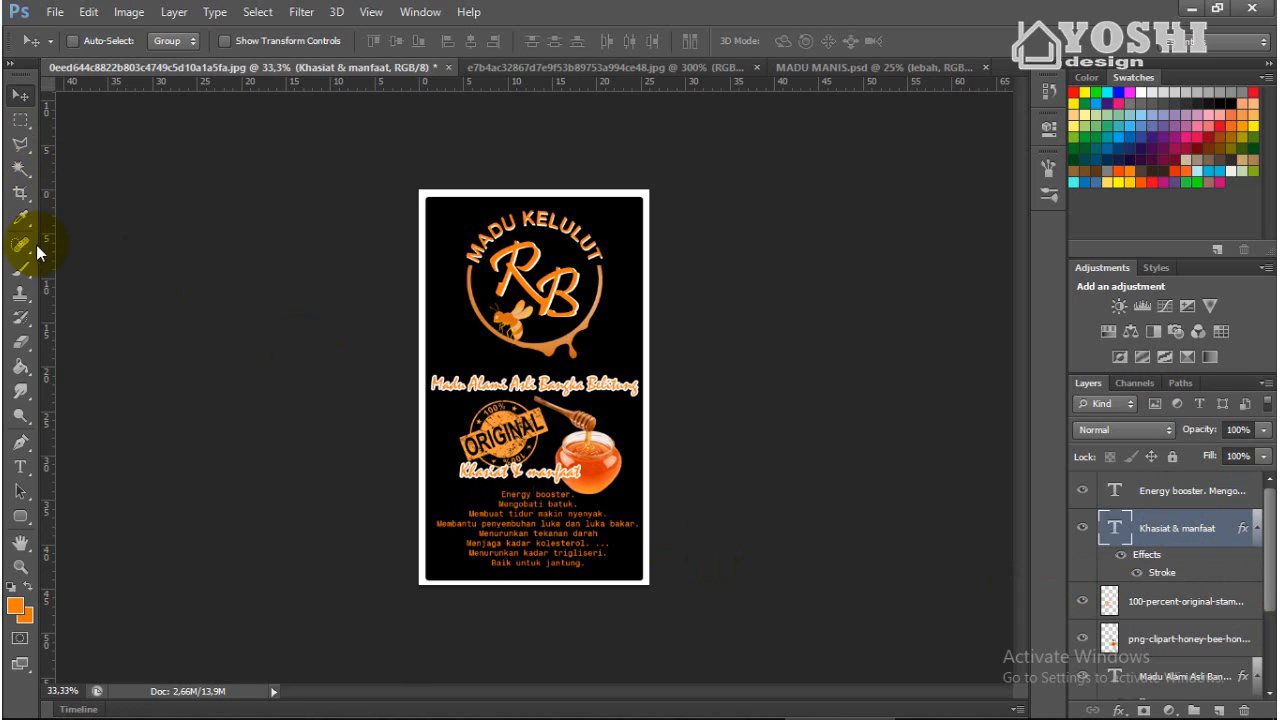
{"action": "left_click", "coordinate": [22, 193]}
{"action": "left_click_drag", "start_coordinate": [535, 589], "coordinate": [534, 635]}
{"action": "key", "text": "Return"}
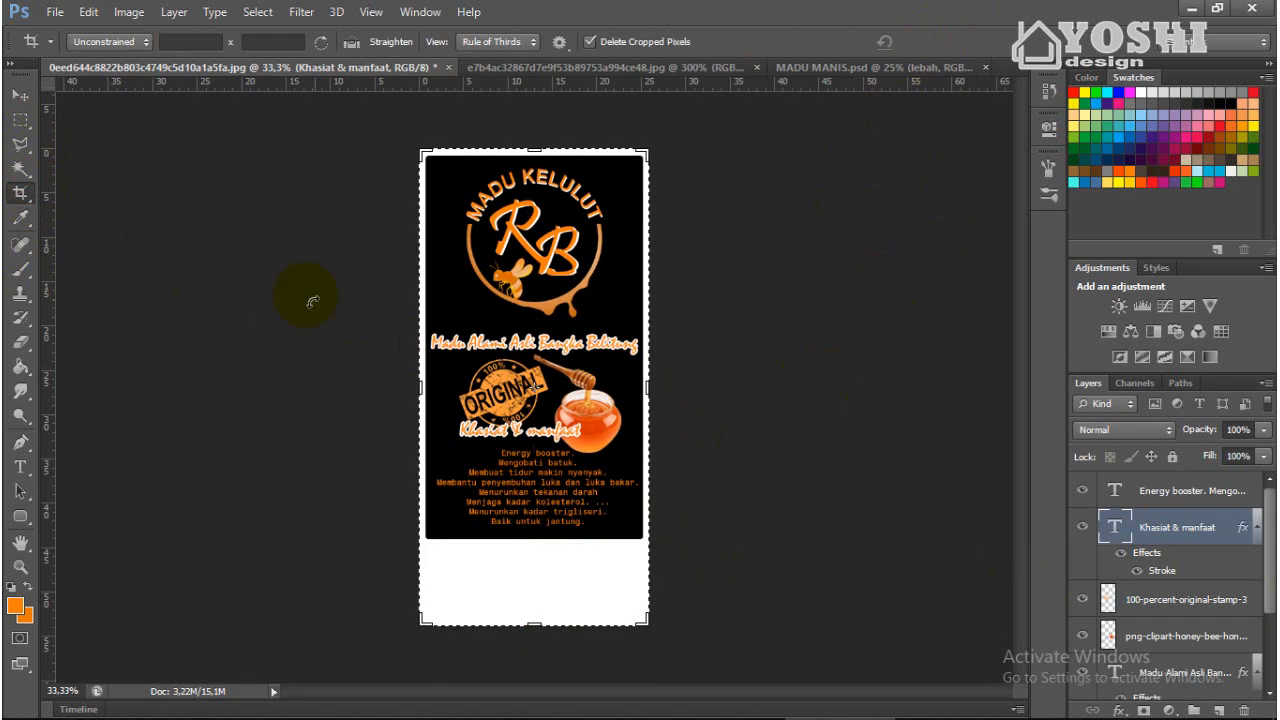
Stretch the black panel on Layer 1 down to 121.78% height, leaving a thin white border at the extended canvas's lower edge.
{"action": "key", "text": "v"}
{"action": "scroll", "coordinate": [1143, 609], "scroll_direction": "down", "scroll_amount": 3}
{"action": "left_click", "coordinate": [1140, 645]}
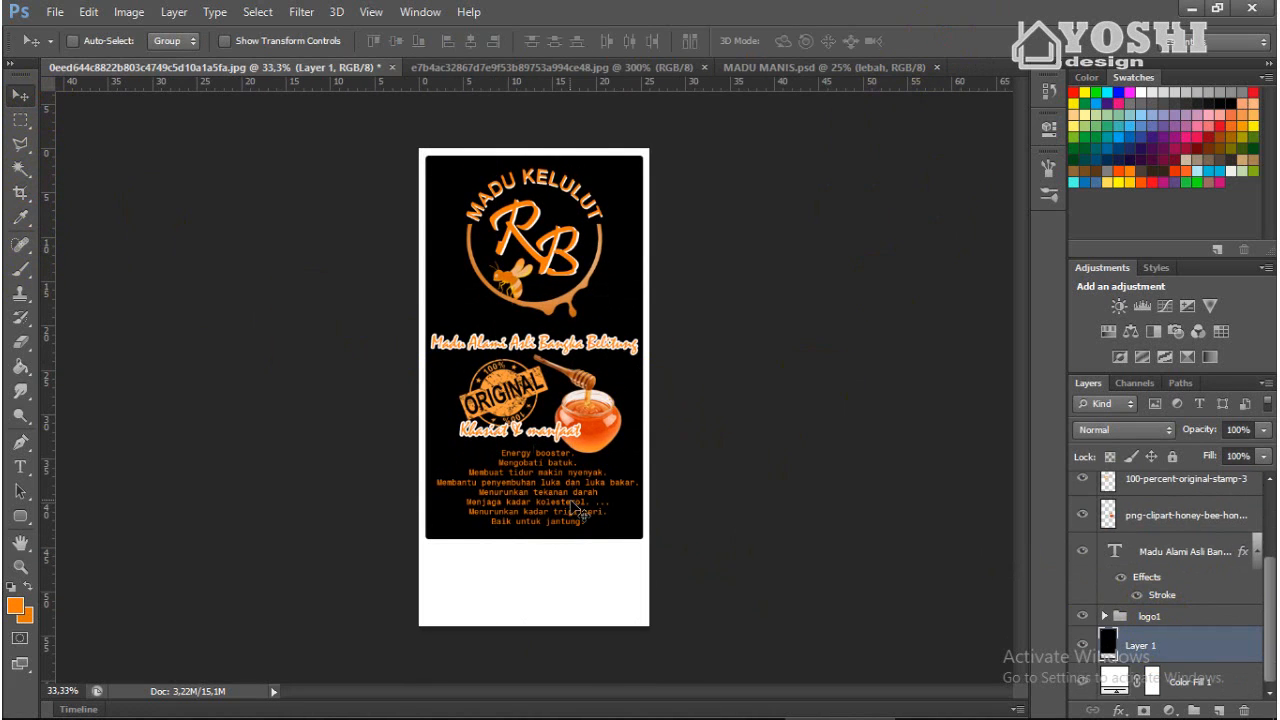
{"action": "key", "text": "ctrl+t"}
{"action": "left_click_drag", "start_coordinate": [535, 541], "coordinate": [540, 630]}
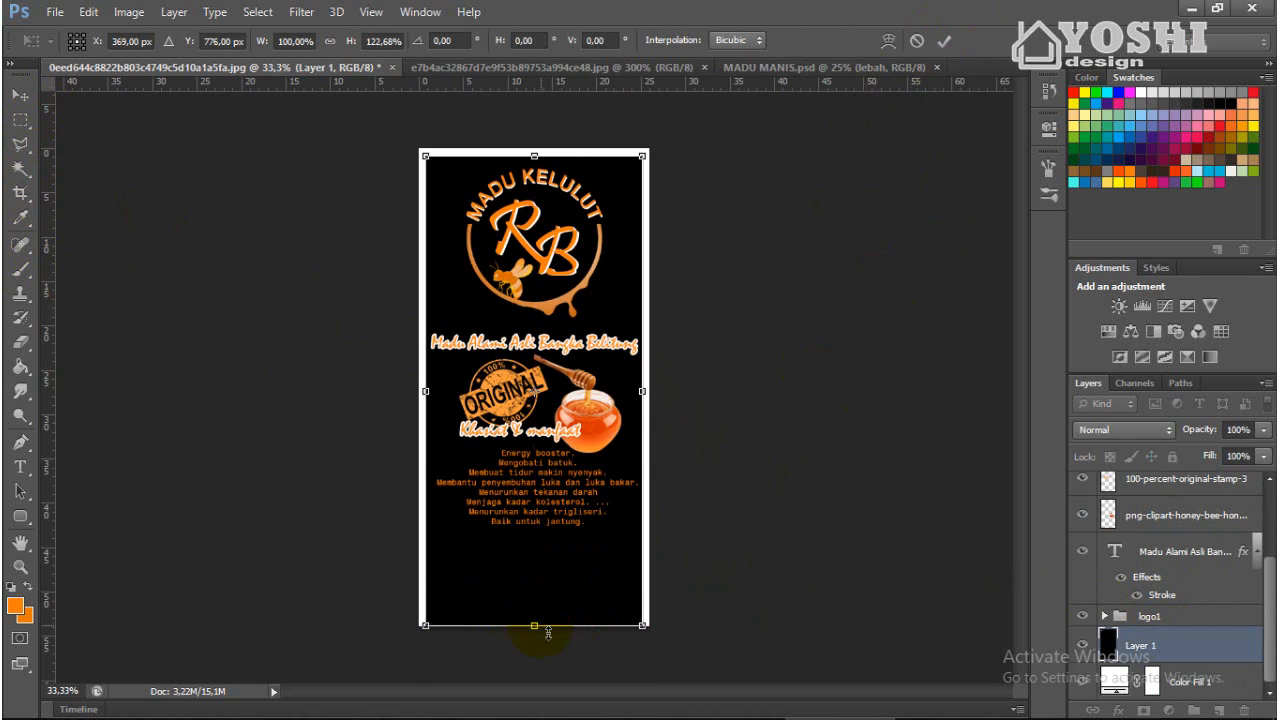
{"action": "scroll", "coordinate": [548, 632], "scroll_direction": "up", "scroll_amount": 3}
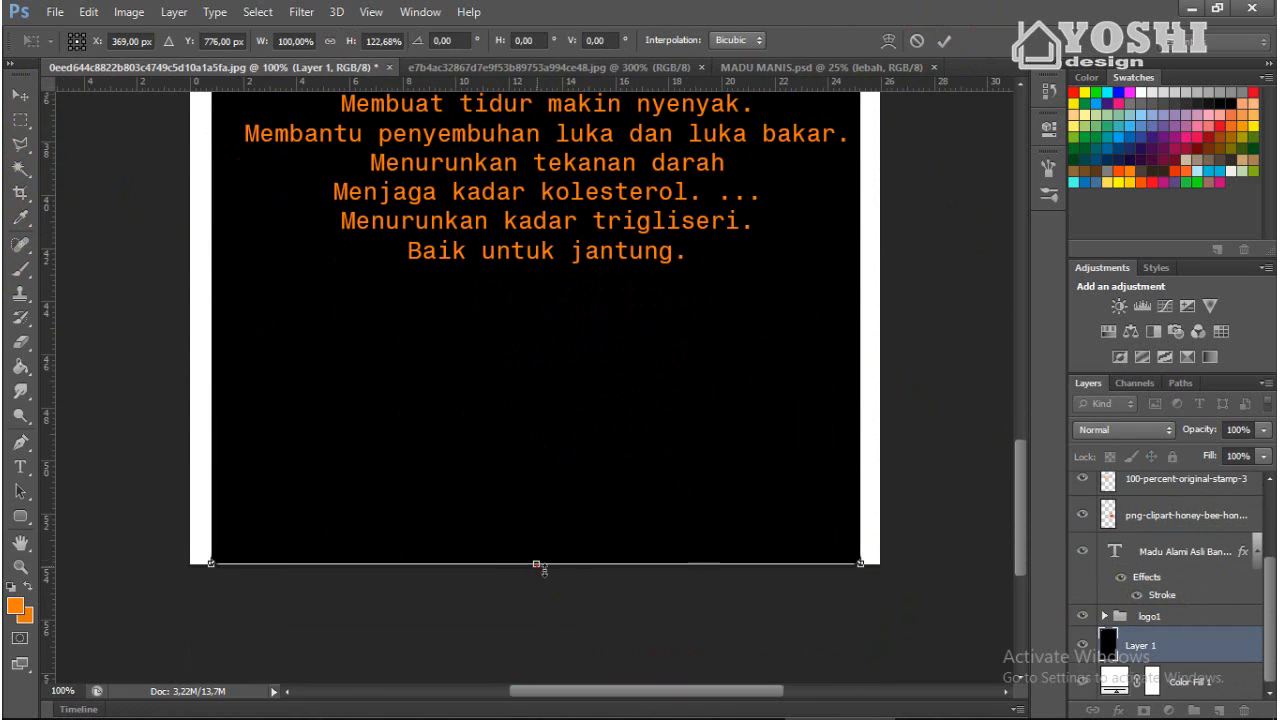
{"action": "left_click_drag", "start_coordinate": [537, 565], "coordinate": [537, 553]}
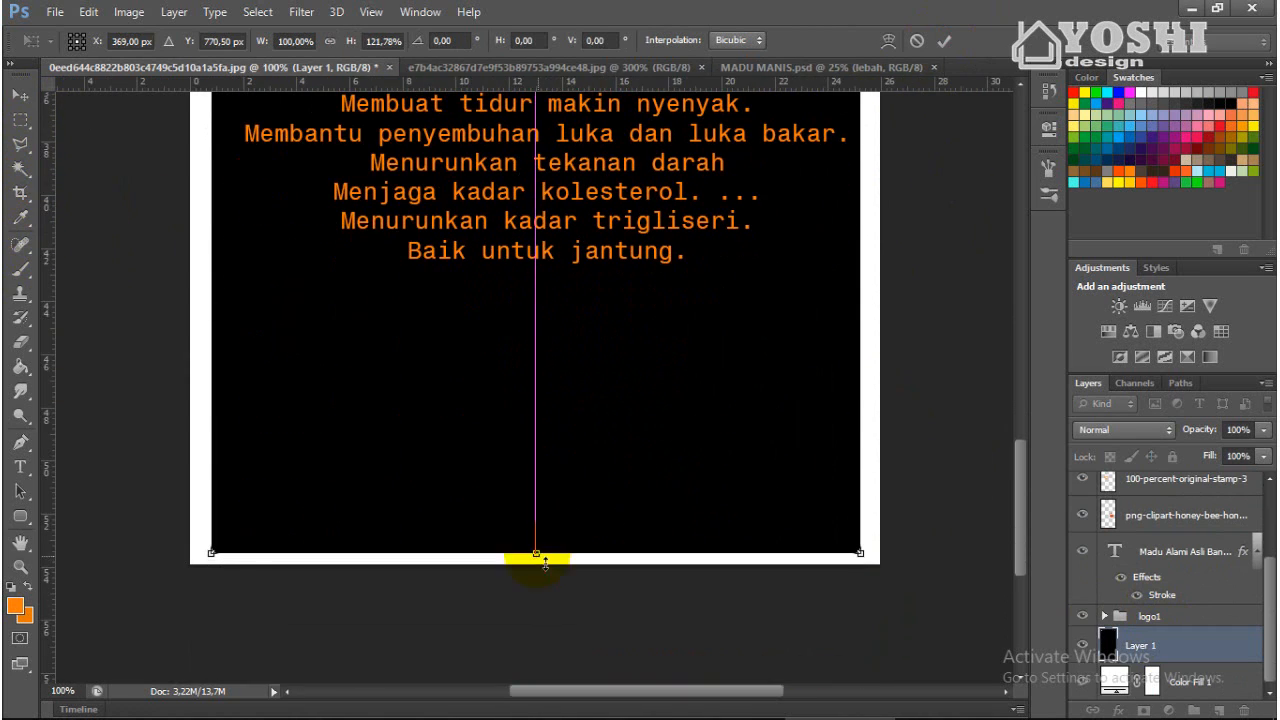
{"action": "left_click", "coordinate": [943, 41]}
{"action": "scroll", "coordinate": [1100, 586], "scroll_direction": "up", "scroll_amount": 3}
{"action": "scroll", "coordinate": [852, 566], "scroll_direction": "down", "scroll_amount": 1}
{"action": "scroll", "coordinate": [850, 559], "scroll_direction": "down", "scroll_amount": 1}
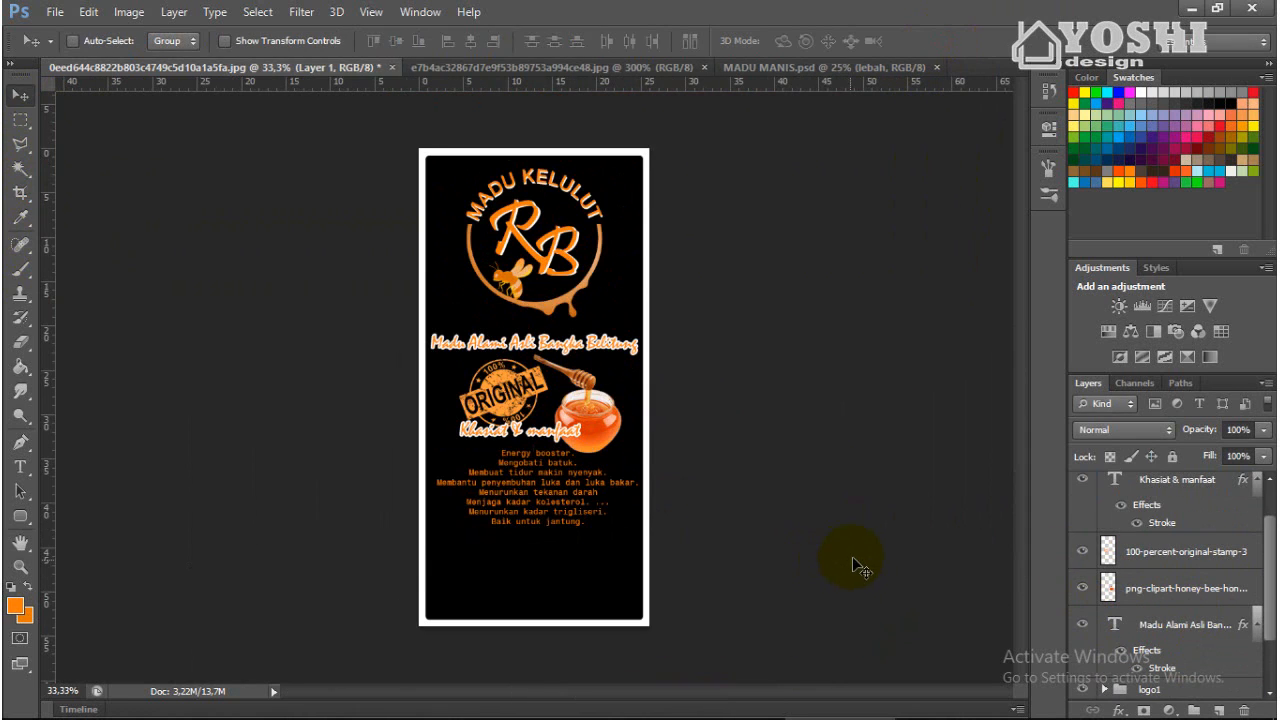
Move the Khasiat & manfaat heading and the benefits list down together into the added area of the black panel.
{"action": "scroll", "coordinate": [1180, 586], "scroll_direction": "down", "scroll_amount": 2}
{"action": "left_click", "coordinate": [1190, 562]}
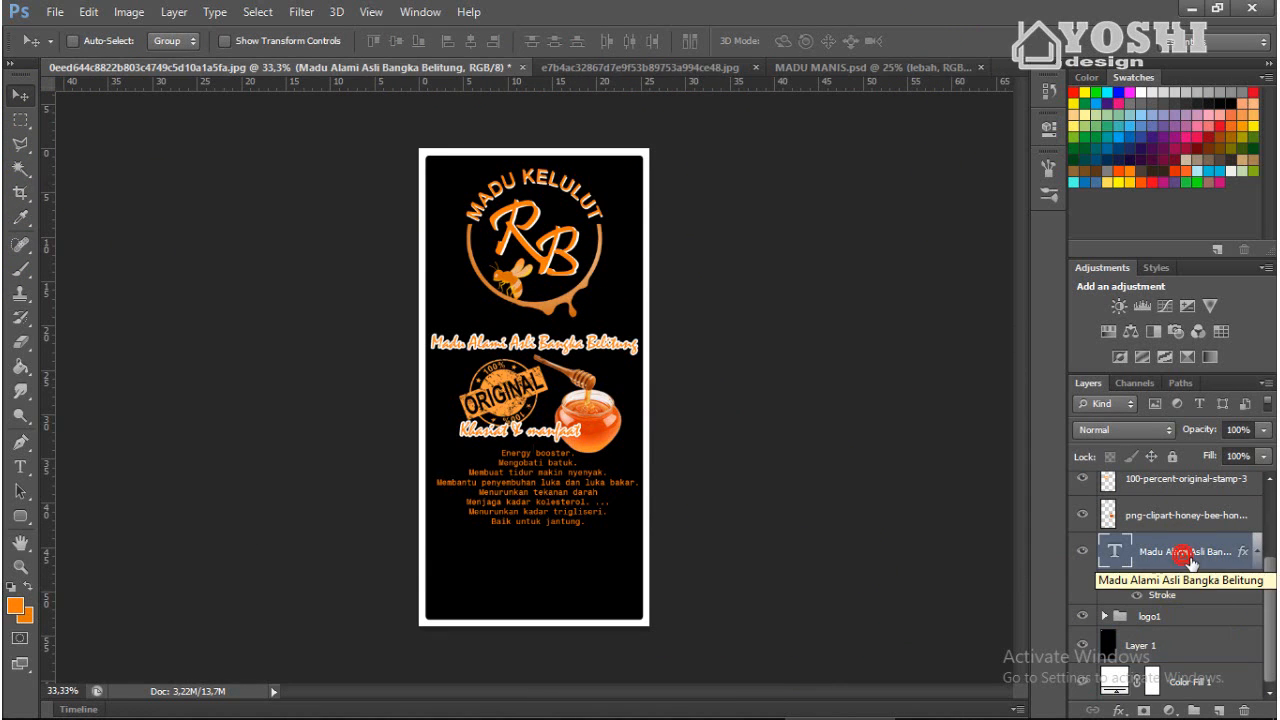
{"action": "scroll", "coordinate": [1190, 560], "scroll_direction": "up", "scroll_amount": 2}
{"action": "left_click", "coordinate": [1165, 520]}
{"action": "left_click", "coordinate": [1149, 488], "text": "ctrl"}
{"action": "key", "text": "shift+Down"}
{"action": "key", "text": "shift+Down"}
{"action": "key", "text": "shift+Down"}
{"action": "key", "text": "shift+Down"}
{"action": "key", "text": "shift+Down"}
{"action": "key", "text": "shift+Down"}
{"action": "key", "text": "shift+Down"}
{"action": "key", "text": "shift+Down"}
{"action": "key", "text": "shift+Down"}
{"action": "key", "text": "shift+Down"}
{"action": "key", "text": "shift+Down"}
{"action": "key", "text": "shift+Down"}
{"action": "key", "text": "shift+Down"}
{"action": "key", "text": "shift+Down"}
{"action": "key", "text": "shift+Down"}
{"action": "key", "text": "shift+Down"}
{"action": "key", "text": "shift+Down"}
{"action": "key", "text": "shift+Down"}
{"action": "key", "text": "shift+Down"}
{"action": "key", "text": "shift+Down"}
{"action": "key", "text": "shift+Down"}
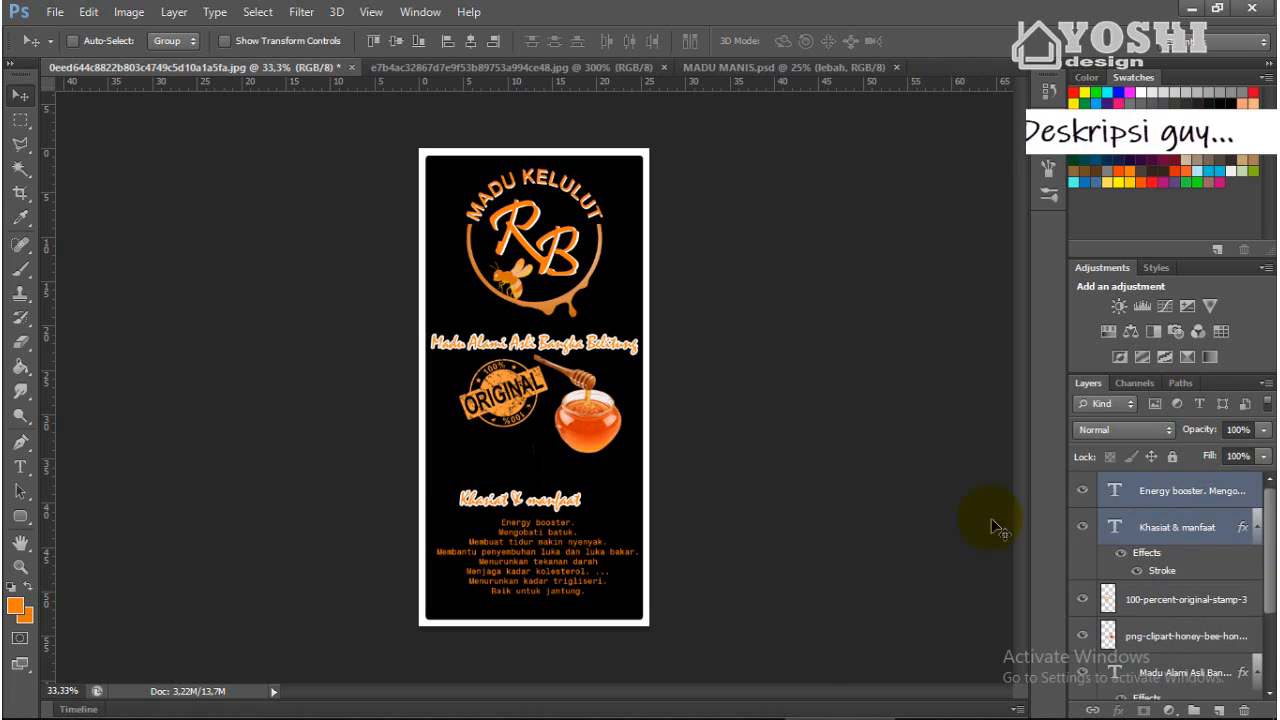
Centre the Khasiat & manfaat heading and the benefits list horizontally on the black panel.
{"action": "scroll", "coordinate": [1104, 528], "scroll_direction": "down", "scroll_amount": 3}
{"action": "left_click", "coordinate": [1140, 645], "text": "shift"}
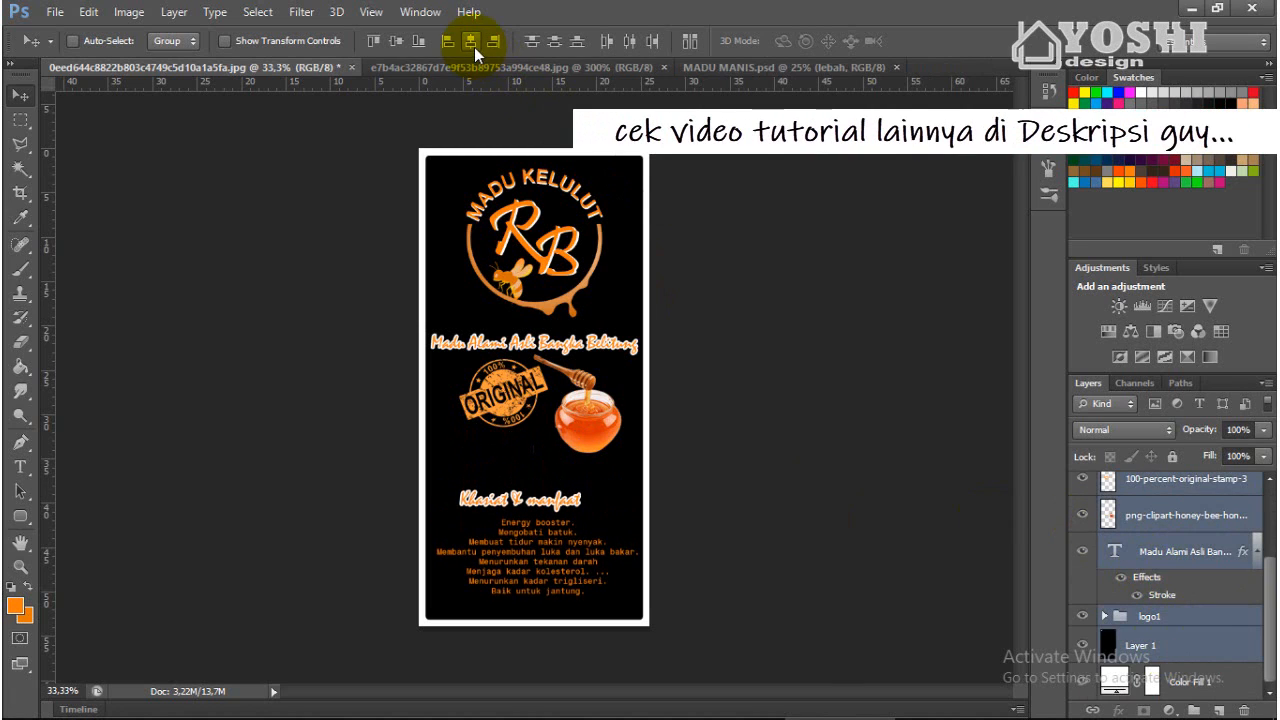
{"action": "left_click", "coordinate": [1180, 648]}
{"action": "scroll", "coordinate": [1186, 655], "scroll_direction": "up", "scroll_amount": 3}
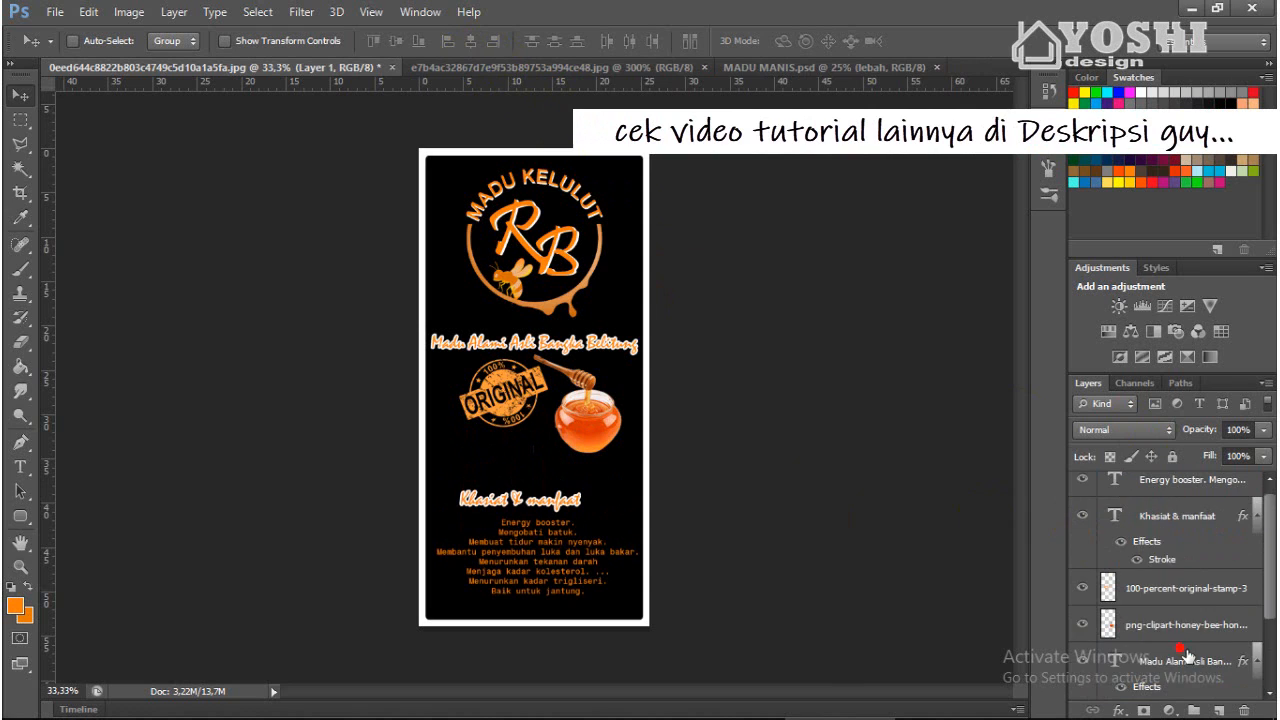
{"action": "left_click", "coordinate": [1180, 516]}
{"action": "left_click", "coordinate": [1180, 482], "text": "shift"}
{"action": "scroll", "coordinate": [1176, 600], "scroll_direction": "down", "scroll_amount": 1}
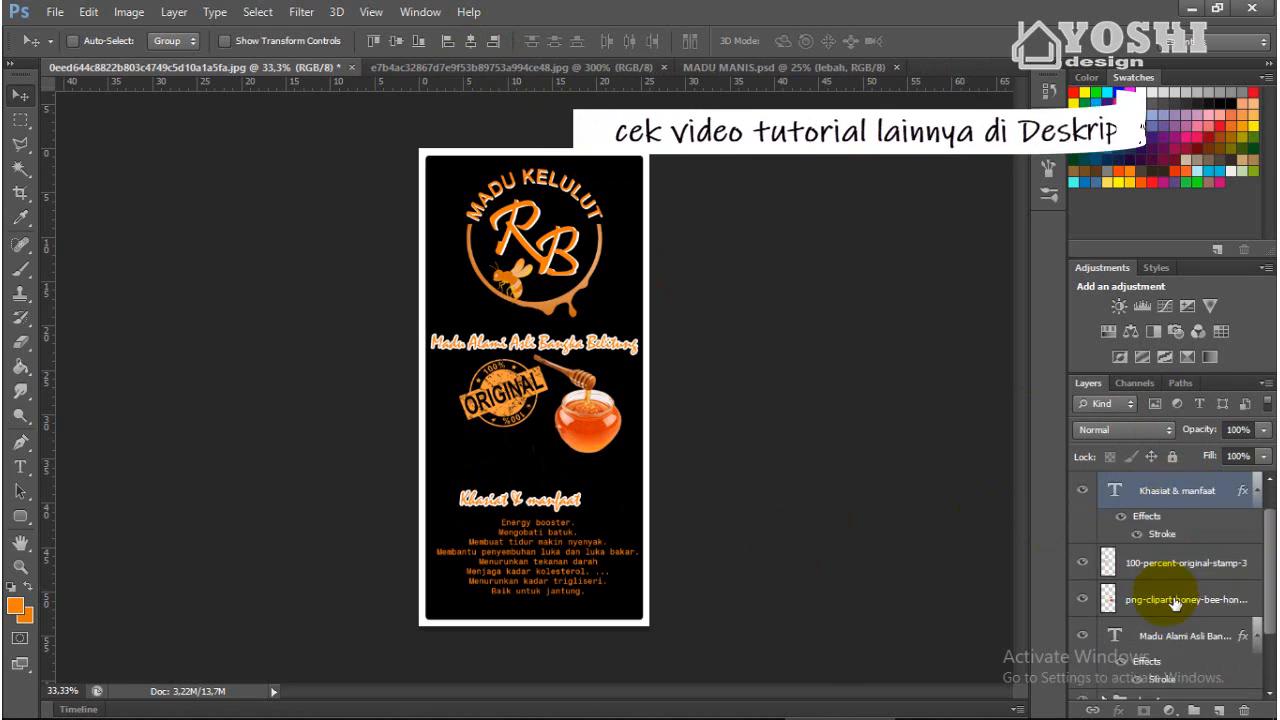
{"action": "scroll", "coordinate": [1175, 603], "scroll_direction": "down", "scroll_amount": 2}
{"action": "left_click", "coordinate": [1165, 657], "text": "ctrl"}
{"action": "left_click", "coordinate": [472, 42]}
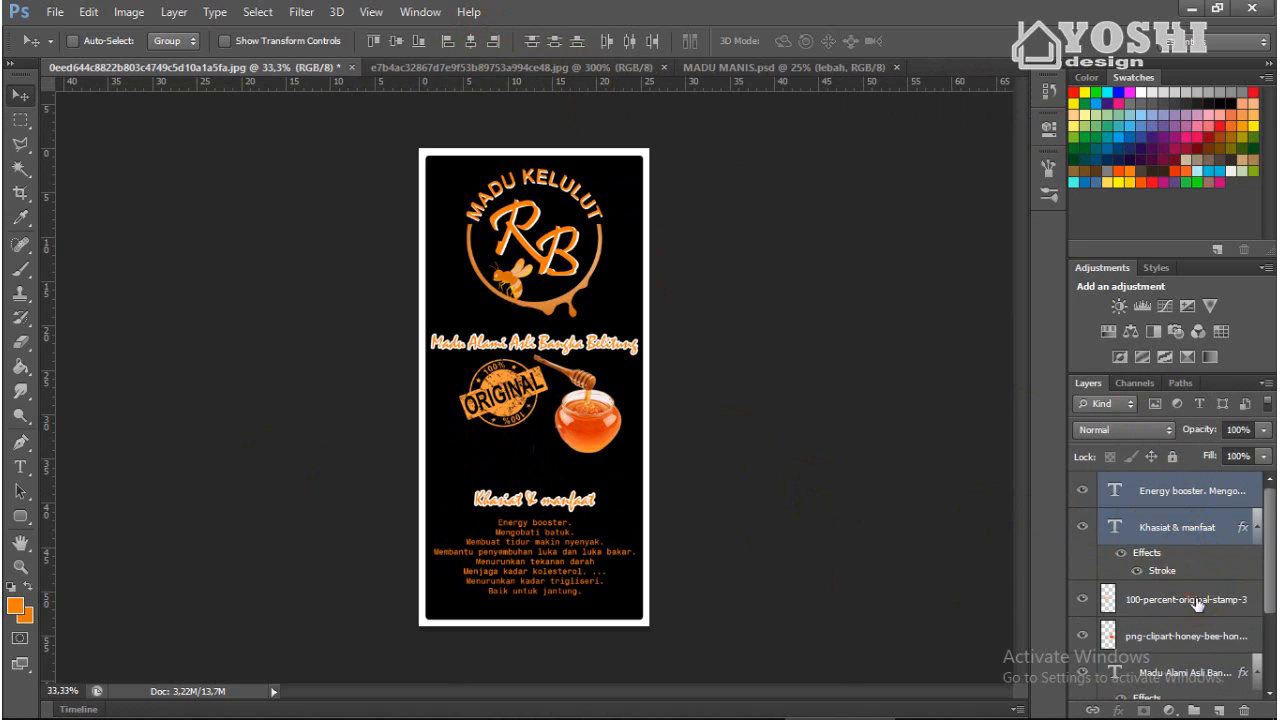
Centre the Madu Alami Asli Bangka Belitung tagline horizontally on the black panel.
{"action": "left_click", "coordinate": [1198, 603]}
{"action": "scroll", "coordinate": [1205, 515], "scroll_direction": "down", "scroll_amount": 1}
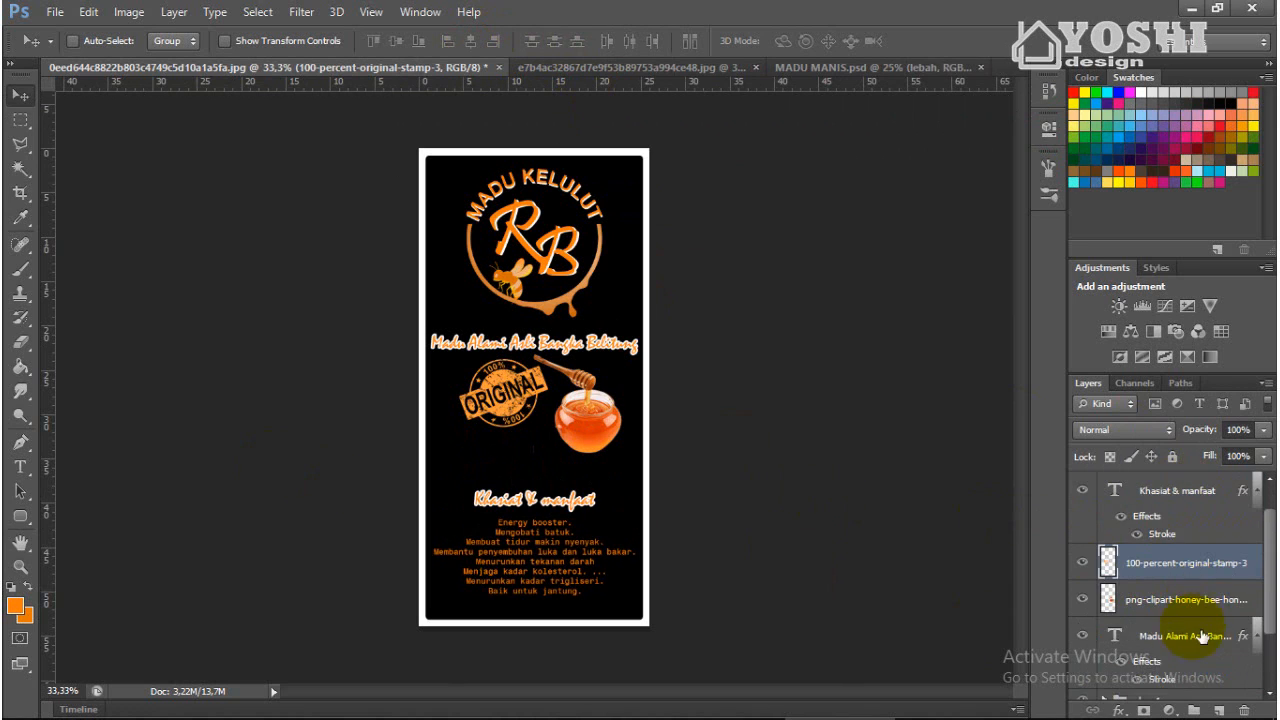
{"action": "left_click", "coordinate": [1203, 637]}
{"action": "scroll", "coordinate": [1201, 640], "scroll_direction": "down", "scroll_amount": 2}
{"action": "left_click", "coordinate": [1169, 650], "text": "ctrl"}
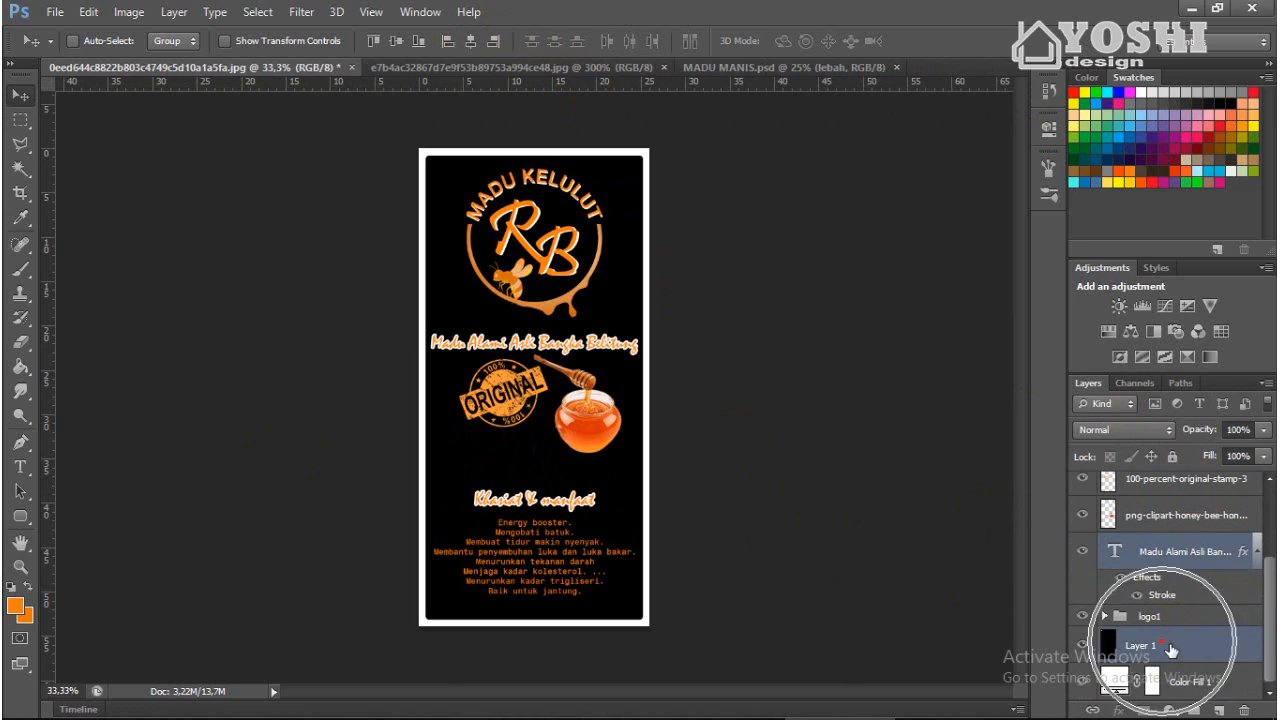
{"action": "left_click", "coordinate": [470, 43]}
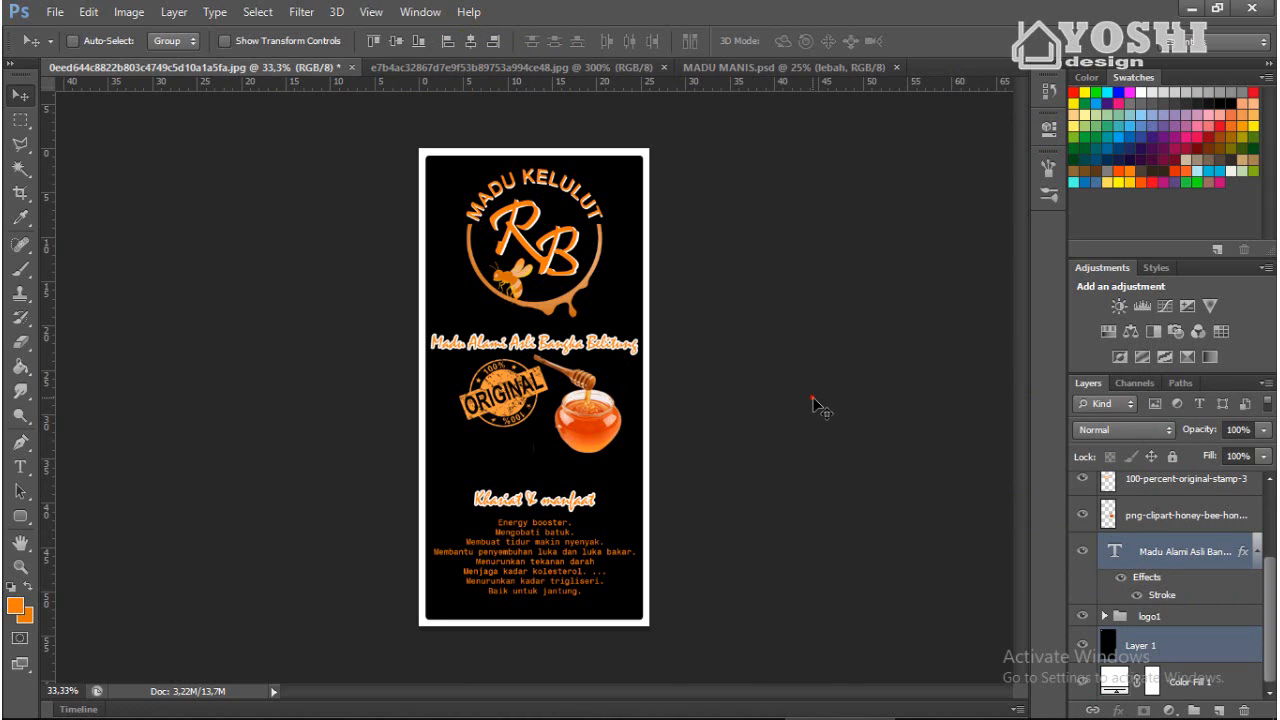
Move the ORIGINAL stamp down and slightly left into the gap between the tagline and the Khasiat & manfaat heading.
{"action": "scroll", "coordinate": [1215, 580], "scroll_direction": "up", "scroll_amount": 2}
{"action": "left_click", "coordinate": [1158, 492]}
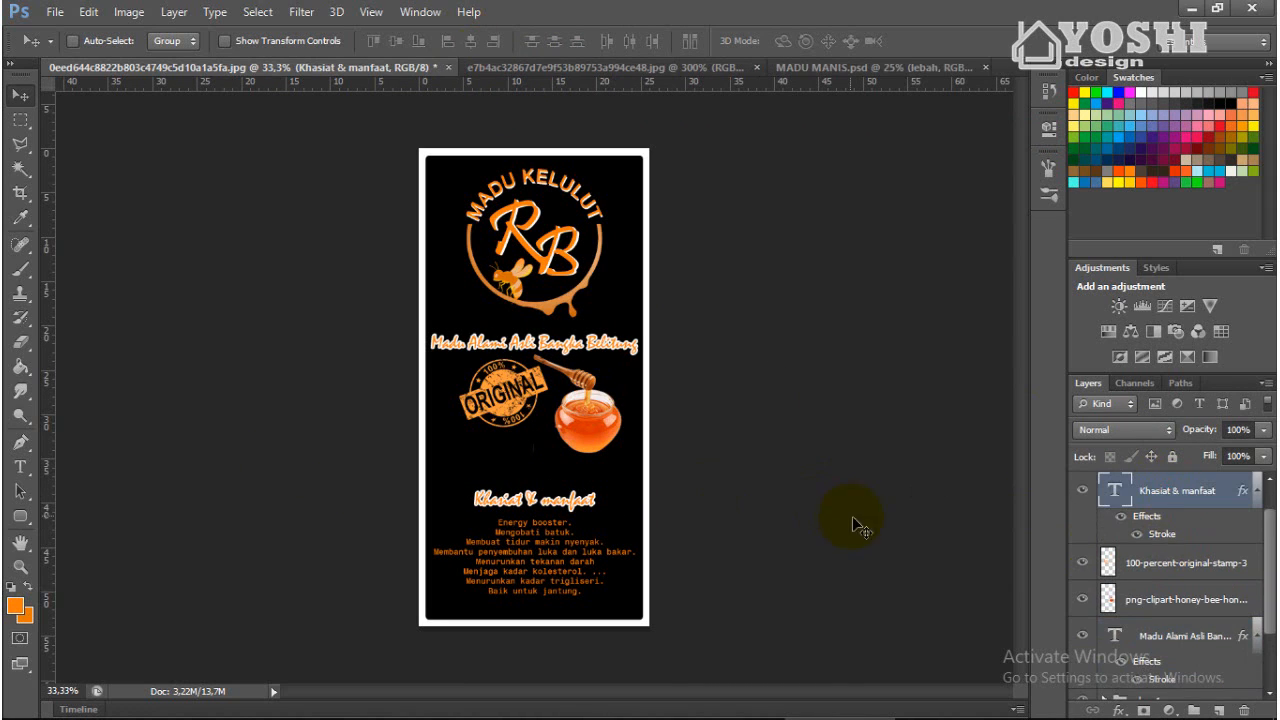
{"action": "scroll", "coordinate": [1230, 545], "scroll_direction": "up", "scroll_amount": 1}
{"action": "left_click", "coordinate": [1199, 600]}
{"action": "left_click_drag", "start_coordinate": [518, 414], "coordinate": [505, 441]}
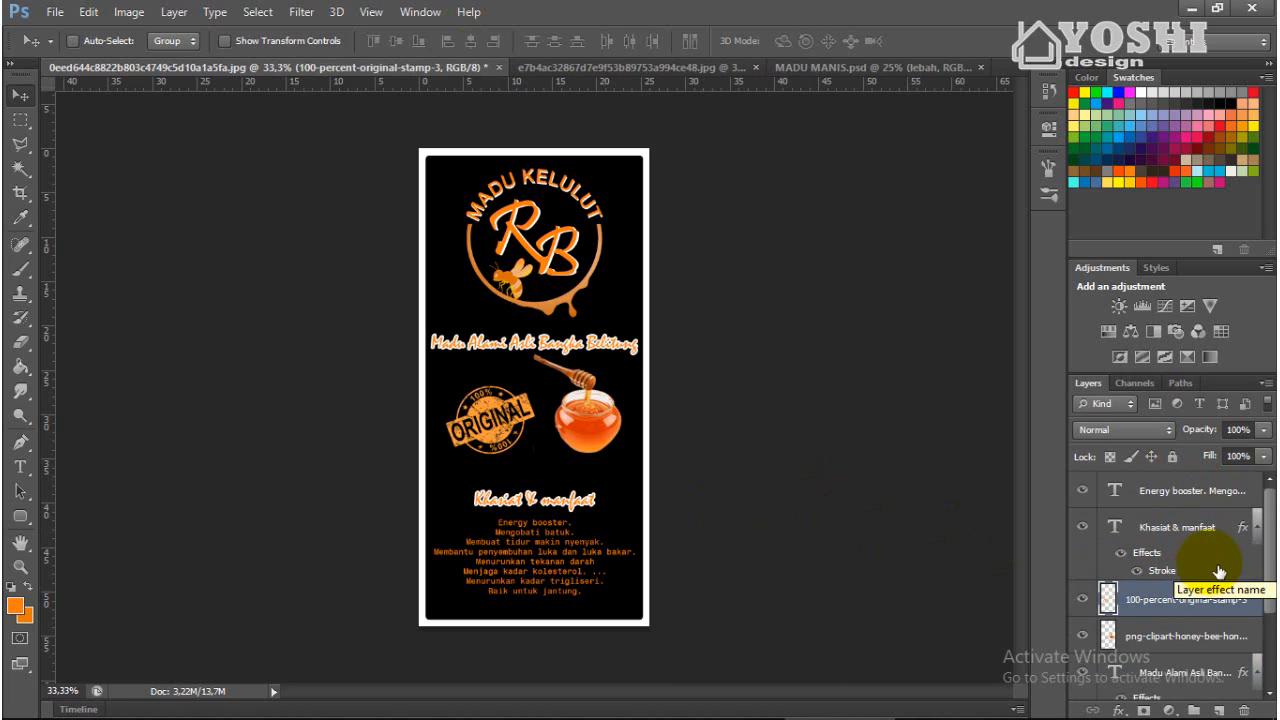
Move the honey jar about 1.38 cm left and 1.80 cm down so it sits beside the ORIGINAL stamp.
{"action": "left_click", "coordinate": [1090, 634]}
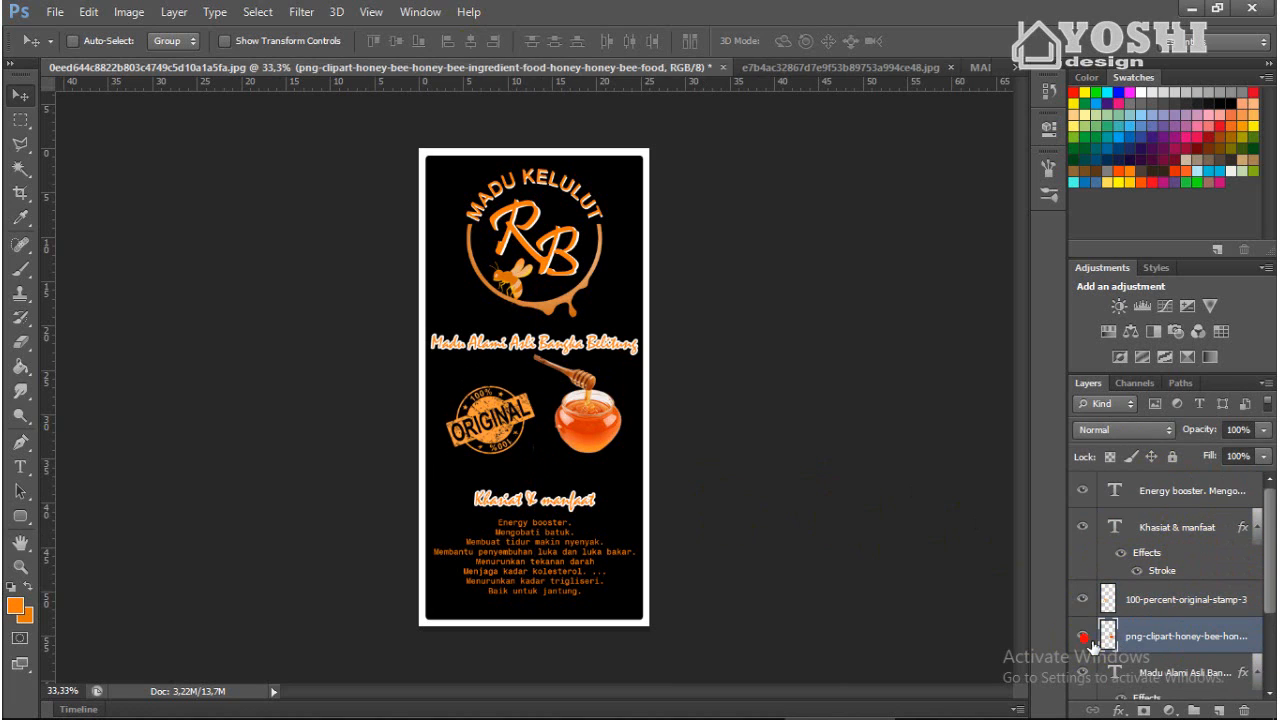
{"action": "key", "text": "ctrl+t"}
{"action": "left_click_drag", "start_coordinate": [608, 472], "coordinate": [582, 458]}
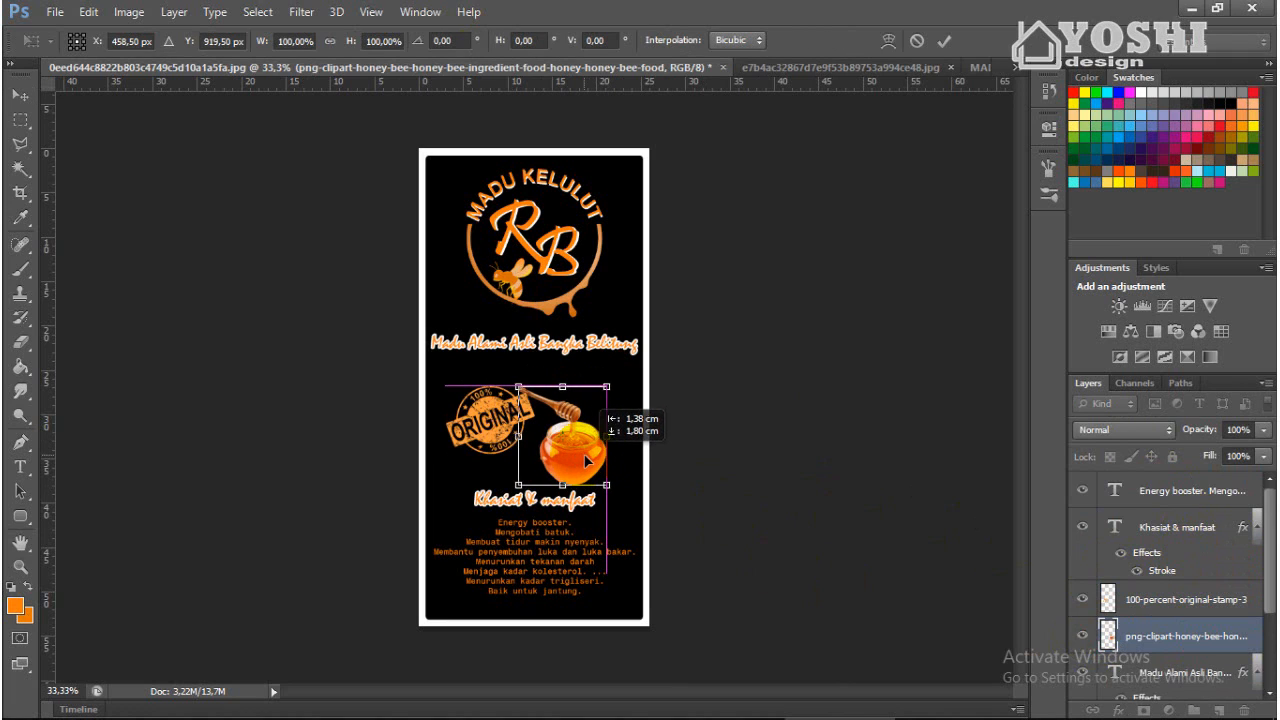
{"action": "left_click", "coordinate": [944, 41]}
Place the png-clipart-beehive honeycomb image directly above Layer 1 in the black panel's lower right area and rasterize its layer.
{"action": "scroll", "coordinate": [1145, 600], "scroll_direction": "down", "scroll_amount": 3}
{"action": "left_click", "coordinate": [1150, 645]}
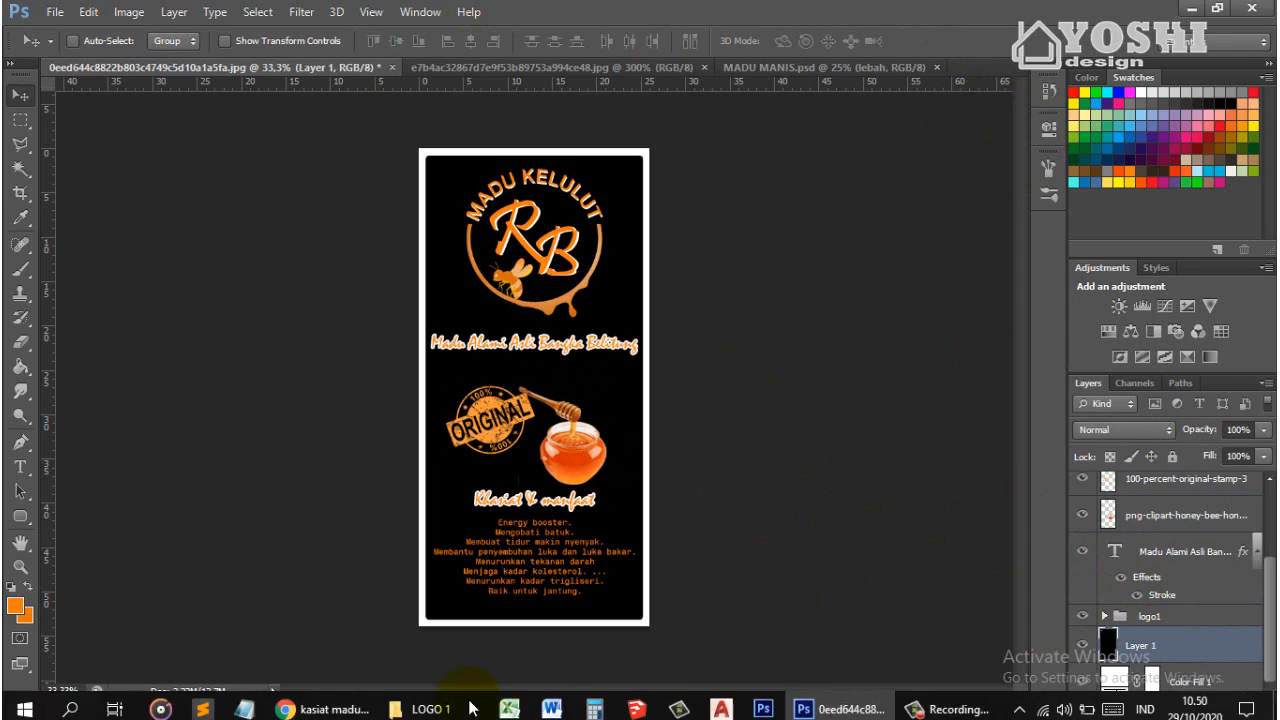
{"action": "left_click", "coordinate": [477, 700]}
{"action": "left_click", "coordinate": [427, 143]}
{"action": "left_click_drag", "start_coordinate": [427, 143], "coordinate": [636, 589]}
{"action": "left_click", "coordinate": [944, 41]}
{"action": "right_click", "coordinate": [1140, 642]}
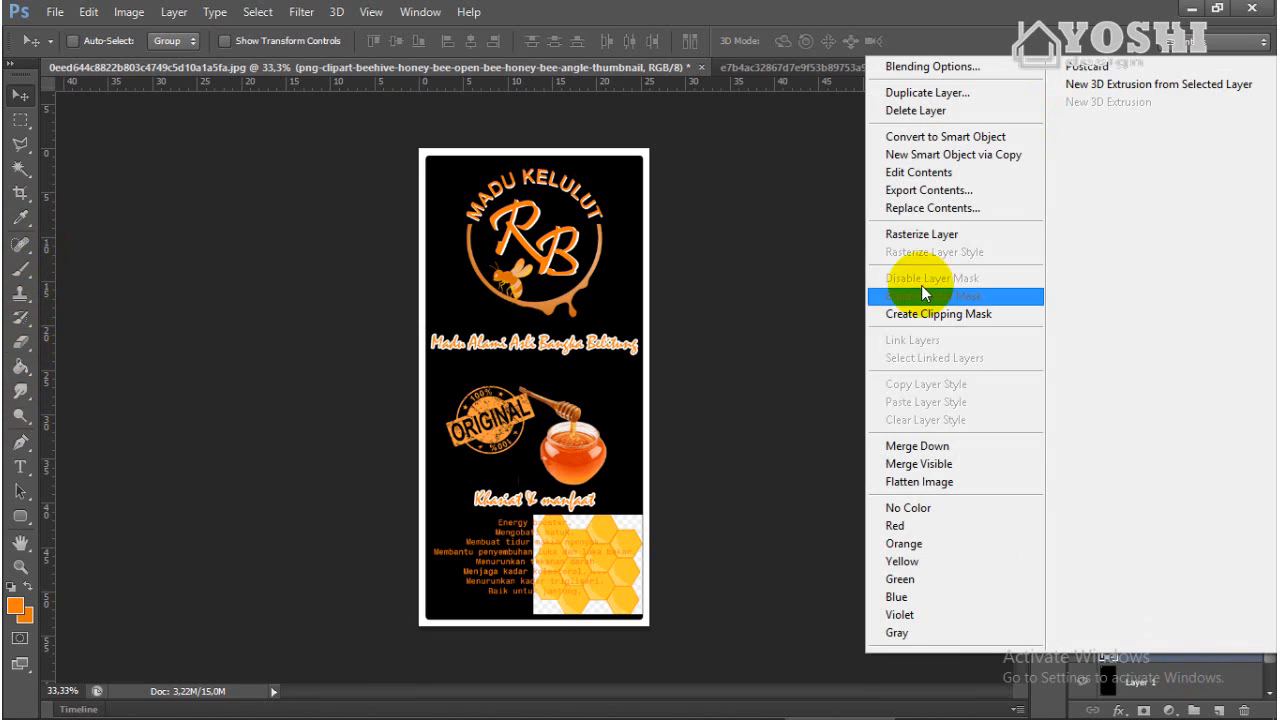
{"action": "left_click", "coordinate": [921, 235]}
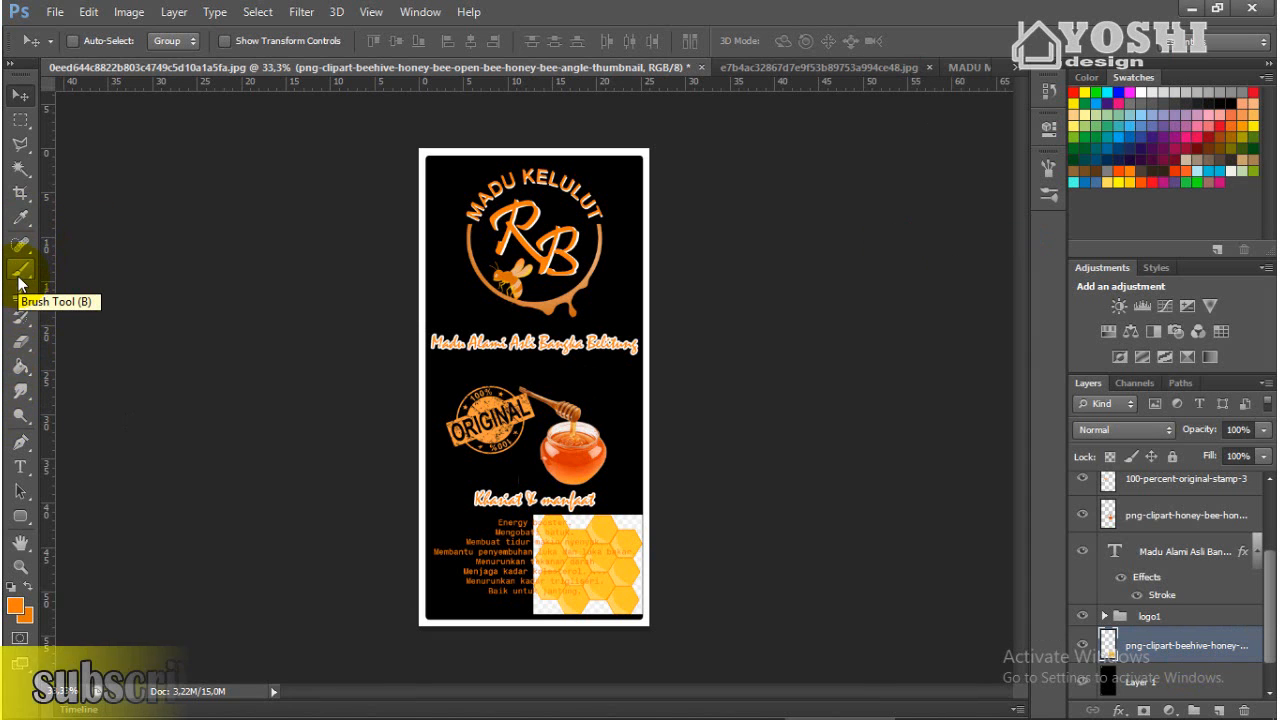
Delete the checkered background around the honeycomb cells using Magic Wand selections, clearing each selection after deletion.
{"action": "key", "text": "w"}
{"action": "key", "text": "ctrl+plus"}
{"action": "key", "text": "ctrl+plus"}
{"action": "key", "text": "ctrl+plus"}
{"action": "scroll", "coordinate": [574, 591], "scroll_direction": "down", "scroll_amount": 5}
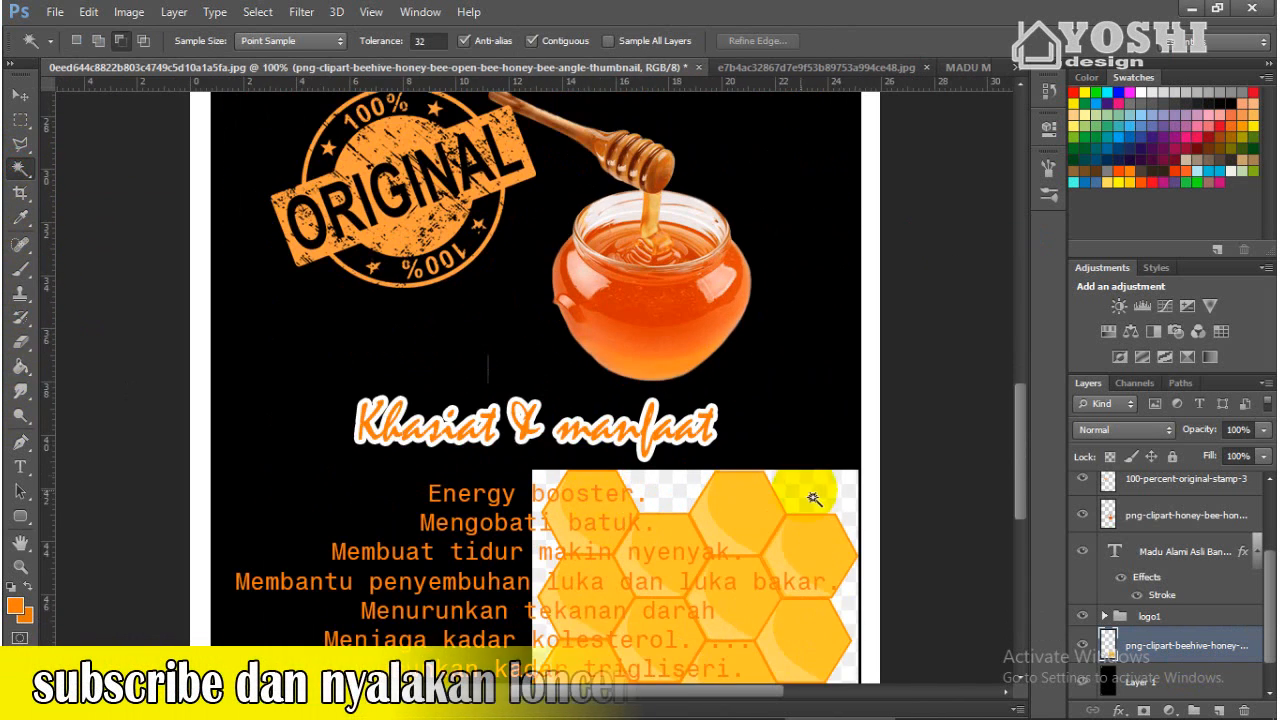
{"action": "left_click", "coordinate": [812, 495]}
{"action": "key", "text": "Delete"}
{"action": "key", "text": "ctrl+d"}
{"action": "scroll", "coordinate": [580, 500], "scroll_direction": "down", "scroll_amount": 3}
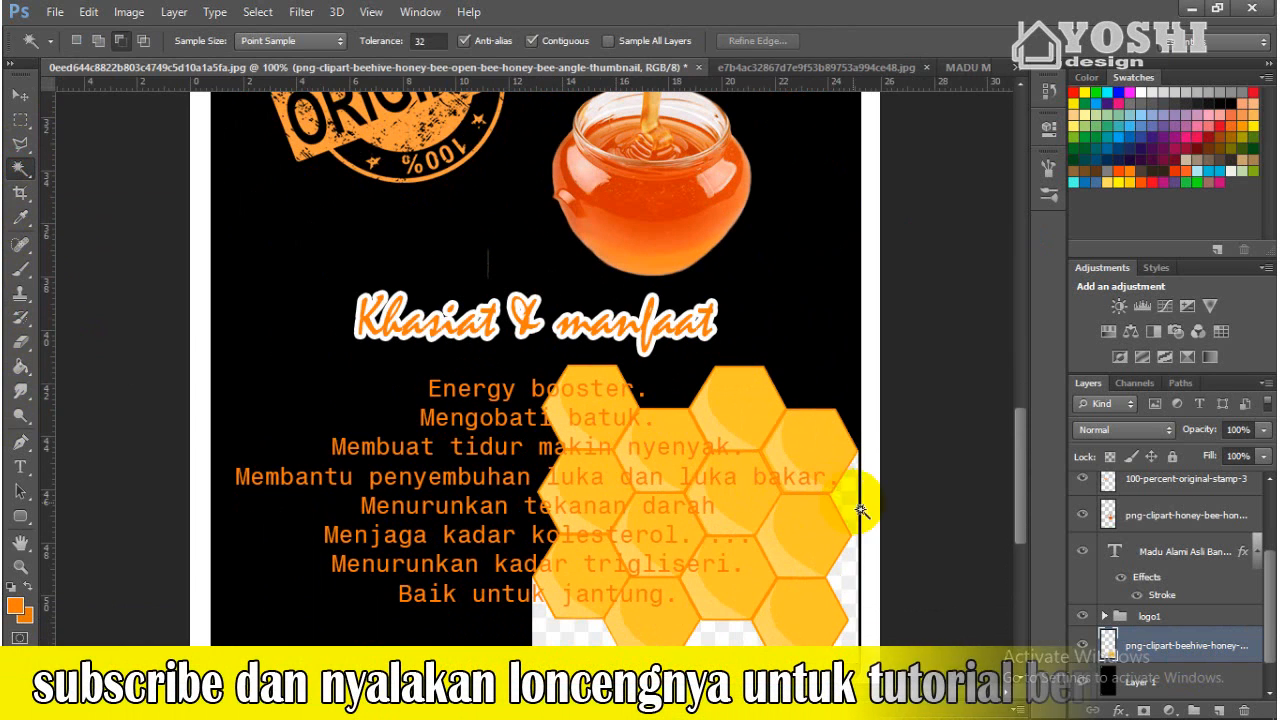
{"action": "left_click", "coordinate": [722, 640]}
{"action": "key", "text": "Delete"}
{"action": "key", "text": "ctrl+d"}
Reposition the honeycomb so it fits into the lower right corner of the black panel without crossing its edges.
{"action": "key", "text": "v"}
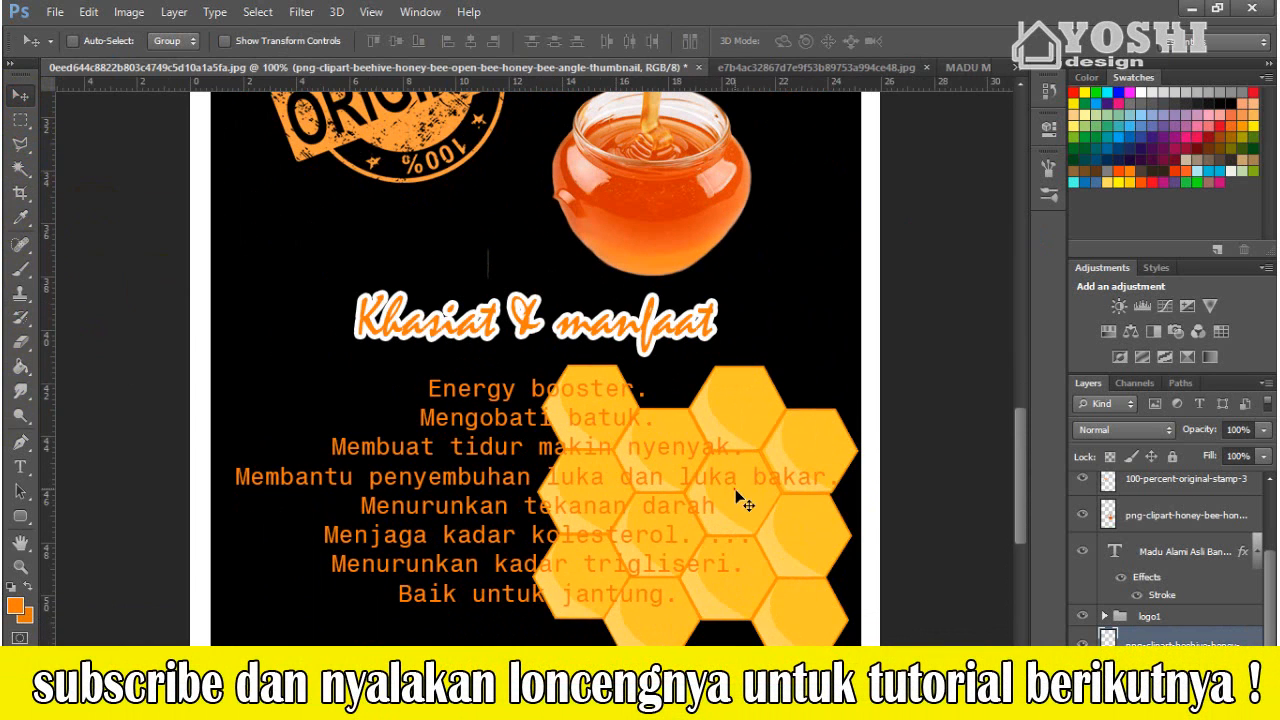
{"action": "left_click_drag", "start_coordinate": [737, 491], "coordinate": [748, 508]}
{"action": "key", "text": "Down"}
{"action": "key", "text": "Down"}
{"action": "key", "text": "Down"}
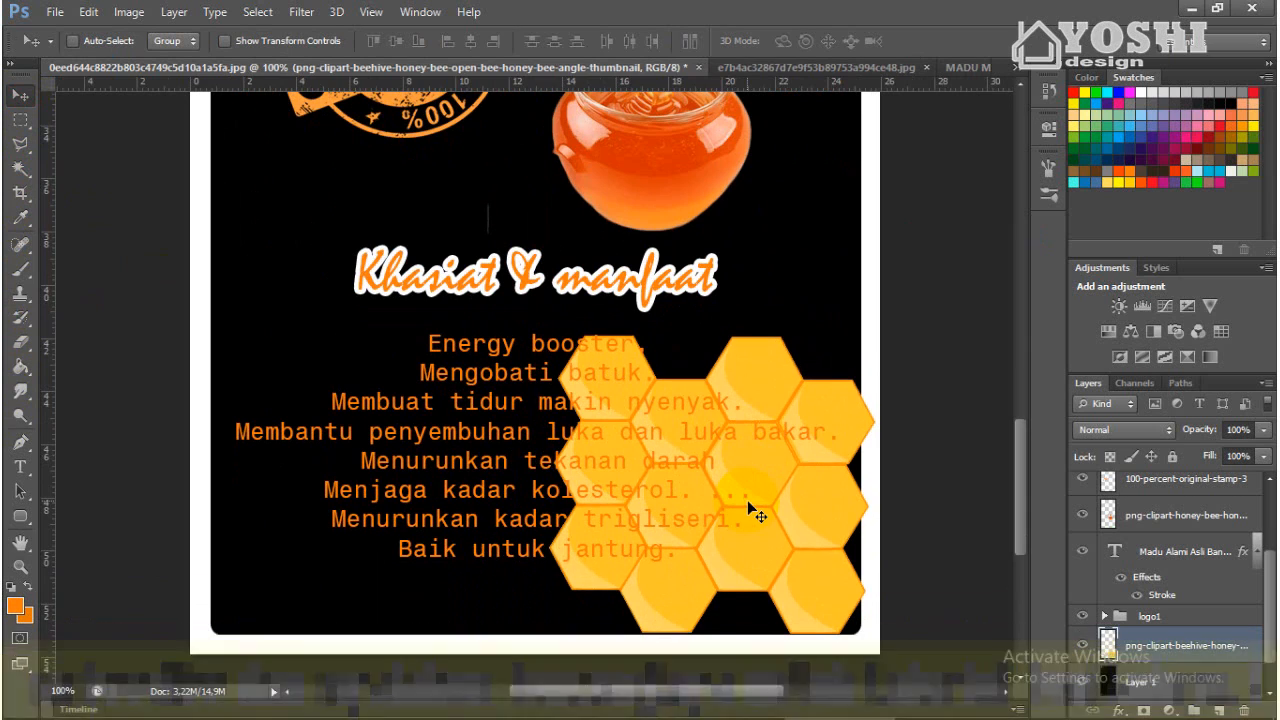
{"action": "key", "text": "Left"}
{"action": "key", "text": "Left"}
{"action": "key", "text": "Left"}
{"action": "key", "text": "Left"}
{"action": "key", "text": "Left"}
{"action": "key", "text": "Left"}
{"action": "key", "text": "Left"}
{"action": "key", "text": "Left"}
{"action": "key", "text": "Left"}
{"action": "key", "text": "Left"}
{"action": "key", "text": "Left"}
{"action": "key", "text": "Left"}
{"action": "key", "text": "Left"}
{"action": "key", "text": "Left"}
{"action": "key", "text": "Left"}
{"action": "key", "text": "Left"}
{"action": "key", "text": "Left"}
{"action": "key", "text": "Left"}
{"action": "key", "text": "Left"}
{"action": "key", "text": "Left"}
{"action": "key", "text": "Left"}
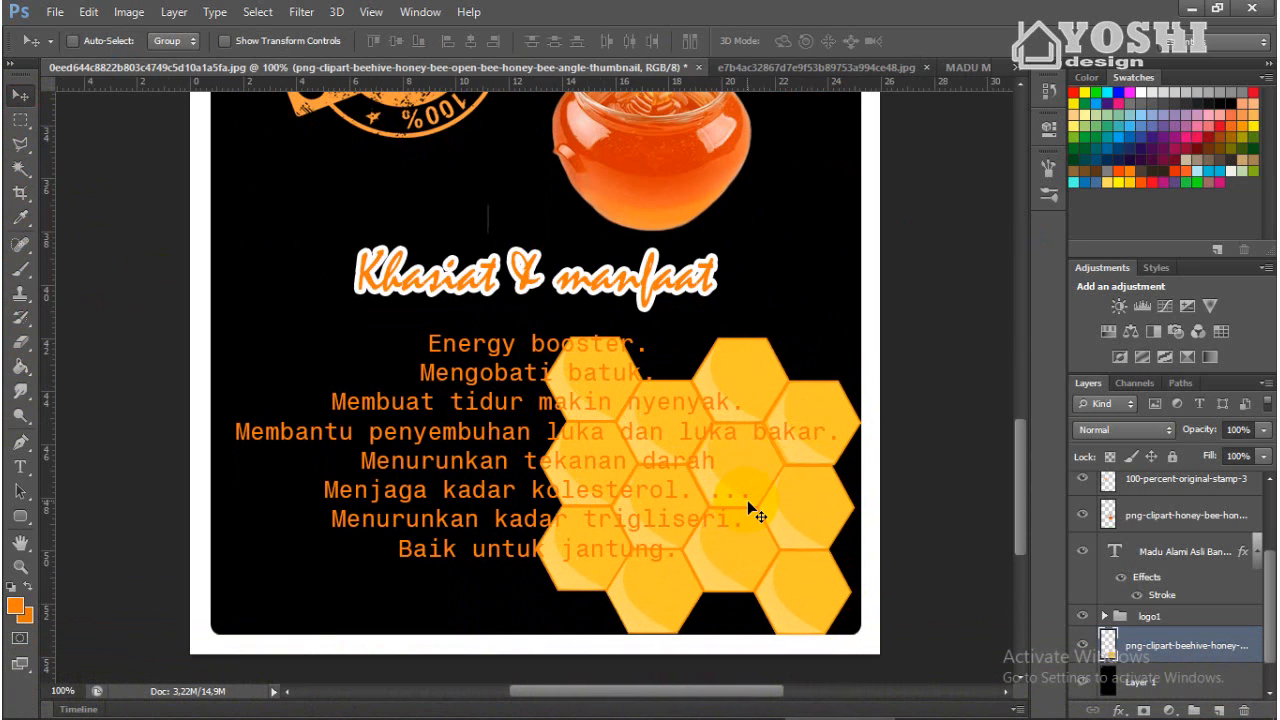
{"action": "key", "text": "Right"}
{"action": "key", "text": "Right"}
{"action": "key", "text": "Right"}
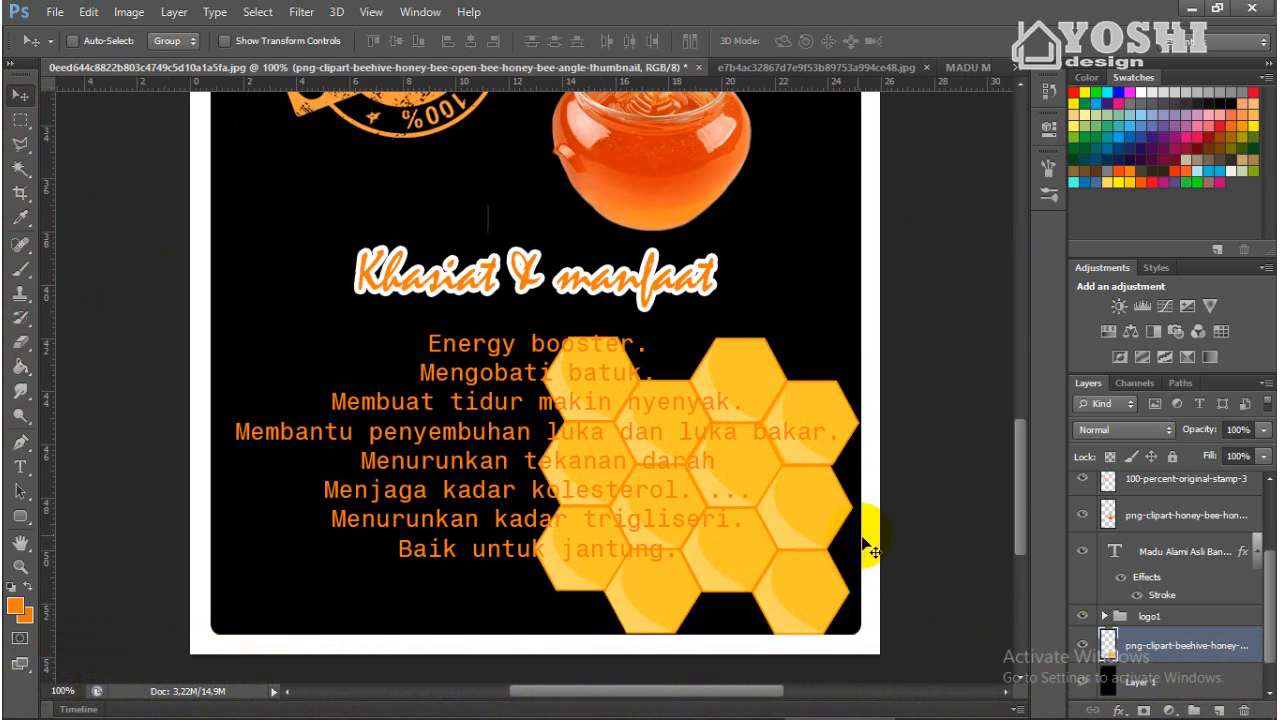
Reduce the honeycomb layer's opacity to 38% and check its effect on the whole label.
{"action": "left_click_drag", "start_coordinate": [1252, 457], "coordinate": [1203, 452]}
{"action": "key", "text": "ctrl+minus"}
{"action": "key", "text": "ctrl+minus"}
{"action": "key", "text": "ctrl+minus"}
{"action": "key", "text": "ctrl+minus"}
{"action": "key", "text": "ctrl+minus"}
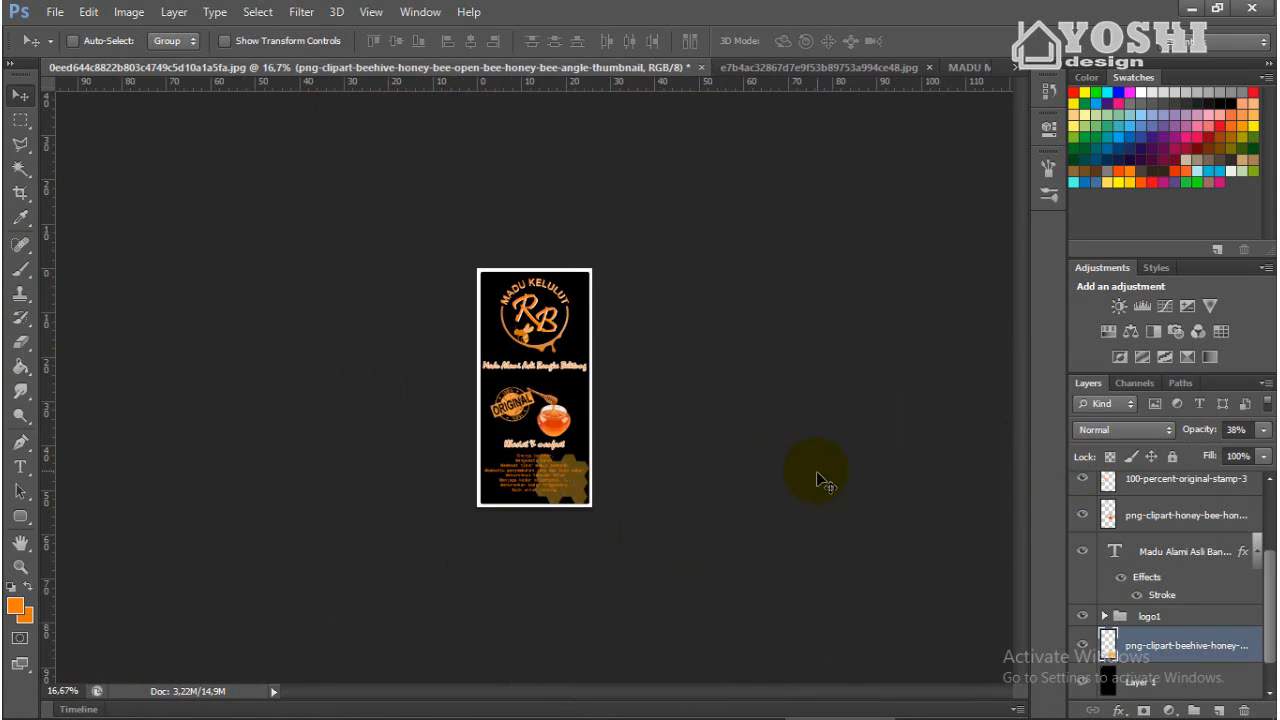
{"action": "key", "text": "ctrl+plus"}
{"action": "key", "text": "ctrl+plus"}
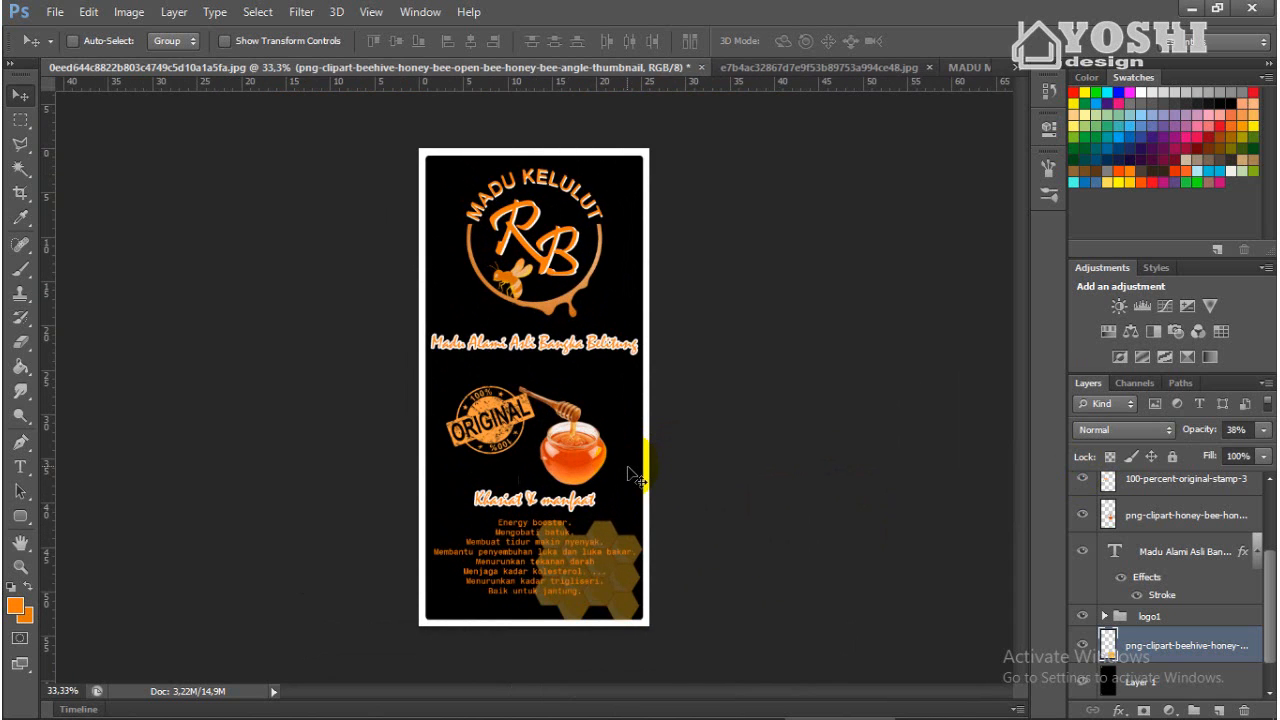
Inspect the label up close, from the honeycomb and benefits list up to the RB bee logo.
{"action": "key", "text": "ctrl+plus"}
{"action": "key", "text": "ctrl+plus"}
{"action": "key", "text": "ctrl+plus"}
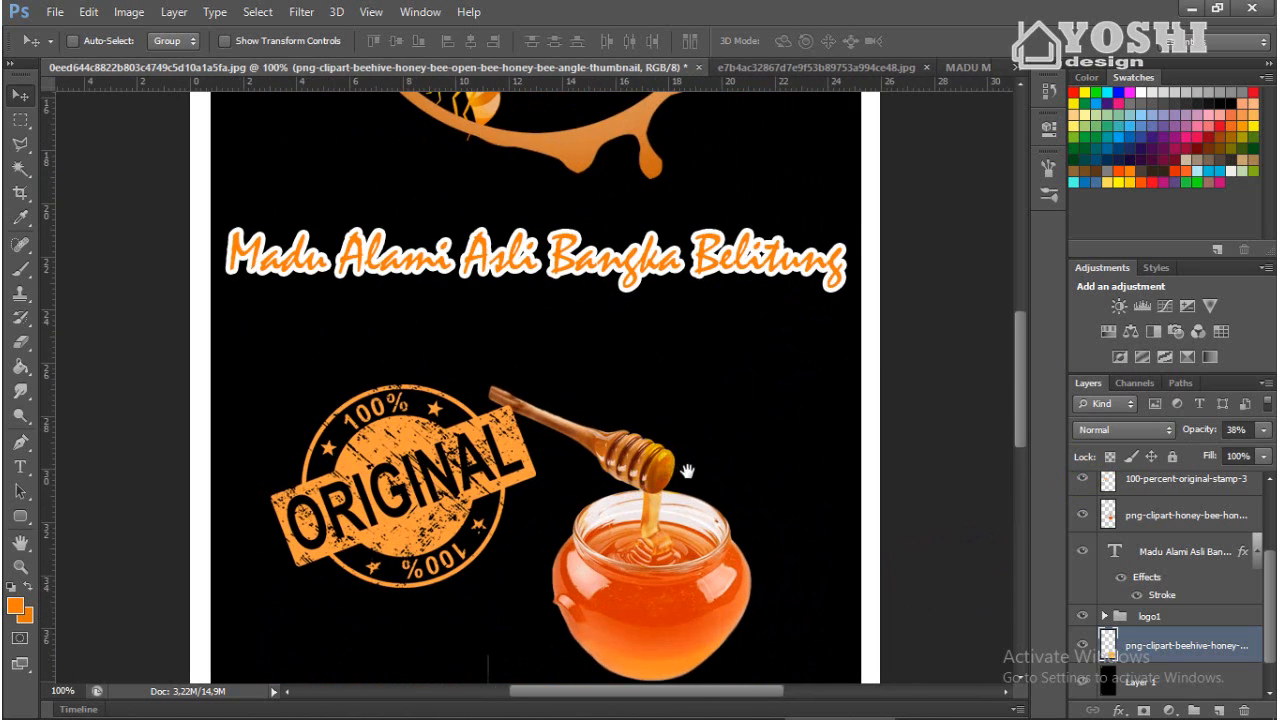
{"action": "left_click_drag", "start_coordinate": [686, 471], "coordinate": [706, 325]}
{"action": "left_click_drag", "start_coordinate": [706, 538], "coordinate": [722, 446]}
{"action": "mouse_move", "coordinate": [743, 559]}
{"action": "left_mouse_down"}
{"action": "mouse_move", "coordinate": [738, 509]}
{"action": "mouse_move", "coordinate": [739, 566]}
{"action": "left_mouse_up"}
{"action": "left_click_drag", "start_coordinate": [724, 421], "coordinate": [733, 498]}
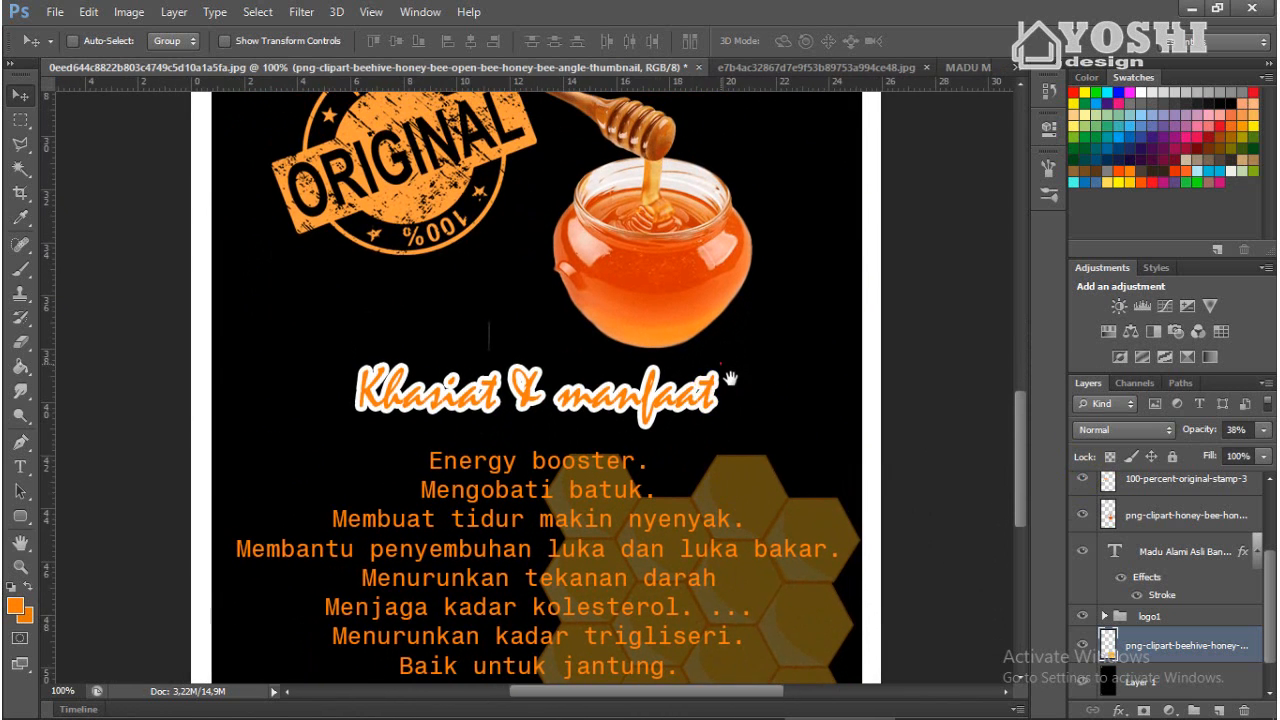
{"action": "left_click_drag", "start_coordinate": [731, 378], "coordinate": [729, 454]}
{"action": "left_click_drag", "start_coordinate": [706, 312], "coordinate": [713, 497]}
{"action": "left_click_drag", "start_coordinate": [705, 290], "coordinate": [705, 450]}
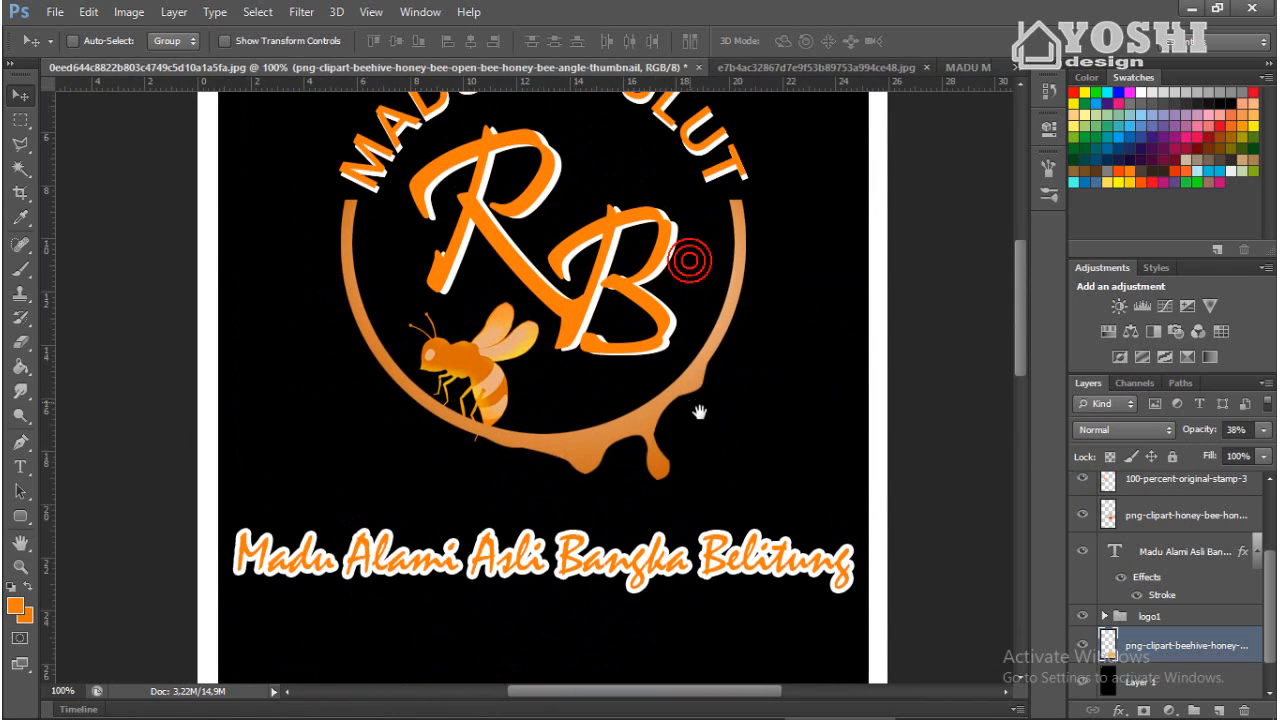